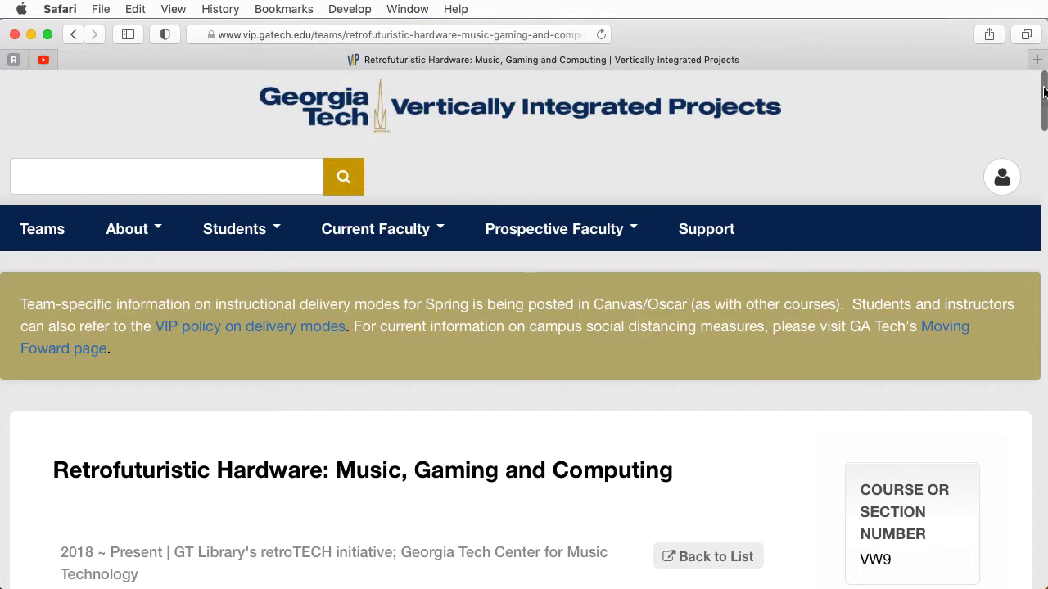
- Read through the Retrofuturistic Hardware team page, covering its goals, issues addressed, and methods and technologies
scroll(1044, 91, "down", 3)
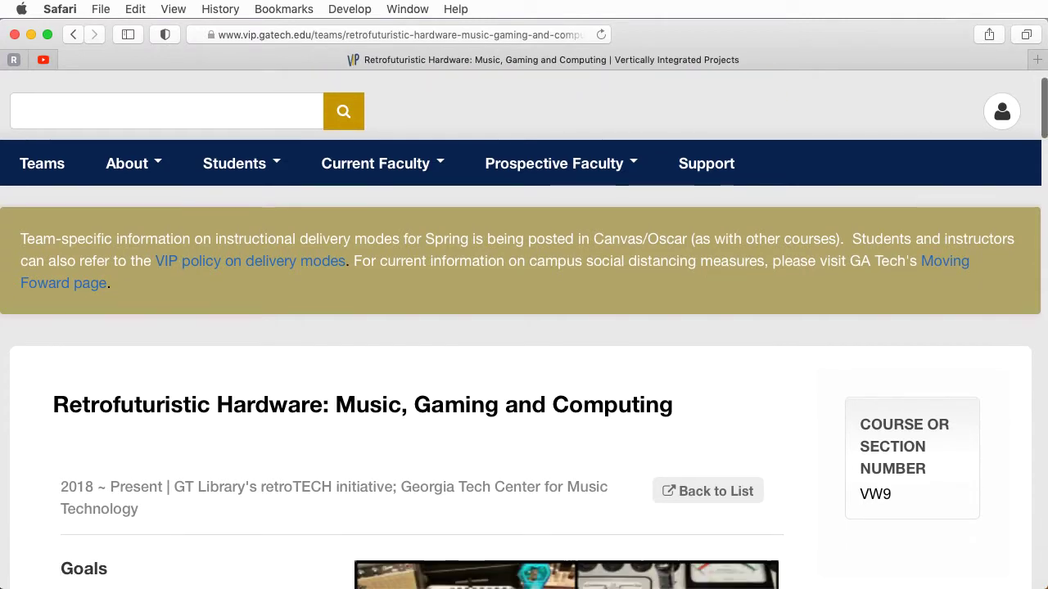
scroll(524, 328, "down", 3)
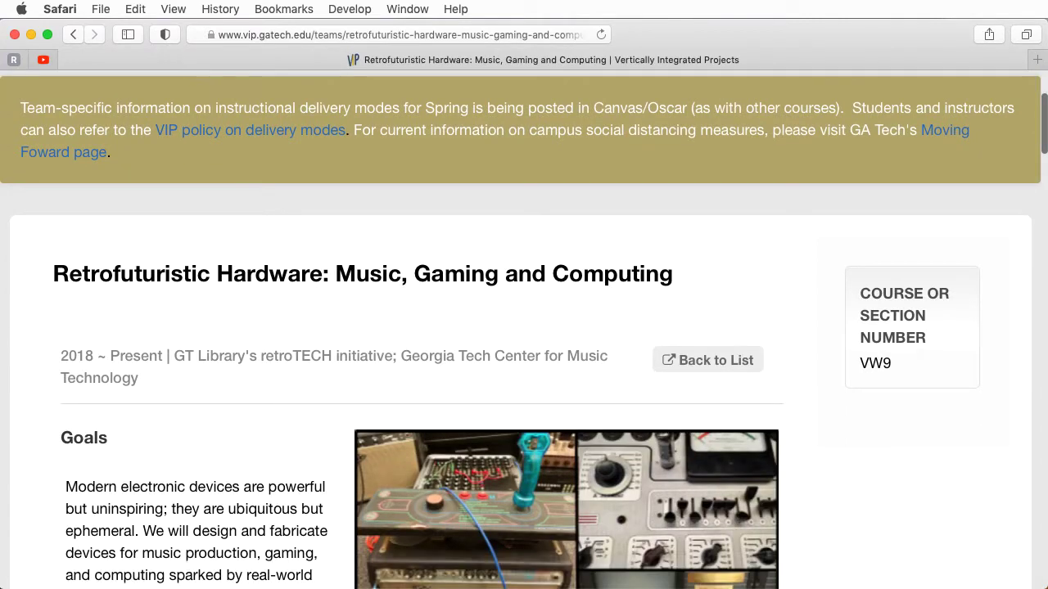
scroll(524, 327, "down", 4)
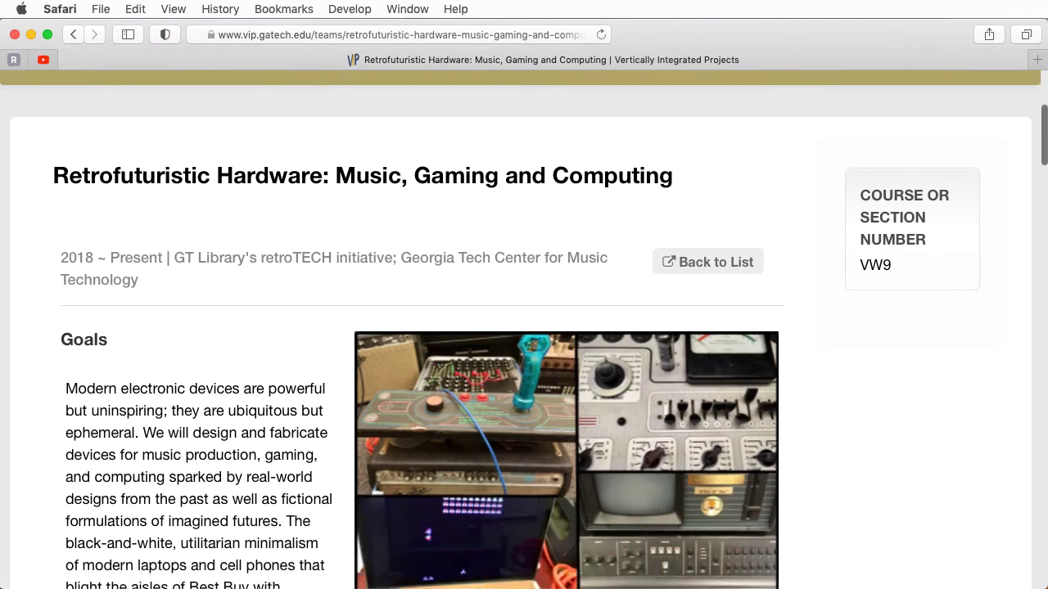
scroll(523, 328, "down", 4)
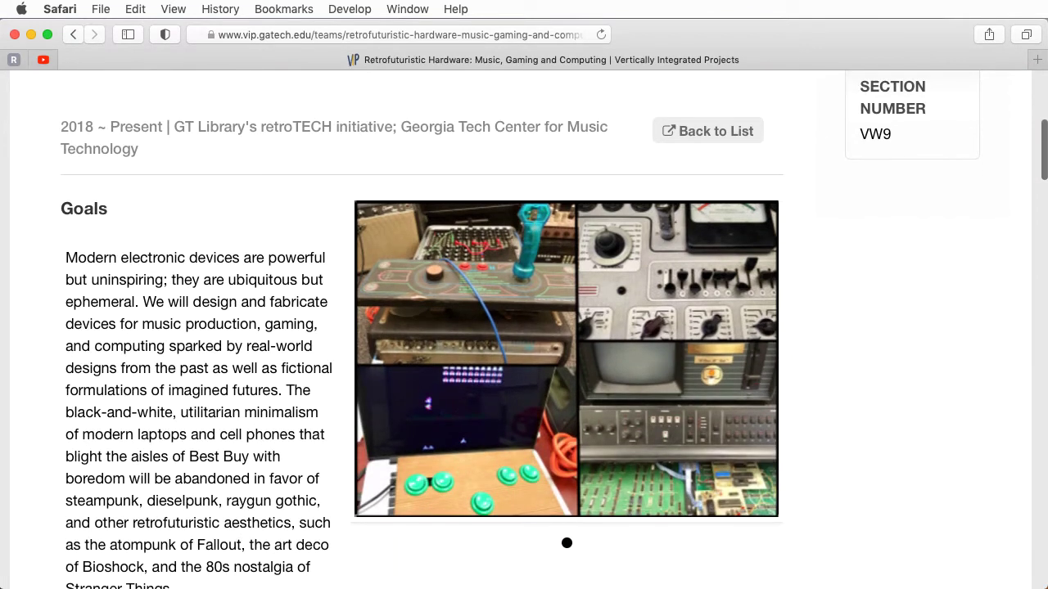
scroll(524, 328, "down", 4)
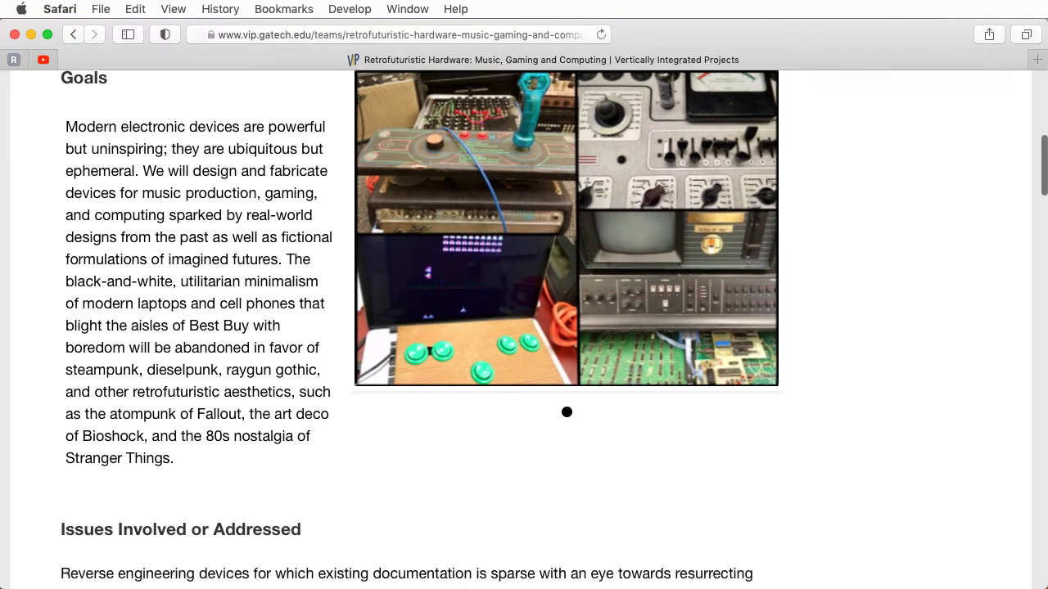
scroll(524, 327, "down", 3)
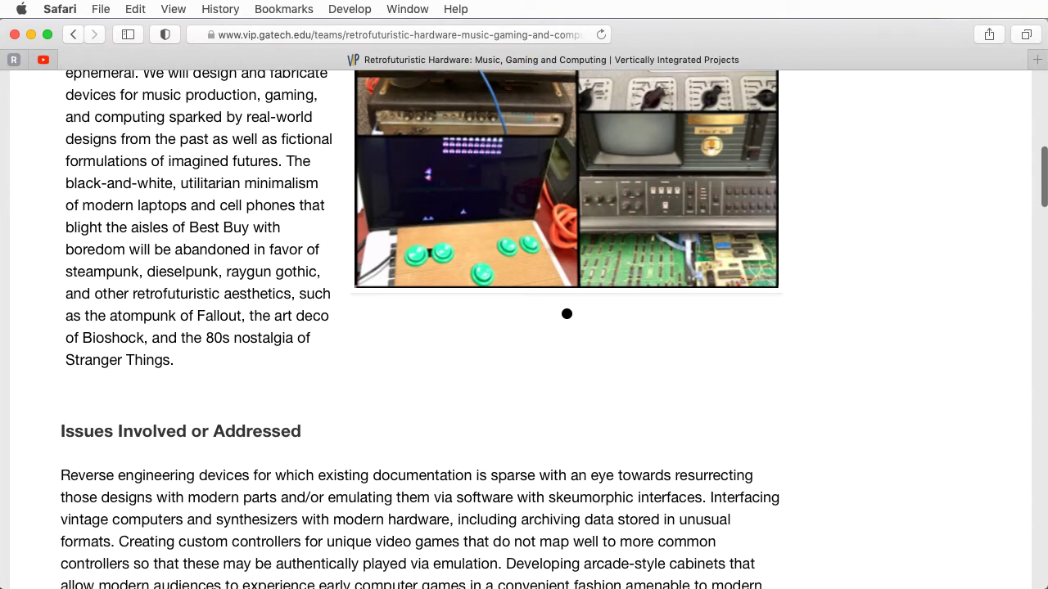
scroll(524, 327, "down", 4)
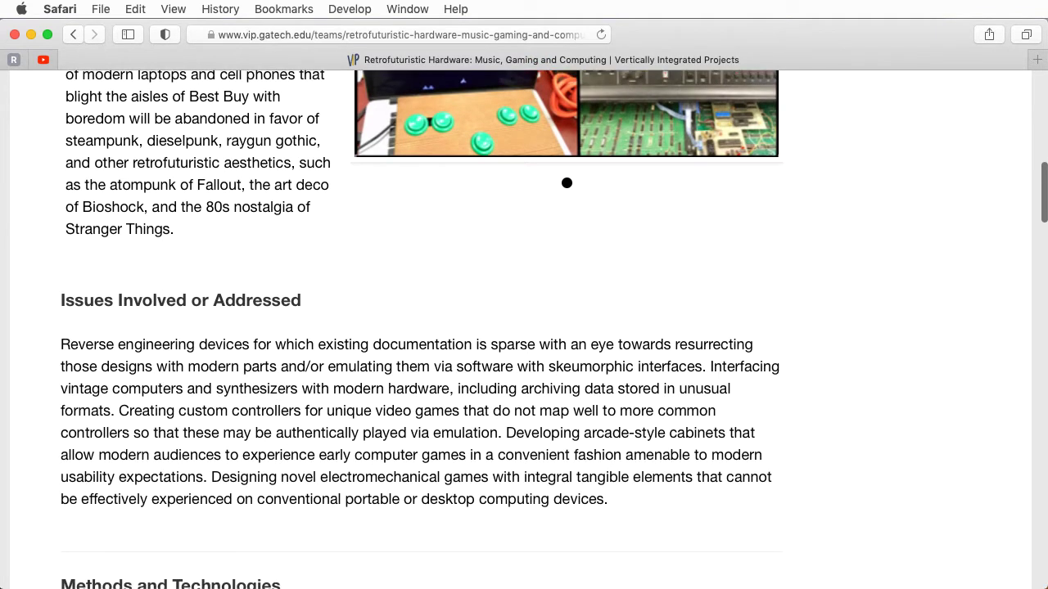
scroll(524, 328, "down", 4)
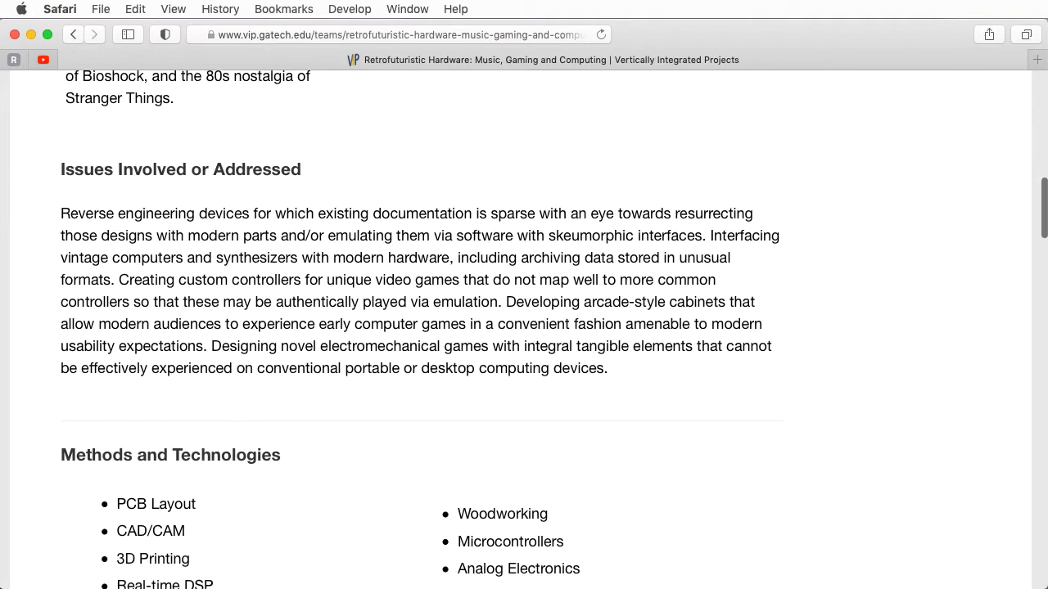
scroll(524, 327, "down", 3)
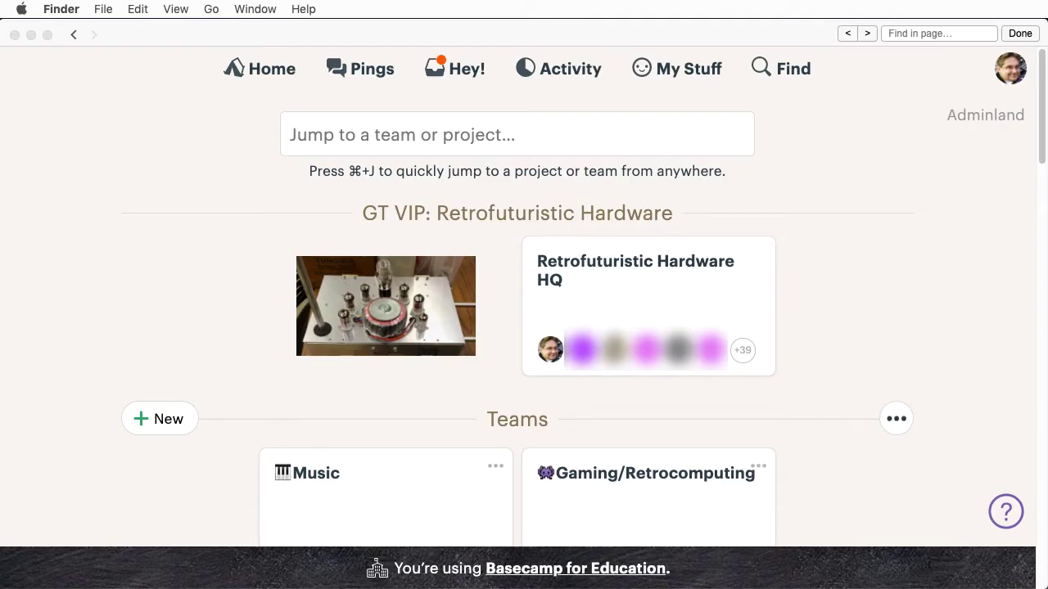
- Switch to Safari and read the overview of the Vertically Integrated Projects Program, including its student experience, mentoring and faculty scholarship sections
key("super+Tab")
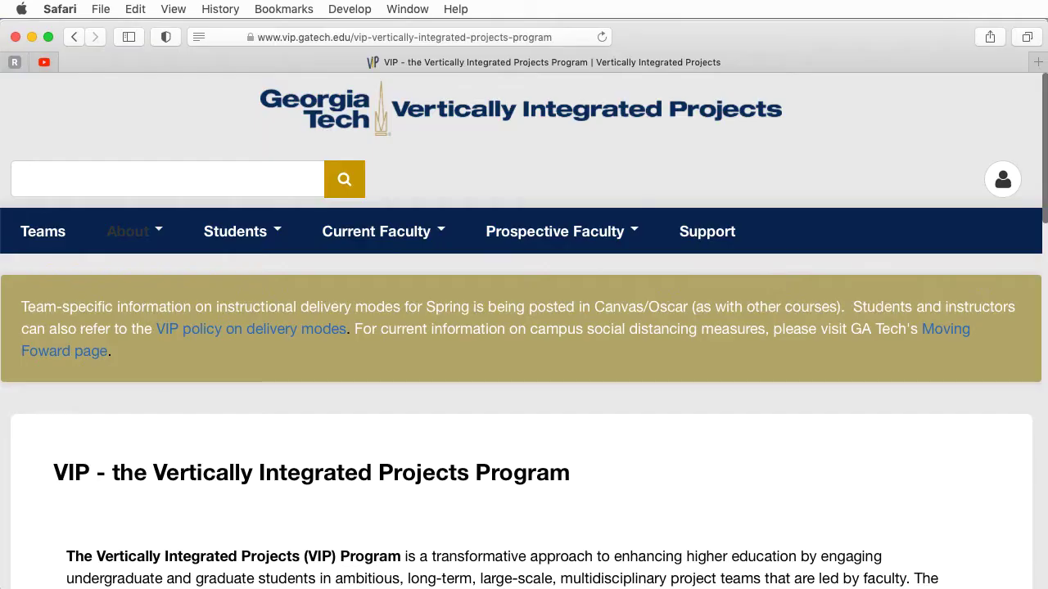
scroll(523, 330, "down", 3)
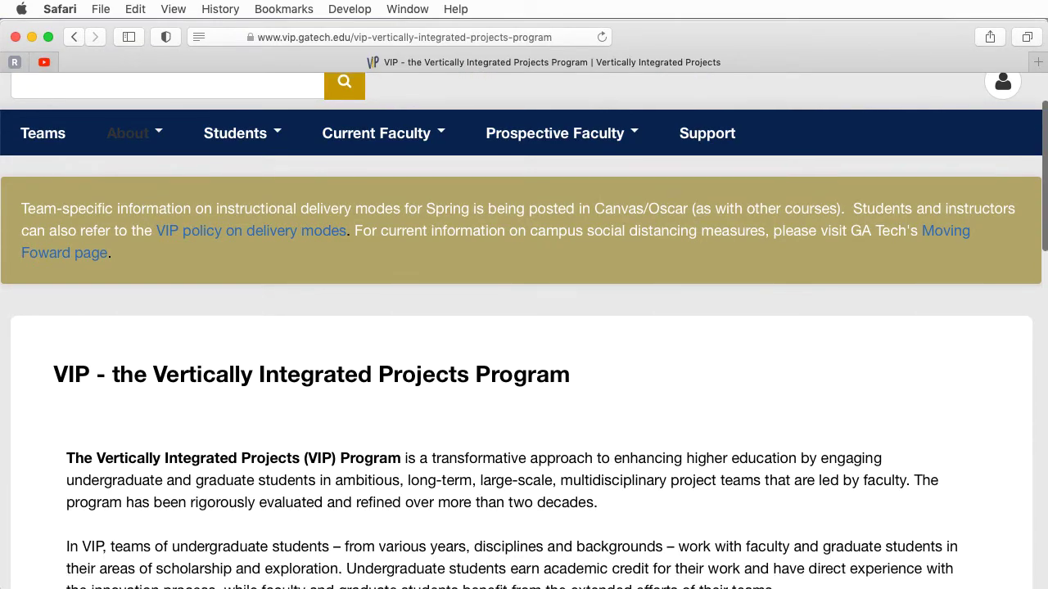
scroll(524, 330, "down", 4)
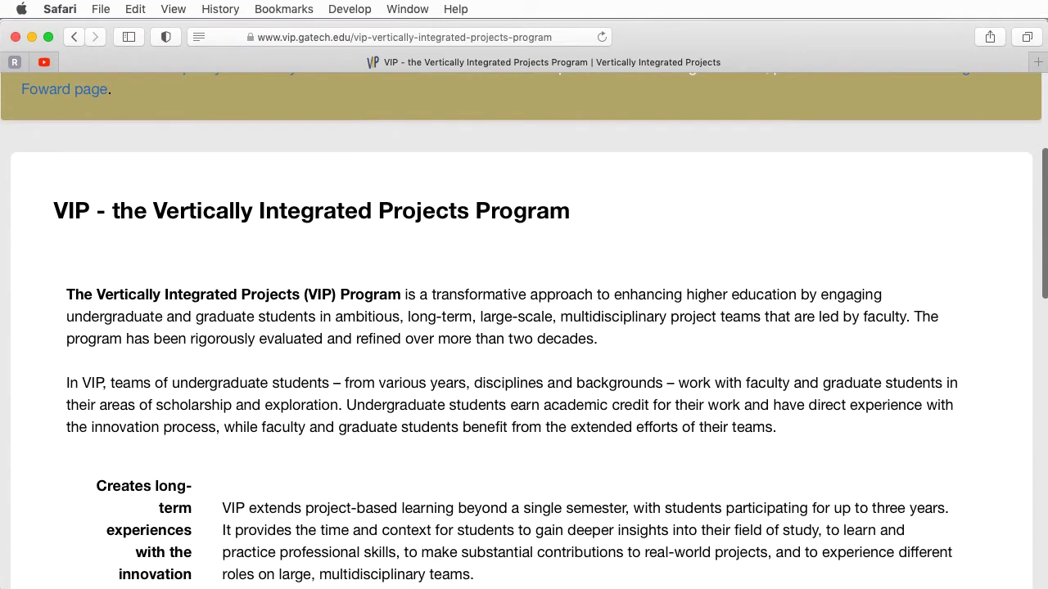
scroll(524, 330, "down", 4)
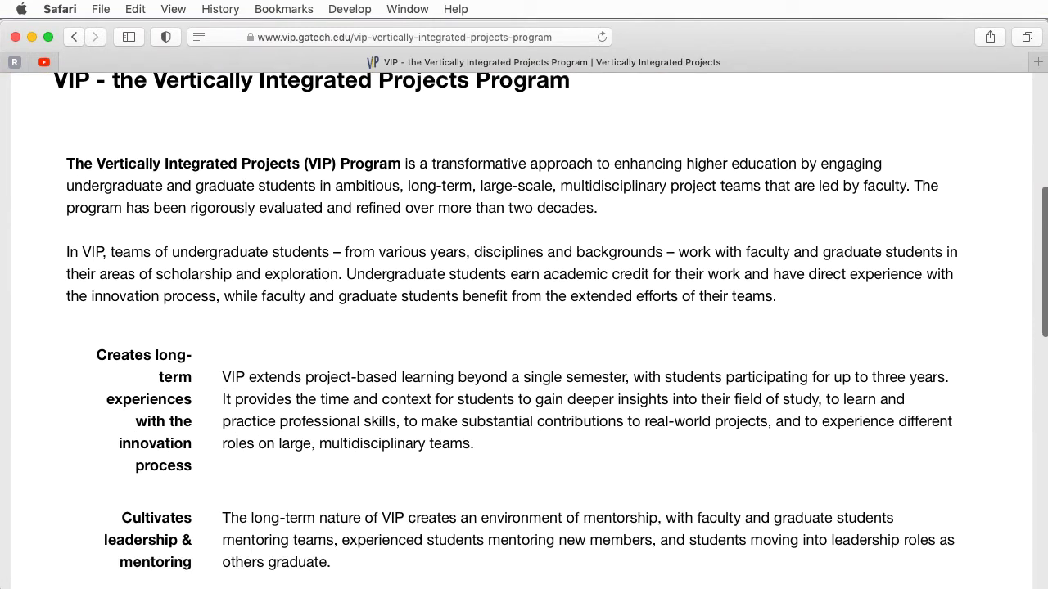
scroll(524, 330, "down", 4)
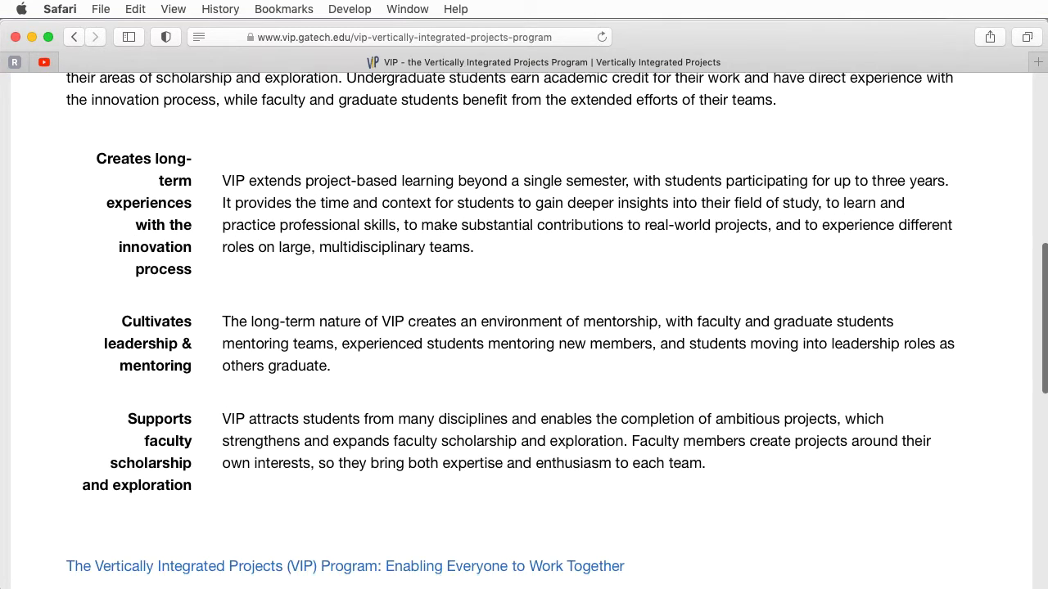
scroll(524, 330, "down", 4)
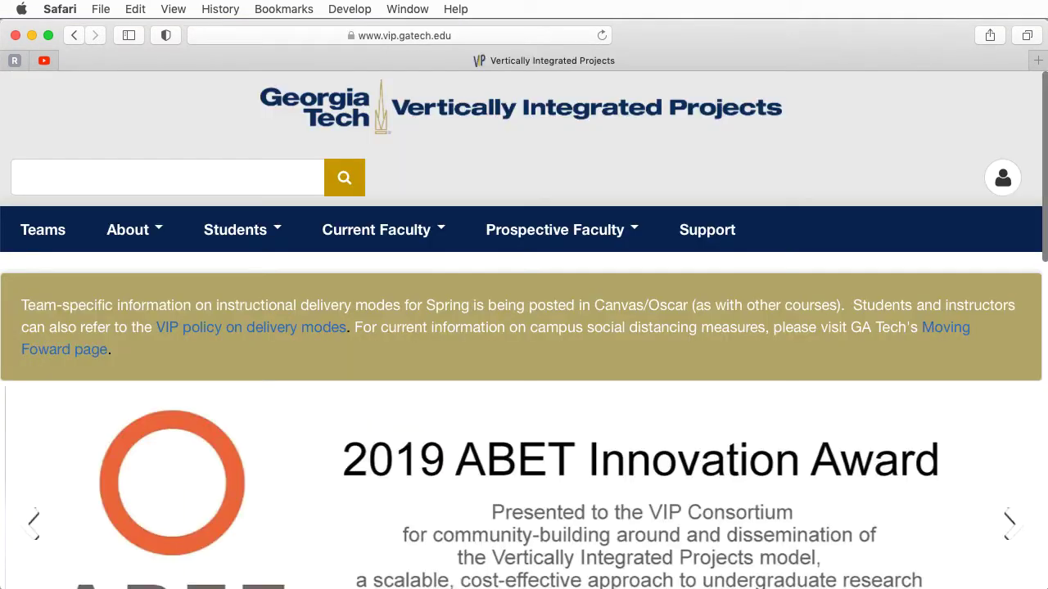
- Look over the VIP home page, from the banner slides to the Team Spotlight, Quick Links and News and Events sections
scroll(524, 330, "down", 3)
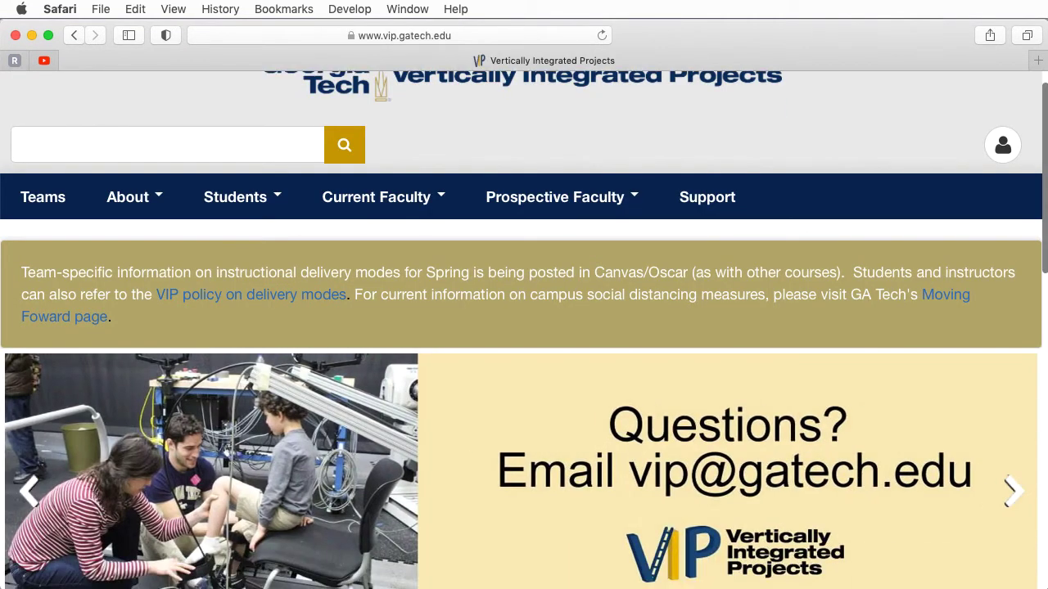
scroll(524, 330, "down", 4)
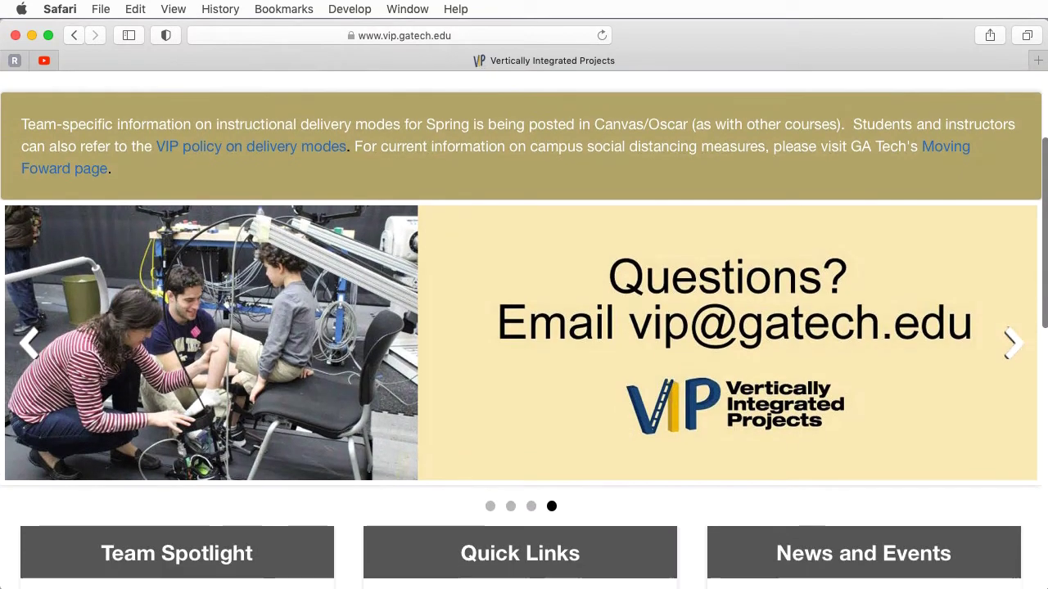
scroll(524, 330, "down", 1)
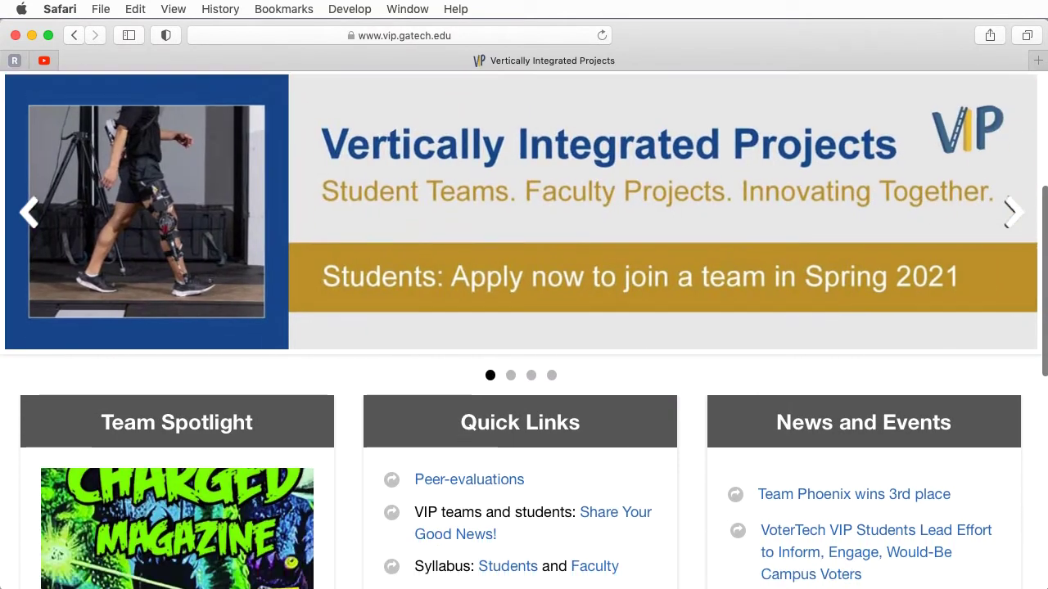
scroll(524, 330, "down", 3)
scroll(524, 329, "down", 2)
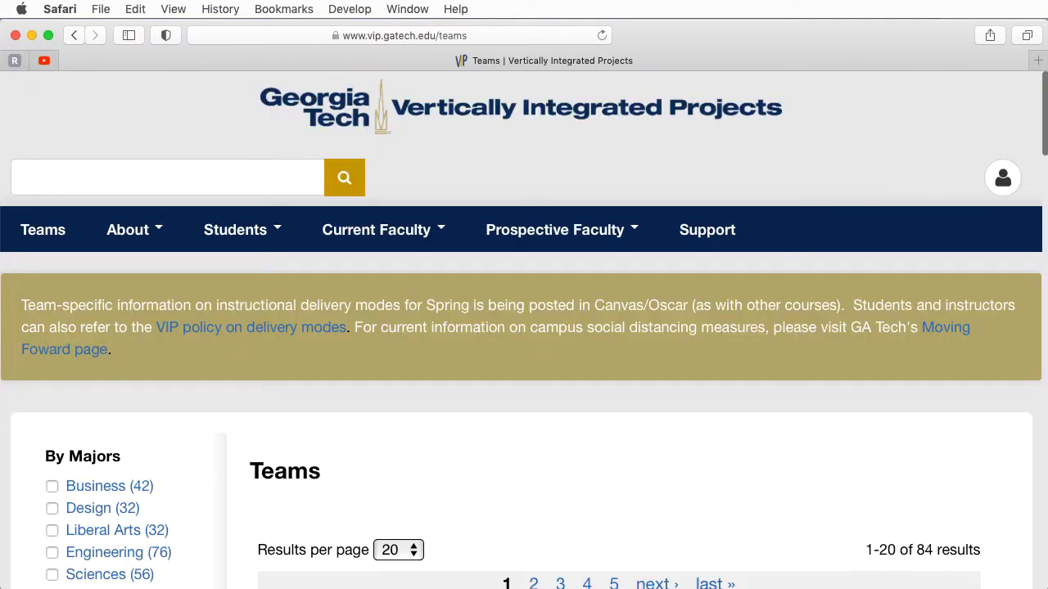
- Browse the first page of the VIP Teams listing to examine the available project teams
scroll(524, 330, "down", 4)
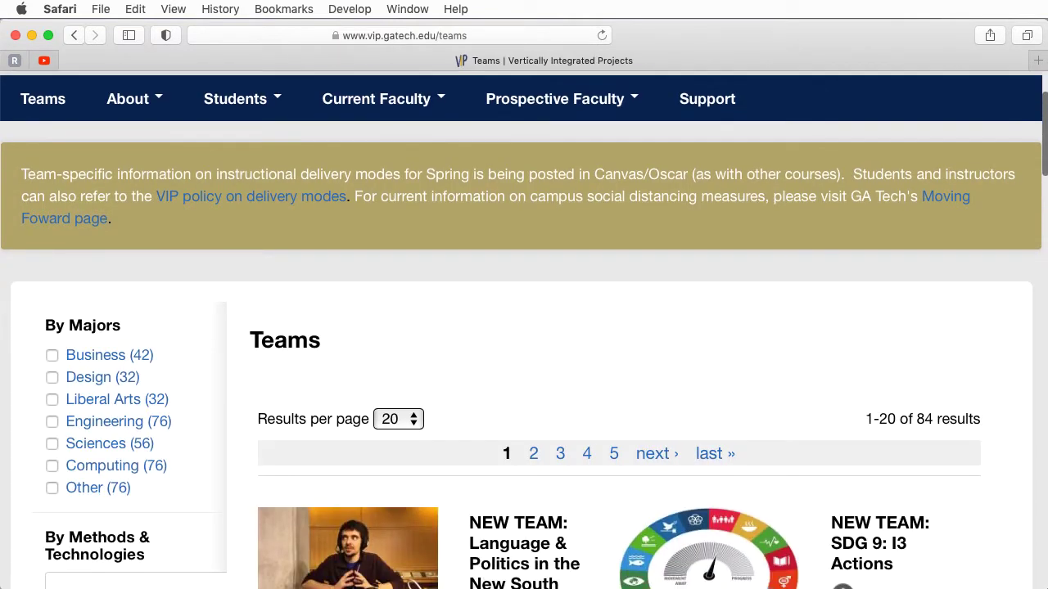
scroll(524, 330, "down", 3)
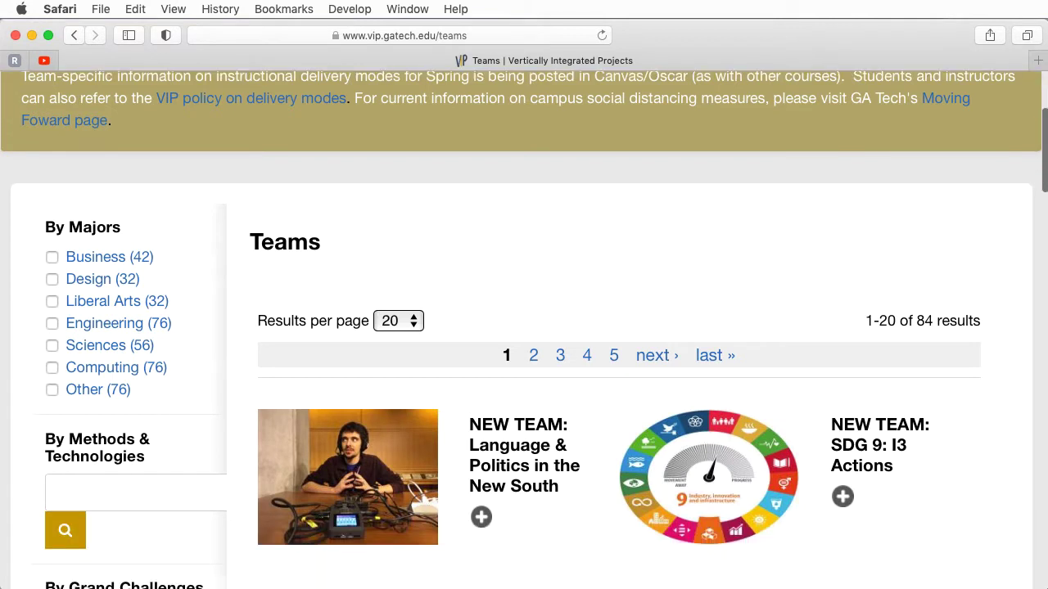
scroll(524, 329, "down", 4)
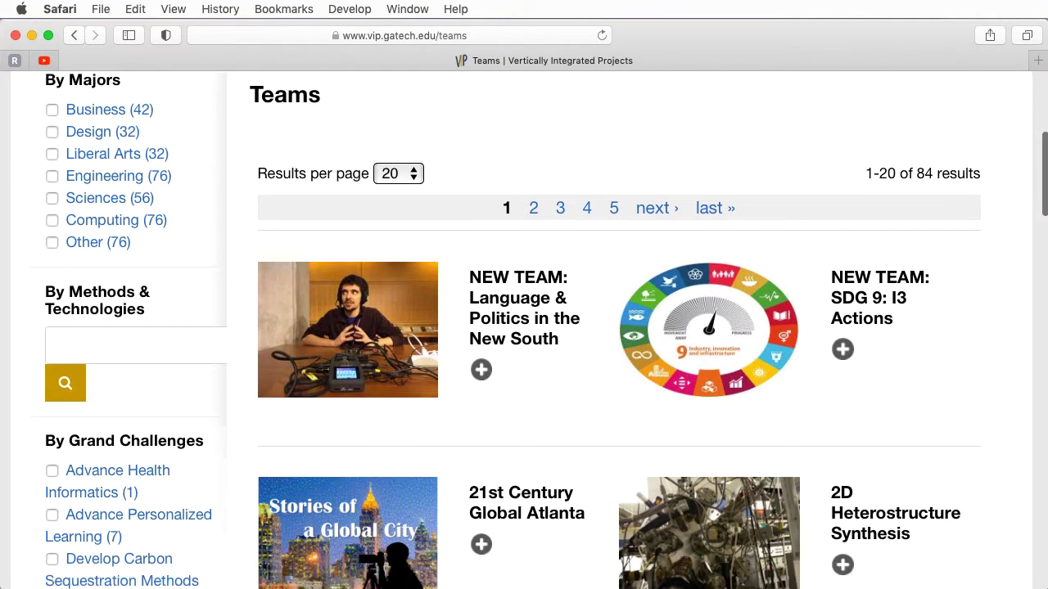
scroll(524, 330, "down", 4)
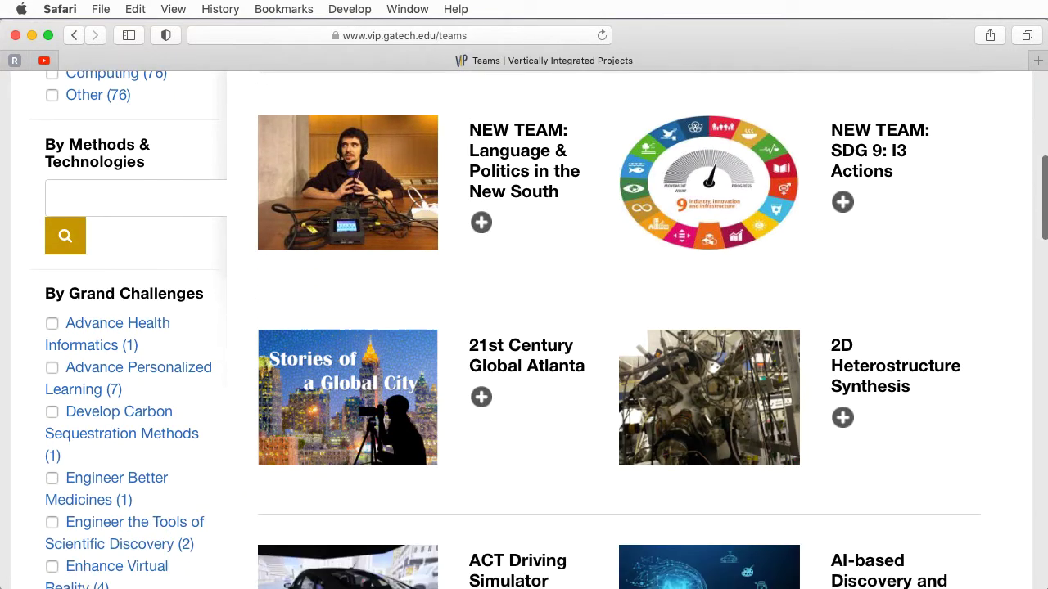
scroll(524, 330, "down", 4)
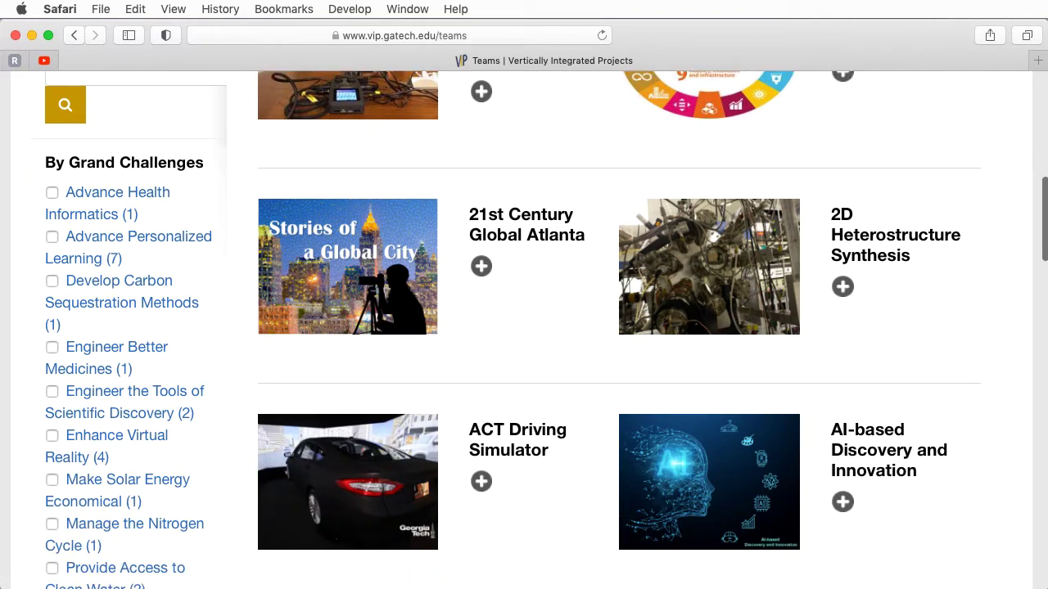
scroll(524, 330, "down", 4)
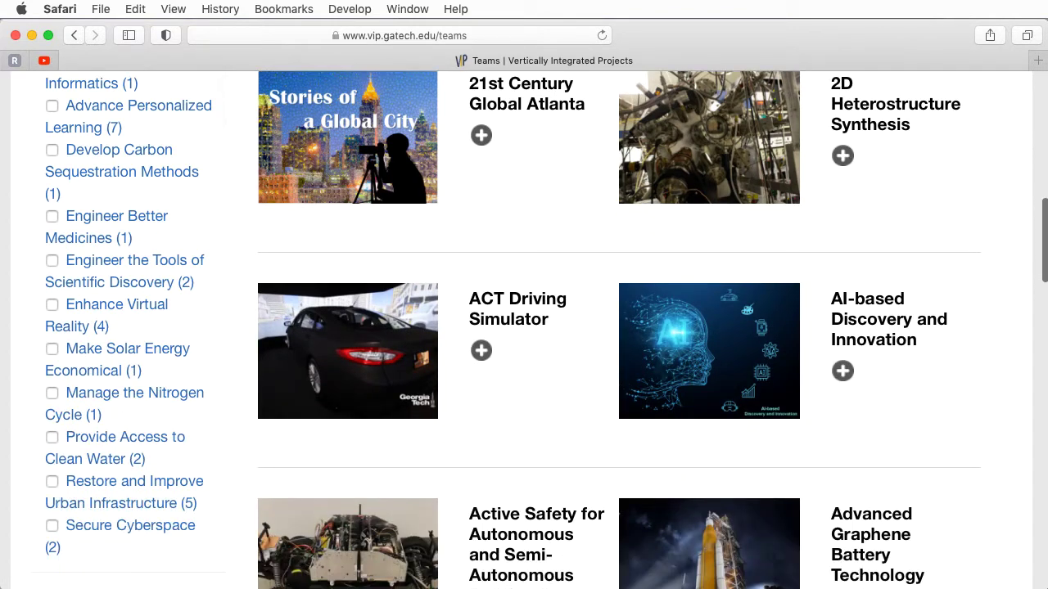
scroll(524, 330, "down", 4)
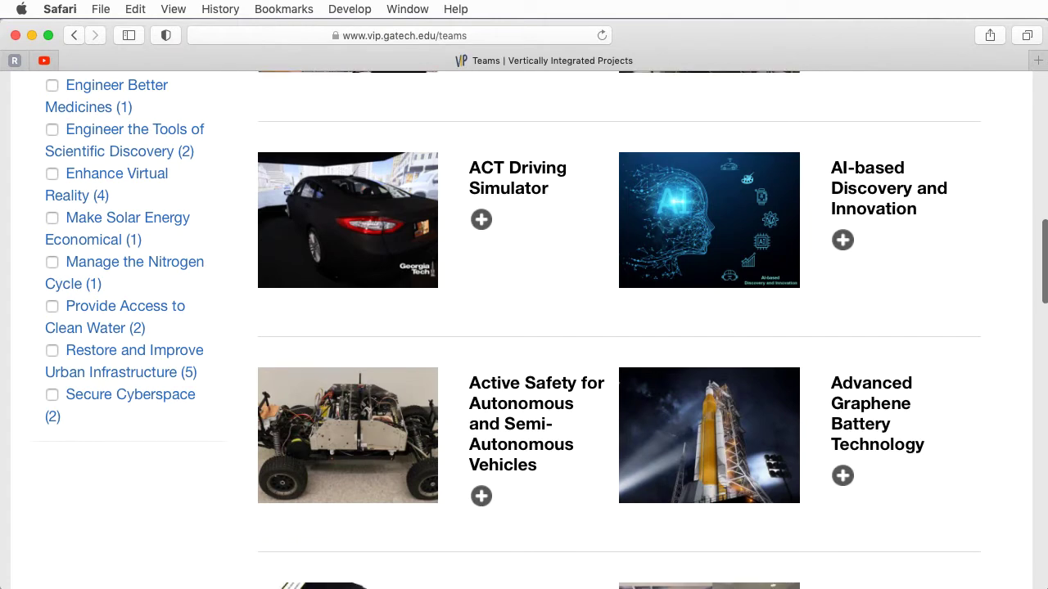
scroll(524, 330, "down", 4)
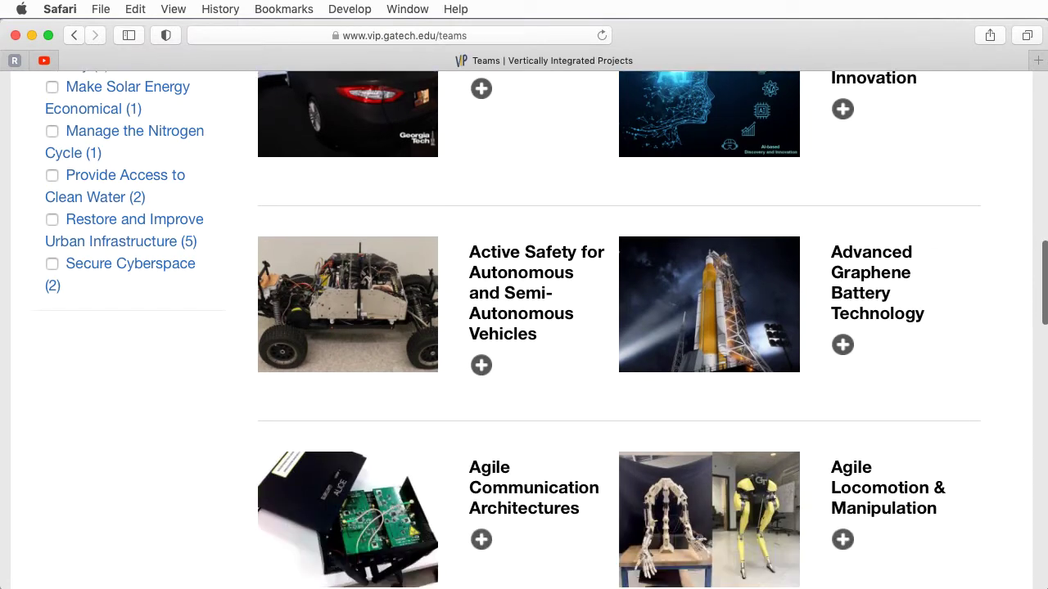
scroll(524, 330, "down", 5)
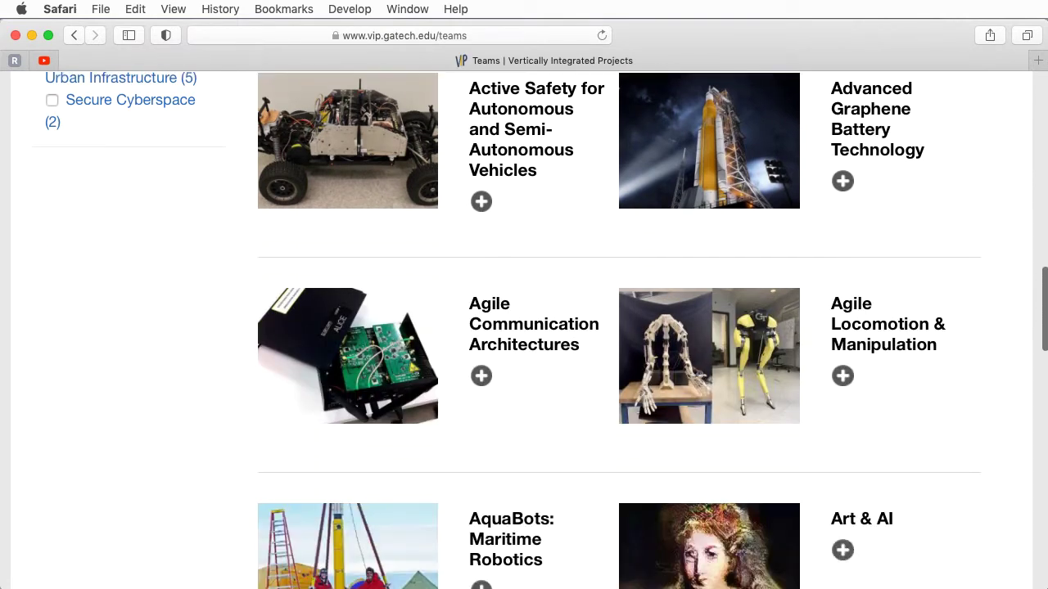
scroll(524, 330, "down", 4)
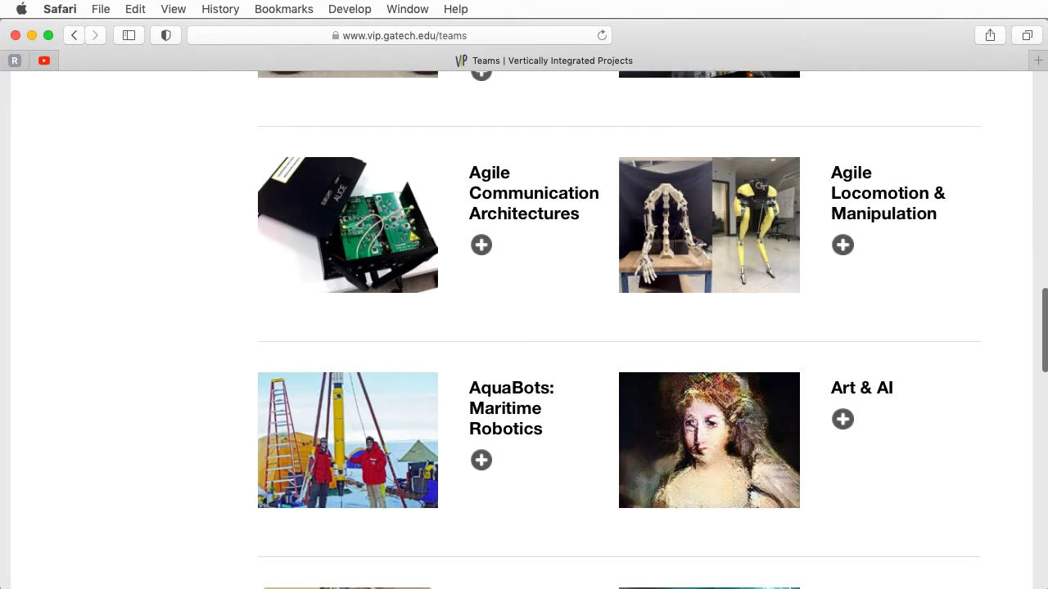
scroll(524, 330, "down", 4)
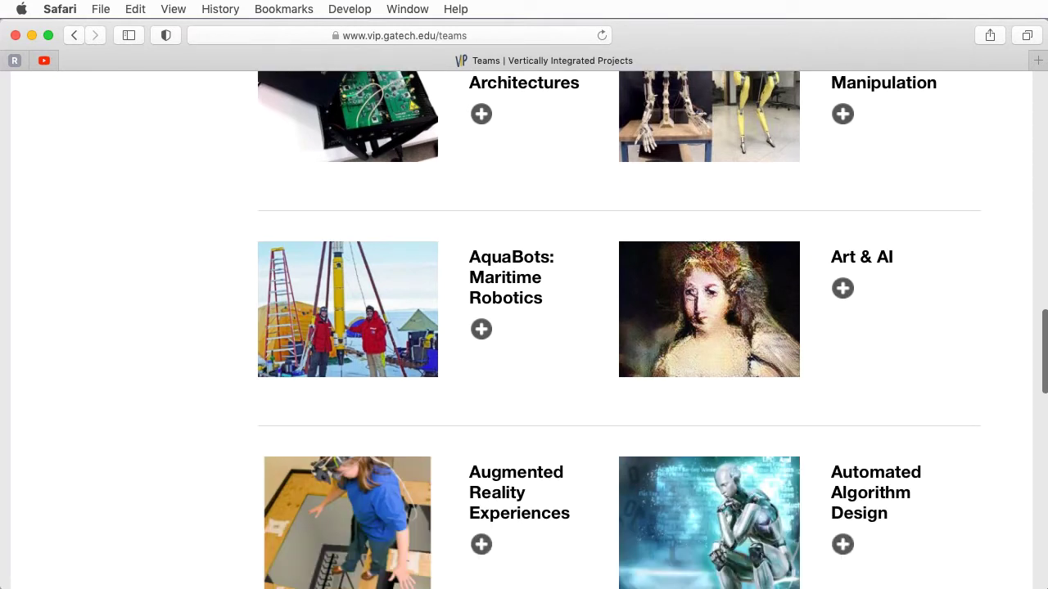
scroll(524, 330, "down", 4)
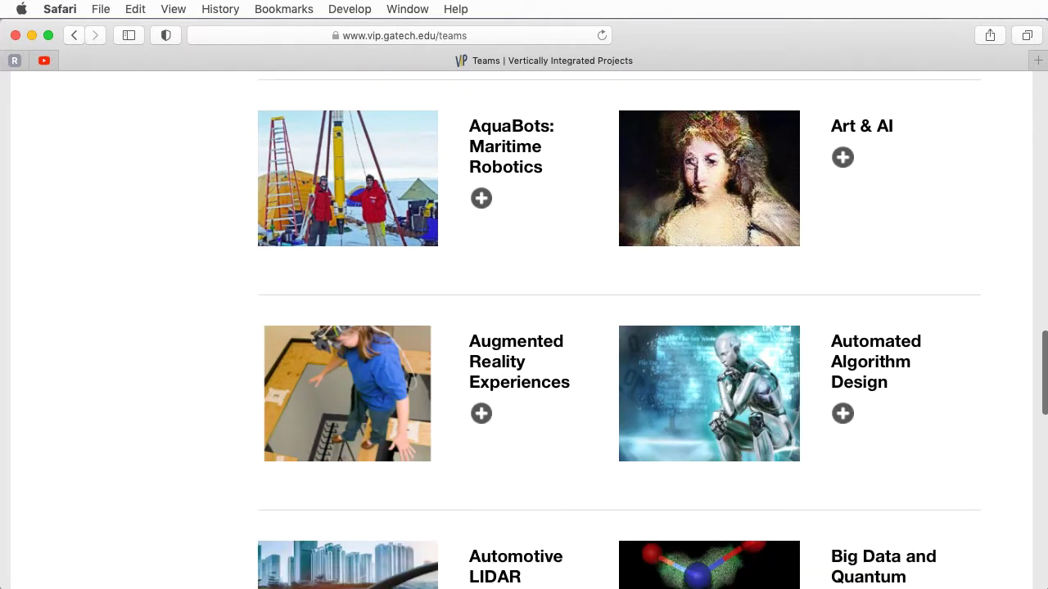
scroll(524, 330, "down", 4)
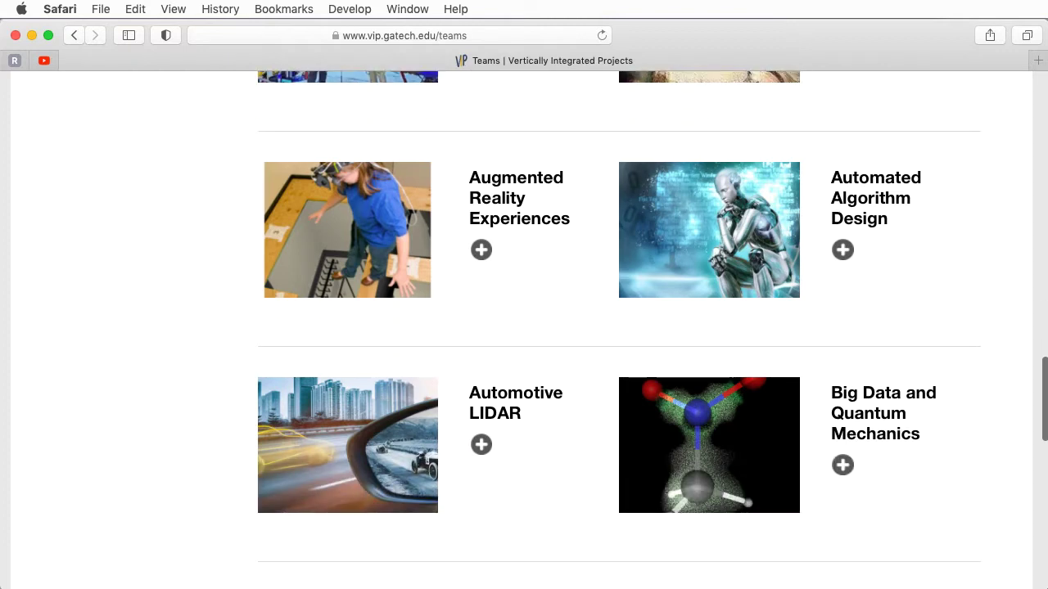
scroll(524, 330, "down", 4)
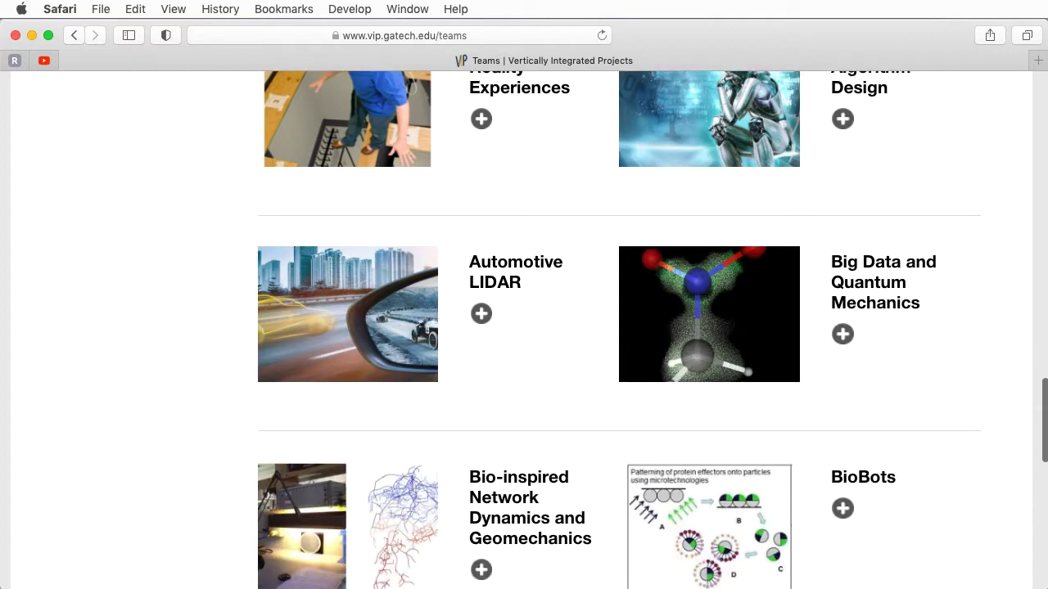
scroll(524, 330, "down", 4)
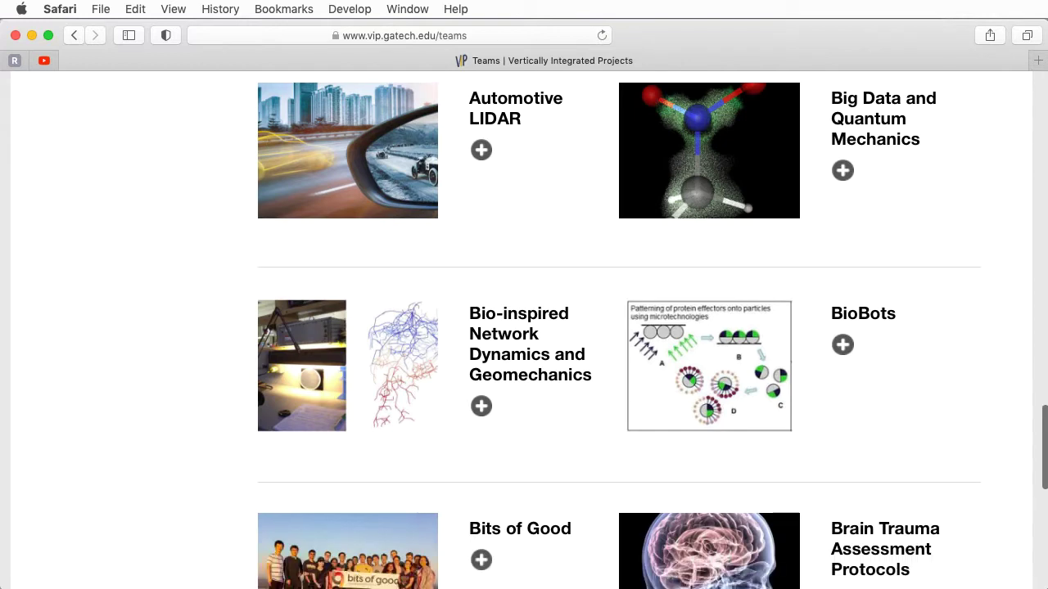
scroll(524, 330, "down", 4)
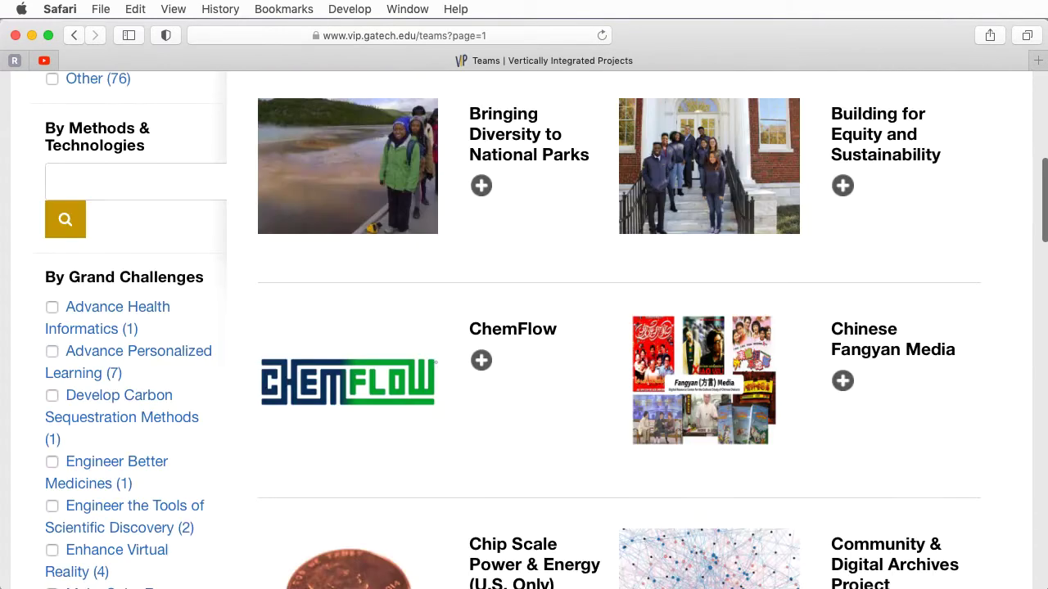
- Browse the second page of the VIP Teams listing, from Bringing Diversity to National Parks through French Arts and Media
scroll(524, 330, "down", 4)
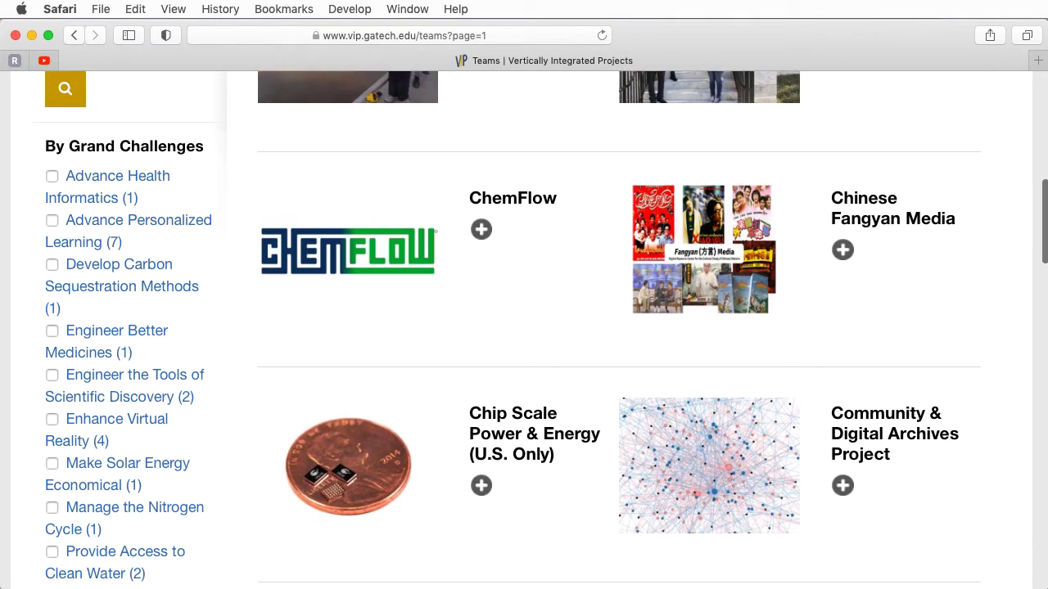
scroll(524, 330, "down", 4)
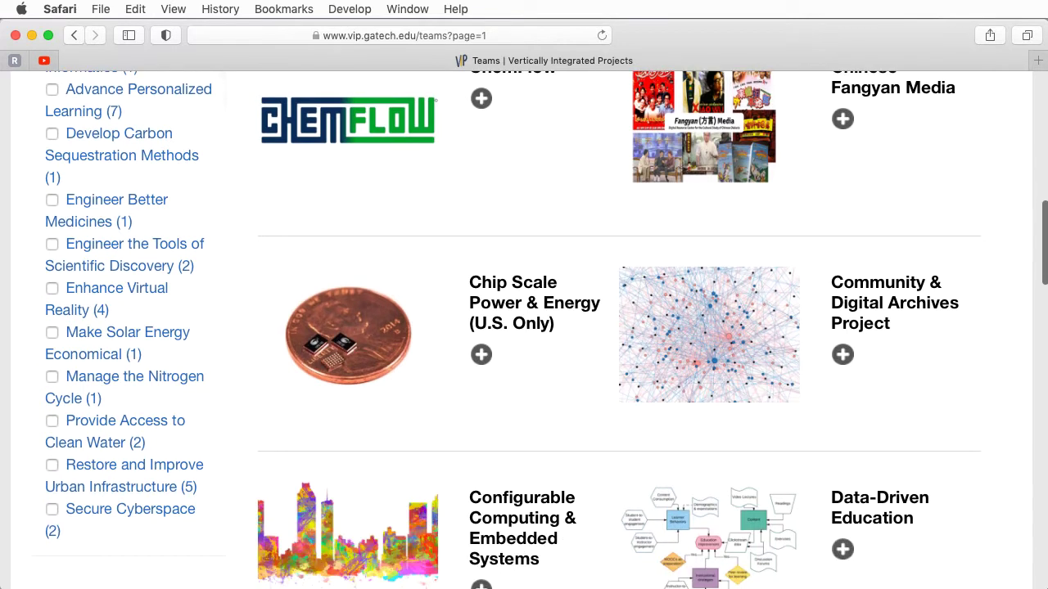
scroll(524, 330, "down", 4)
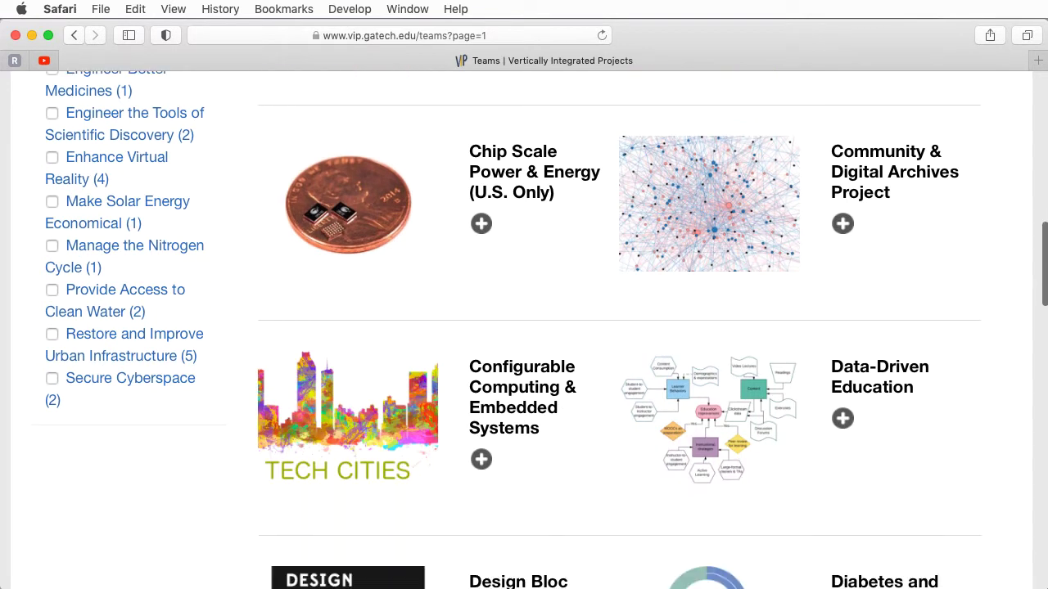
scroll(524, 330, "down", 5)
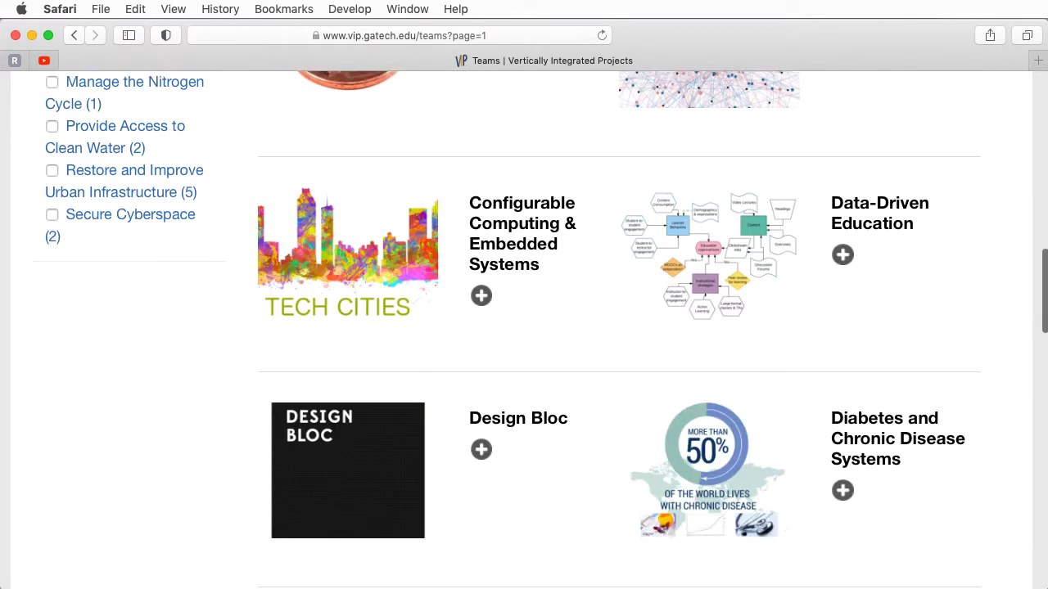
scroll(524, 329, "down", 4)
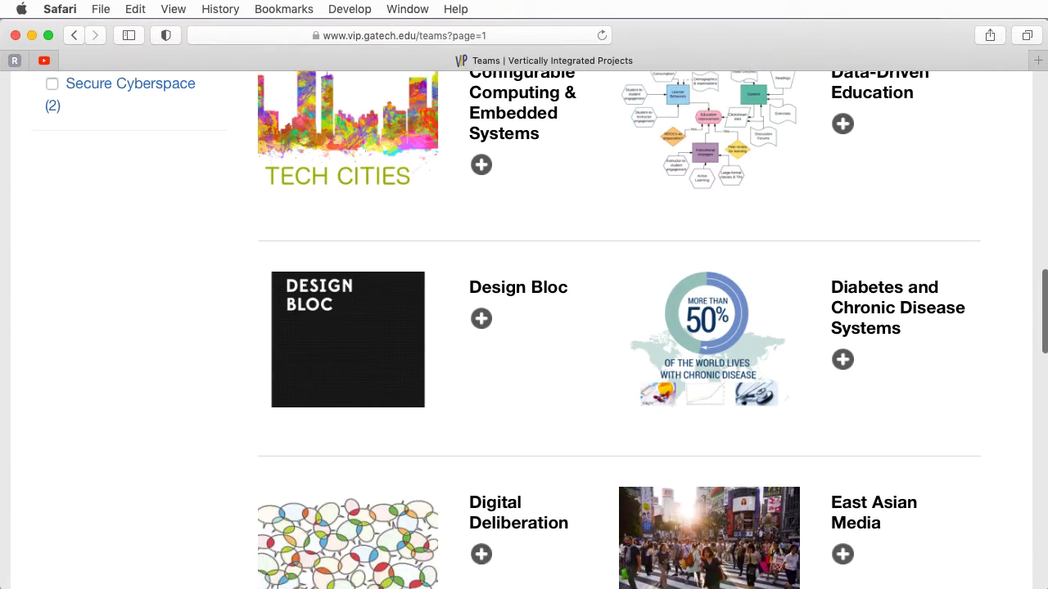
scroll(524, 330, "down", 5)
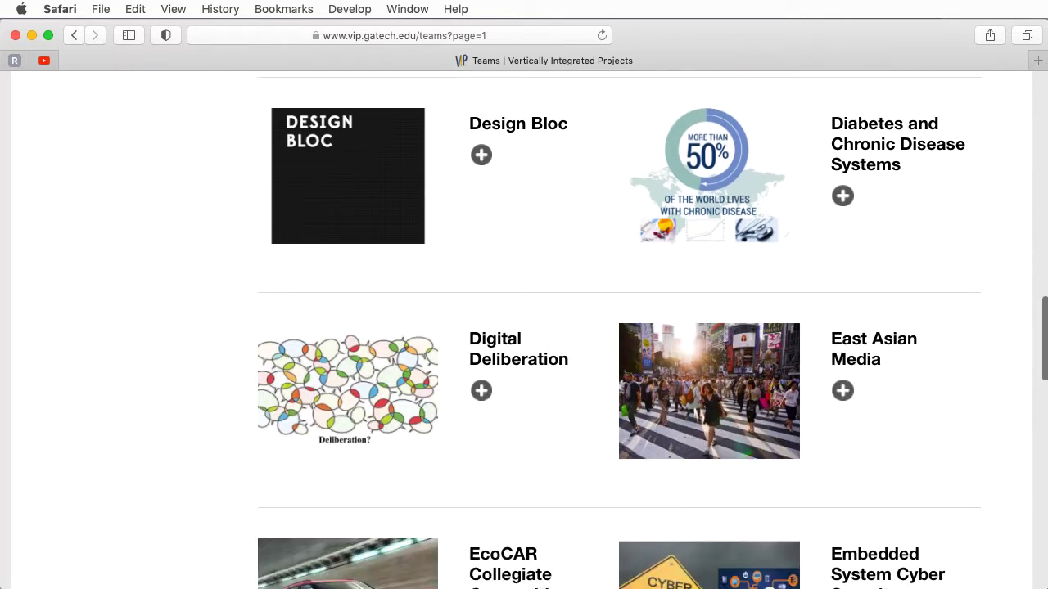
scroll(524, 330, "down", 4)
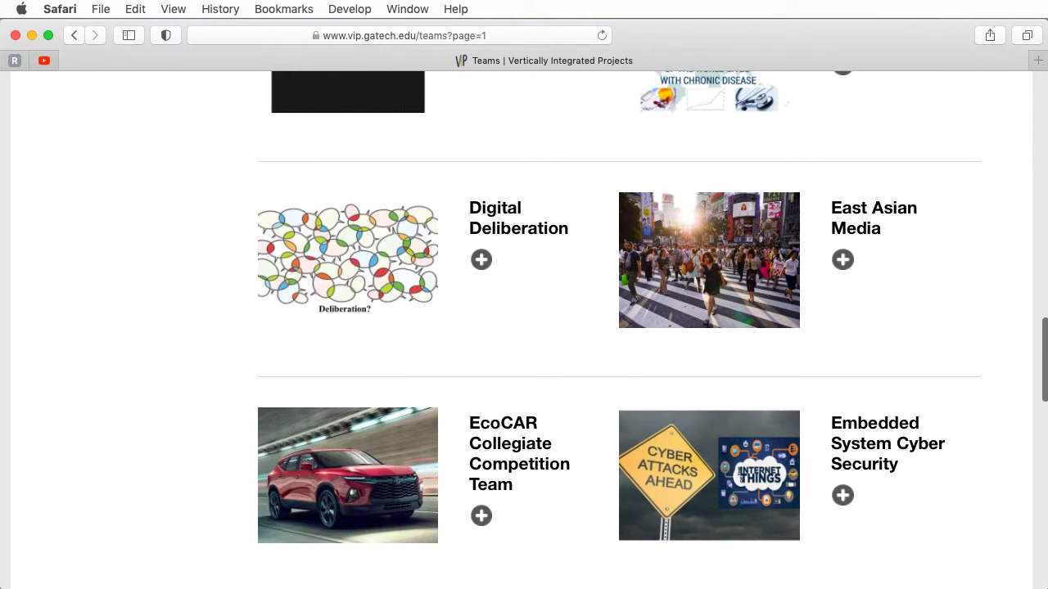
scroll(524, 330, "down", 4)
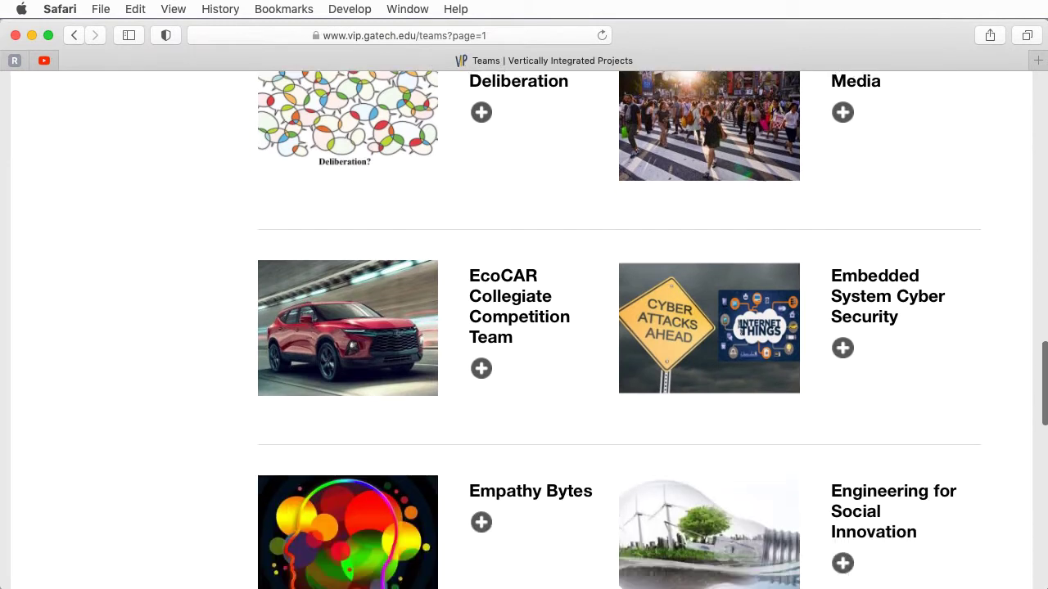
scroll(524, 330, "down", 4)
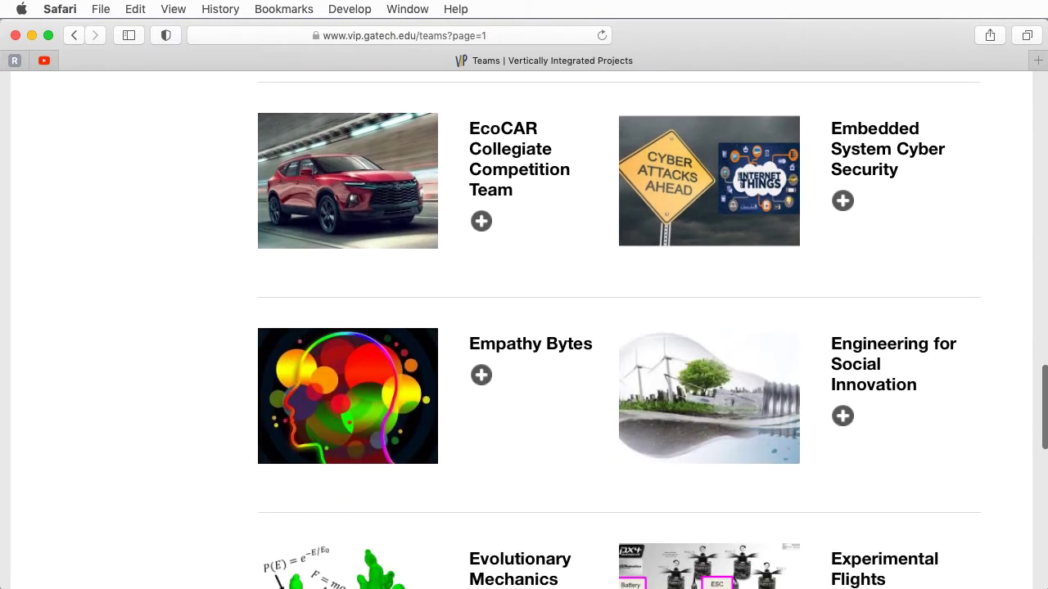
scroll(524, 330, "down", 5)
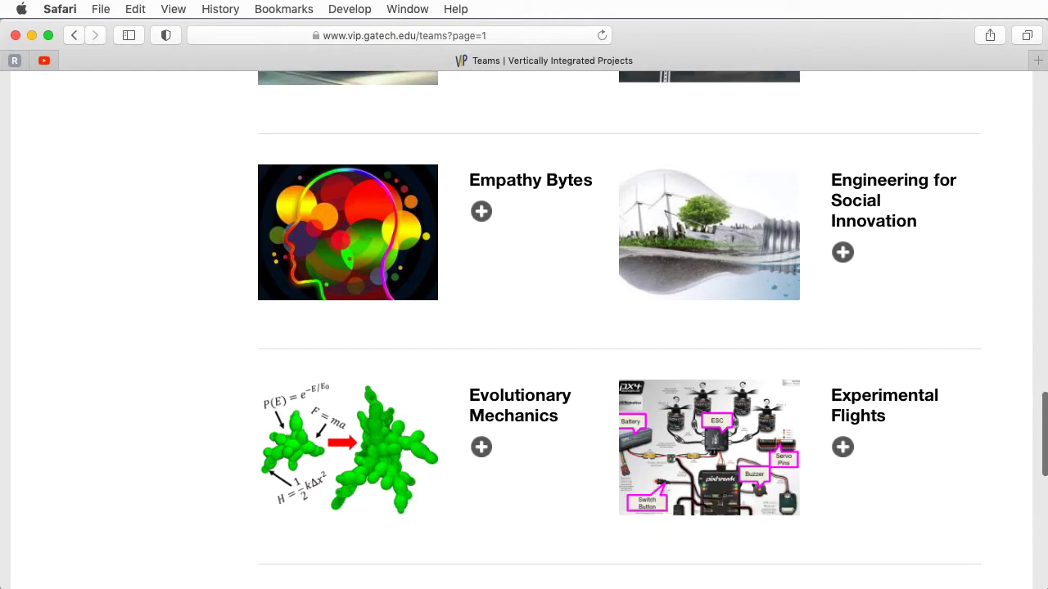
scroll(524, 330, "down", 4)
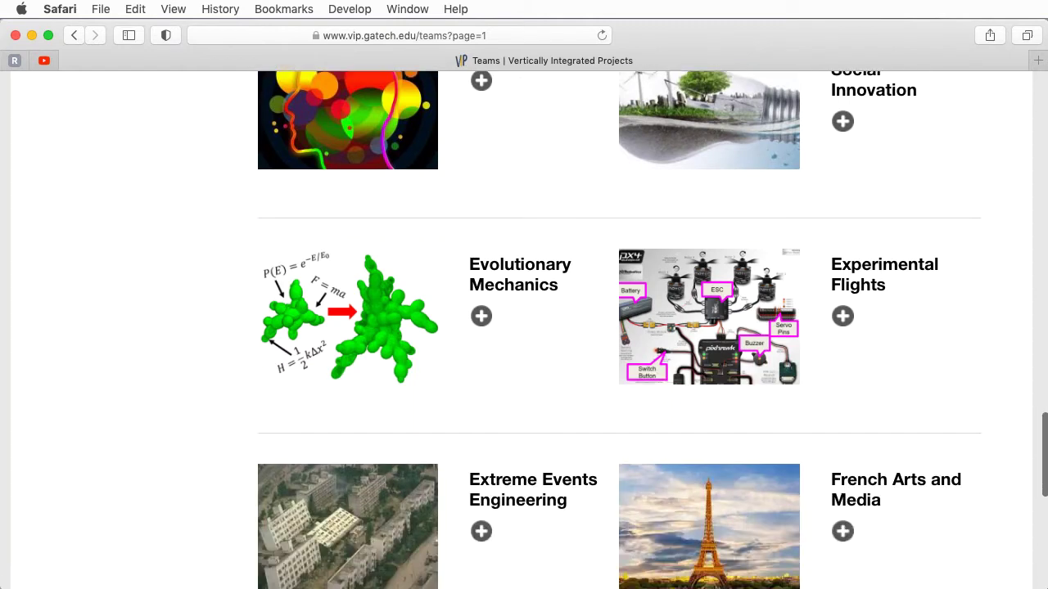
scroll(786, 348, "down", 1)
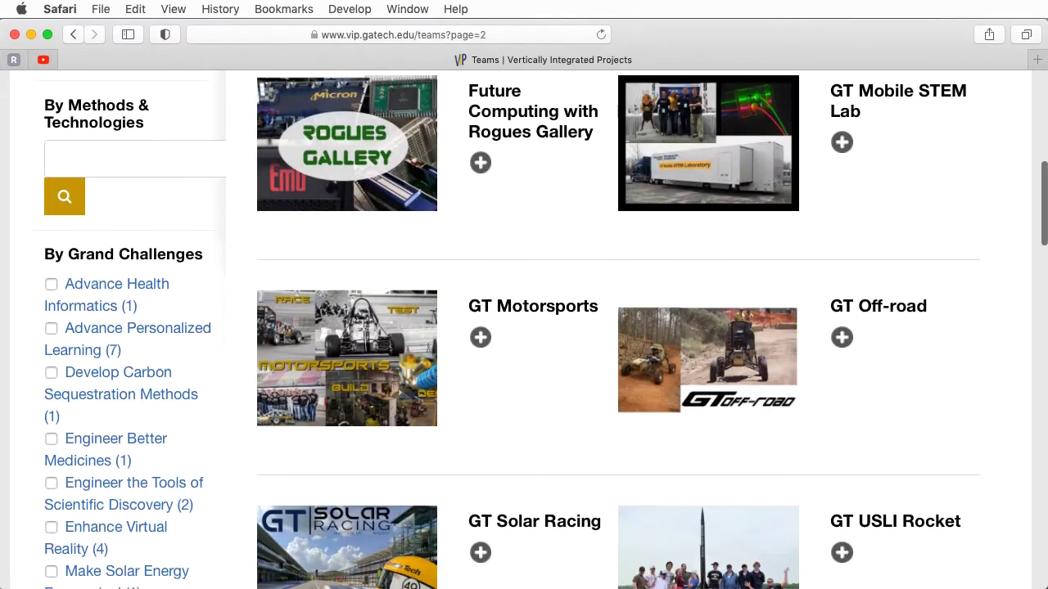
- Browse the third page of the VIP Teams listing, from Future Computing with Rogues Gallery through Humor Genome
scroll(524, 330, "down", 2)
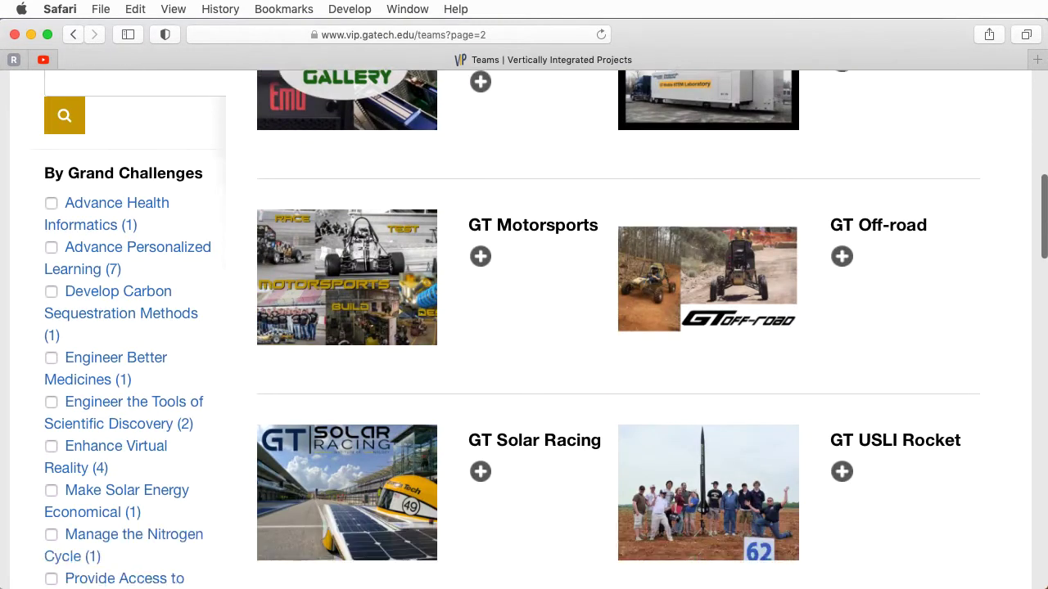
scroll(524, 330, "down", 4)
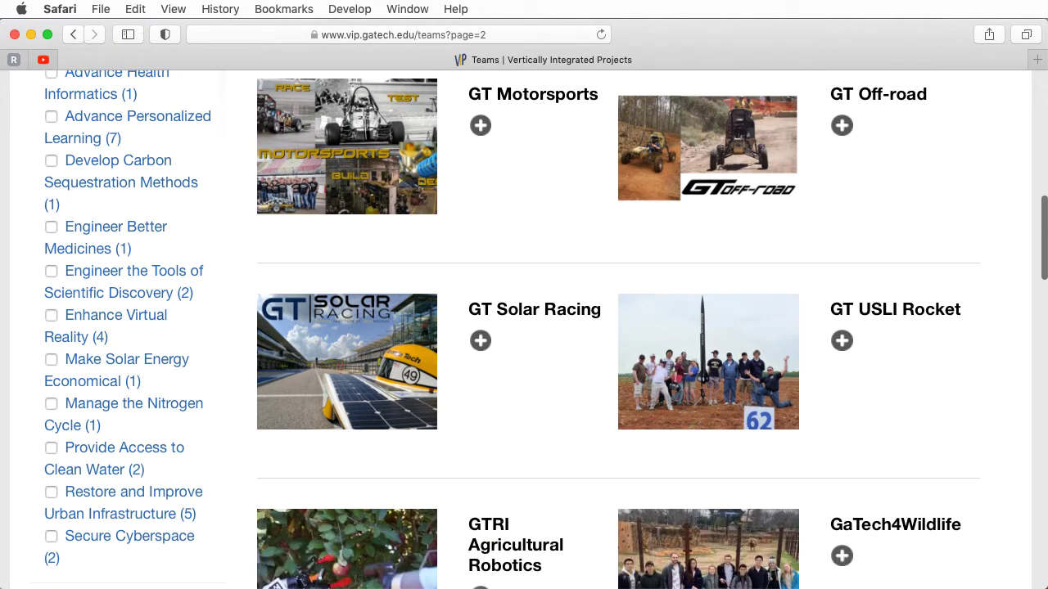
scroll(524, 330, "down", 5)
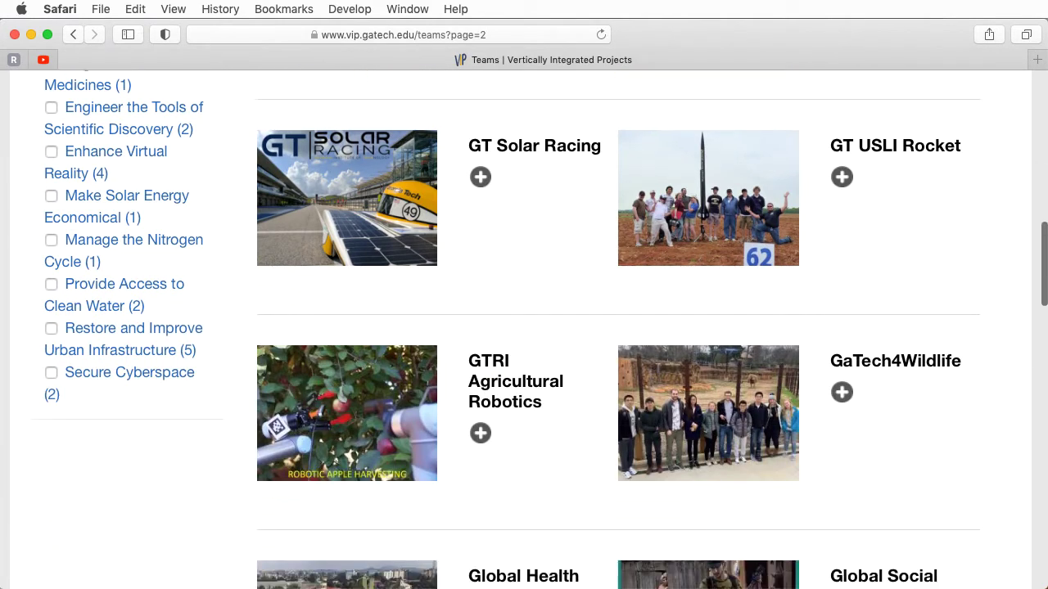
scroll(524, 330, "down", 5)
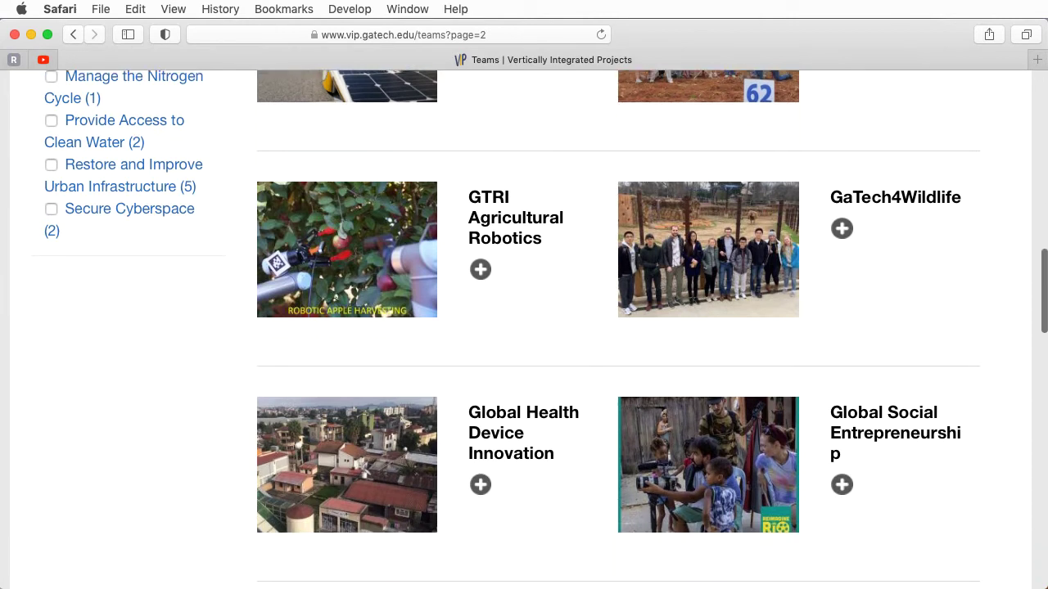
scroll(524, 330, "down", 4)
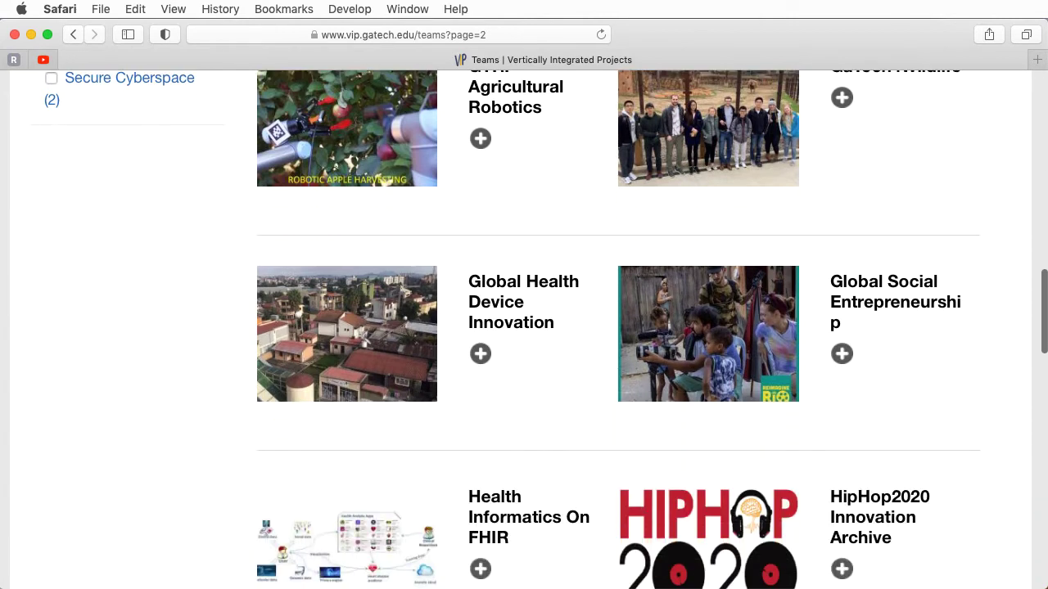
scroll(524, 330, "down", 5)
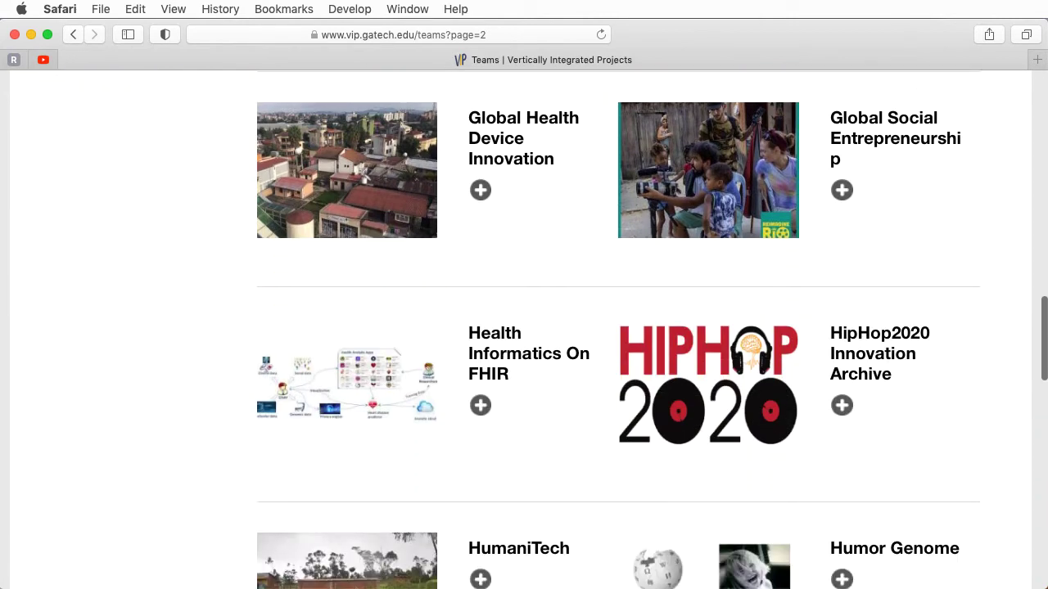
scroll(524, 330, "down", 4)
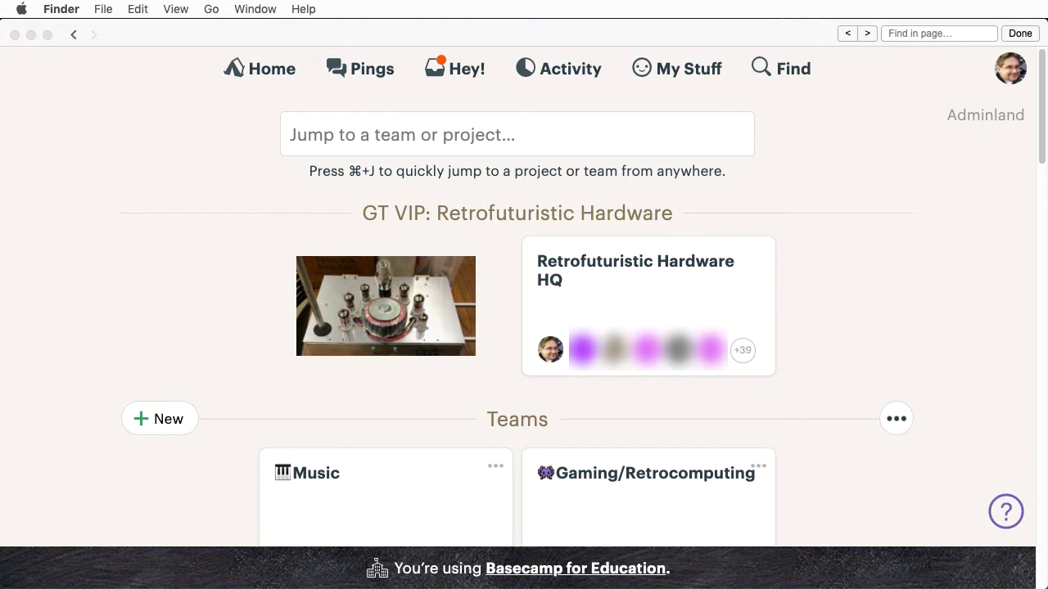
- Switch to Basecamp 3 and look over the Retrofuturistic Hardware HQ, Teams and Projects sections of the home page
key("super+Tab")
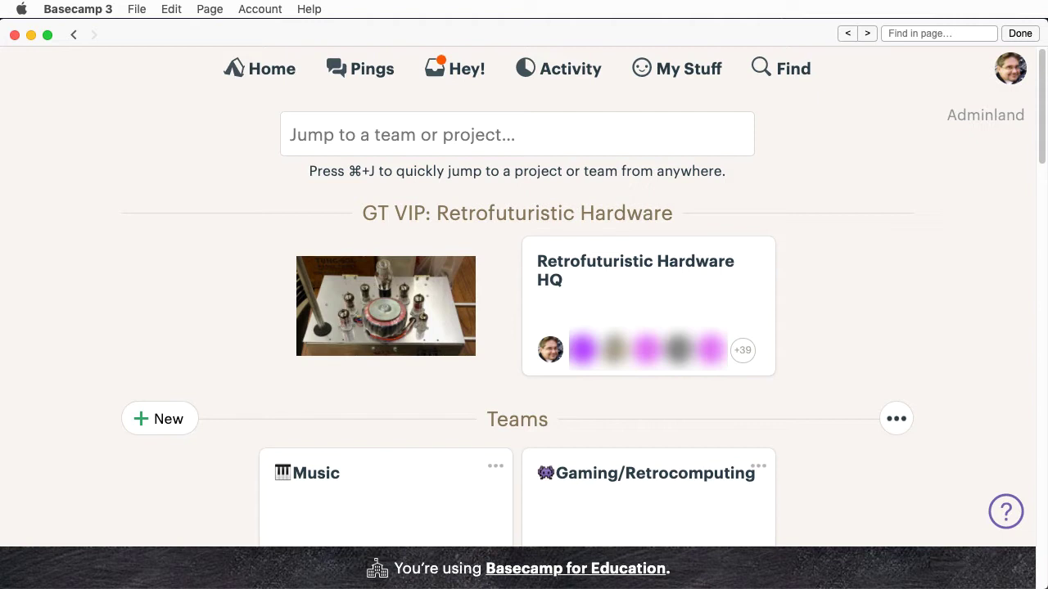
key("super+Tab")
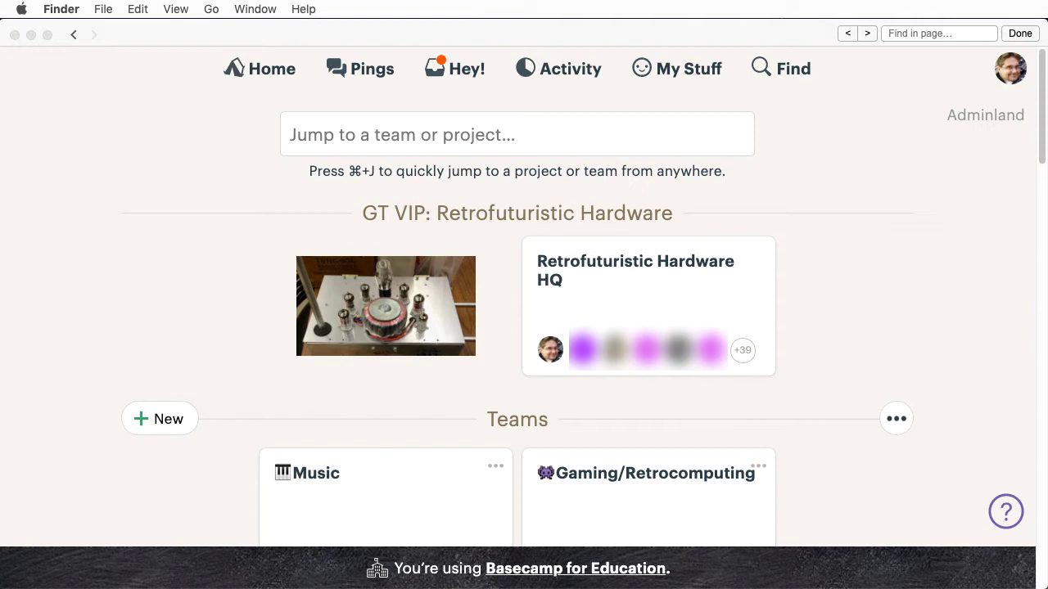
left_click_drag(1047, 588, 1045, 588)
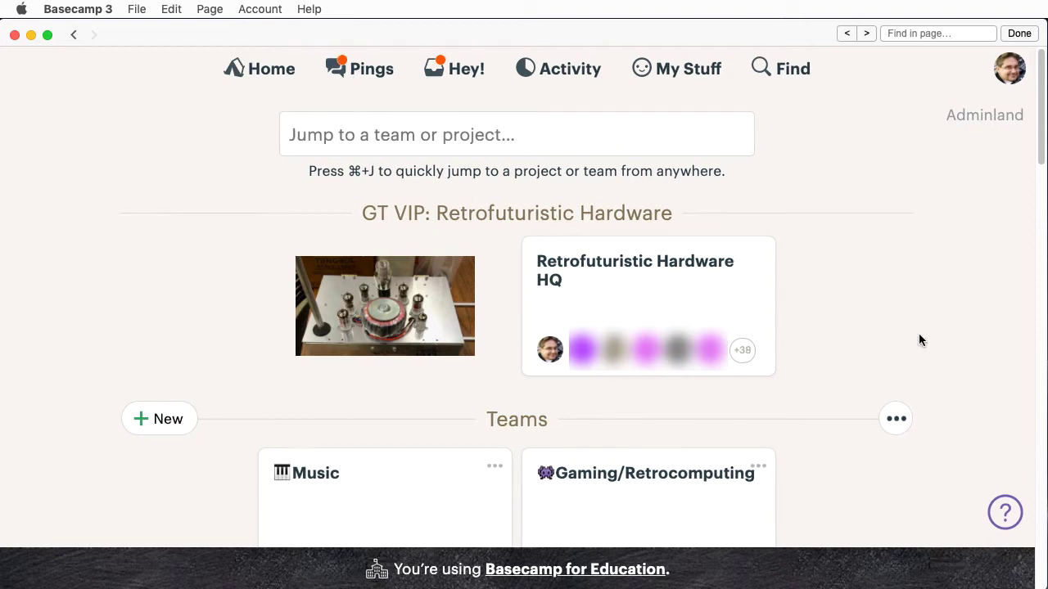
scroll(402, 319, "down", 5)
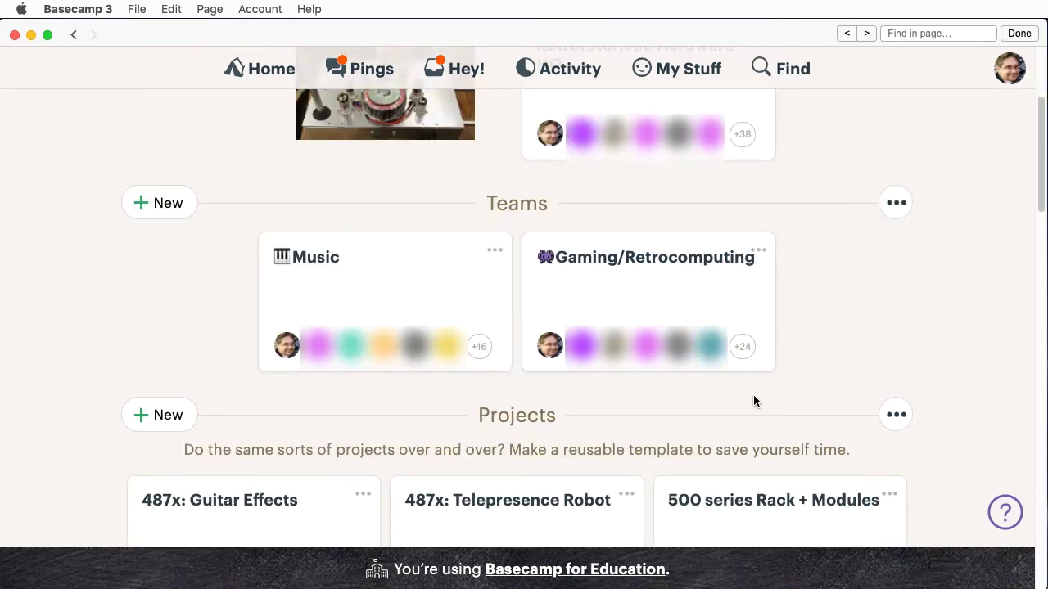
scroll(654, 375, "down", 4)
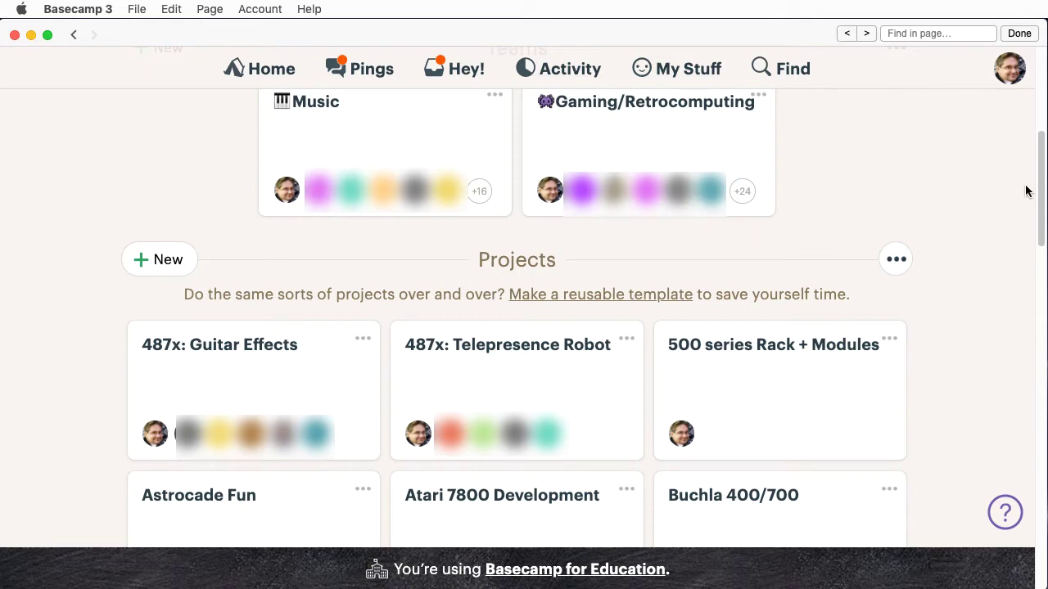
left_click_drag(1042, 187, 1042, 114)
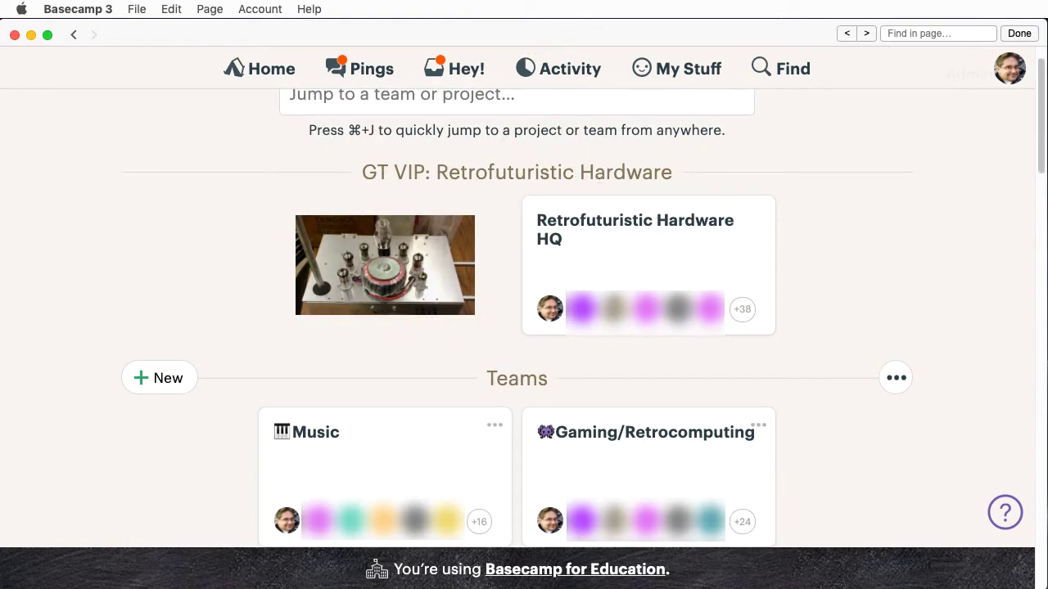
- Show both the Teams and the Projects sections on the home page as lists instead of cards
scroll(1015, 395, "down", 3)
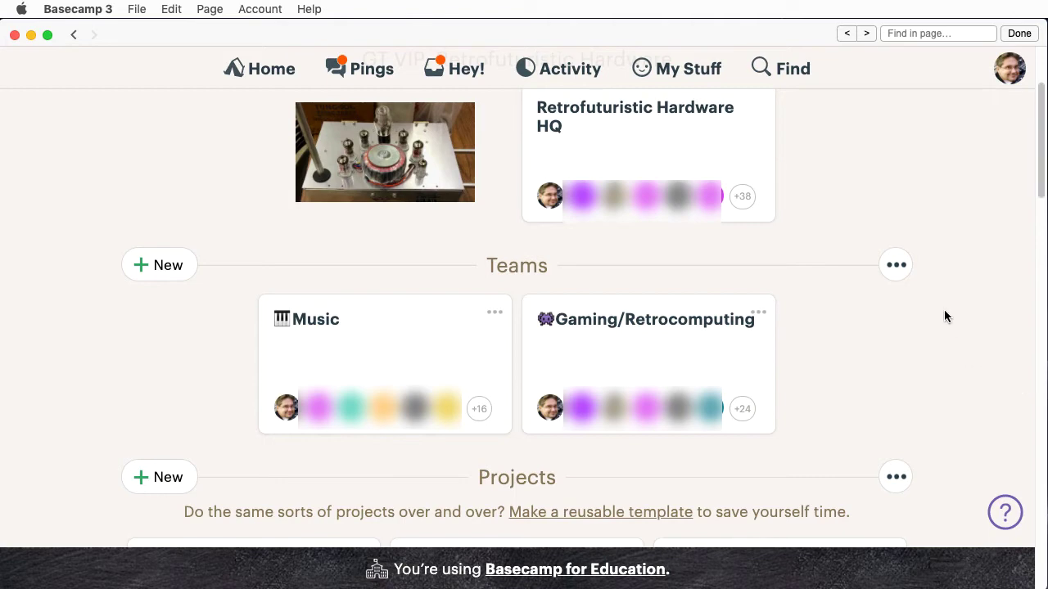
scroll(1044, 157, "down", 3)
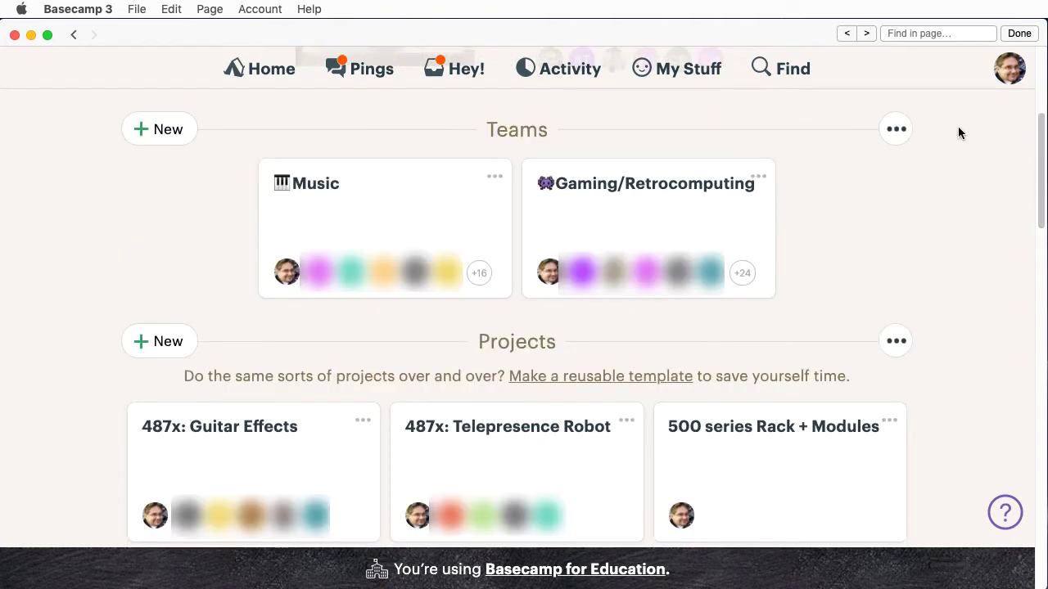
left_click(896, 129)
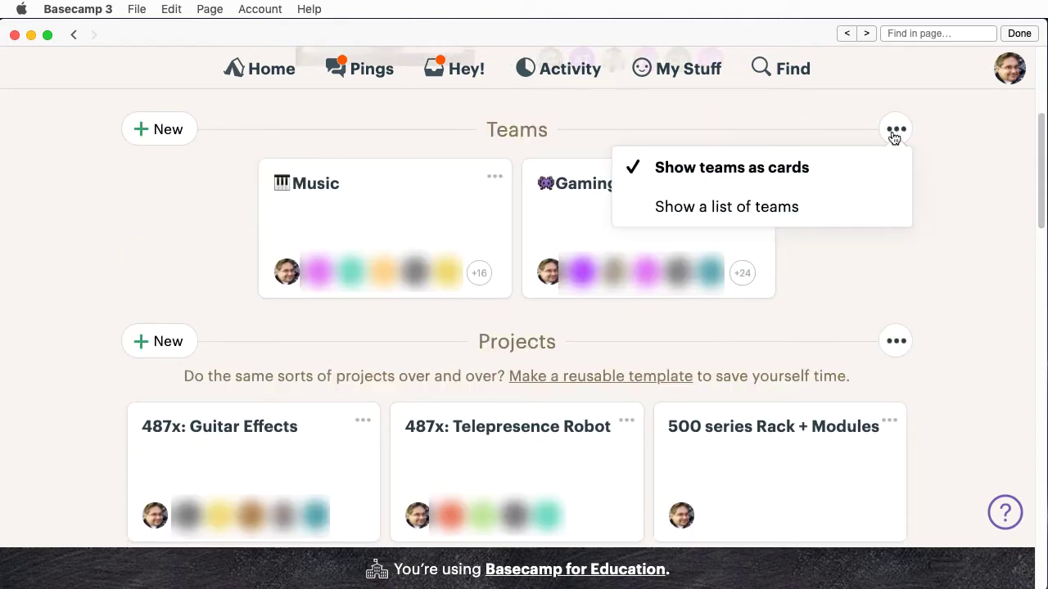
left_click(828, 208)
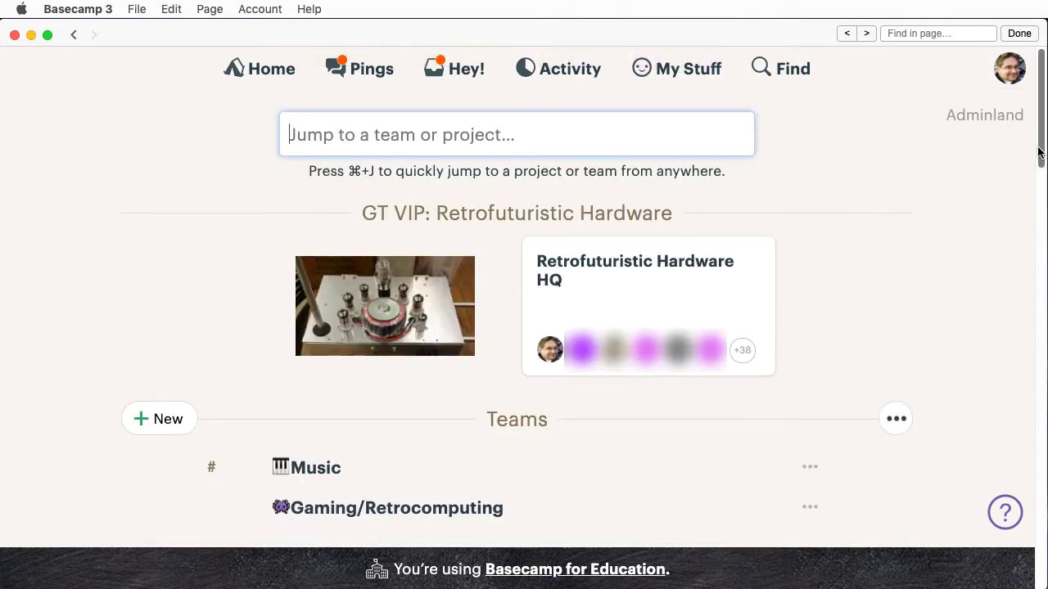
scroll(897, 278, "down", 4)
left_click(897, 277)
left_click(840, 353)
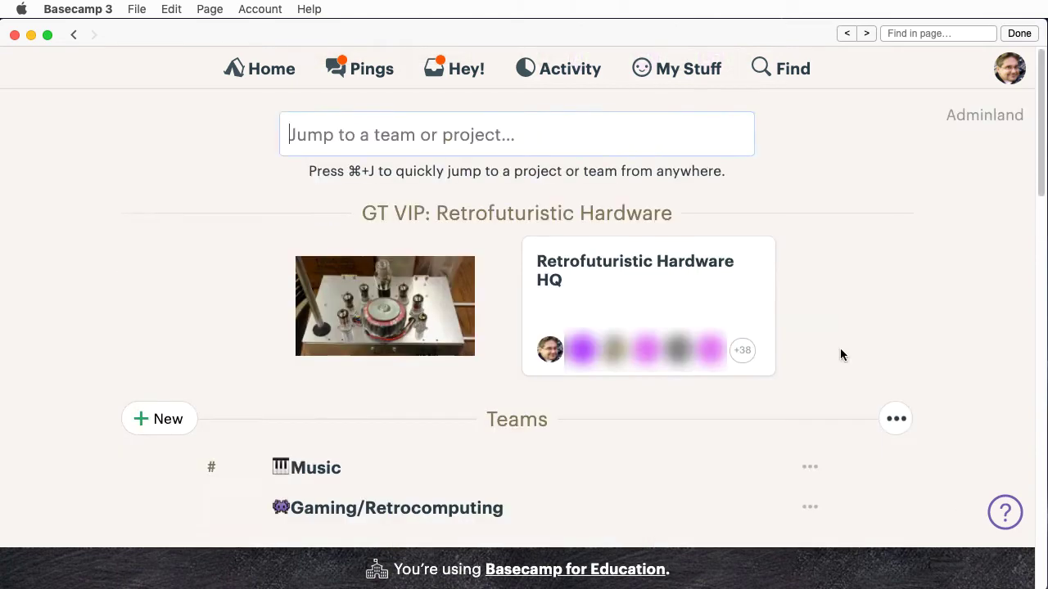
- Look through the Teams and Projects lists on the home page, from Music and 487x: Guitar Effects through Tonewheel Organs
scroll(1043, 156, "down", 5)
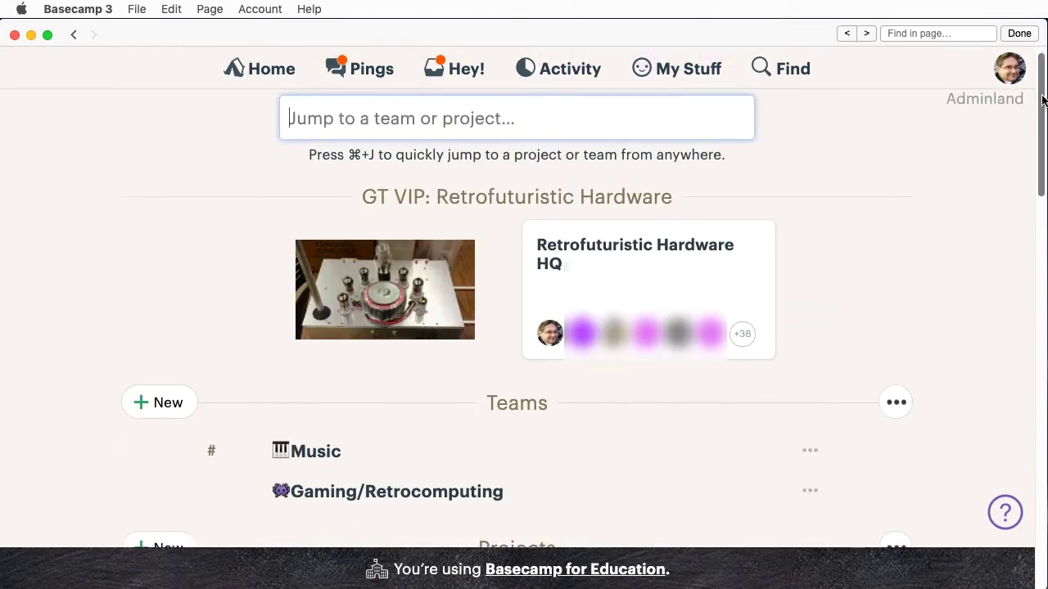
scroll(1044, 155, "down", 3)
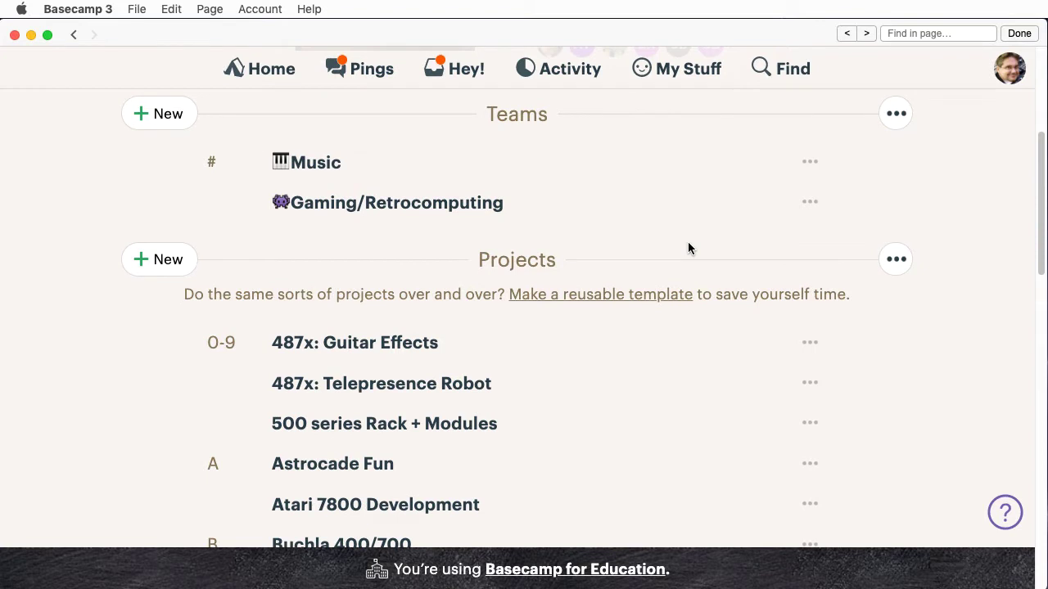
scroll(819, 236, "up", 7)
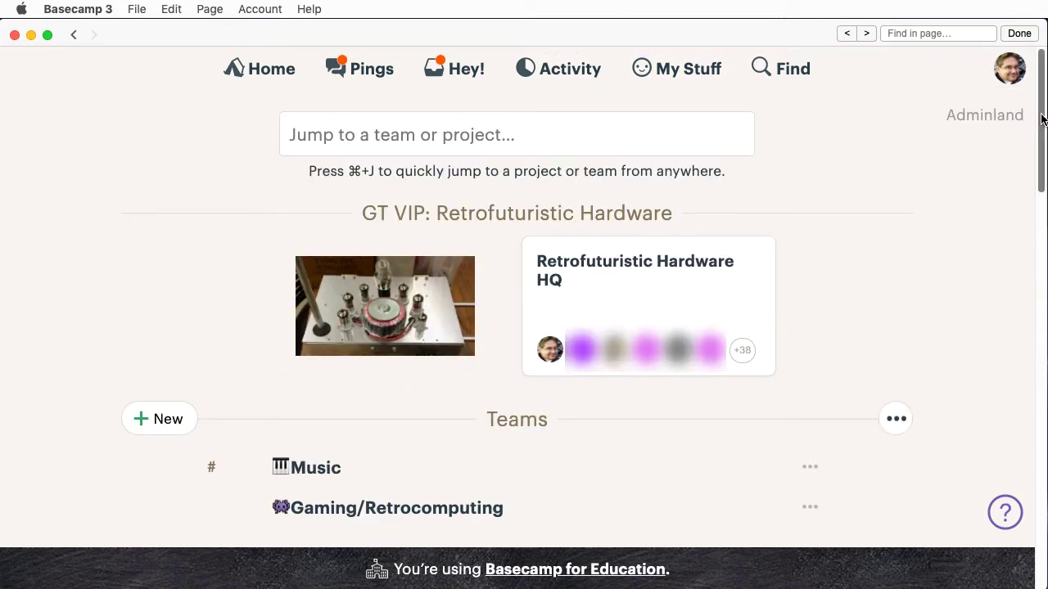
scroll(1042, 146, "down", 3)
left_click_drag(1042, 146, 1038, 186)
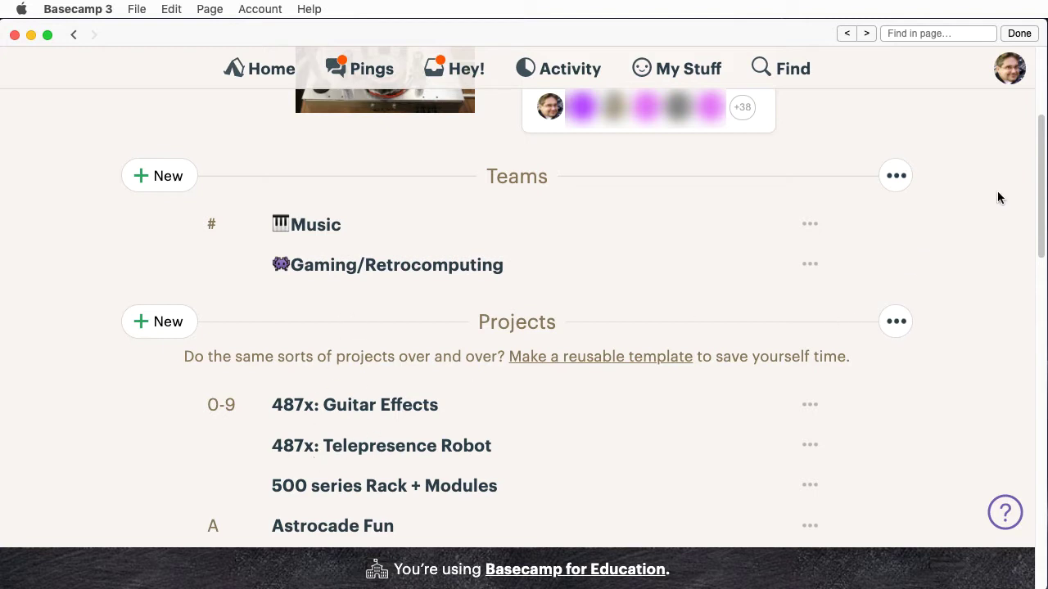
left_click_drag(1041, 176, 1038, 328)
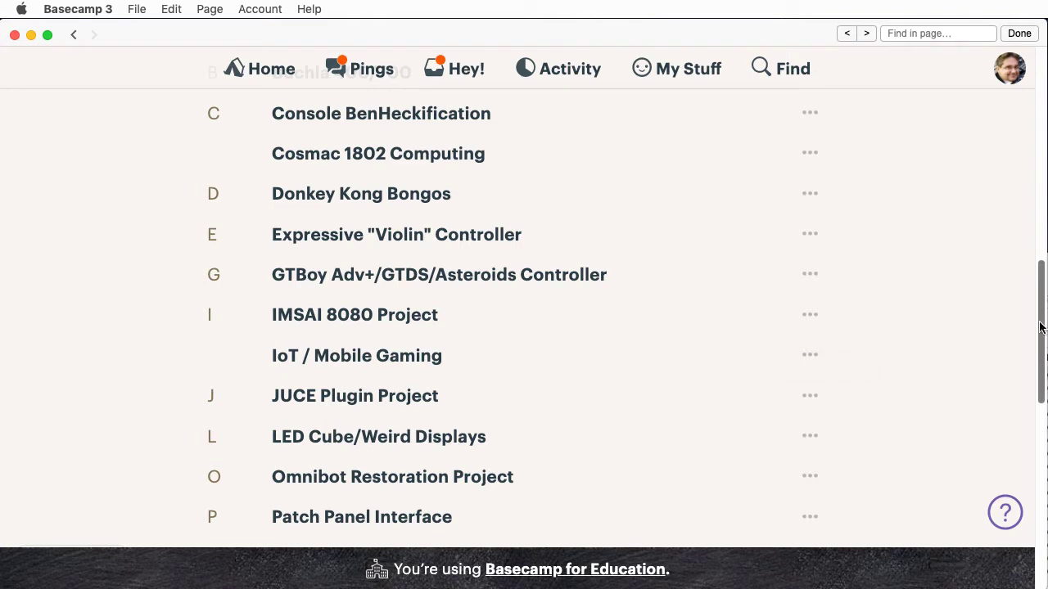
left_click_drag(1041, 328, 1040, 360)
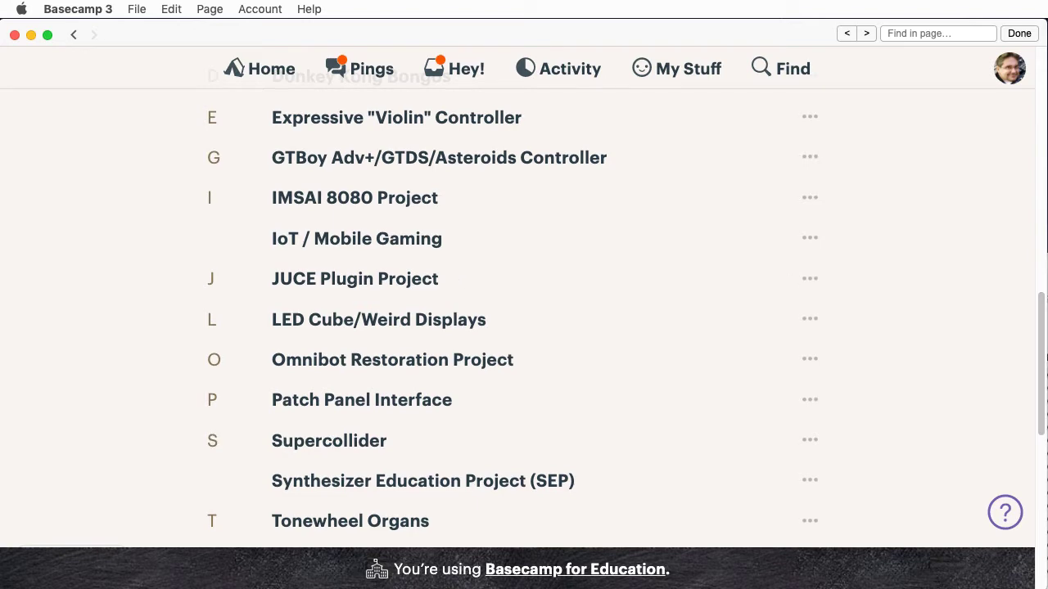
left_click_drag(1044, 329, 1044, 142)
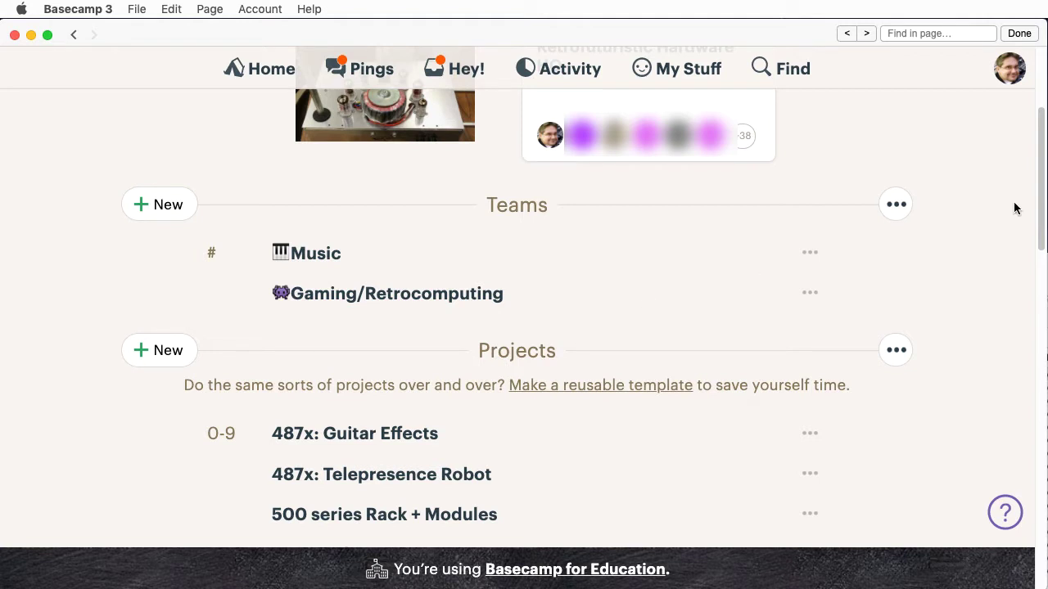
left_click_drag(1041, 205, 1040, 386)
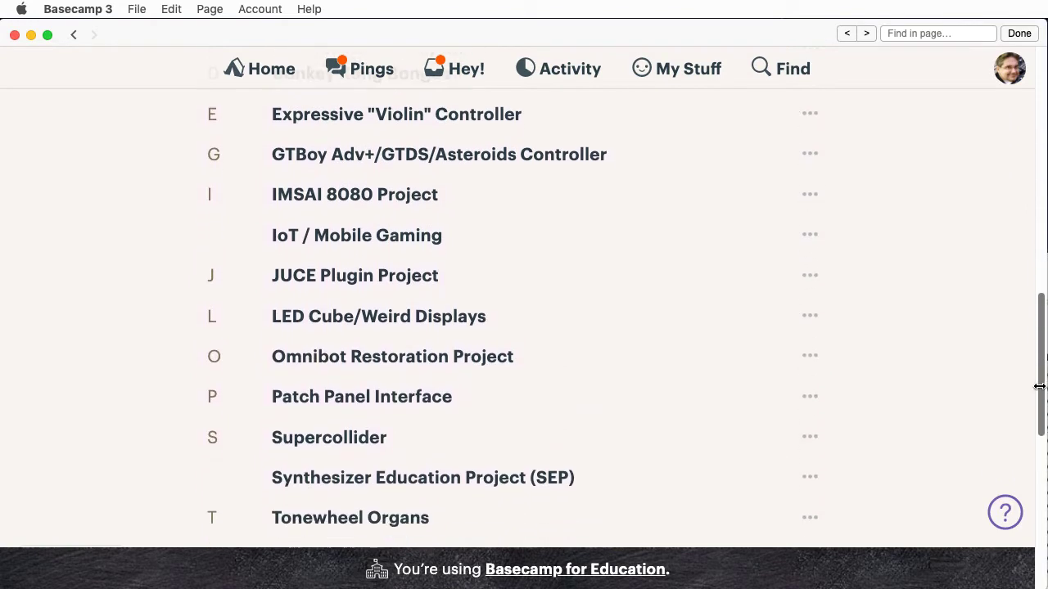
- Open the Synthesizer Education Project (SEP) and go into its Campfire chat
left_click(466, 479)
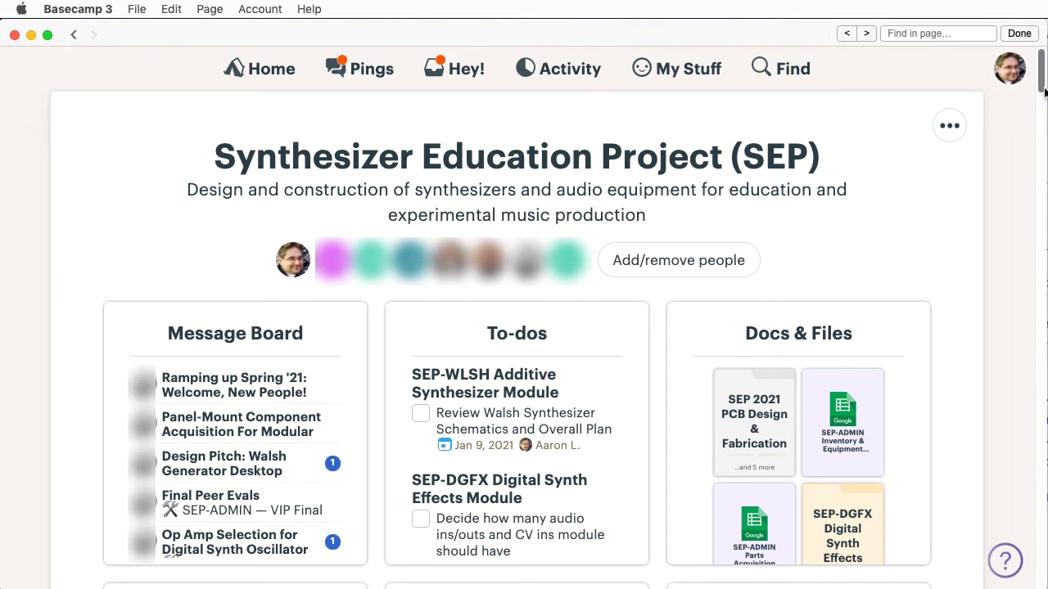
scroll(1043, 98, "down", 5)
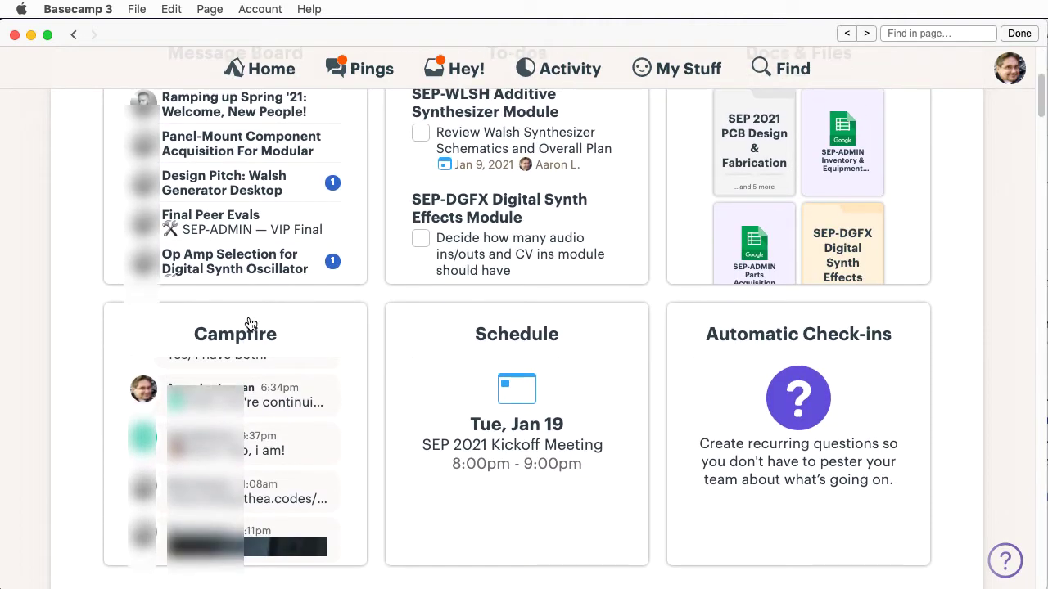
left_click(250, 323)
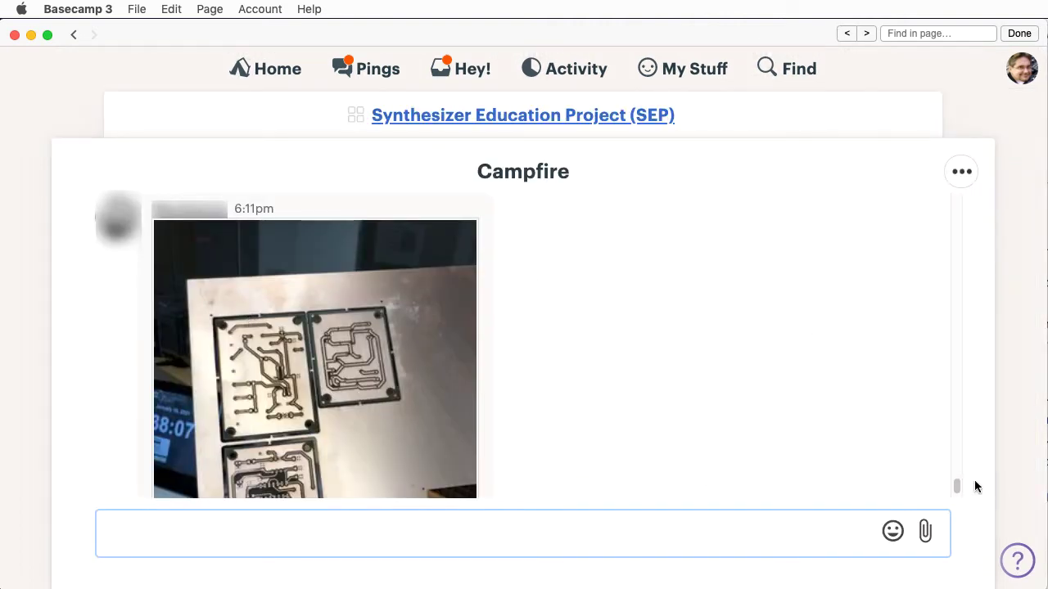
- Browse the SEP Campfire history back to mid-November 2020, and return to the most recent post
scroll(957, 483, "up", 5)
scroll(960, 477, "up", 10)
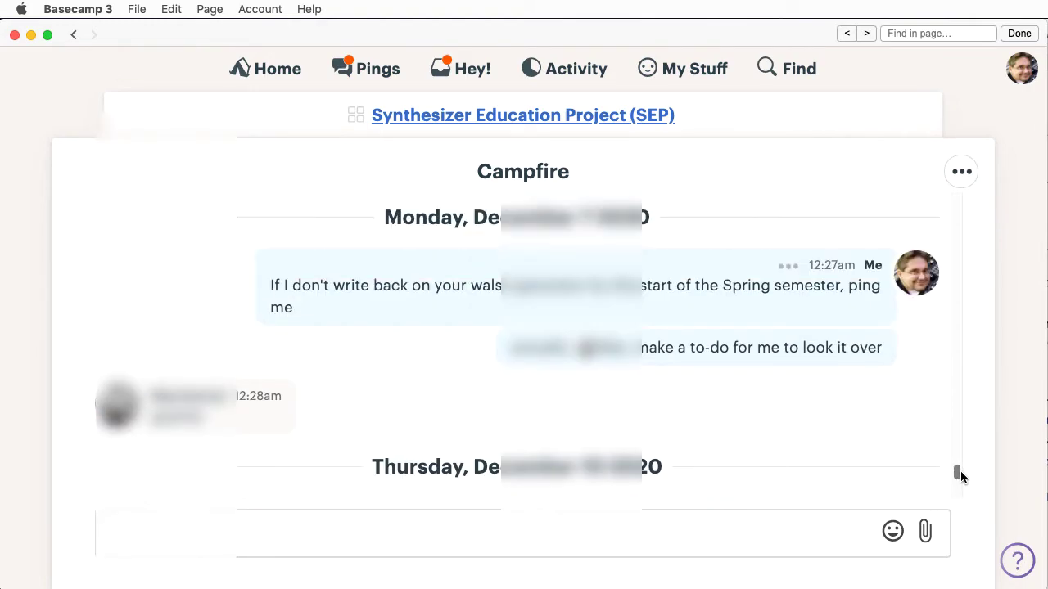
scroll(964, 461, "up", 10)
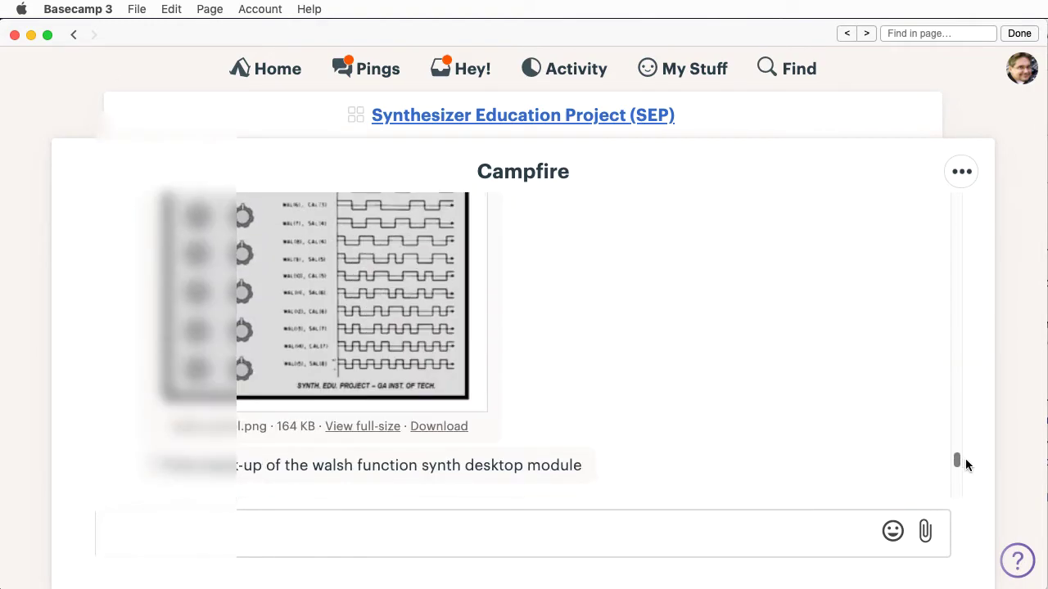
scroll(966, 455, "up", 10)
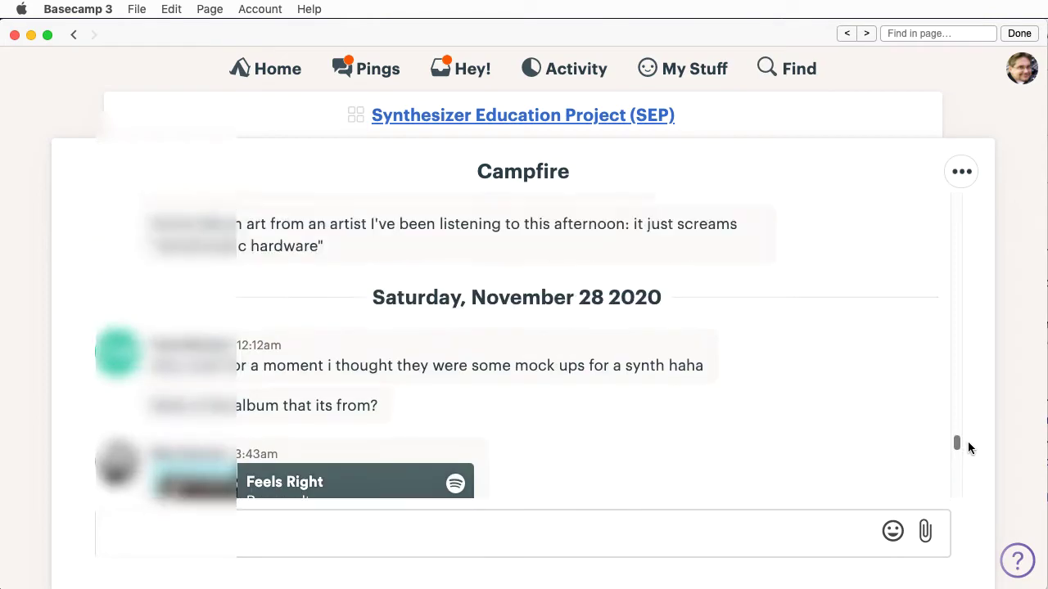
scroll(972, 438, "up", 10)
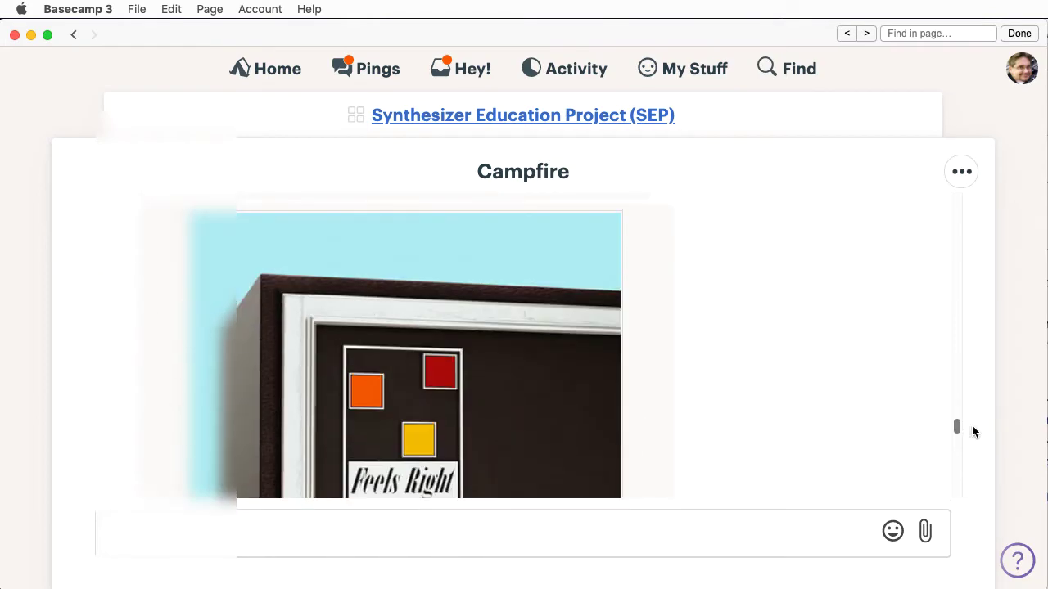
scroll(976, 407, "up", 10)
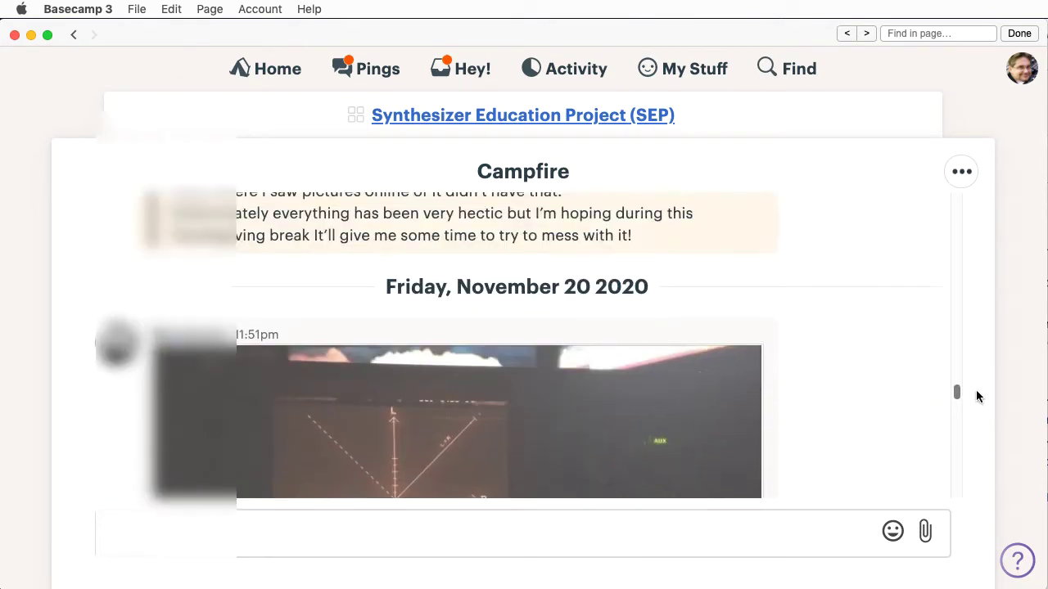
scroll(978, 375, "up", 3)
scroll(978, 421, "down", 10)
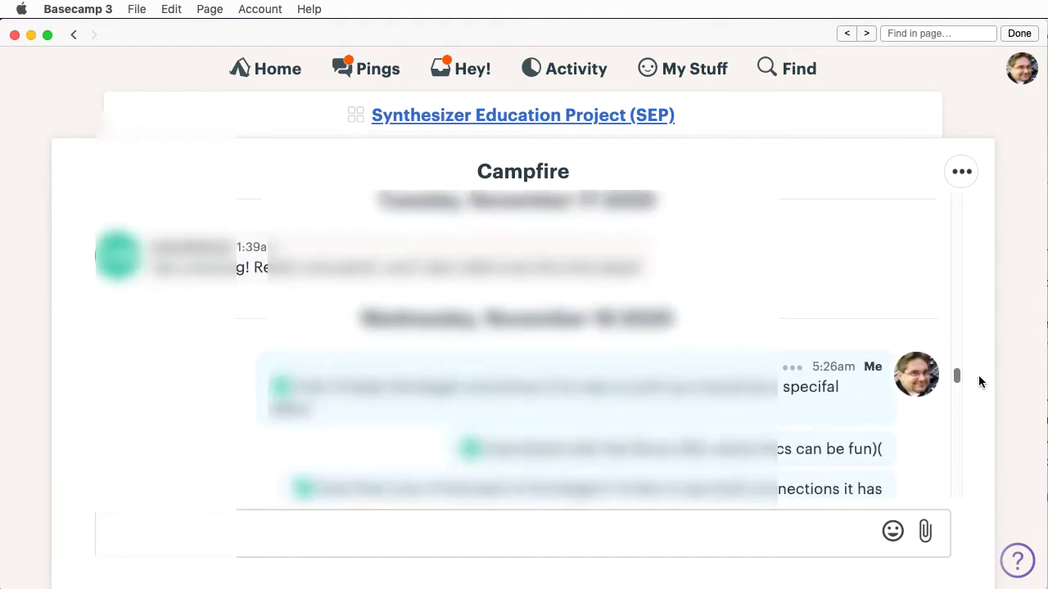
left_click_drag(976, 448, 969, 529)
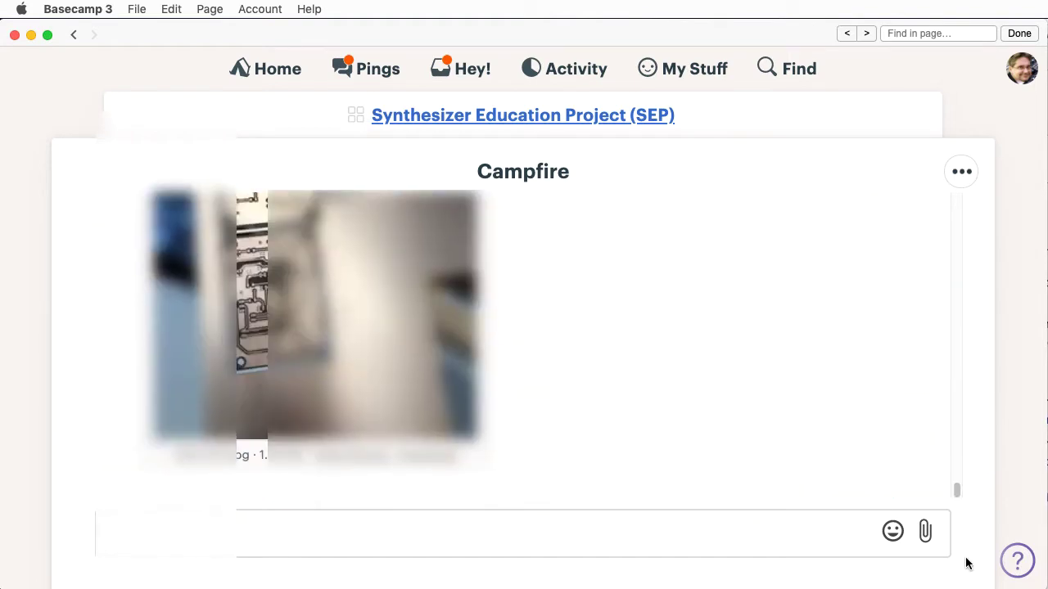
- Return to the home page and look over the Retrofuturistic Hardware HQ and its Campfire
left_click(74, 35)
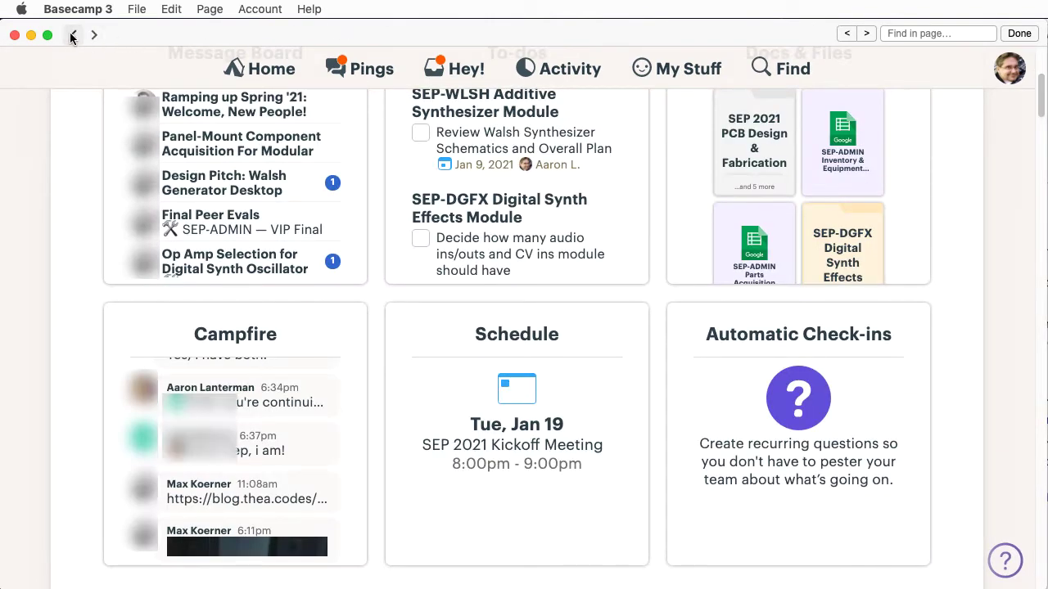
left_click(72, 35)
scroll(1036, 328, "up", 10)
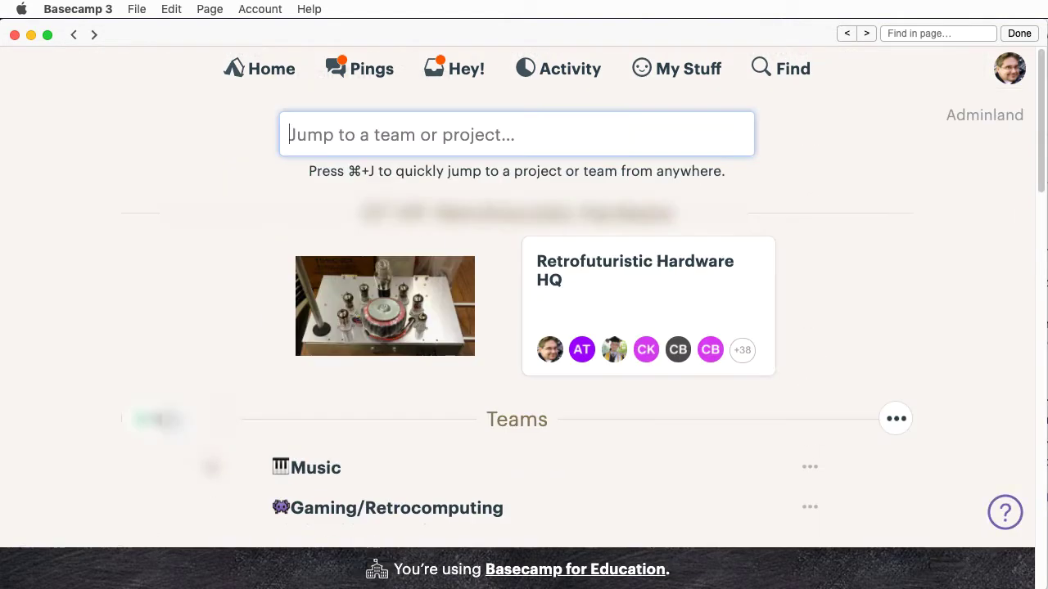
left_click(725, 274)
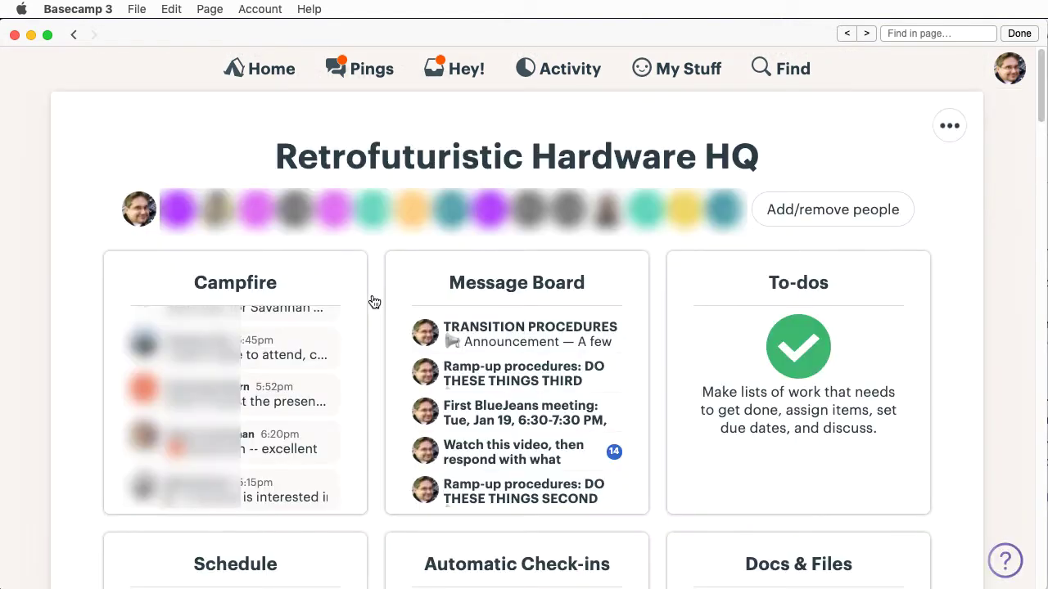
left_click(311, 345)
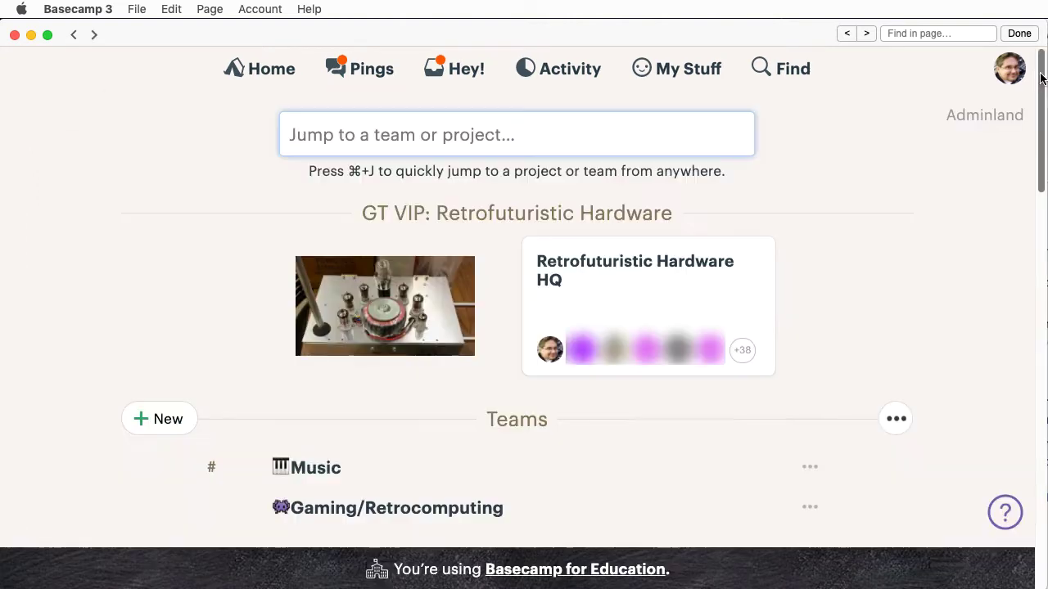
- Reopen the Synthesizer Education Project (SEP) from the home page's project list and show its To-dos
left_click_drag(1041, 81, 1045, 343)
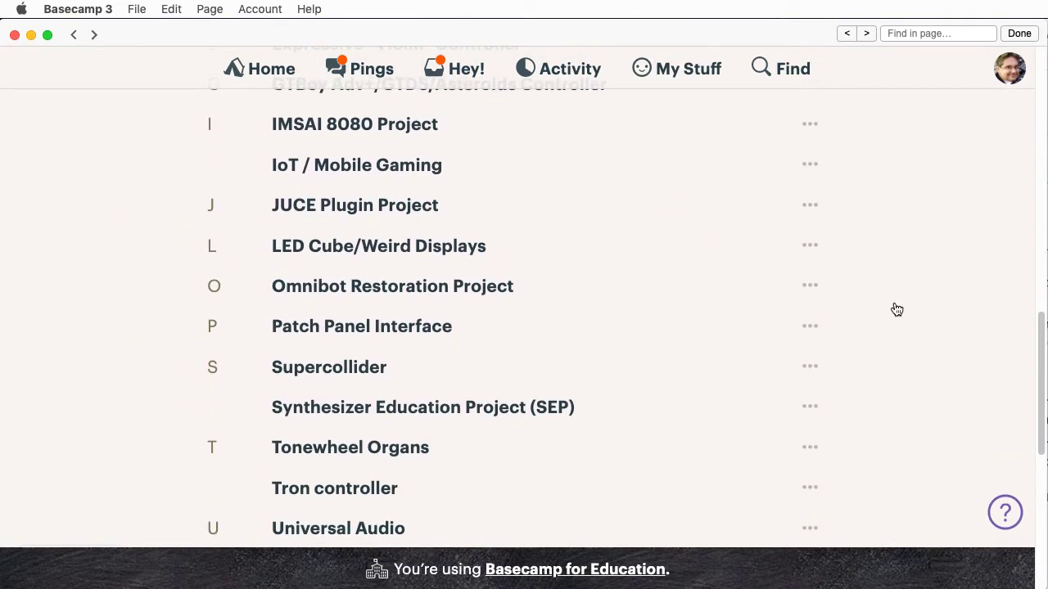
left_click(526, 409)
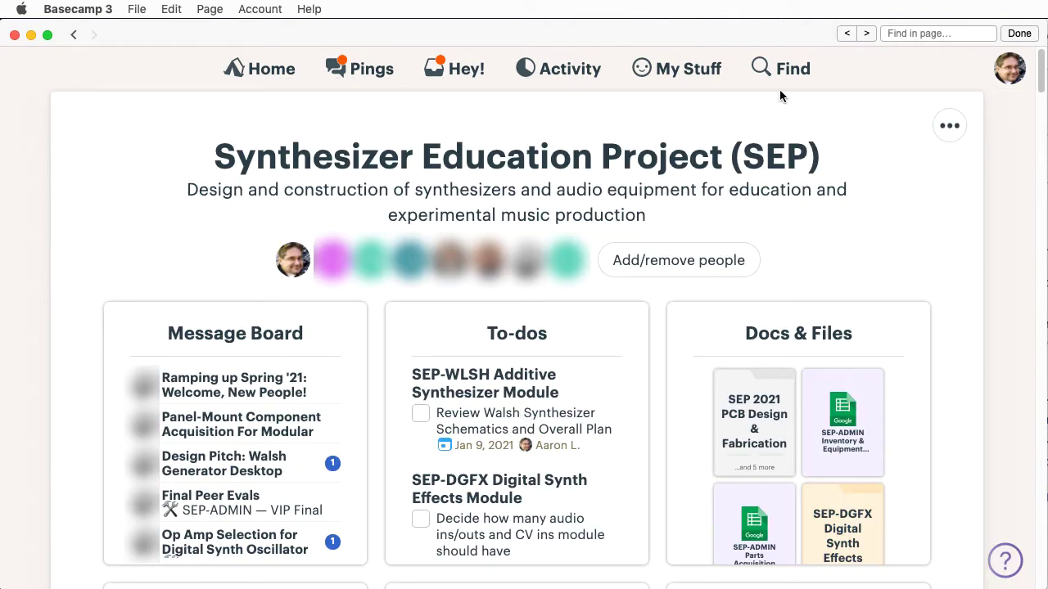
left_click(591, 341)
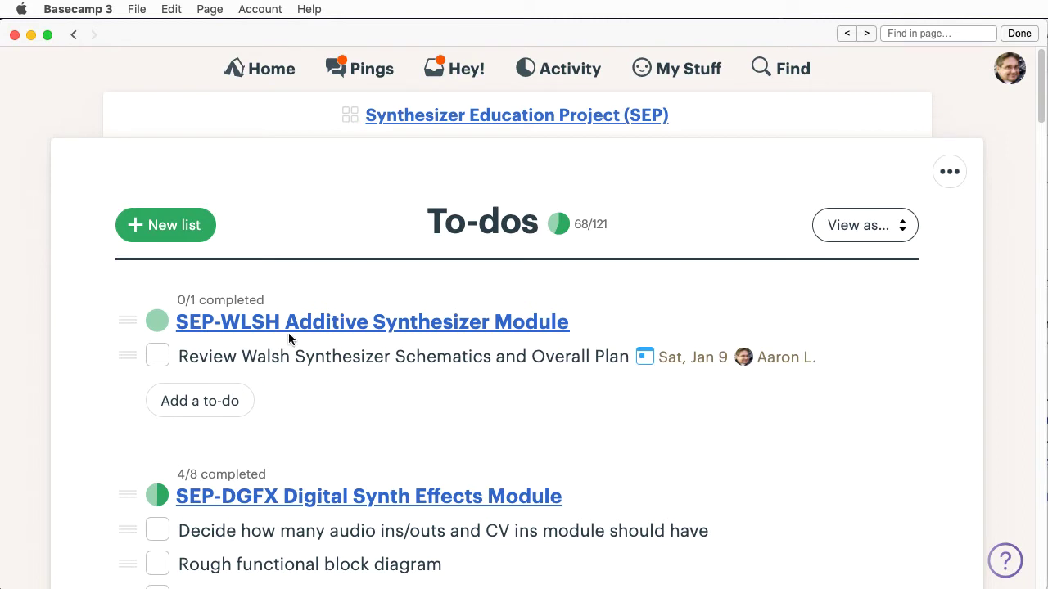
- Start a to-do list named "new todo list" with "A description" as its extra details, followed by a new line
left_click(180, 232)
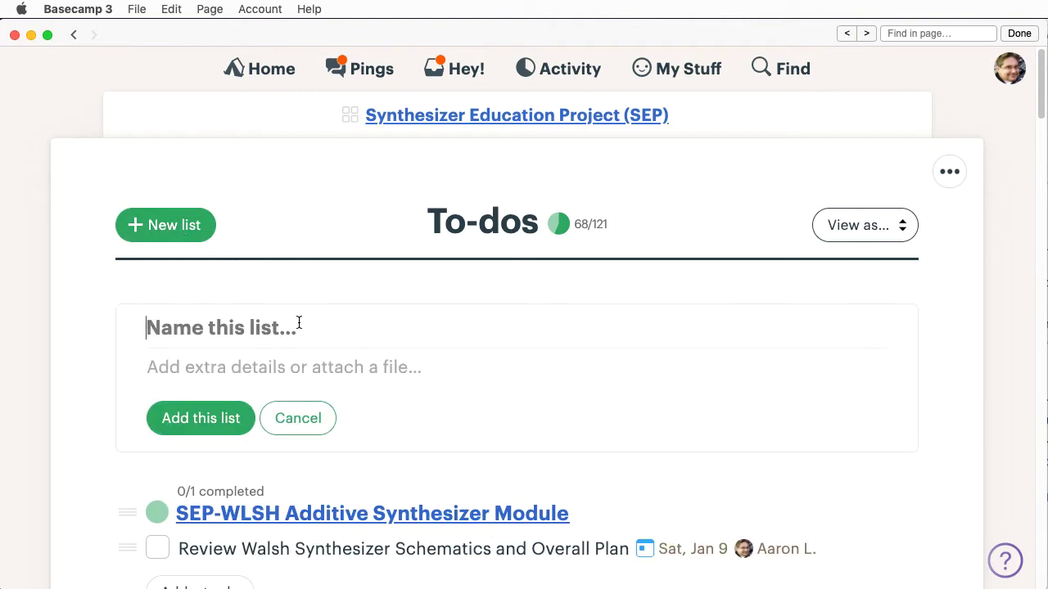
type("new todo list")
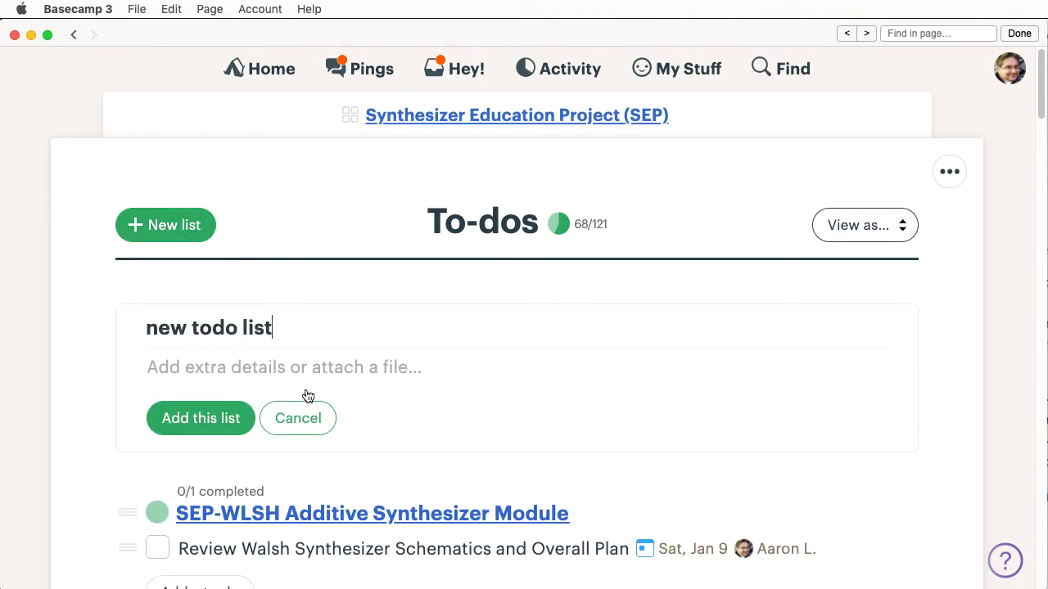
left_click(351, 367)
type("asdf")
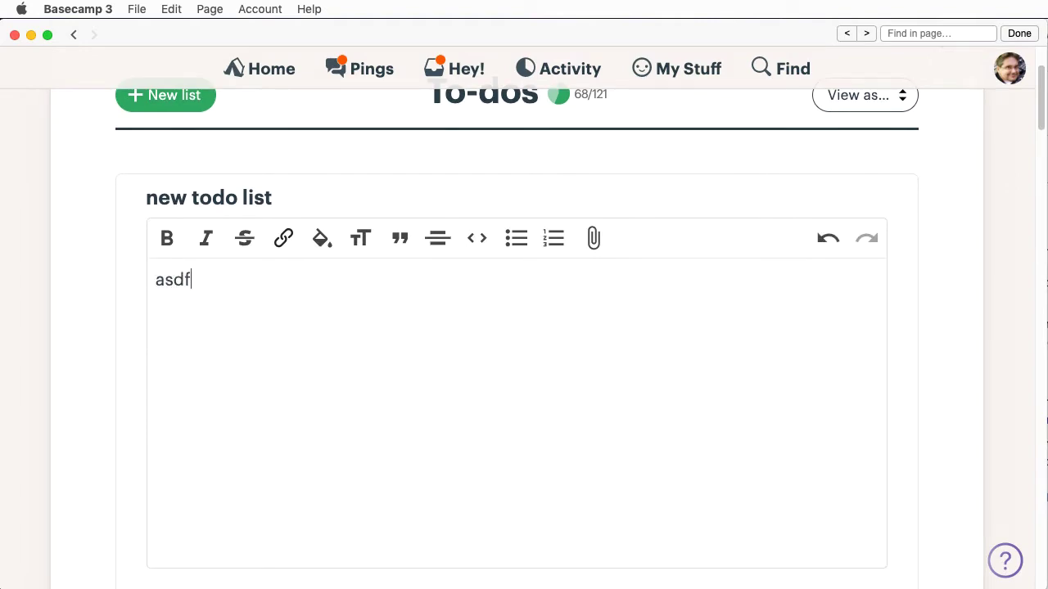
key("BackSpace")
key("BackSpace")
key("BackSpace")
key("BackSpace")
type("A description")
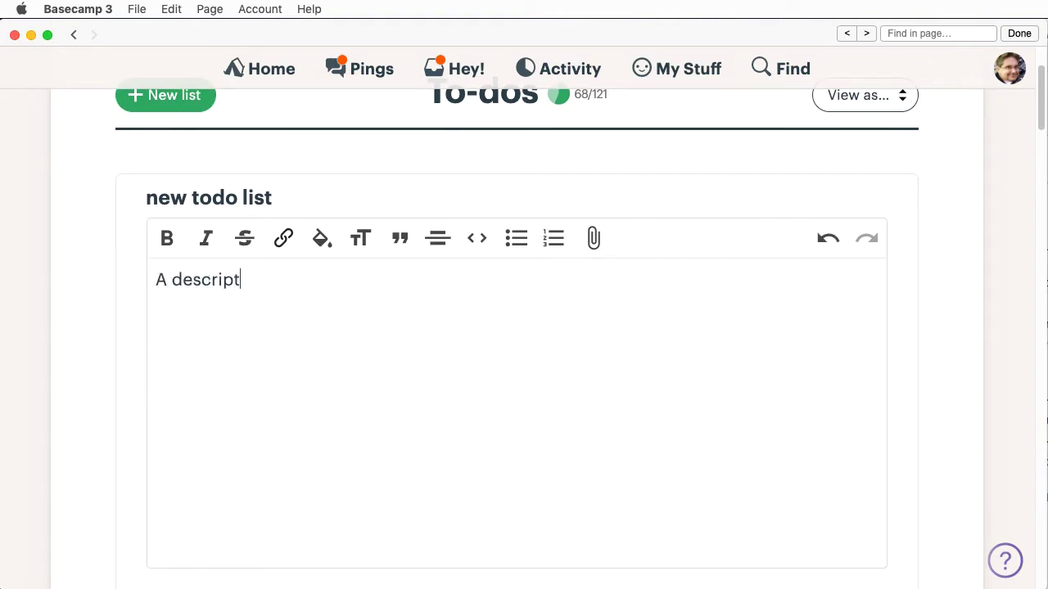
scroll(612, 245, "down", 1)
key("Return")
- Attach the file 12AX7 copy.pdf below the list's description, and delete the attachment again
left_click(591, 202)
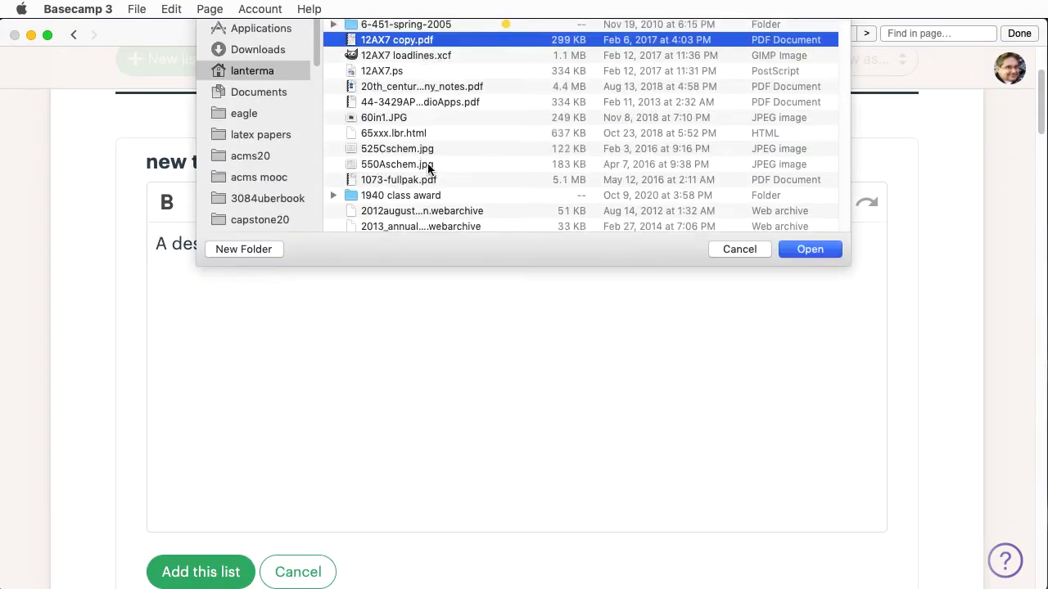
key("Return")
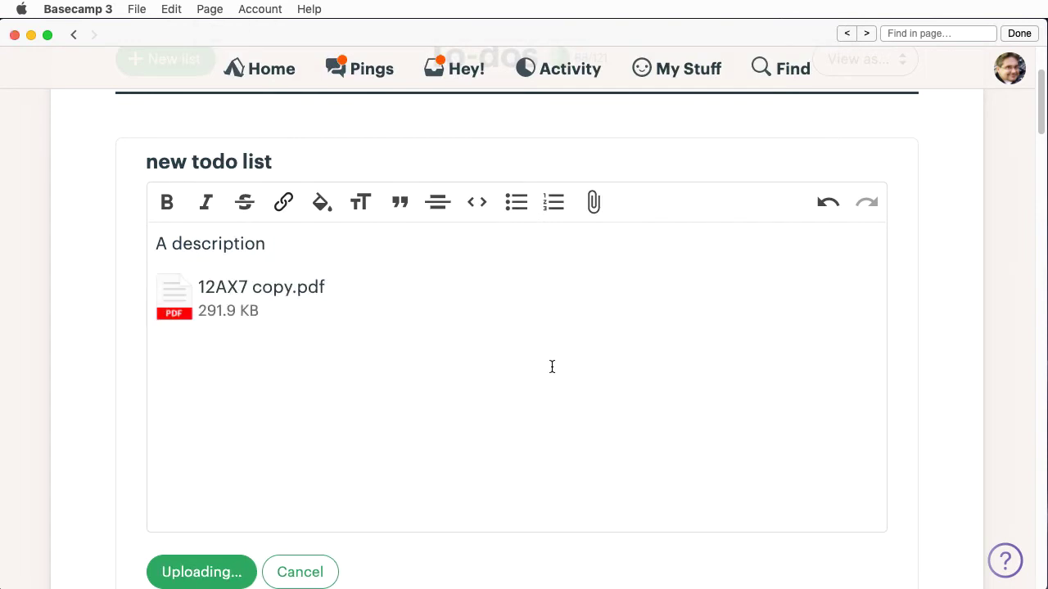
key("BackSpace")
key("BackSpace")
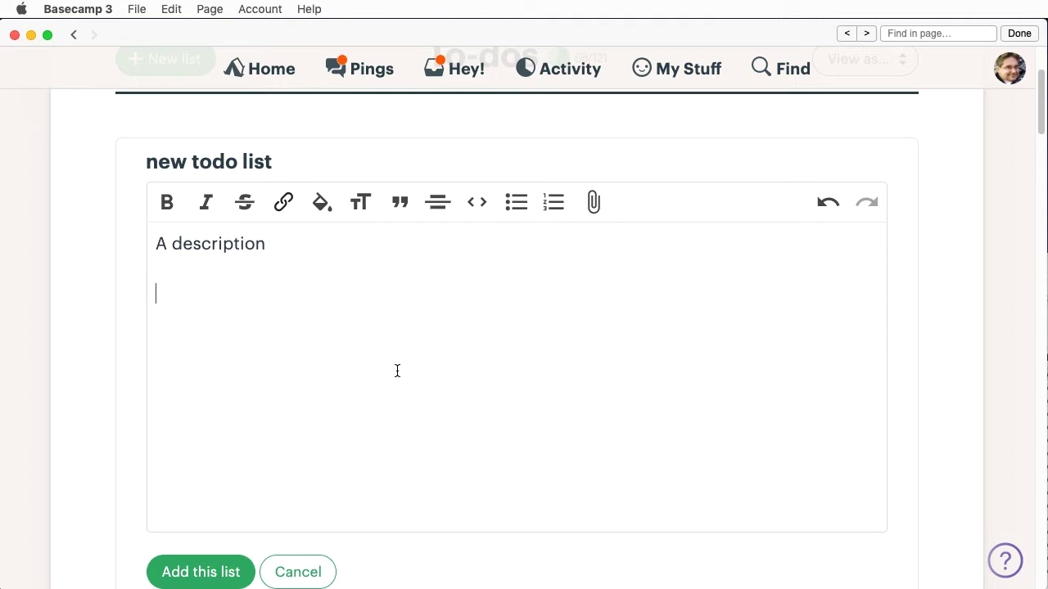
- Mention a project member below the list's description, choosing the second person suggested for "@c"
type("@")
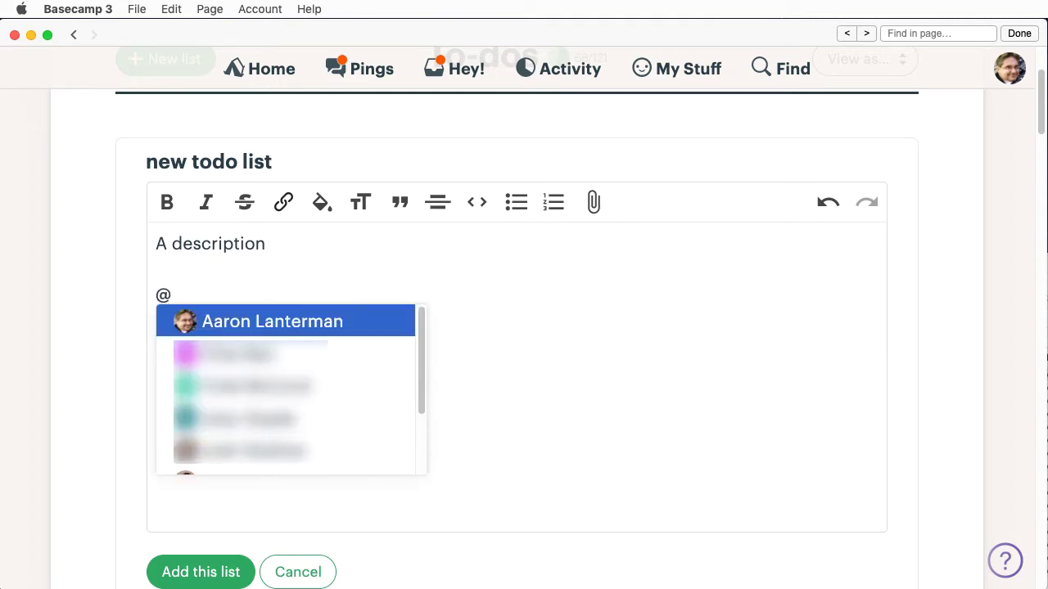
type("c")
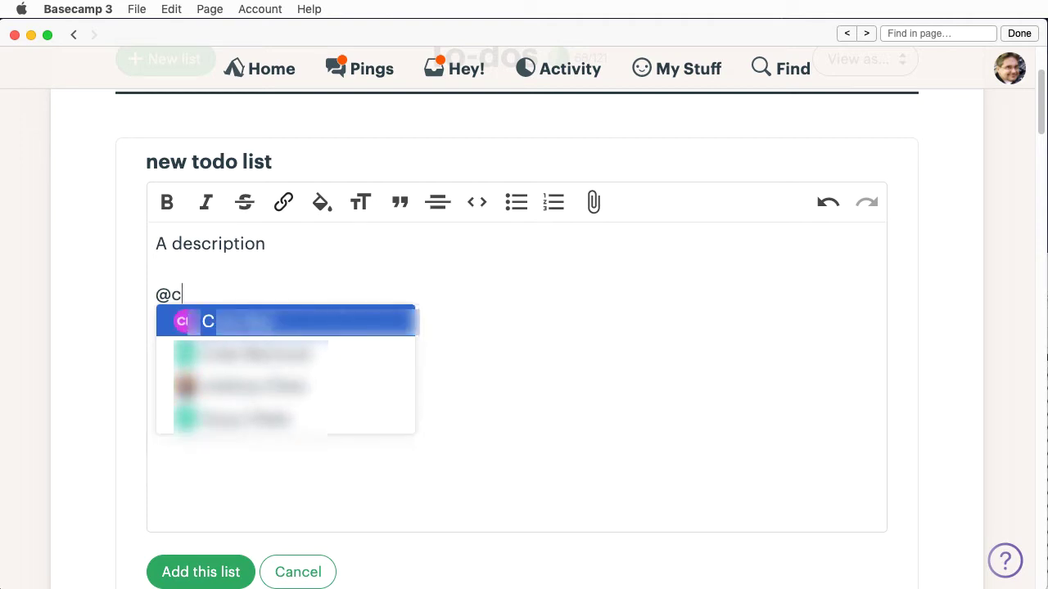
left_click(340, 354)
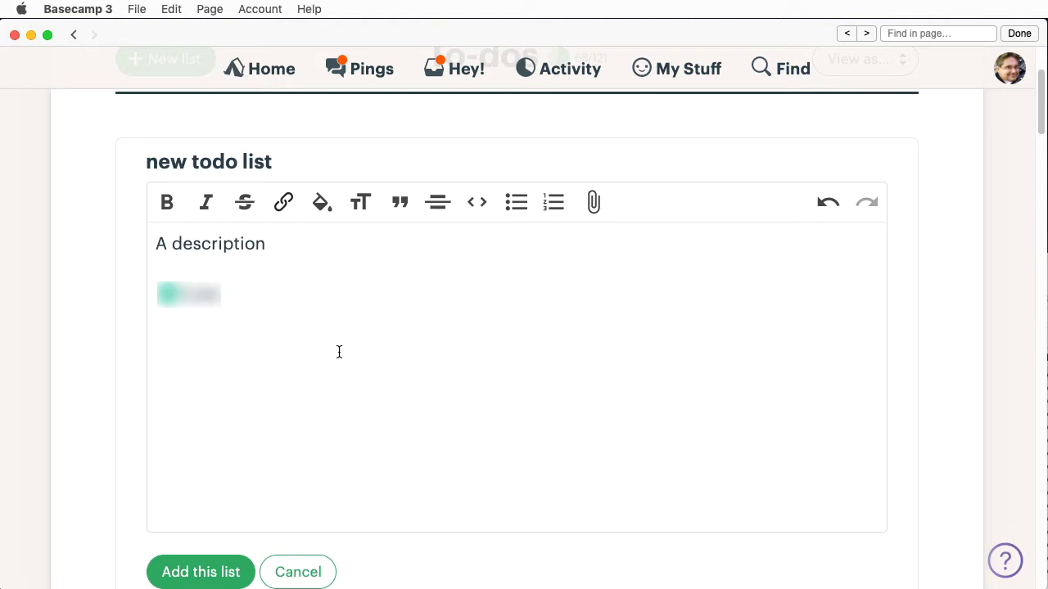
- Add "asdfasdf" after the mention, start another @-mention, and look through the suggested project members
type("asdfasdf")
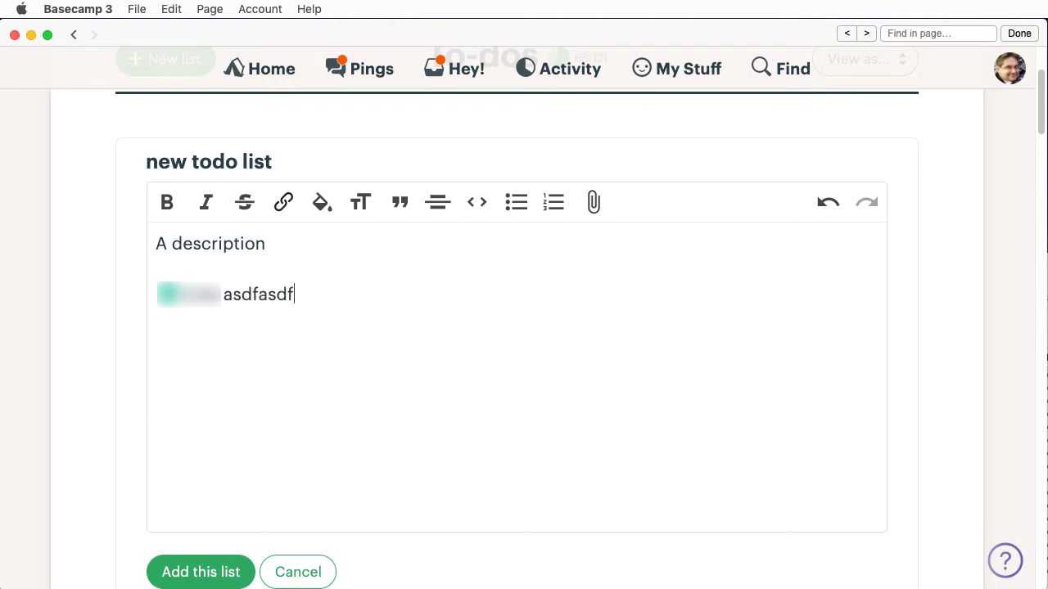
left_click(179, 300)
type("@")
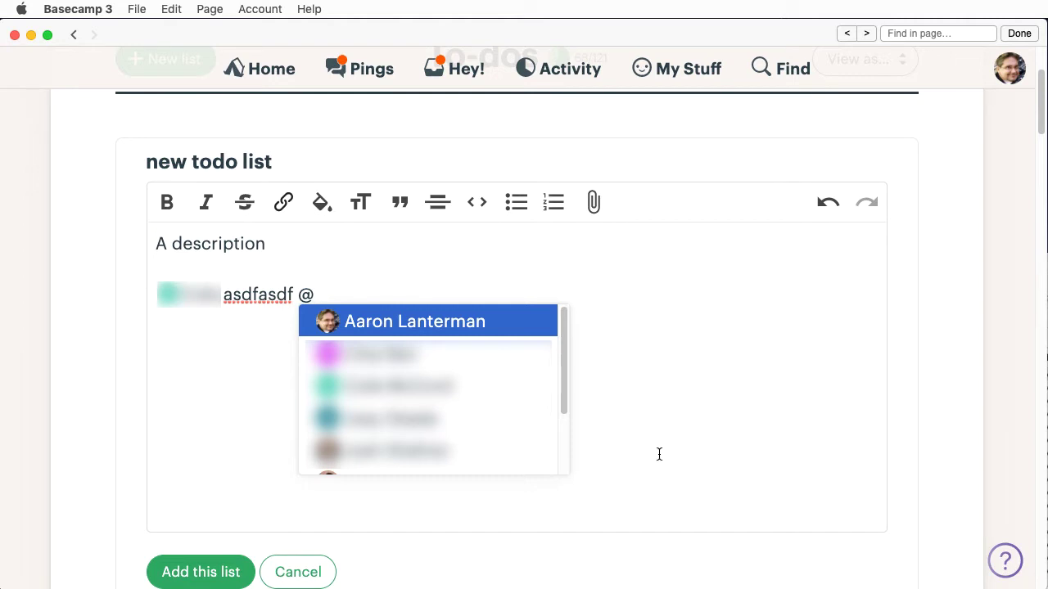
left_click_drag(566, 415, 564, 482)
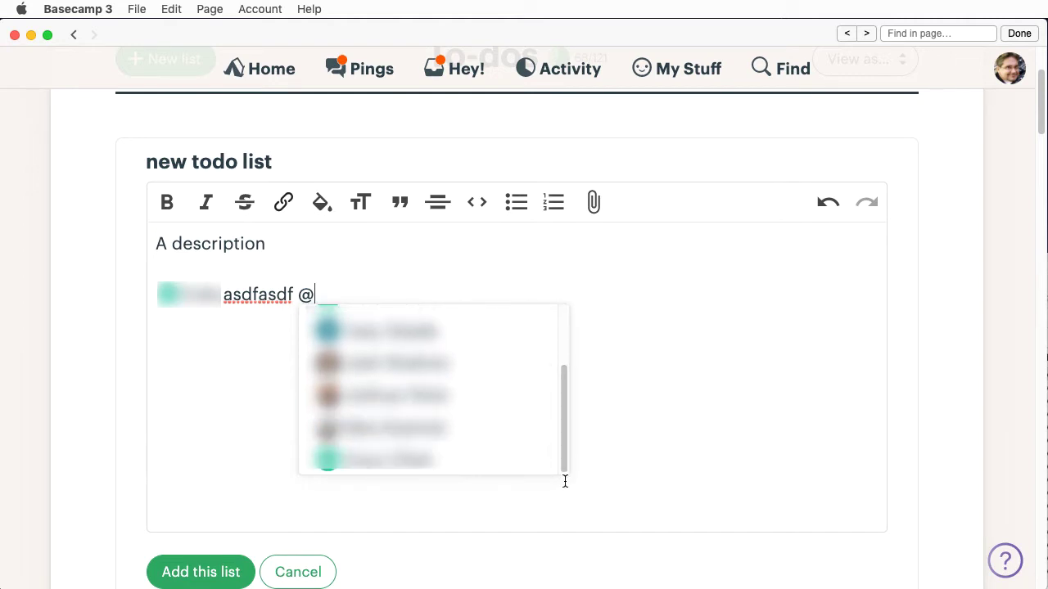
- Delete the mention line below "A description" and add the new to-do list to the project
left_click_drag(807, 342, 300, 262)
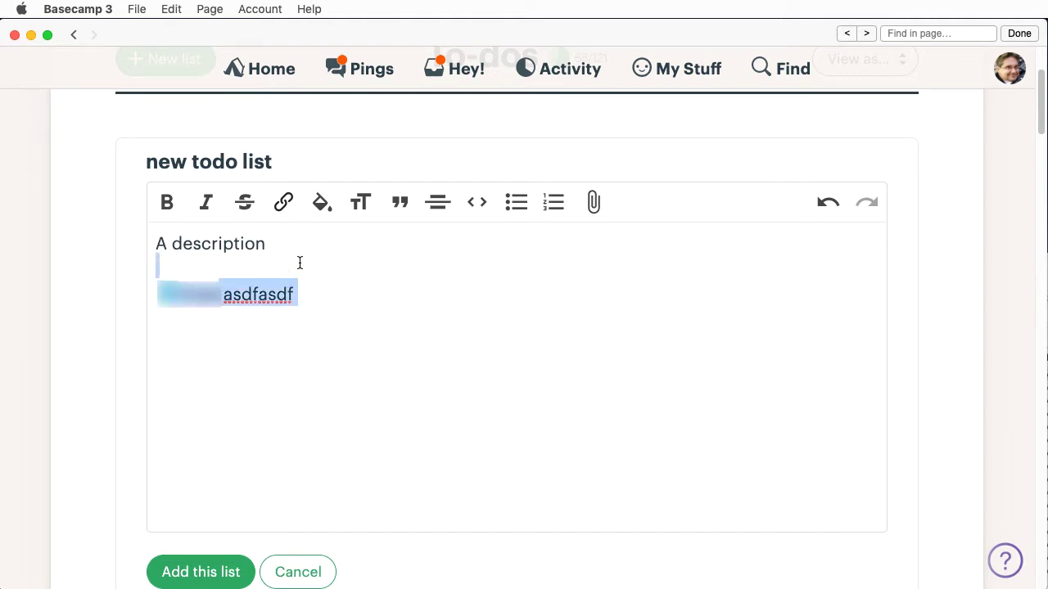
key("BackSpace")
left_click(206, 573)
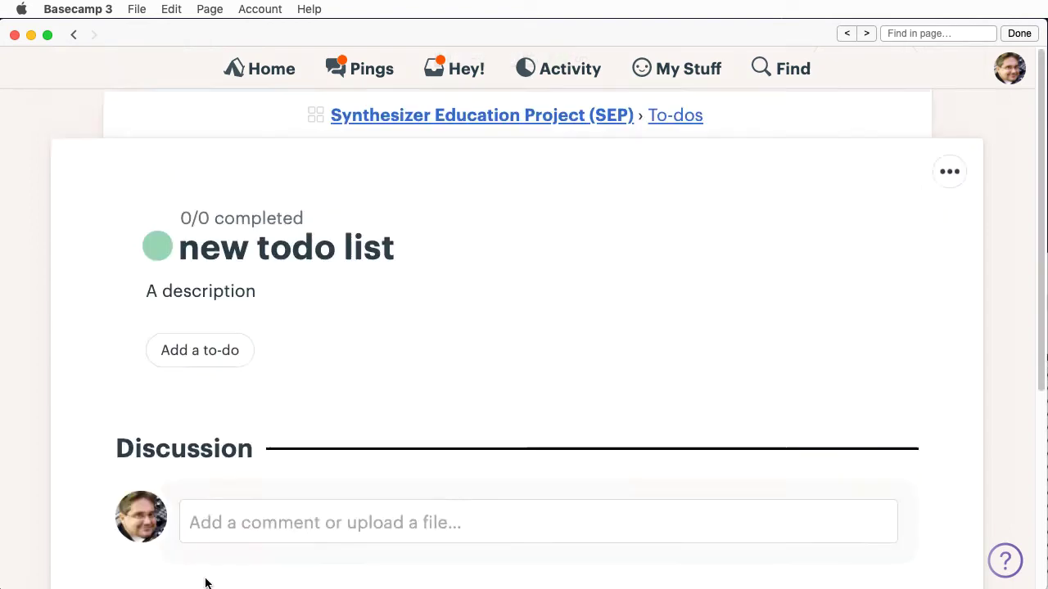
- Start a to-do described as "Buy the unobtanium" in the new list
mouse_move(1038, 280)
left_mouse_down()
mouse_move(1029, 504)
mouse_move(1015, 560)
mouse_move(1046, 283)
left_mouse_up()
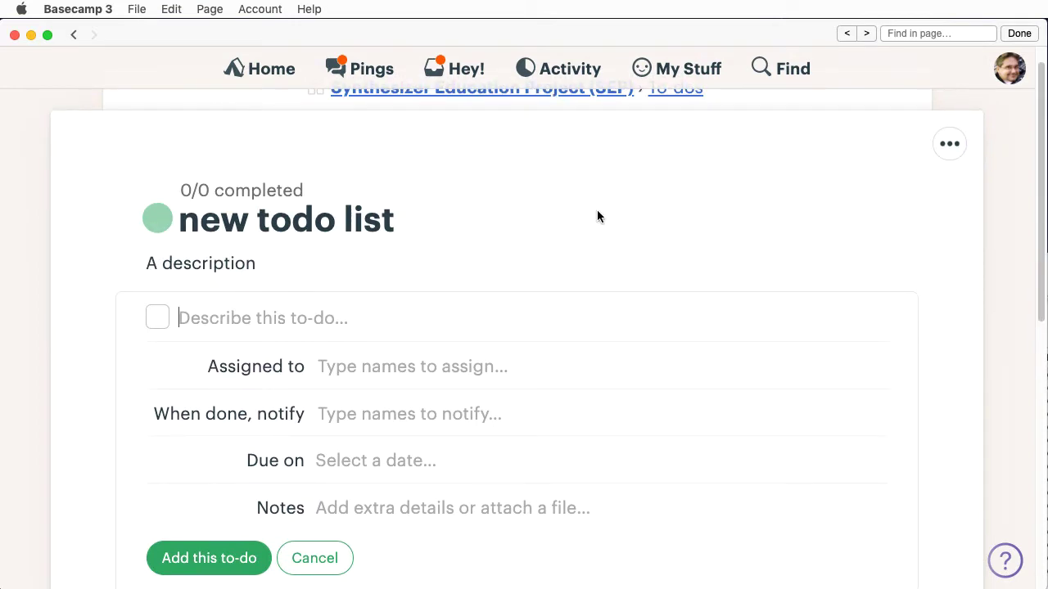
type("Buy the unob")
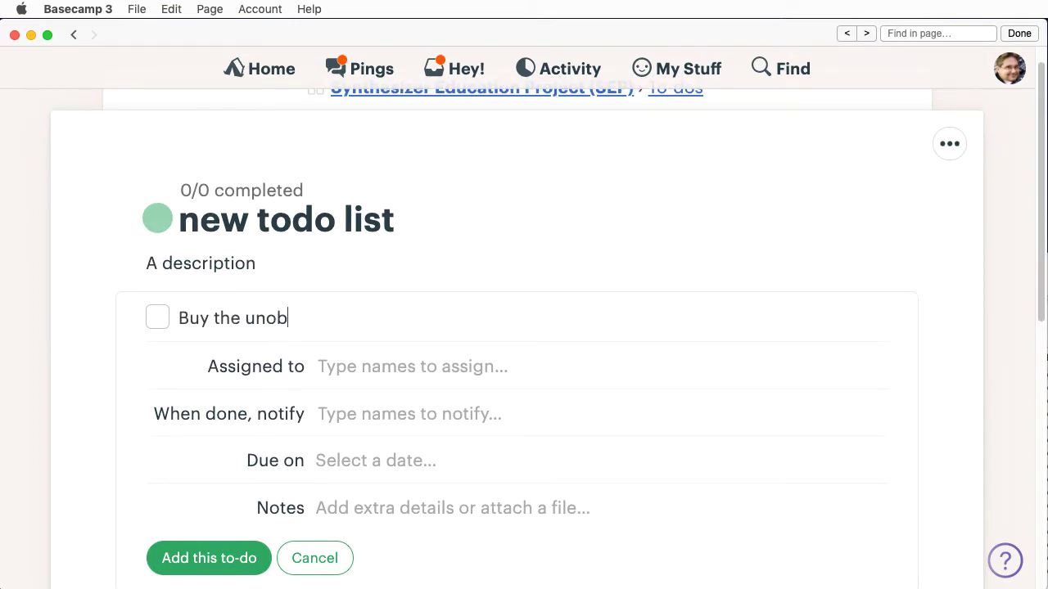
type("tanium")
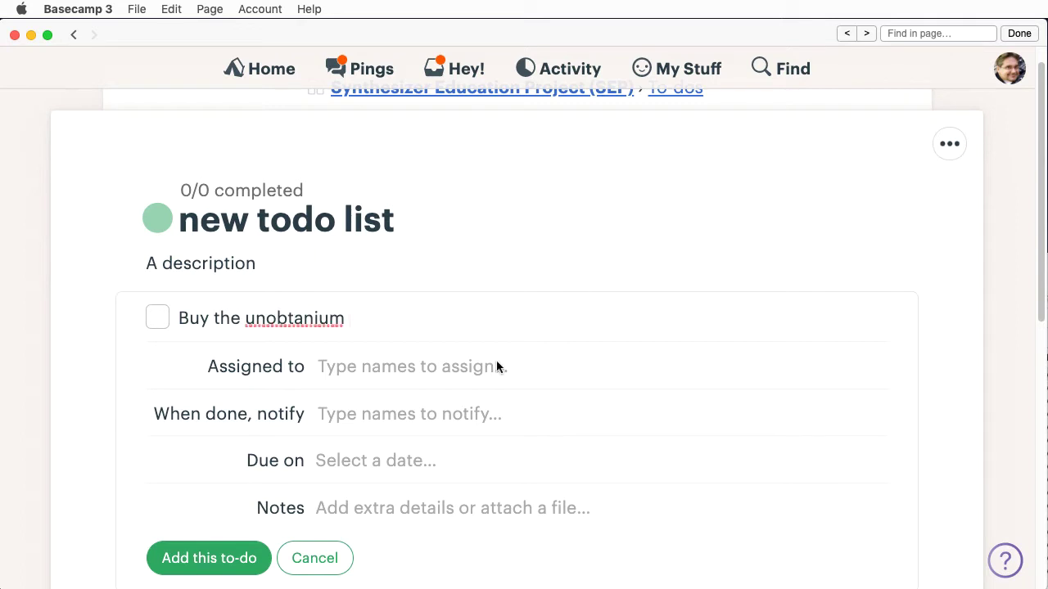
- Assign the "Buy the unobtanium" to-do to the account owner, chosen from the suggested names
left_click(439, 370)
type("@a")
key("BackSpace")
type("A")
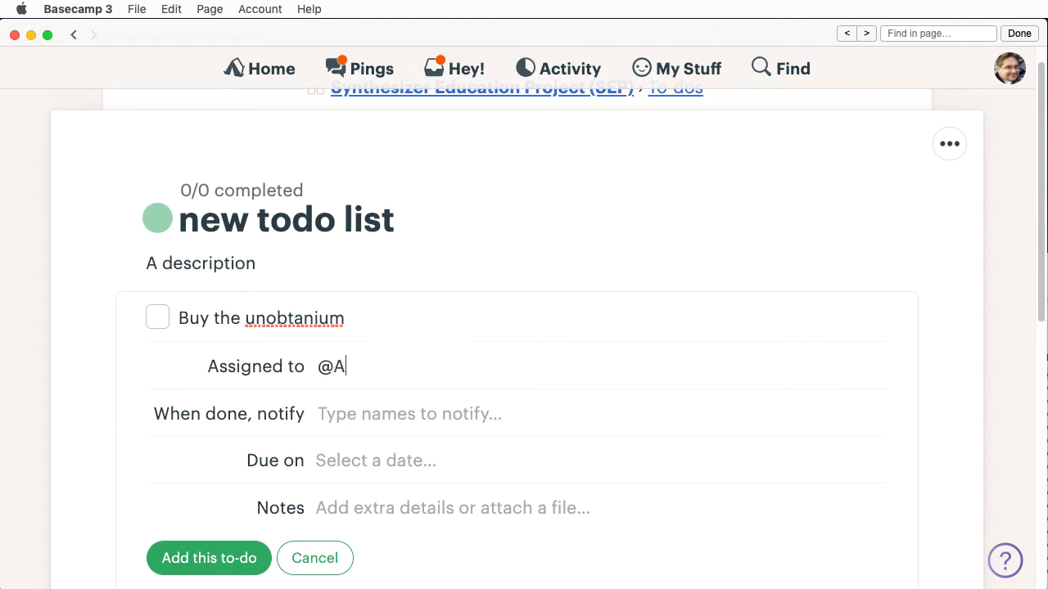
key("BackSpace")
key("BackSpace")
left_click(447, 391)
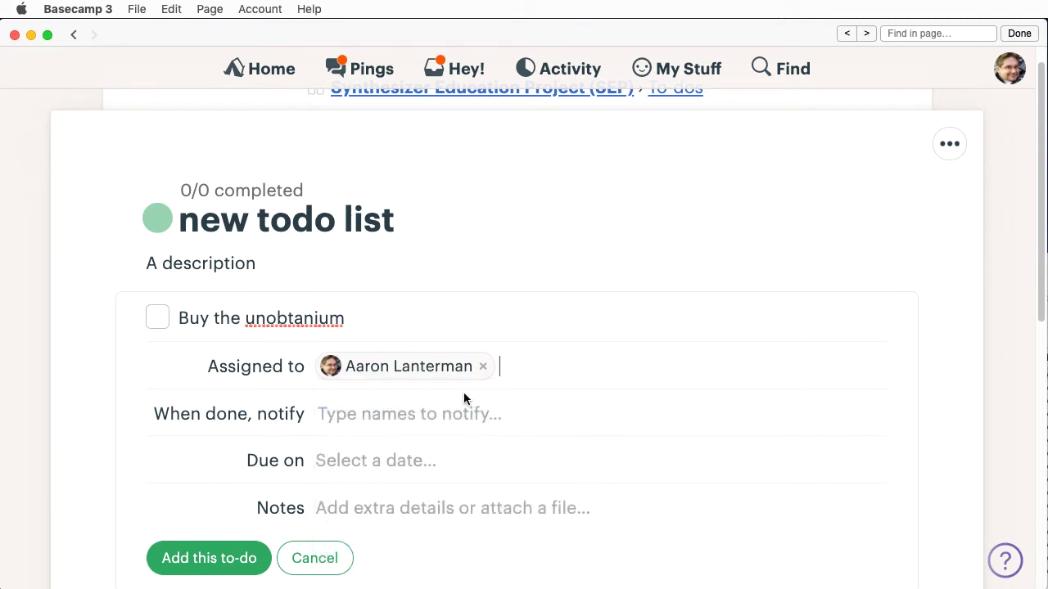
- Set the person notified when the to-do is done to the first member suggested for "M"
left_click(377, 412)
type("M")
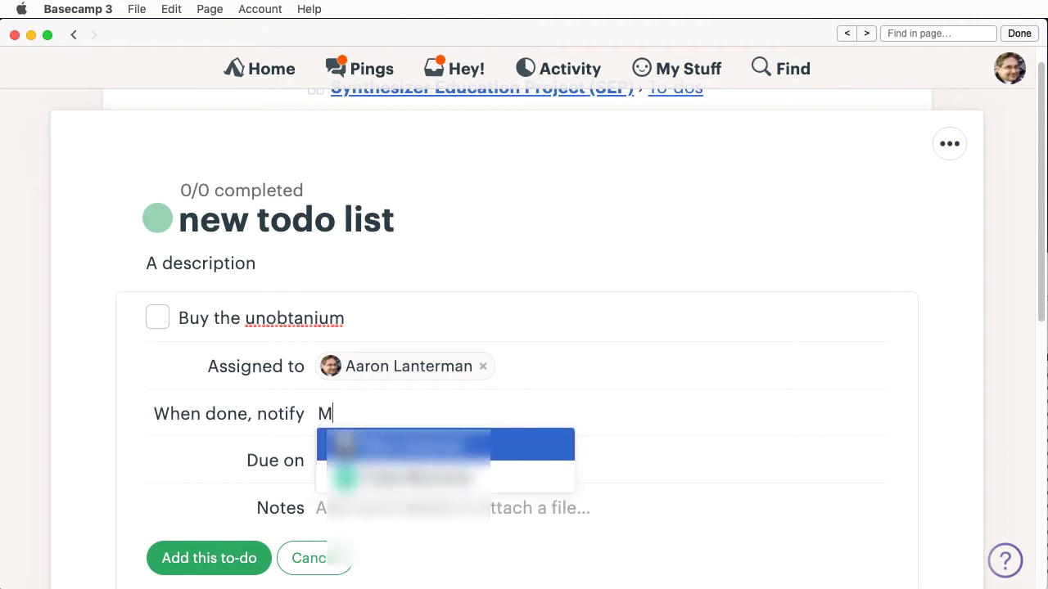
left_click(464, 452)
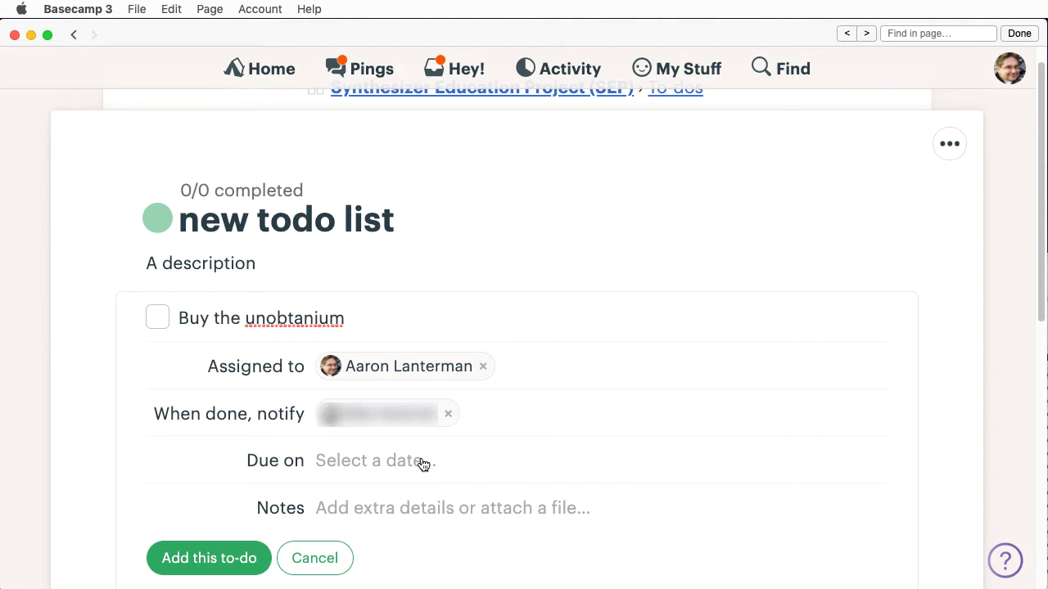
- Show the due-date options for the to-do and leave it at No due date
left_click(422, 463)
left_click(362, 460)
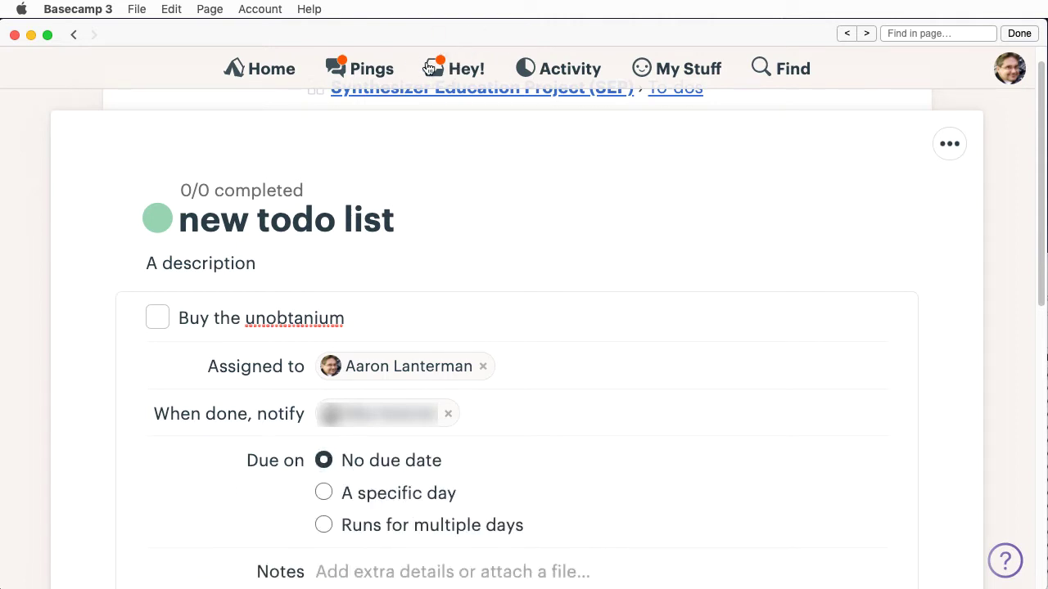
scroll(209, 517, "down", 4)
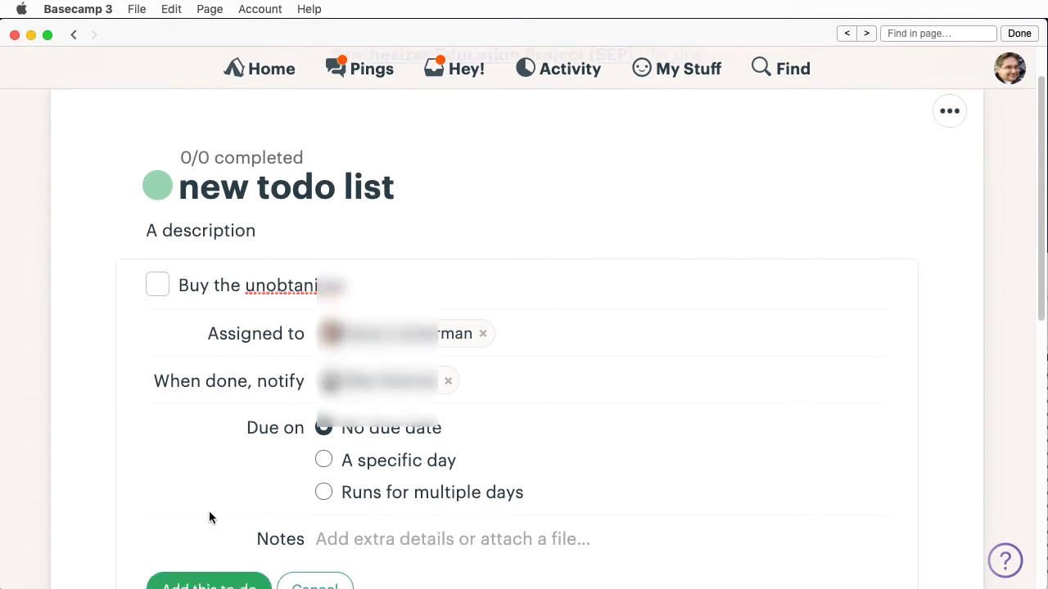
scroll(300, 232, "up", 2)
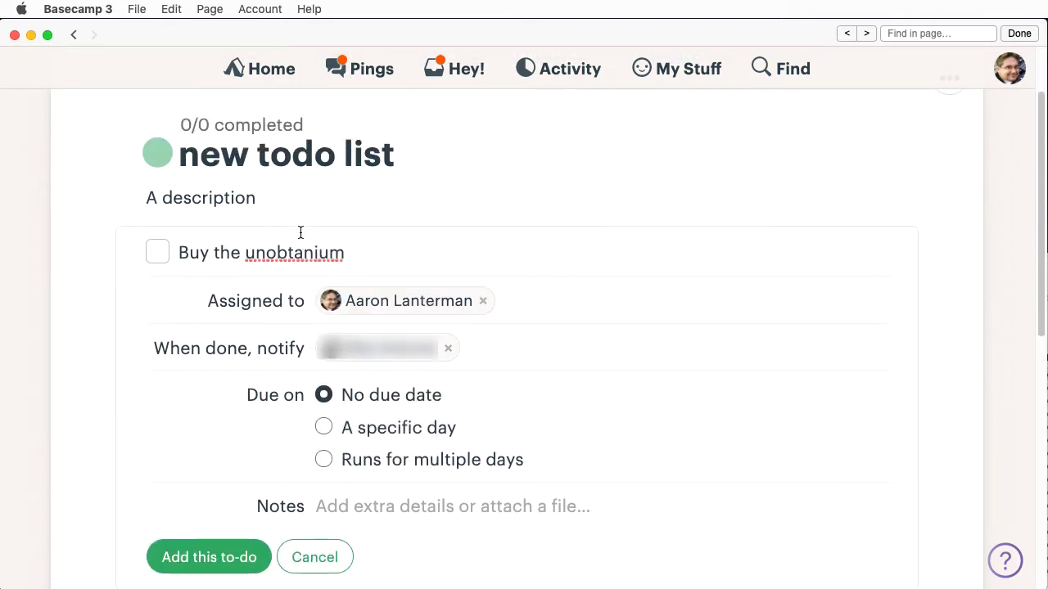
- Enter "Notes" as the to-do's notes, look at the file chooser for attachments, and clear the text again
left_click(533, 514)
type("Notes")
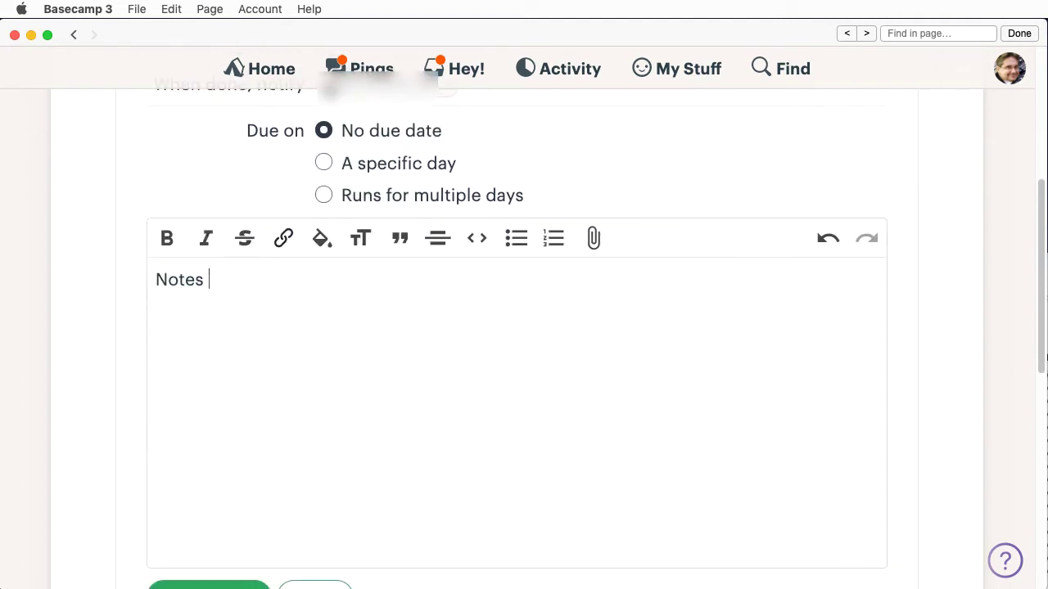
left_click(594, 238)
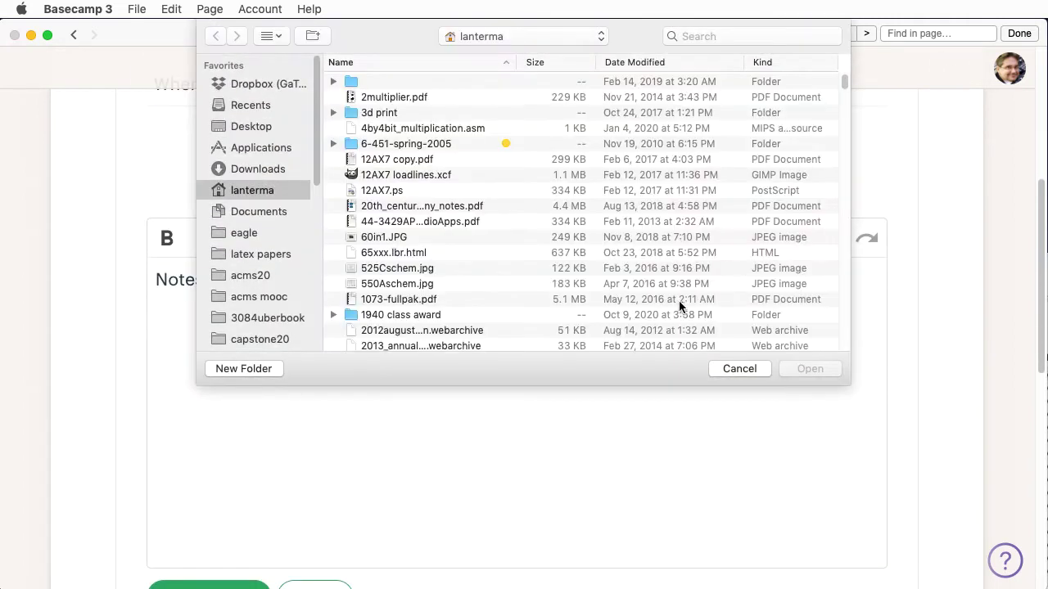
key("Escape")
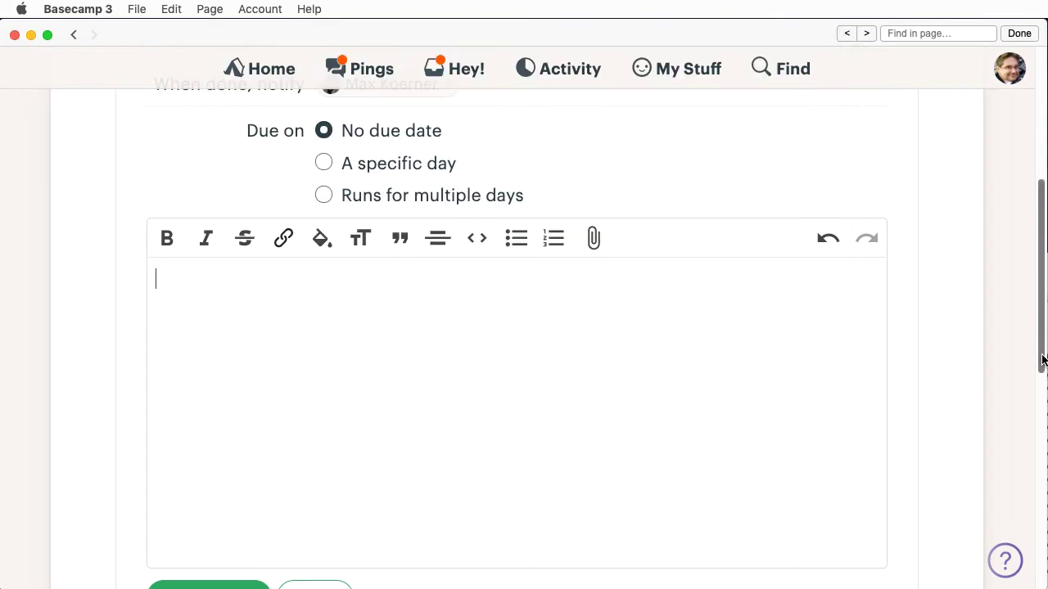
- Add the "Buy the unobtanium" to-do to the list with its notes left empty
left_click_drag(1043, 360, 1041, 386)
left_click(210, 526)
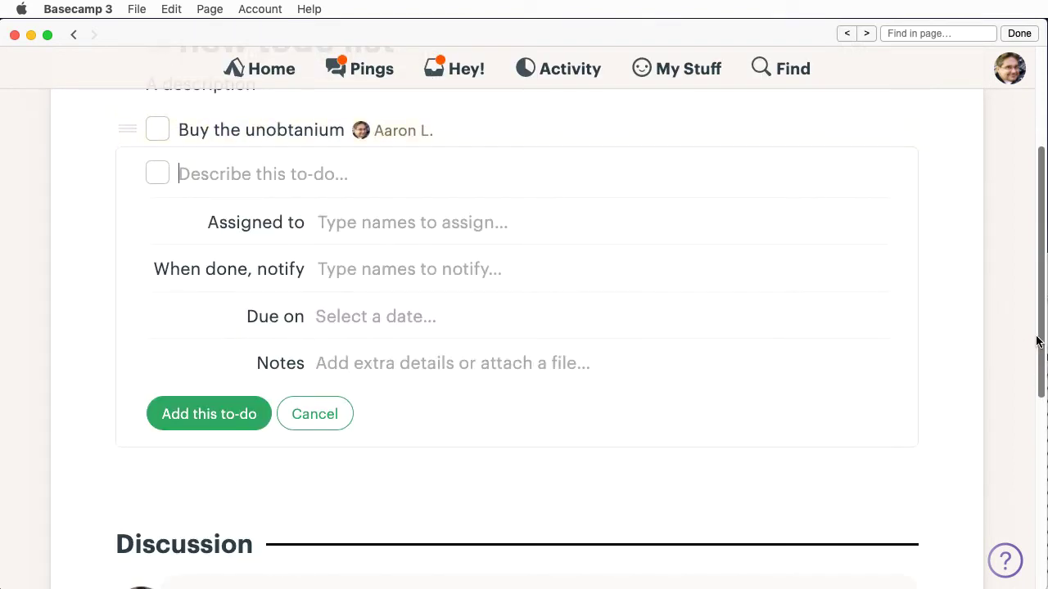
scroll(1037, 342, "up", 2)
type("asdfasdf")
key("BackSpace")
key("BackSpace")
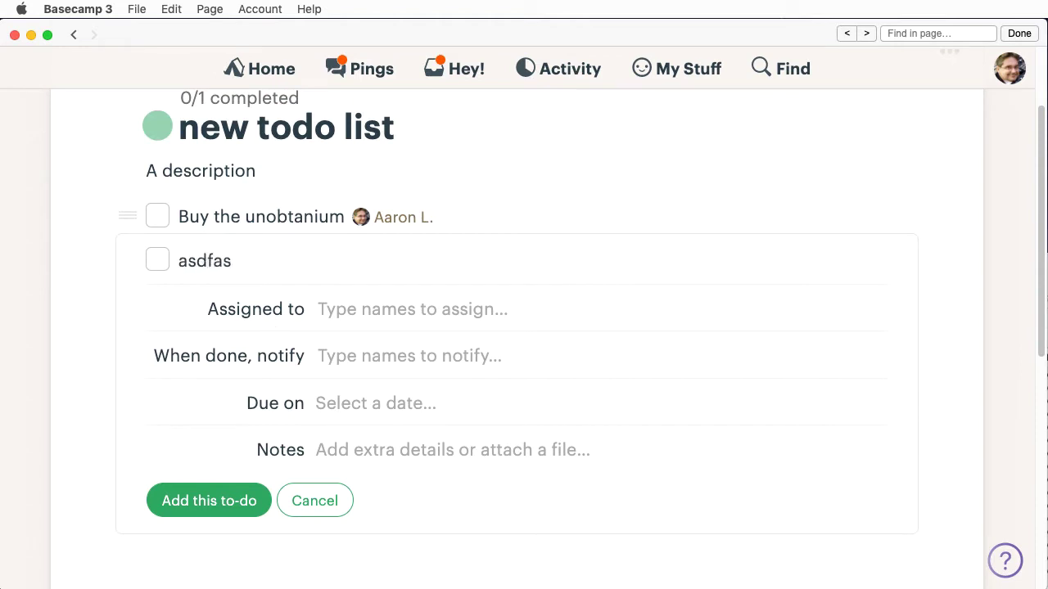
key("BackSpace")
key("BackSpace")
key("BackSpace")
key("BackSpace")
key("BackSpace")
key("BackSpace")
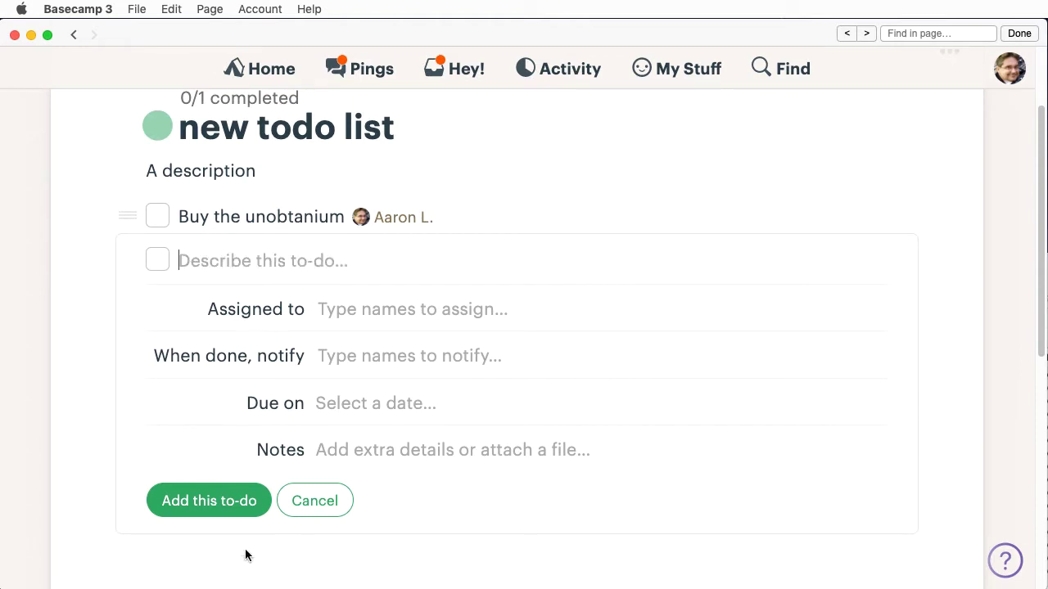
left_click(339, 501)
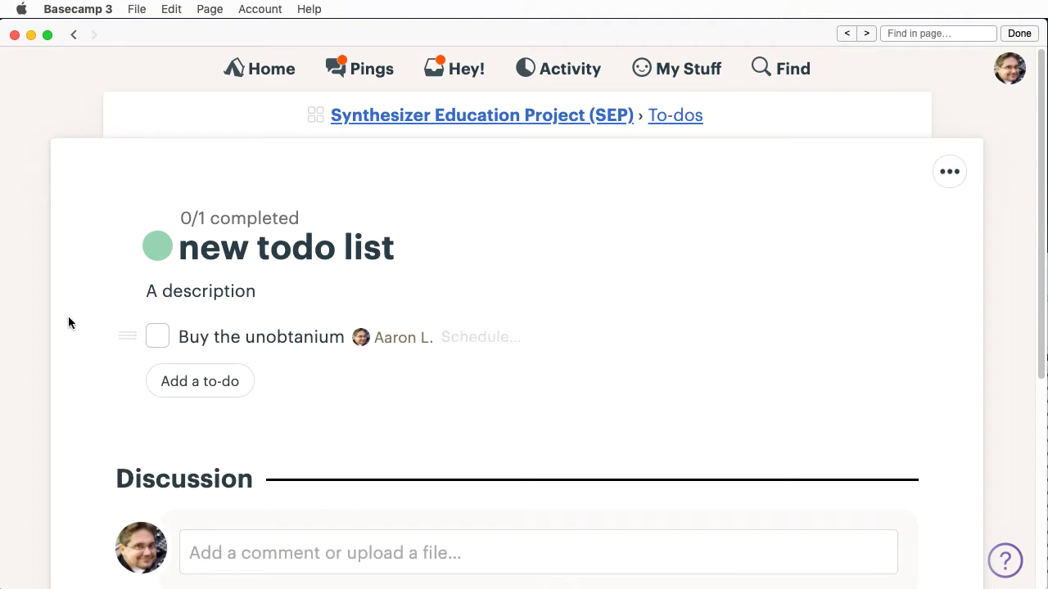
left_click(218, 383)
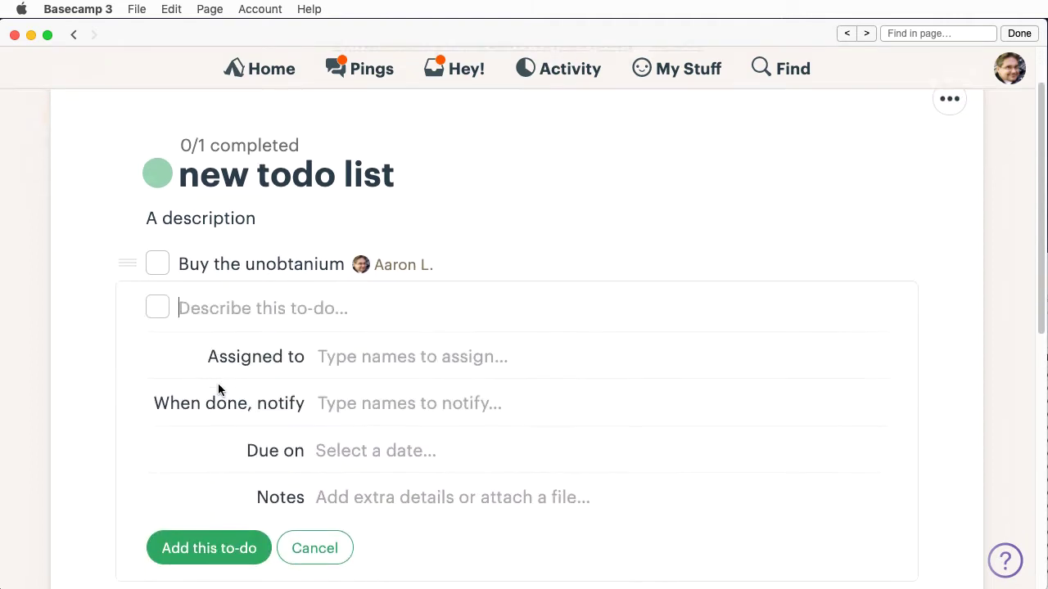
type("another to do")
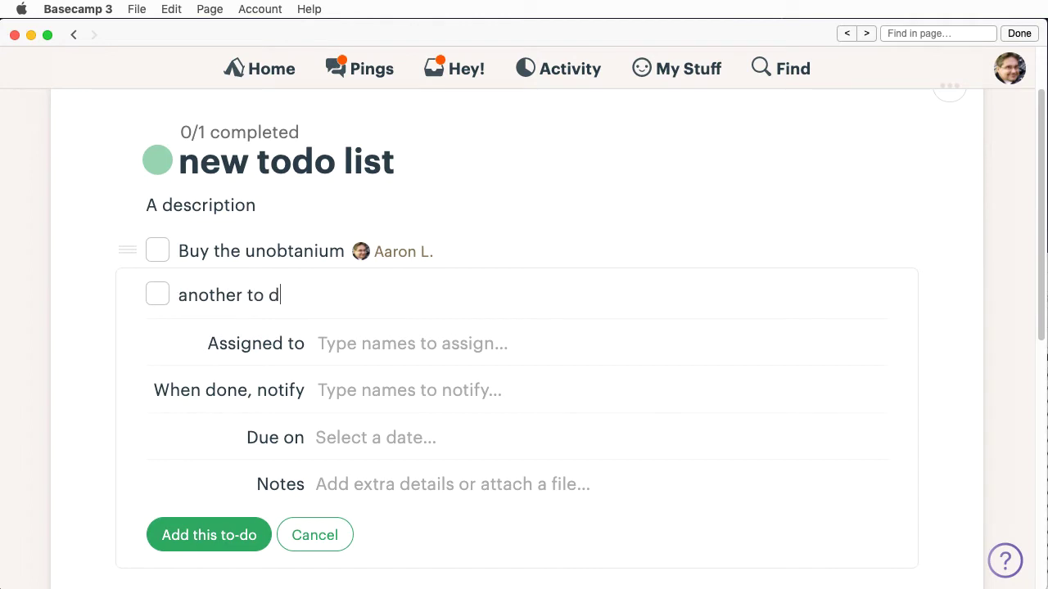
left_click(314, 532)
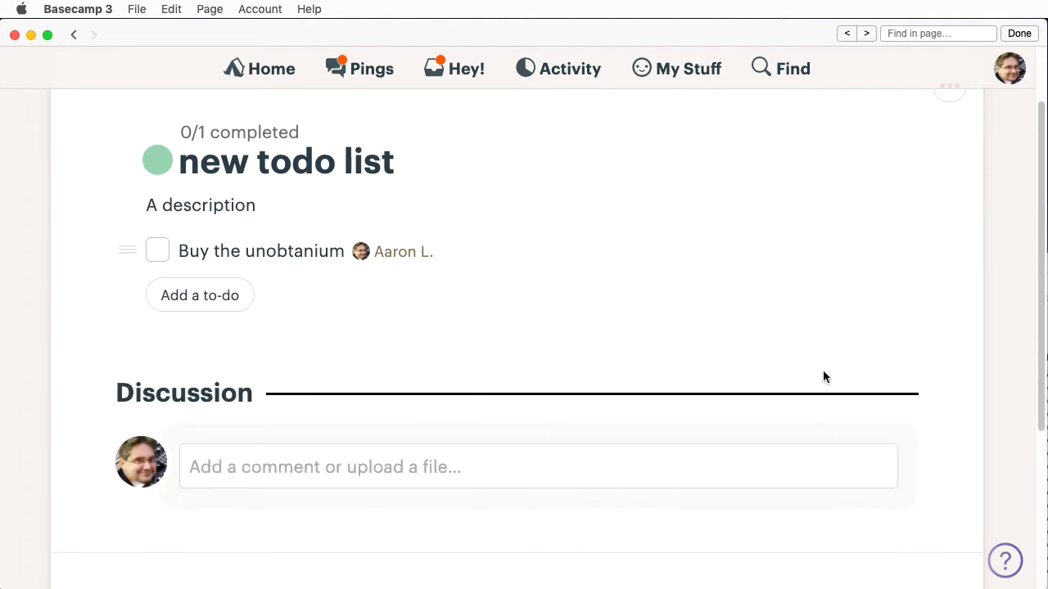
- Go back to the project's To-dos overview and reopen "new todo list" from there
scroll(824, 377, "up", 3)
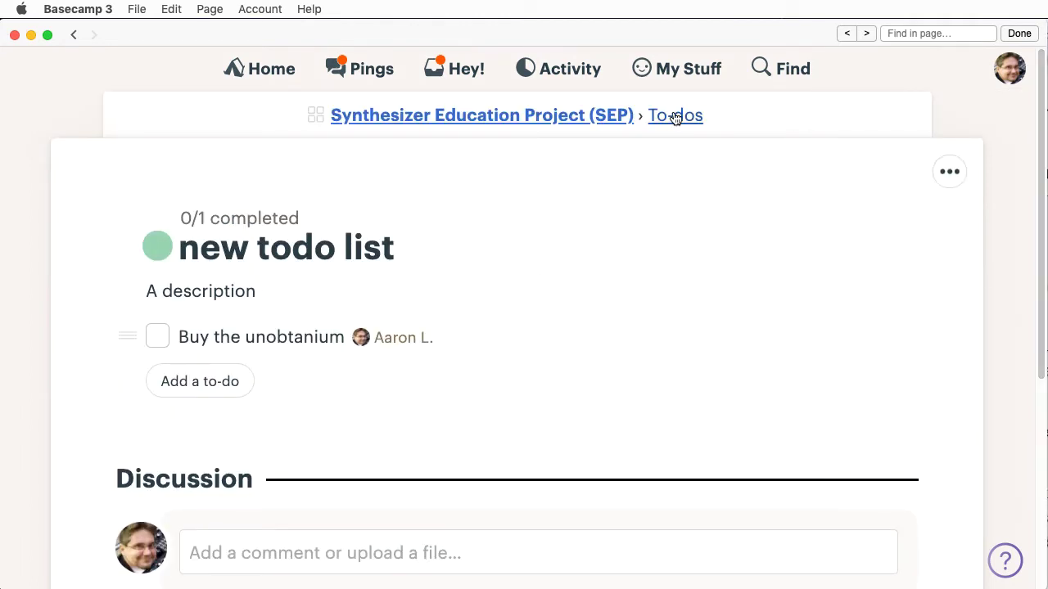
left_click(676, 119)
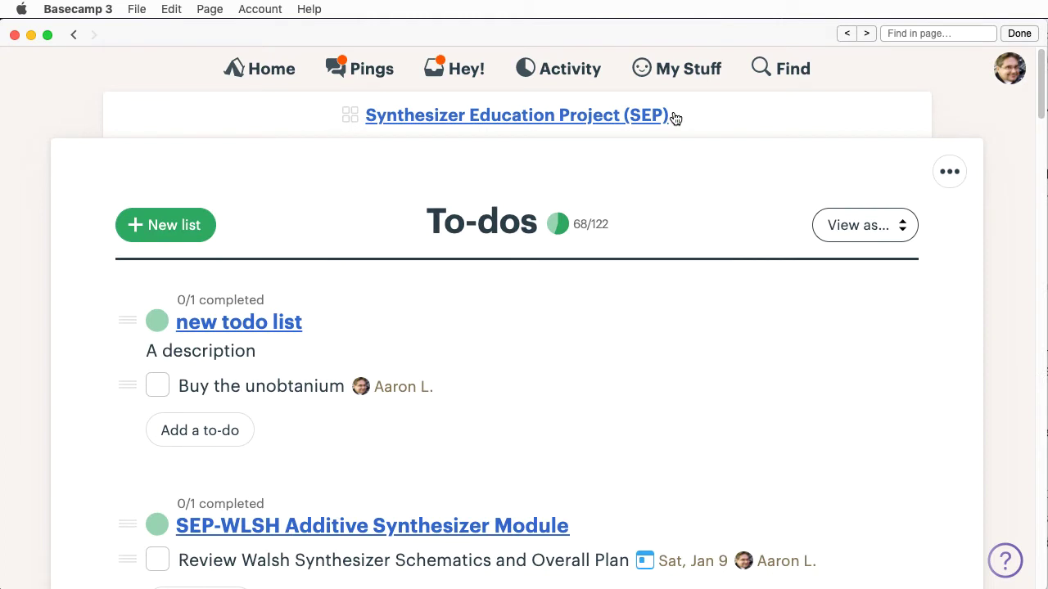
left_click(261, 323)
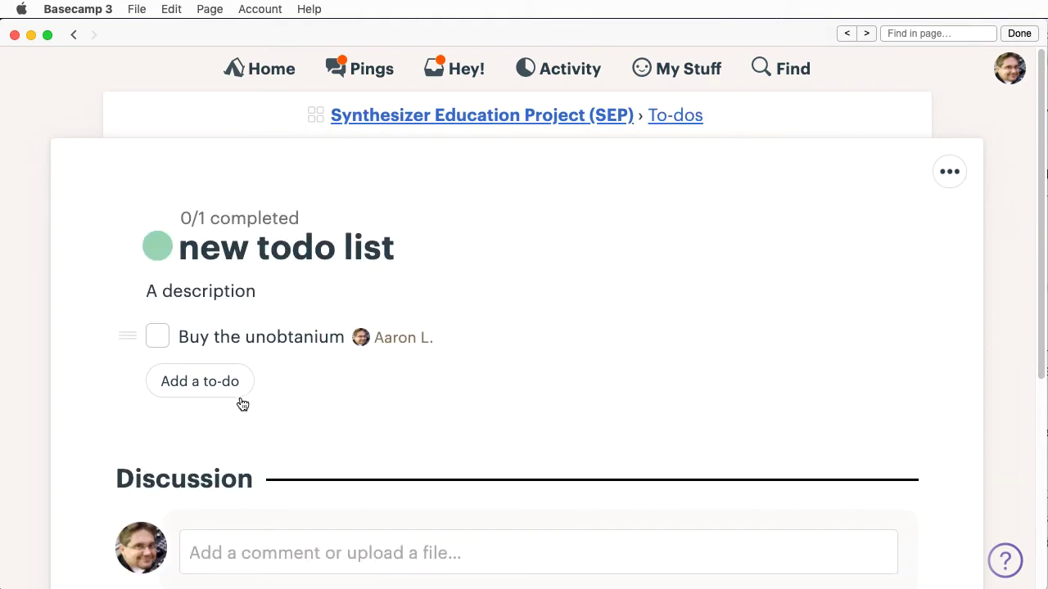
left_click(73, 36)
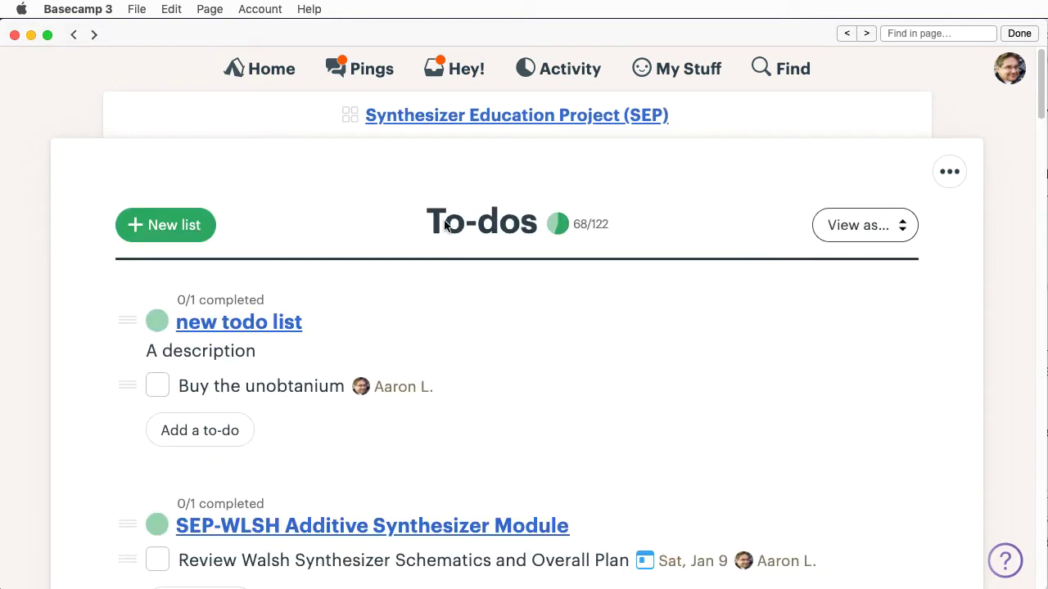
scroll(538, 412, "down", 3)
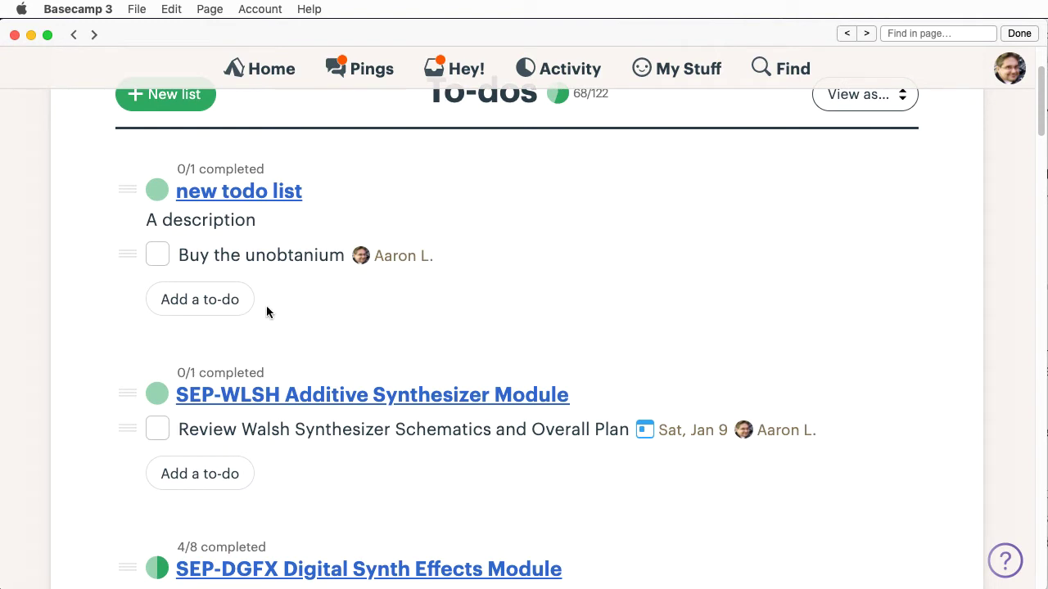
left_click(238, 191)
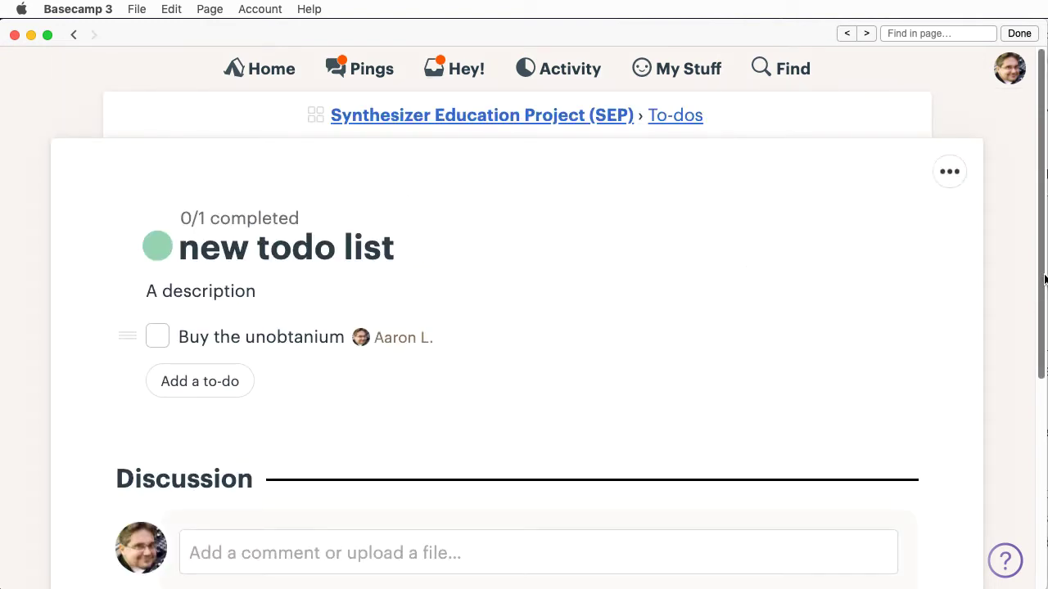
- Mark the "Buy the unobtanium" to-do as completed and set it back to not completed
scroll(1044, 279, "down", 2)
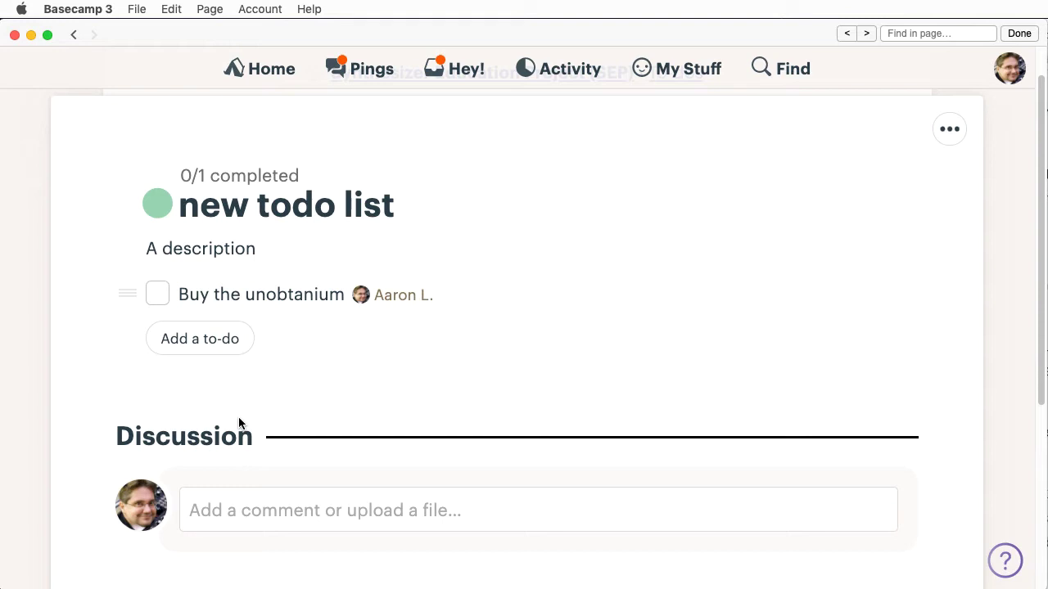
left_click(158, 298)
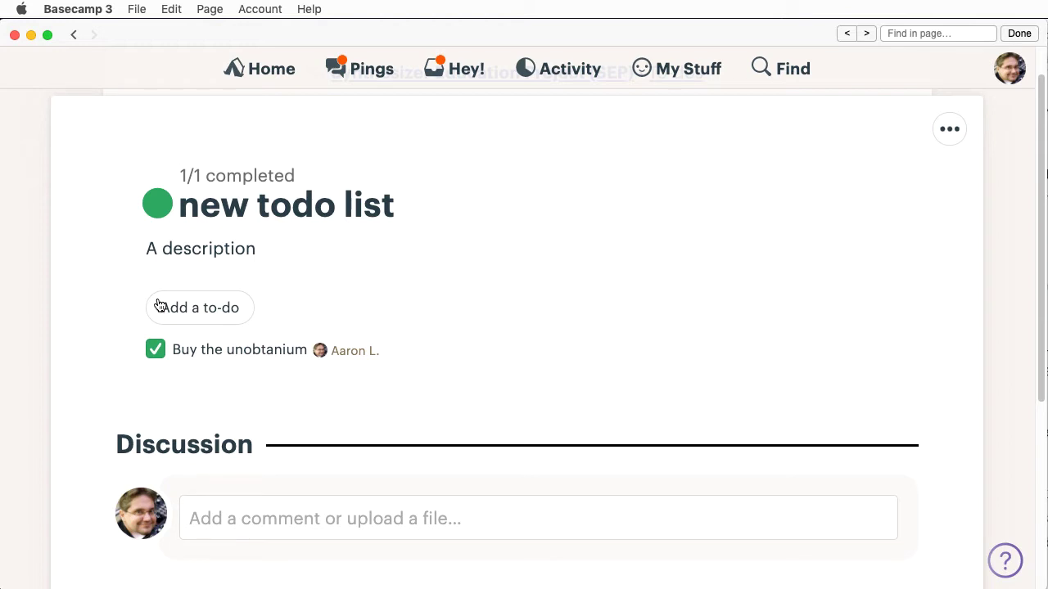
left_click(154, 349)
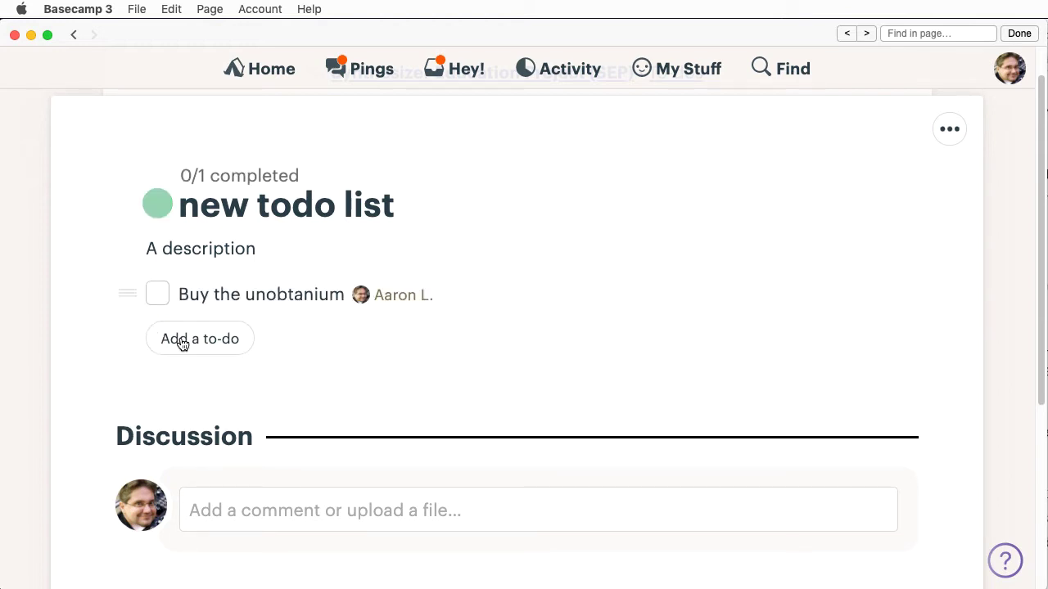
- Look at the options available for the "new todo list" to-do list and close them again
left_click(949, 136)
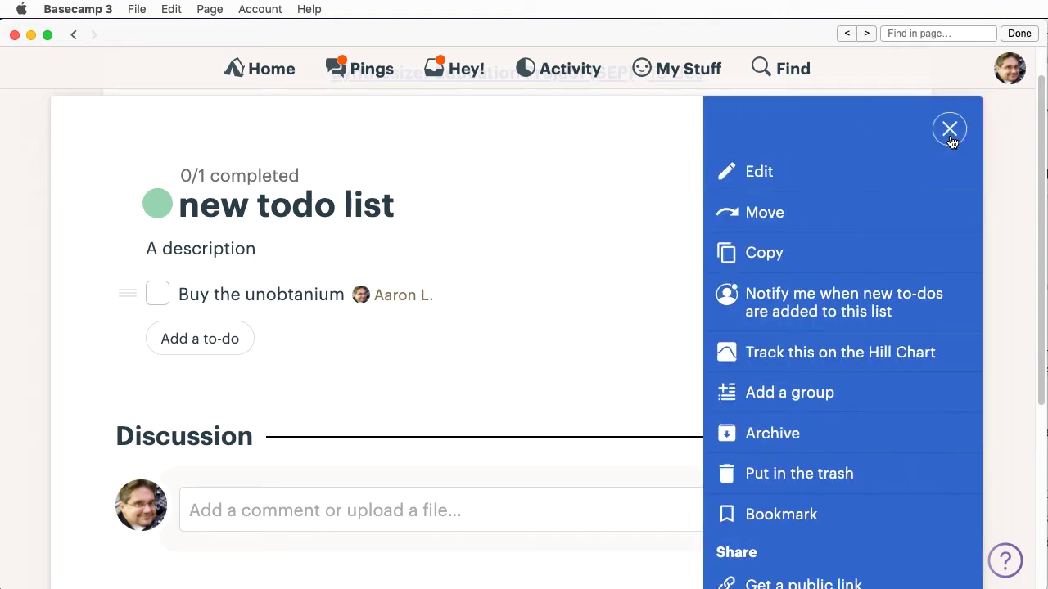
left_click(949, 131)
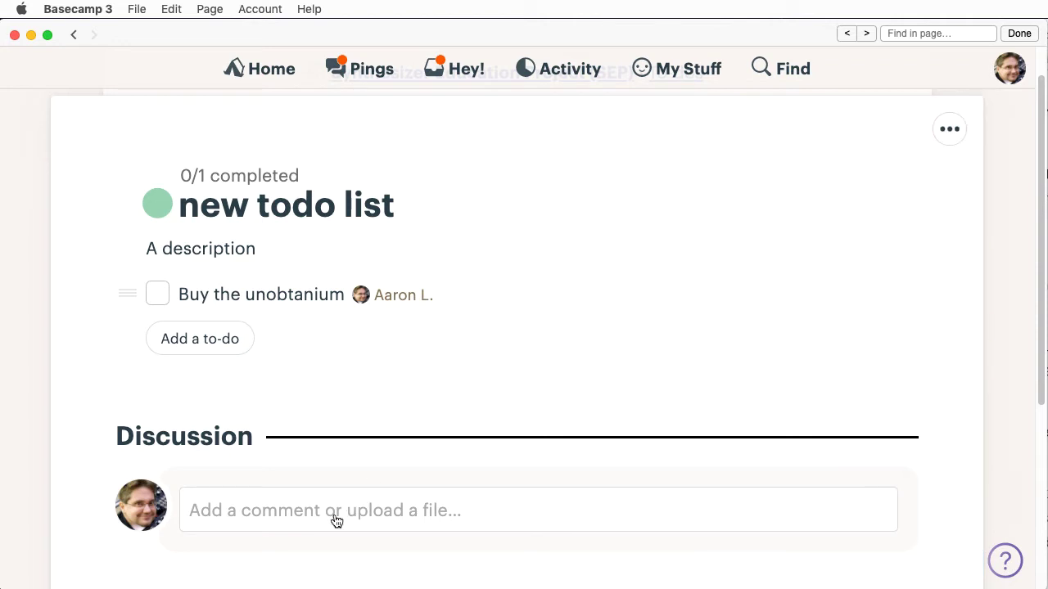
- Draft the comment "Hey, I'm glad I'm not doing that task! It sounds really difficult!" in the to-do list's discussion
left_click(327, 511)
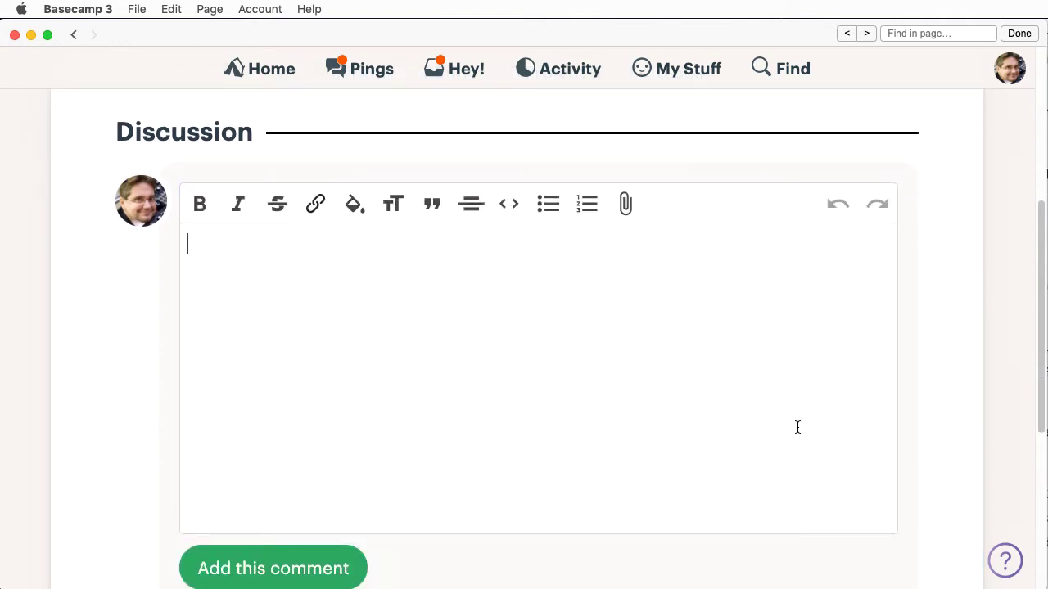
left_click_drag(1041, 311, 1044, 166)
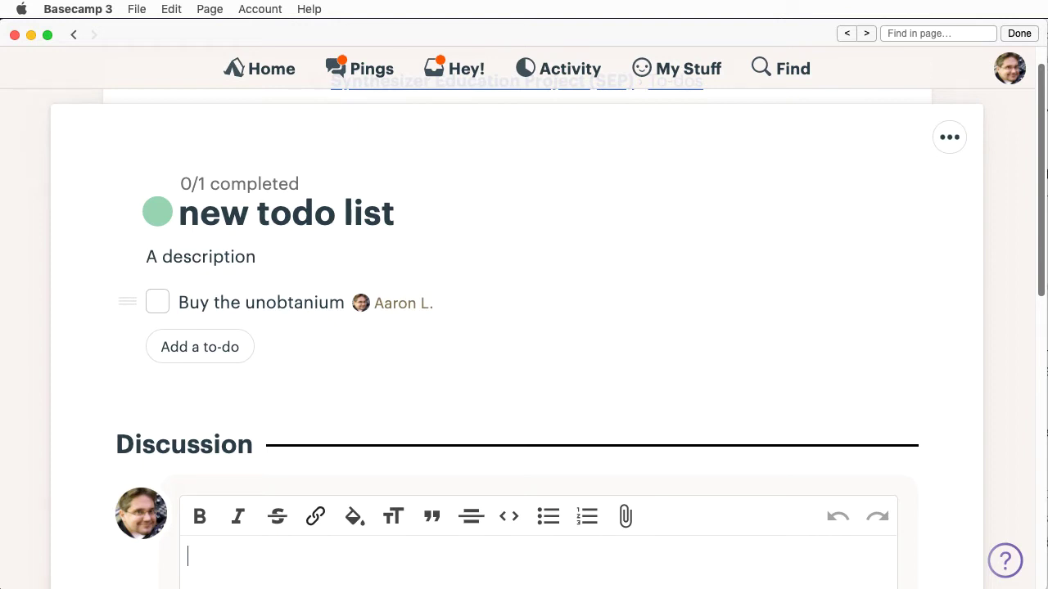
scroll(1046, 174, "down", 5)
type("Hey")
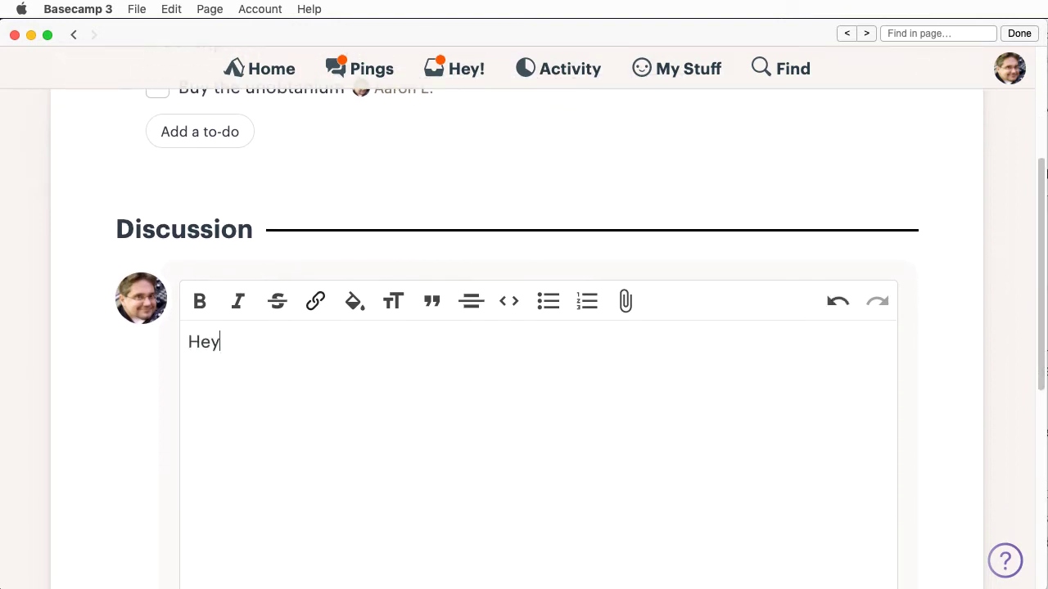
type(", I'm glad I'm not doing that ")
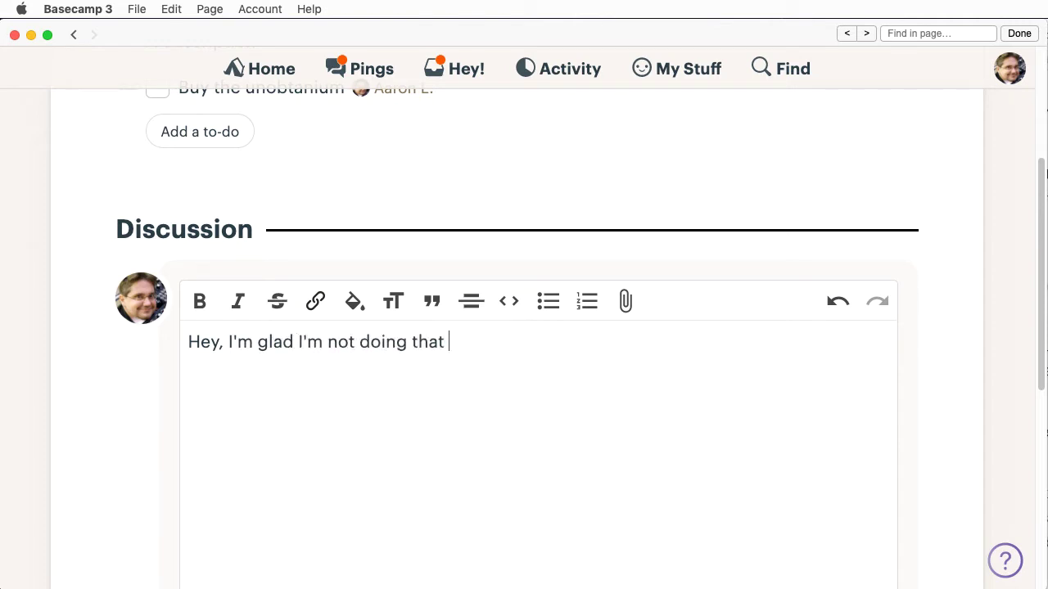
type("task! It sounds ")
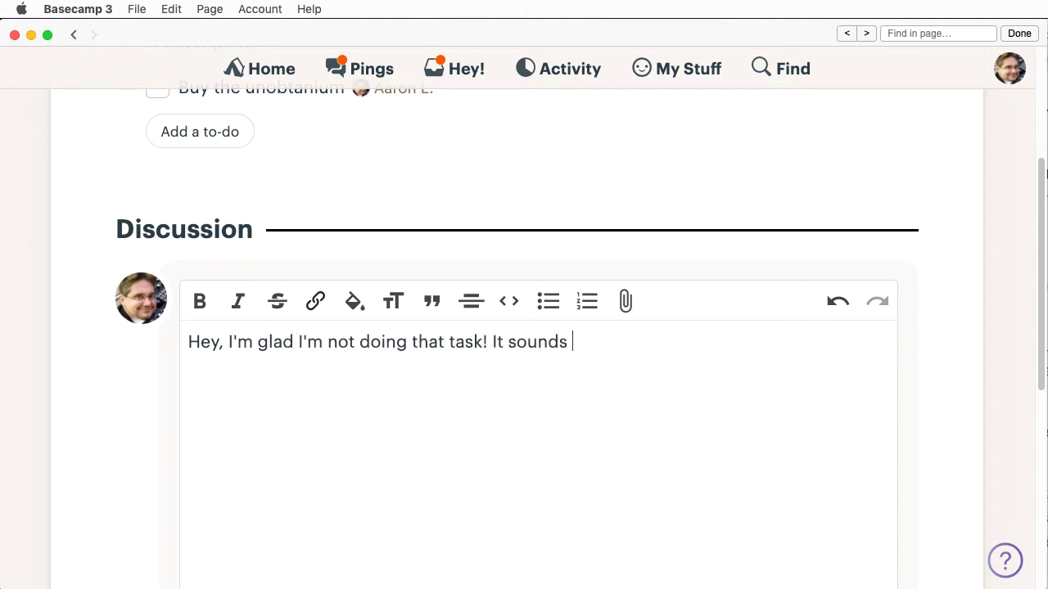
type("really difficult!")
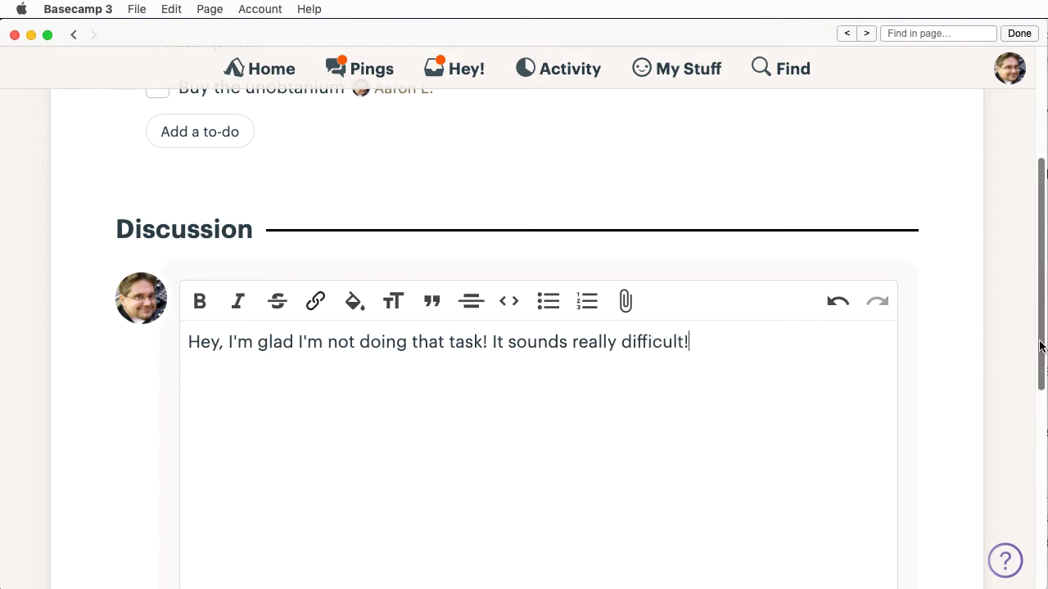
- Look at the file chooser for comment attachments, dismiss it, and post the comment without a file
left_click(625, 301)
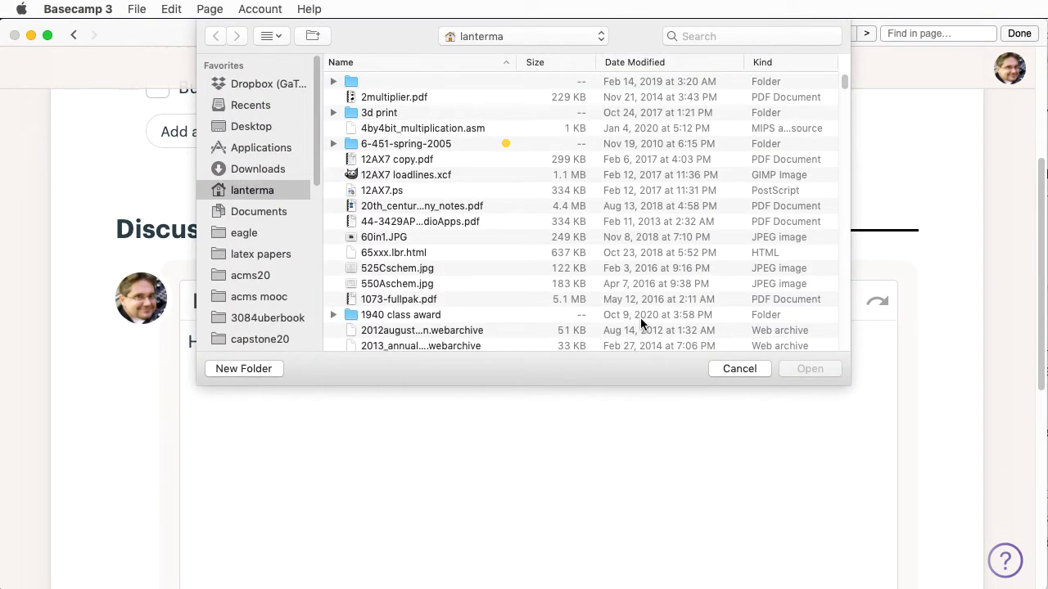
left_click(748, 369)
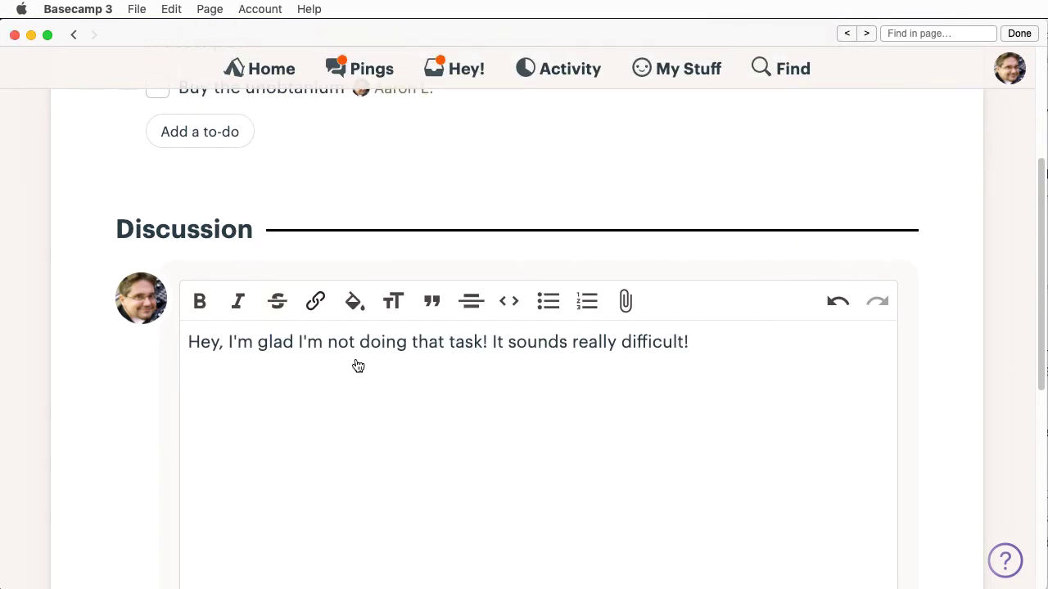
scroll(1015, 429, "down", 5)
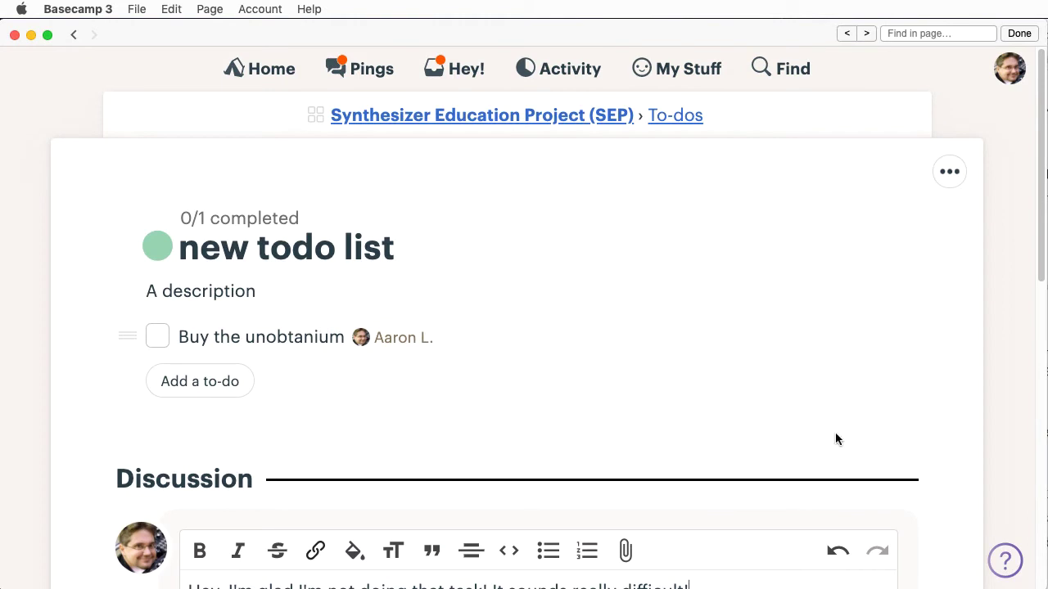
left_click_drag(1041, 277, 985, 458)
scroll(978, 492, "down", 4)
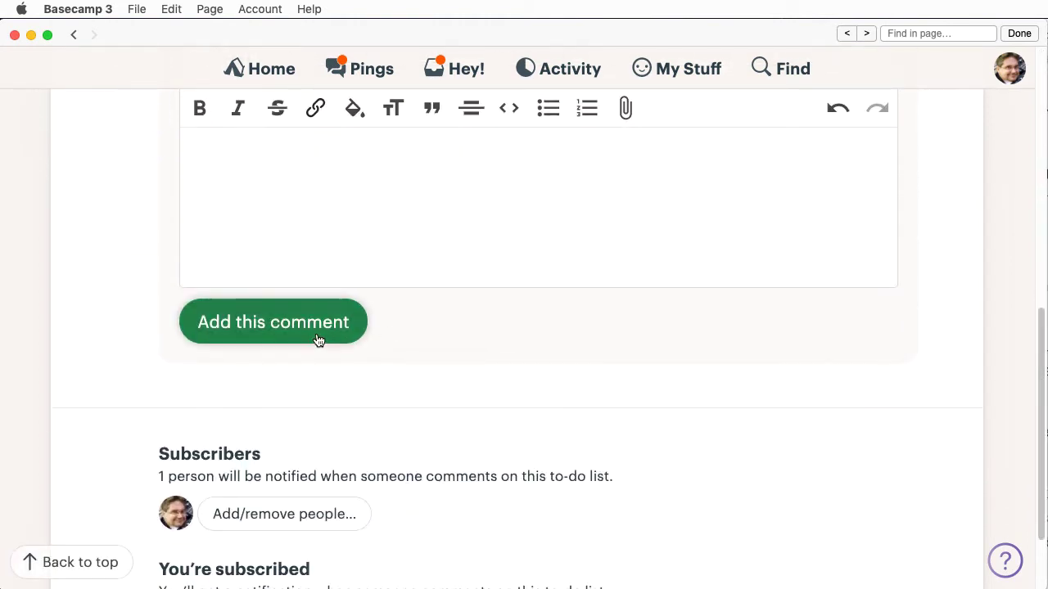
left_click(318, 339)
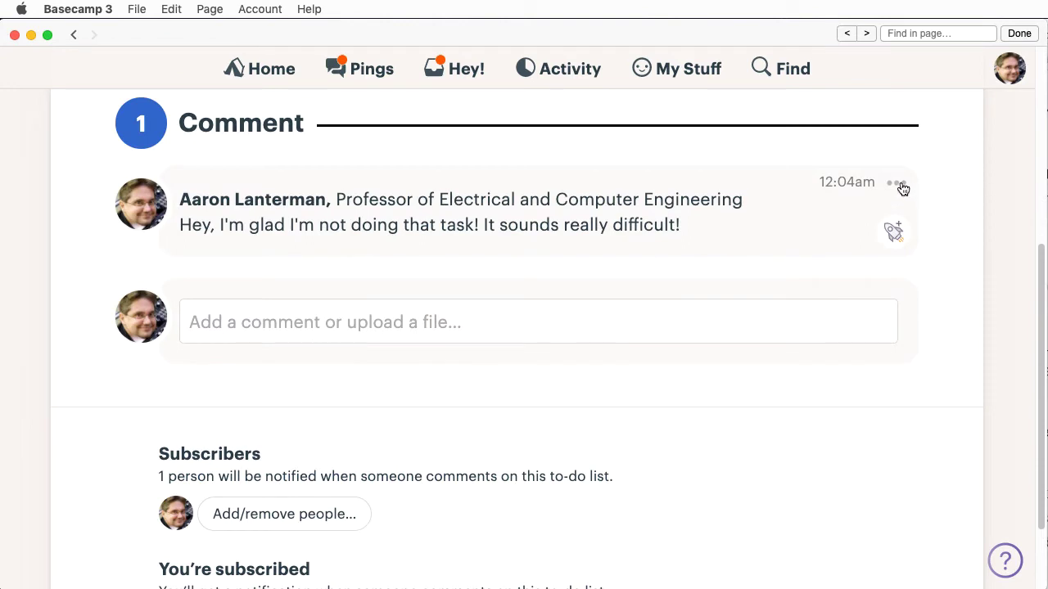
- Start a boost on the posted comment, enter the filler text "asdfasdfasdfasdf" and clear it again
scroll(1043, 237, "up", 2)
scroll(1043, 237, "up", 2)
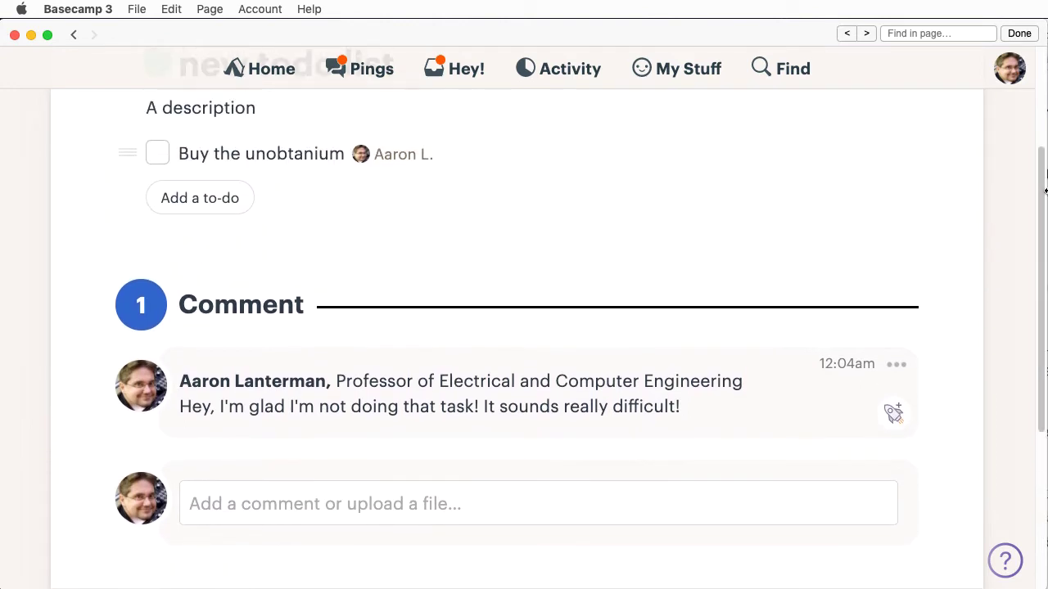
left_click(893, 414)
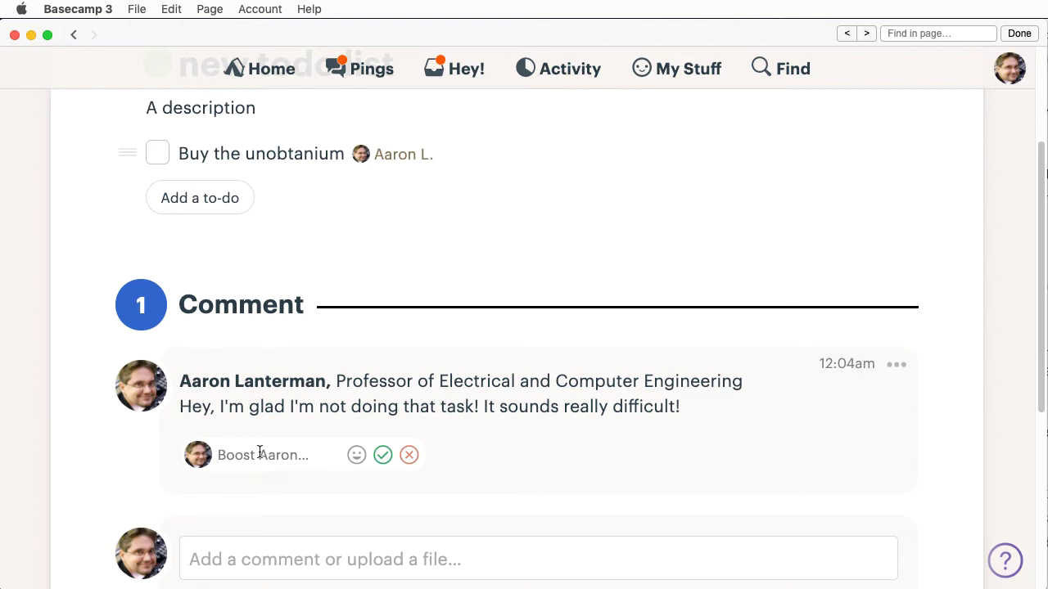
type("asdfasdfasdfasdf")
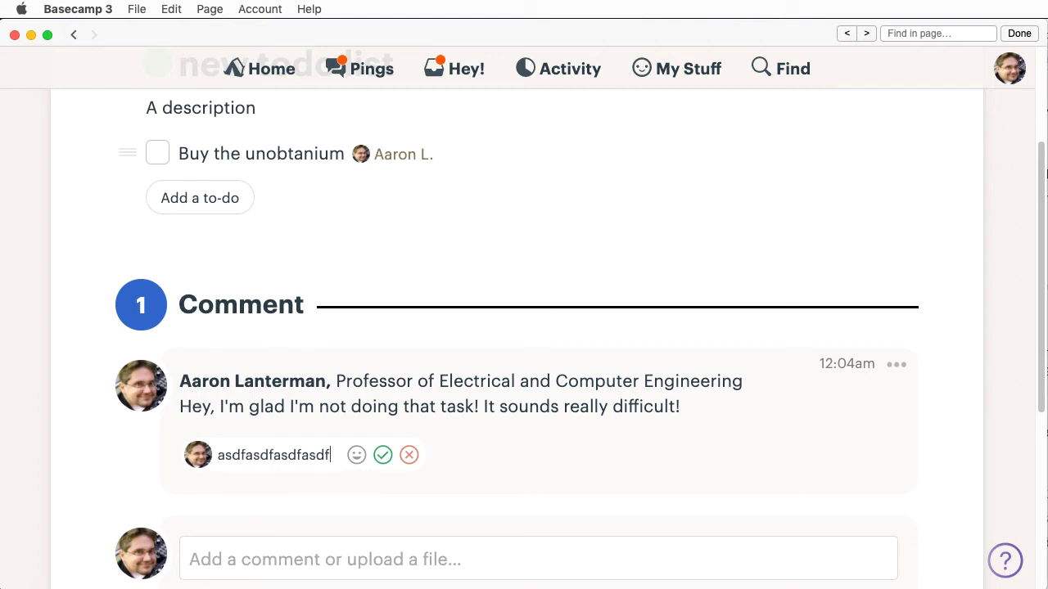
key("BackSpace")
key("BackSpace")
key("BackSpace")
key("BackSpace")
key("BackSpace")
key("BackSpace")
key("BackSpace")
key("BackSpace")
key("BackSpace")
key("BackSpace")
key("BackSpace")
key("BackSpace")
key("BackSpace")
key("BackSpace")
key("BackSpace")
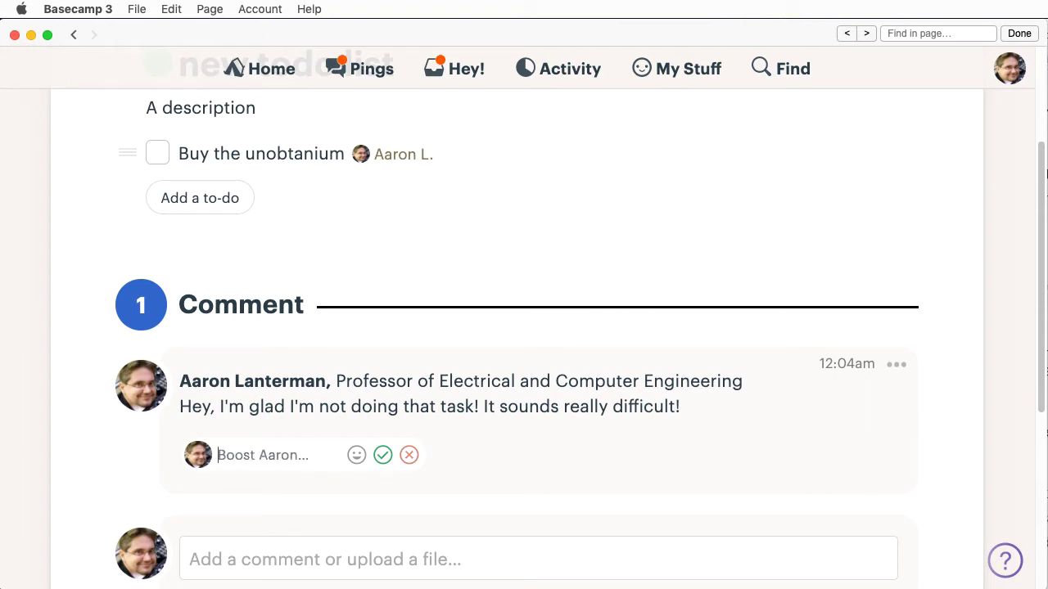
- Boost the comment with "Cool!" followed by the winking tongue-out emoji and the eyes emoji
type("Cool!")
left_click(356, 457)
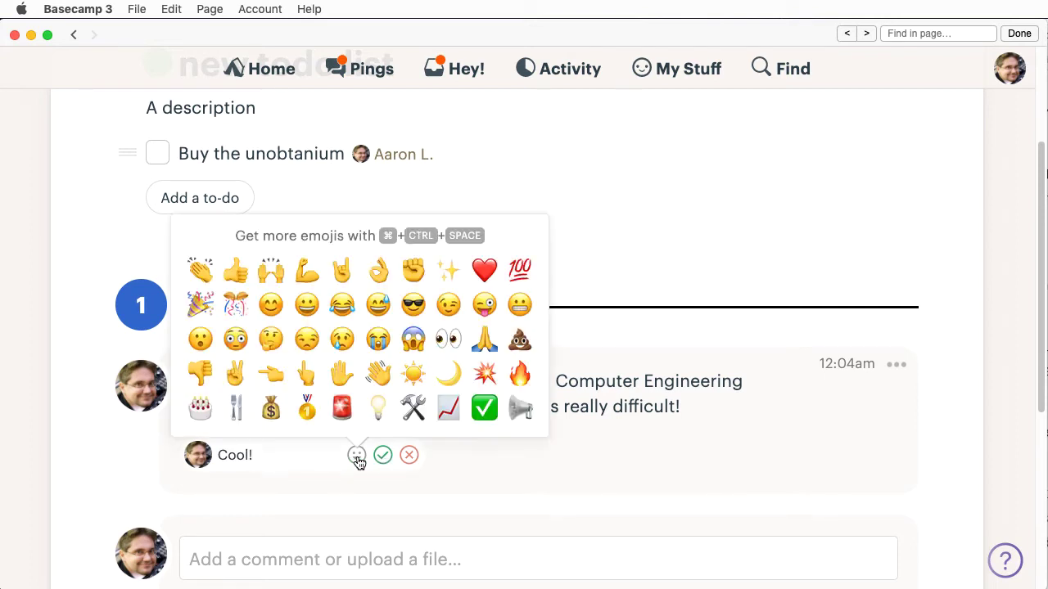
left_click(484, 305)
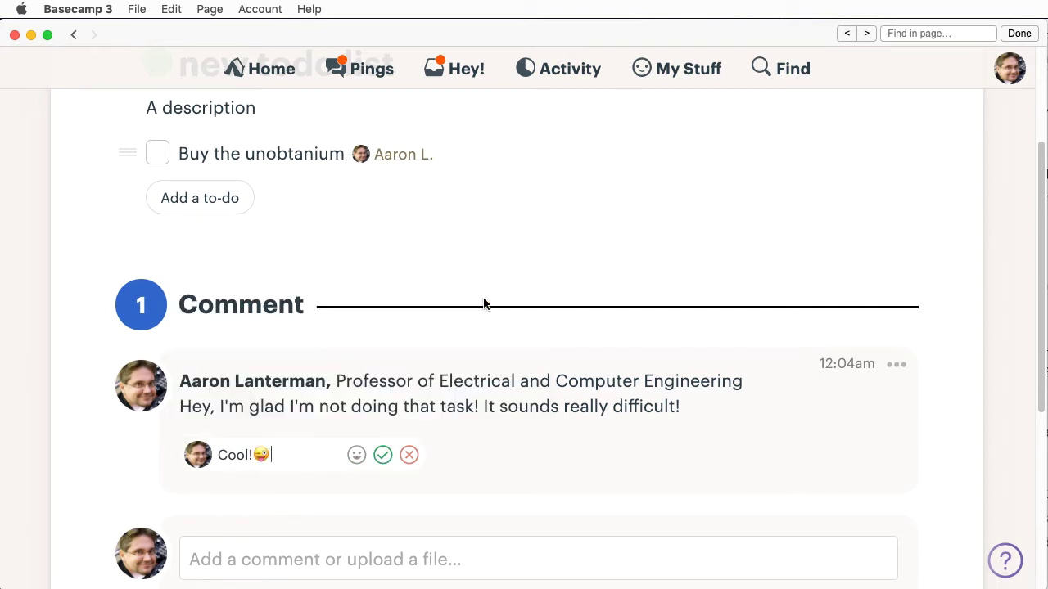
left_click(357, 457)
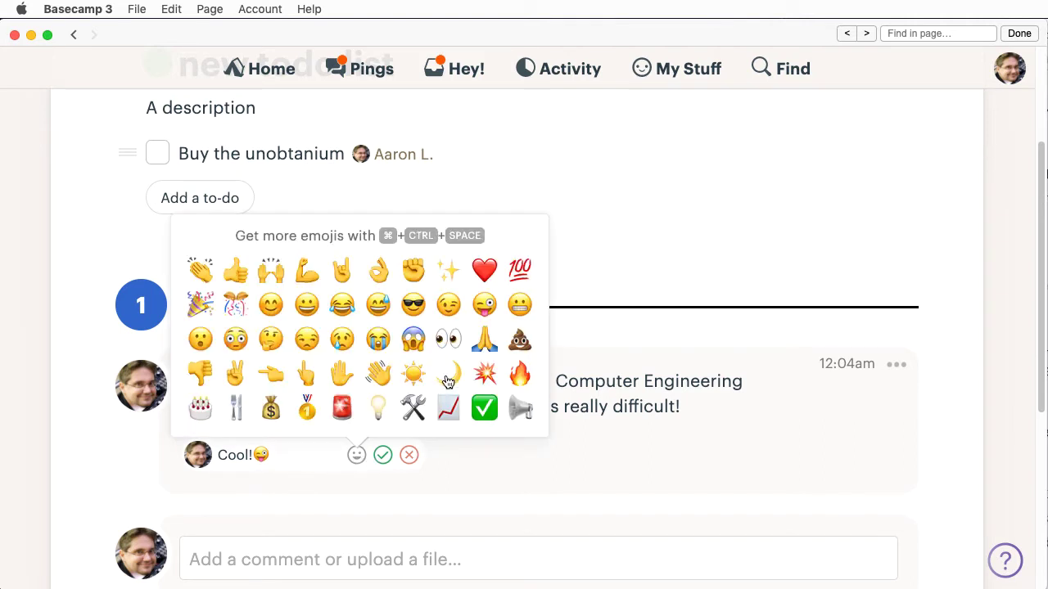
left_click(448, 339)
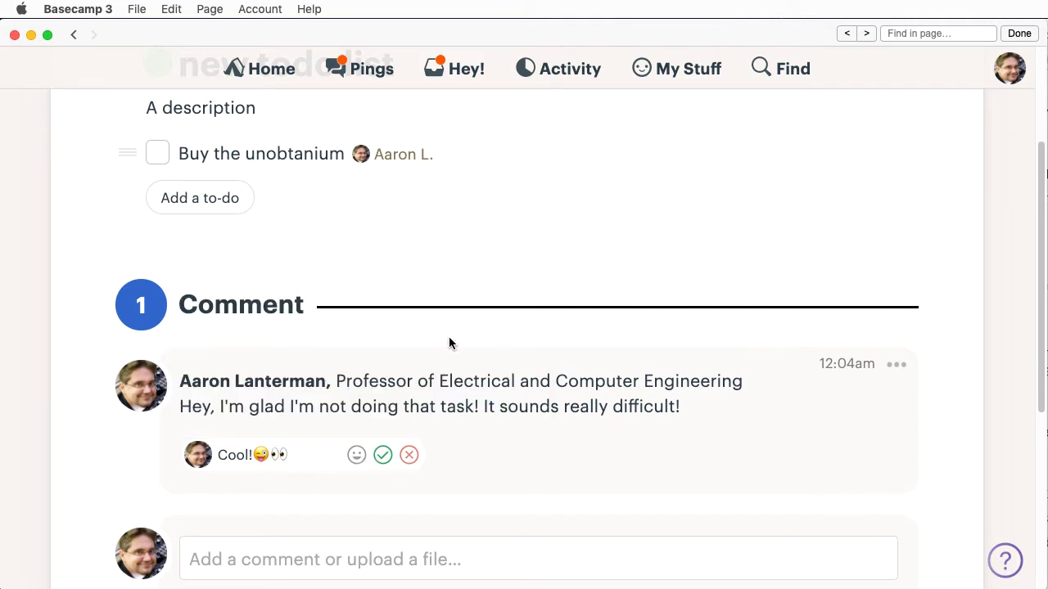
left_click(383, 457)
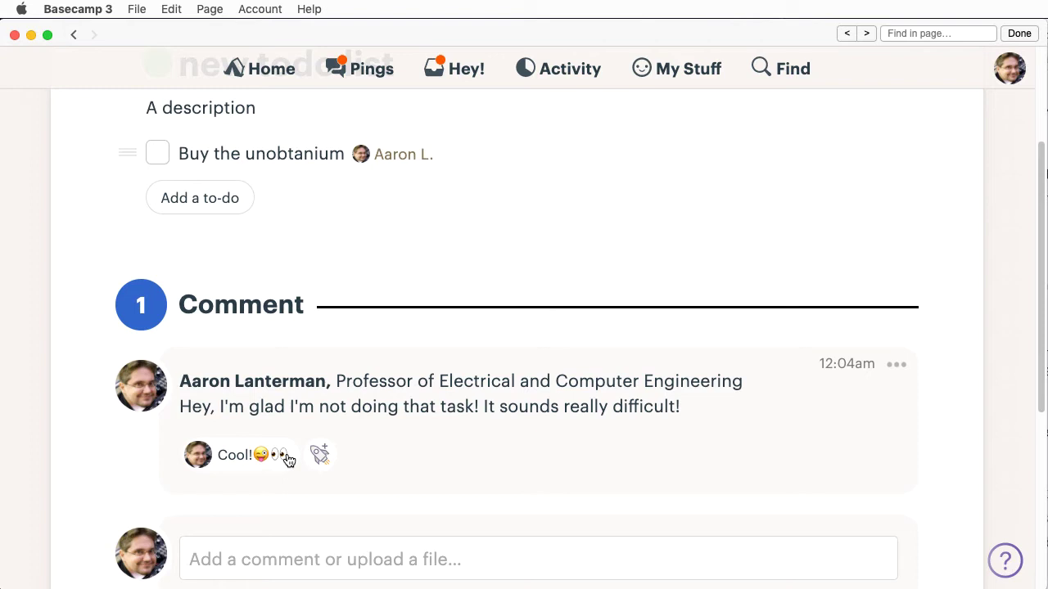
- Delete the posted comment from the to-do list's discussion
left_click(896, 364)
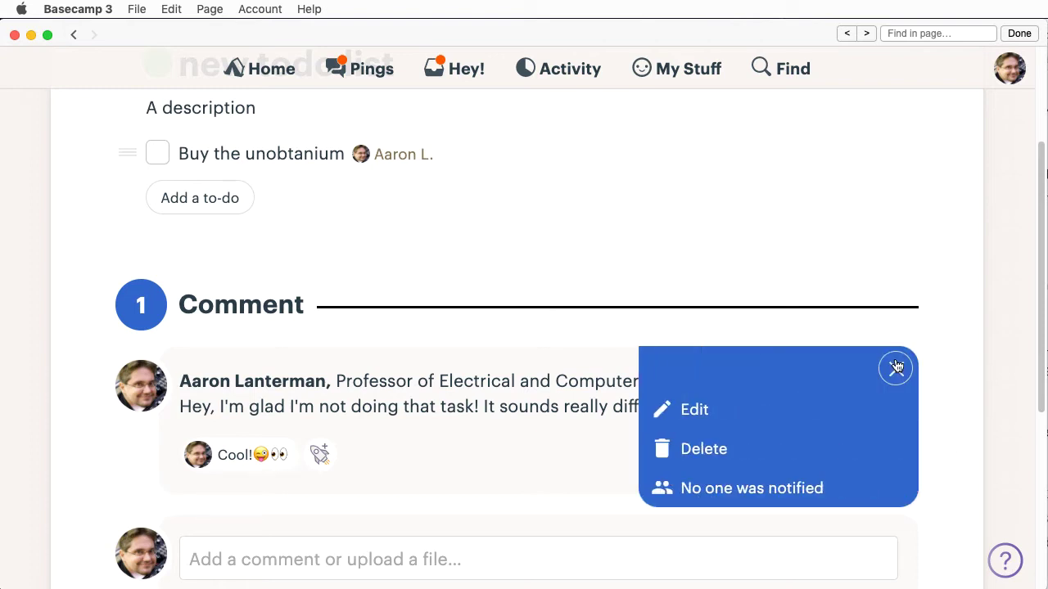
left_click(702, 445)
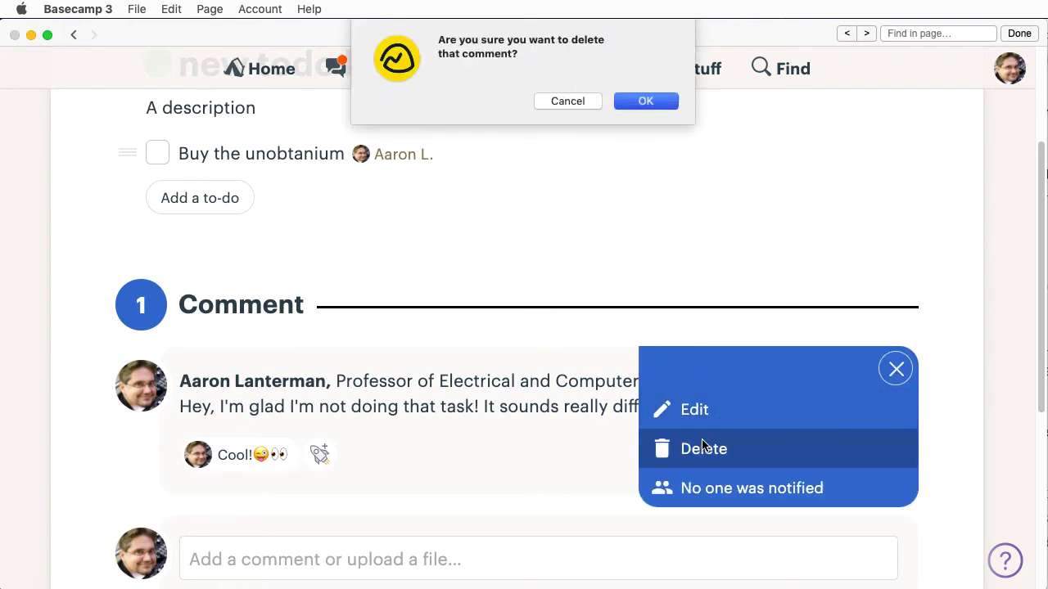
left_click(644, 101)
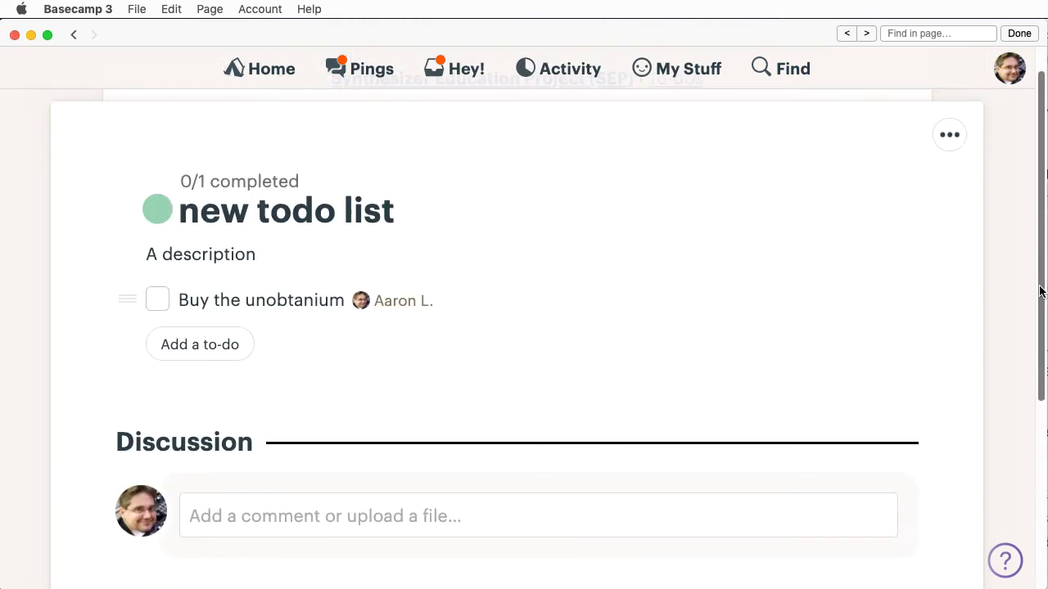
- Open the to-do list's subscriber selection, tick and untick one team member, and return to the list without saving
left_click_drag(1041, 291, 1010, 543)
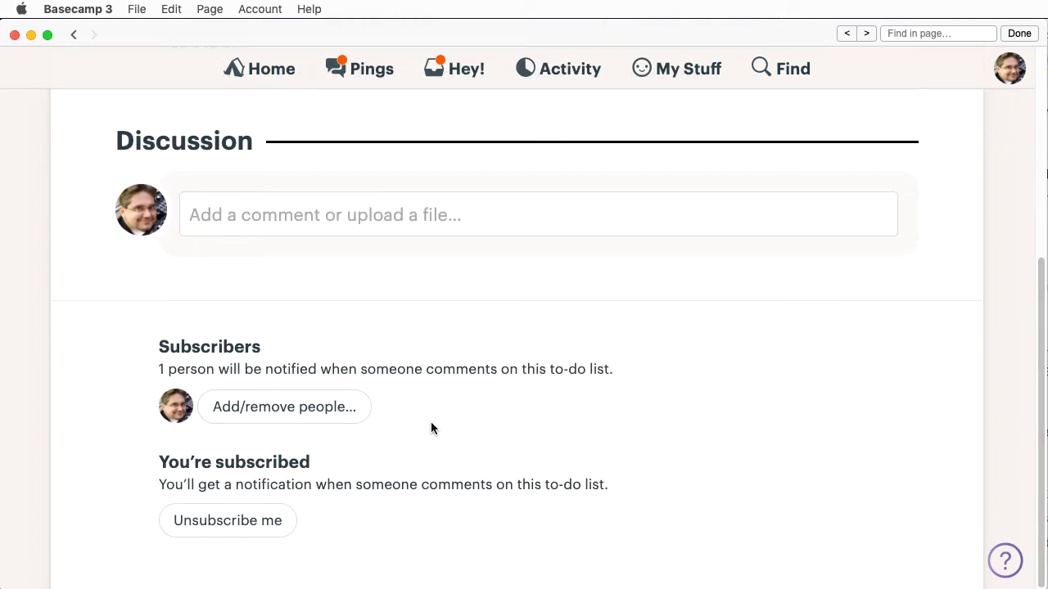
left_click(307, 420)
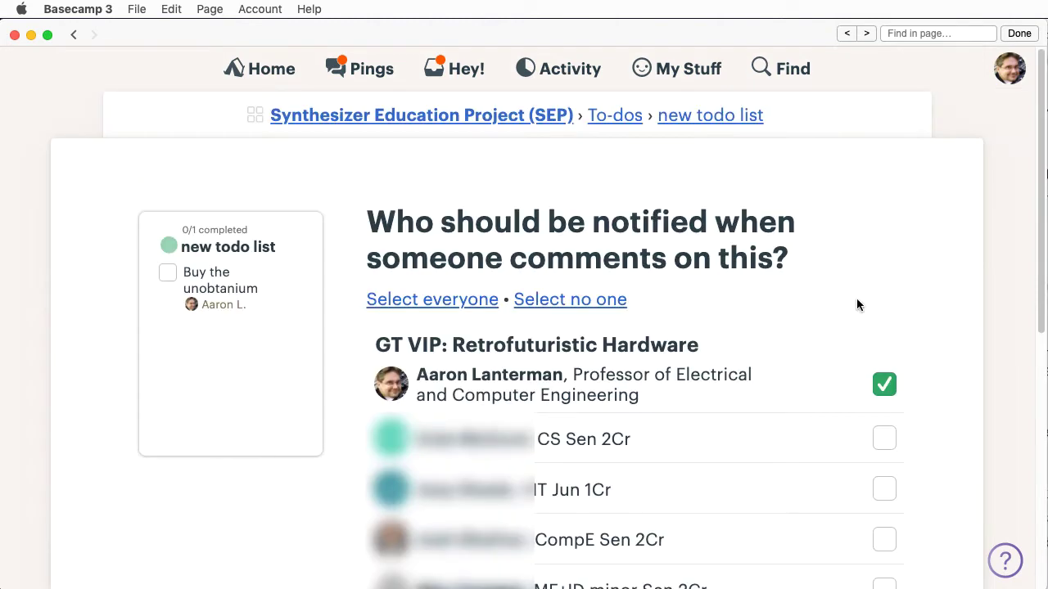
left_click(882, 489)
left_click(885, 489)
left_click(74, 35)
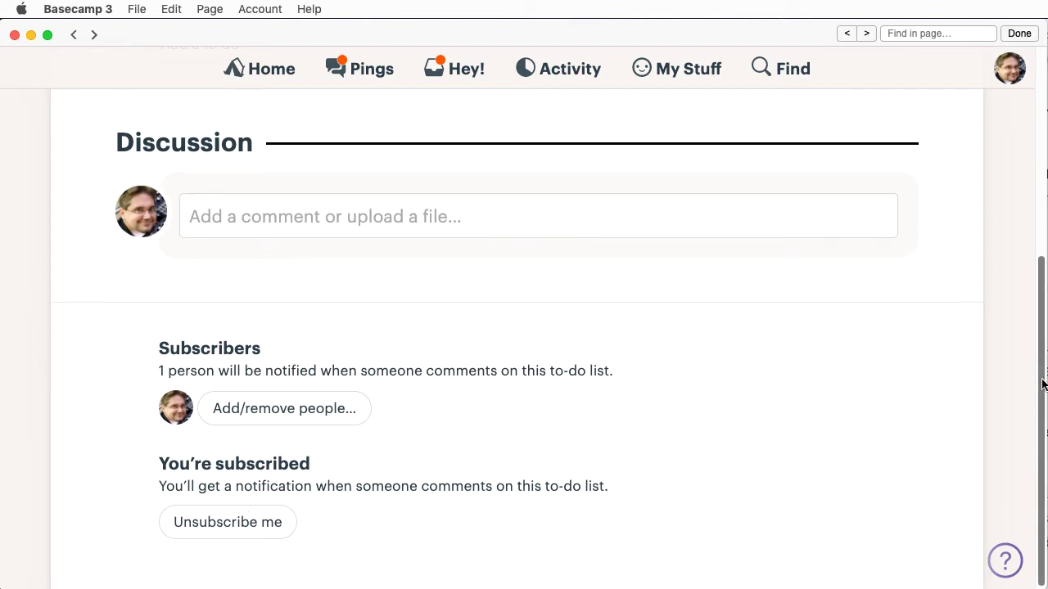
- Open the "Buy the unobtanium" to-do and draft the comment "DIscuss the to-do itself and not just the to-do list" in its discussion
scroll(1041, 379, "up", 5)
left_click(283, 342)
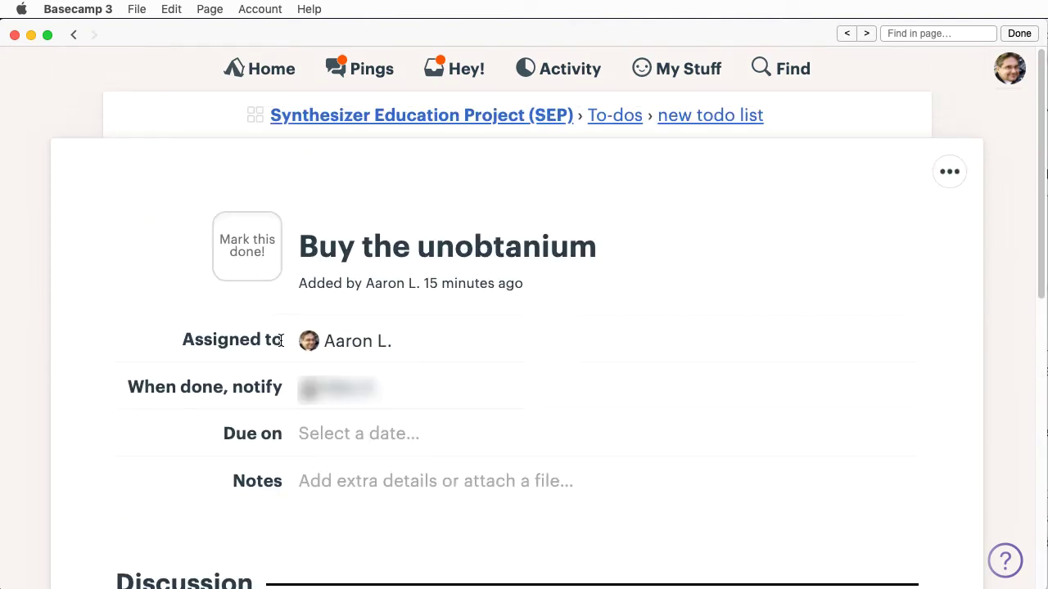
scroll(1024, 348, "down", 5)
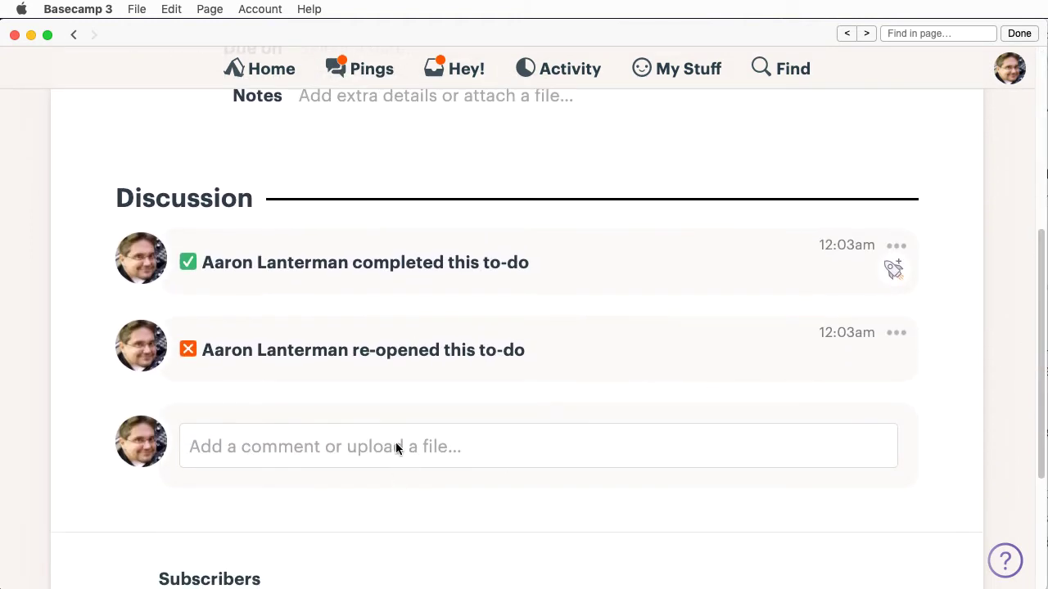
left_click(511, 449)
type("DI")
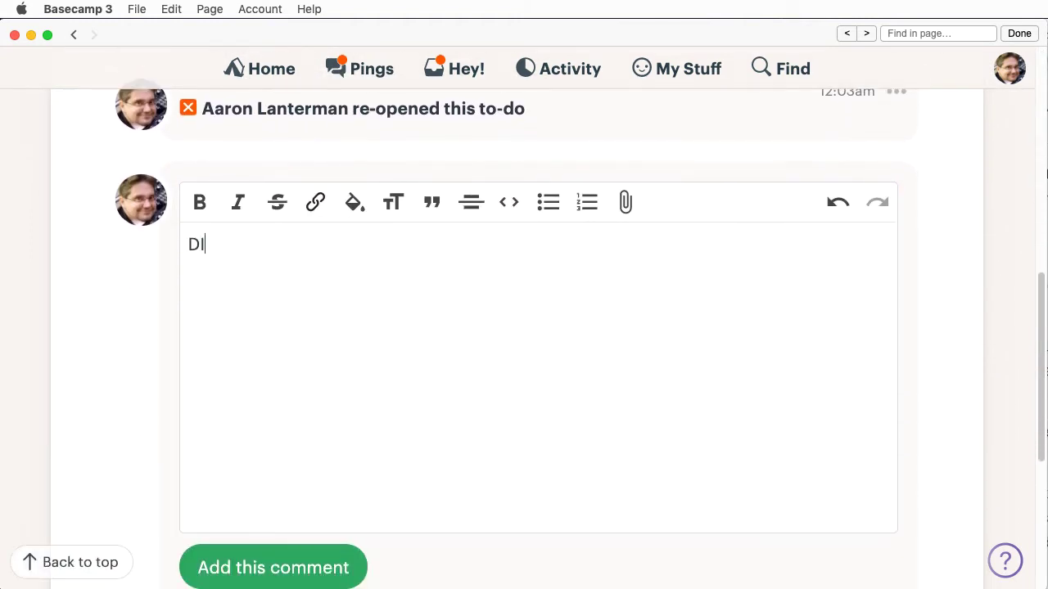
type("scuss the to-do i")
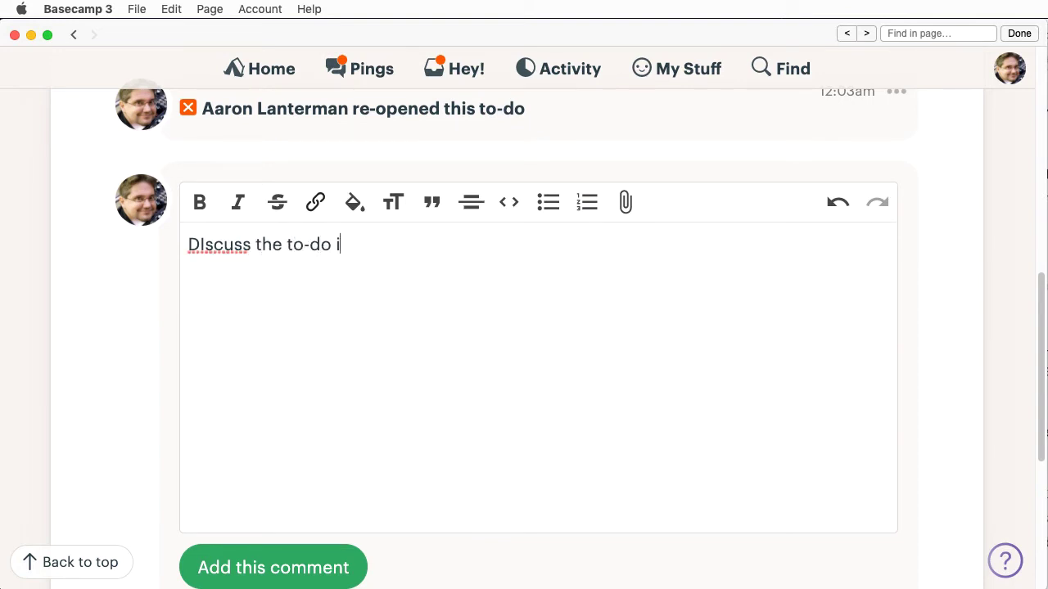
type("tself and not just the t")
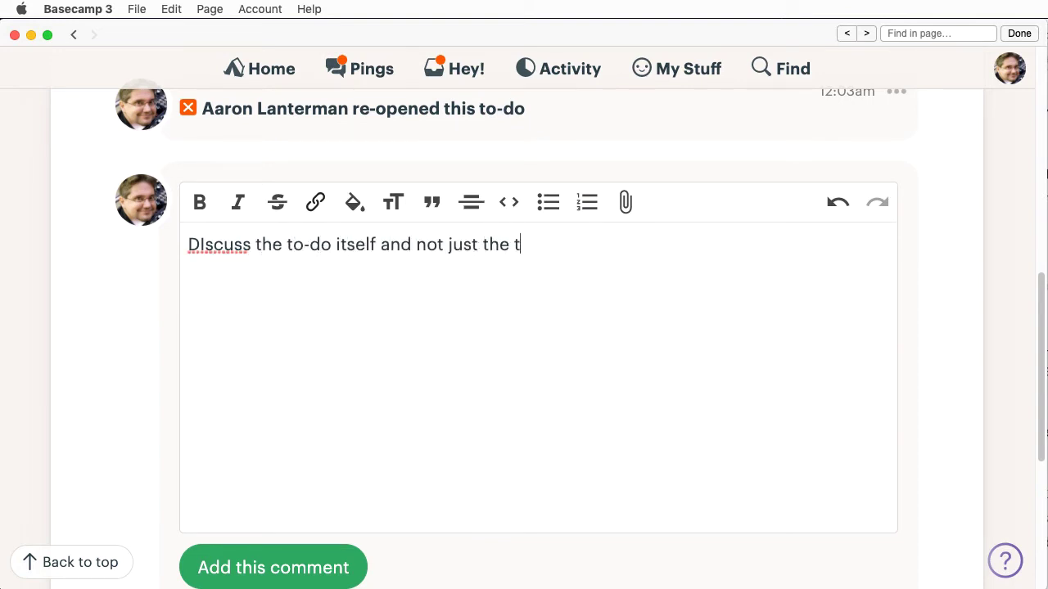
type("o-do-list")
key("Left")
key("Left")
key("Left")
key("Left")
key("Left")
key("BackSpace")
- Open the "Buy the unobtanium" to-do's subscriber selection, tick and untick one team member, and return to "new todo list" without saving
left_click_drag(1040, 352, 1025, 479)
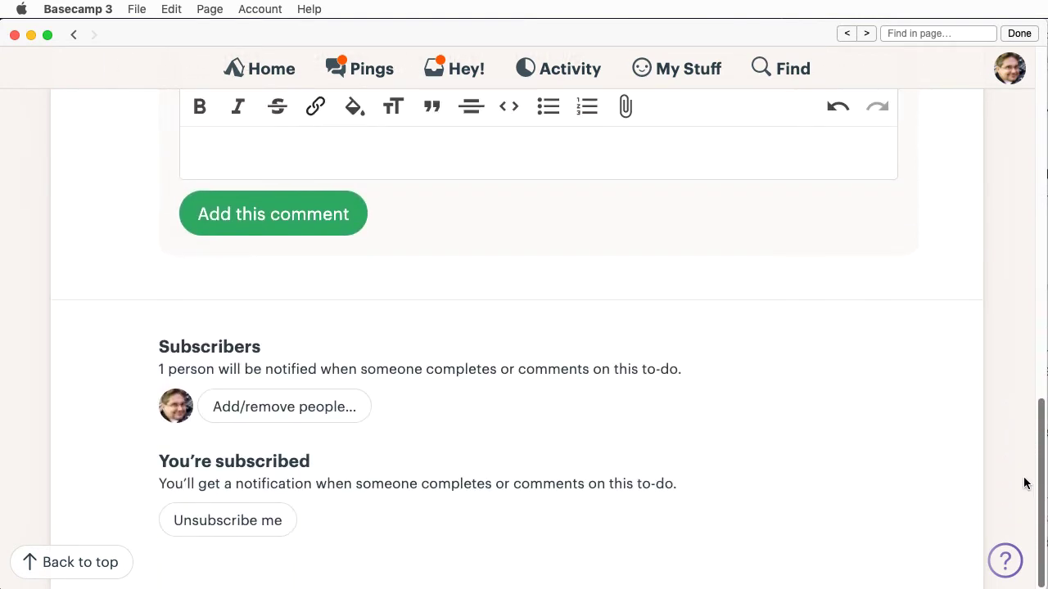
left_click(412, 416)
left_click(884, 540)
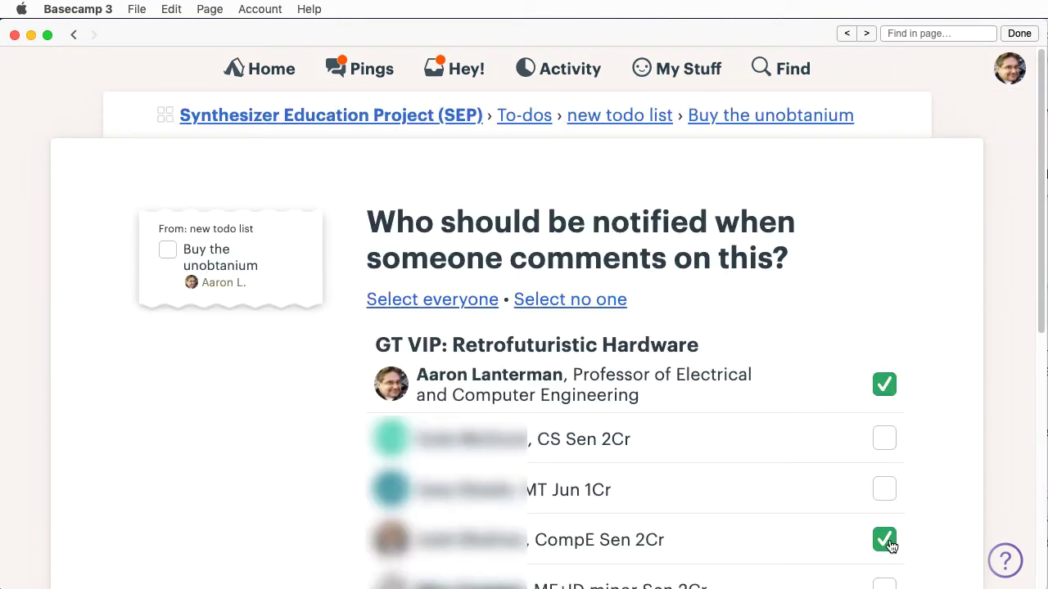
left_click(889, 544)
left_click(650, 119)
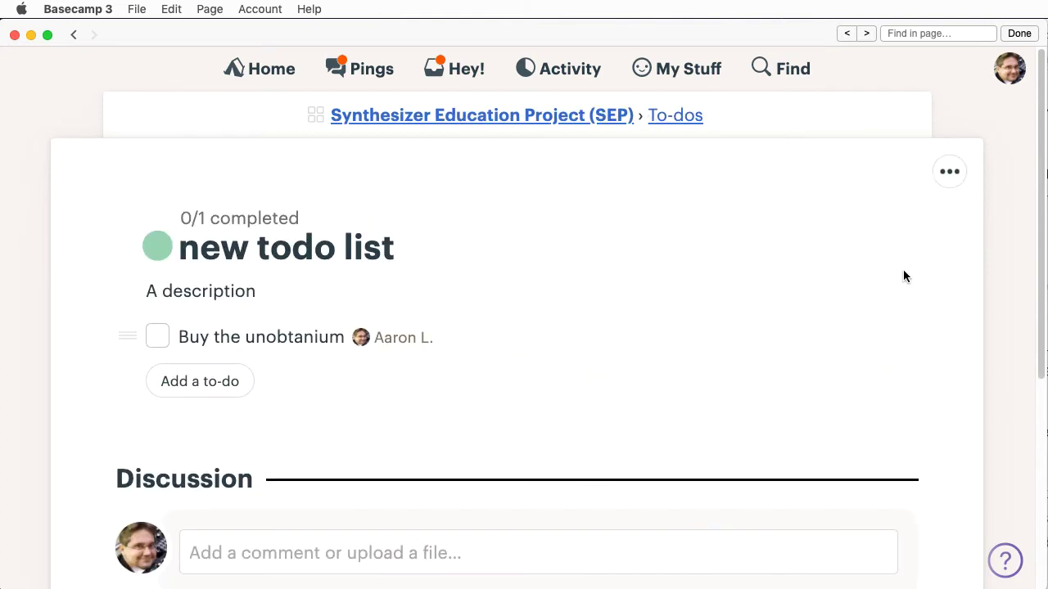
- Review the to-do list's subscriber section and open Docs & Files in the Synthesizer Education Project (SEP)
left_click_drag(1033, 244, 1031, 466)
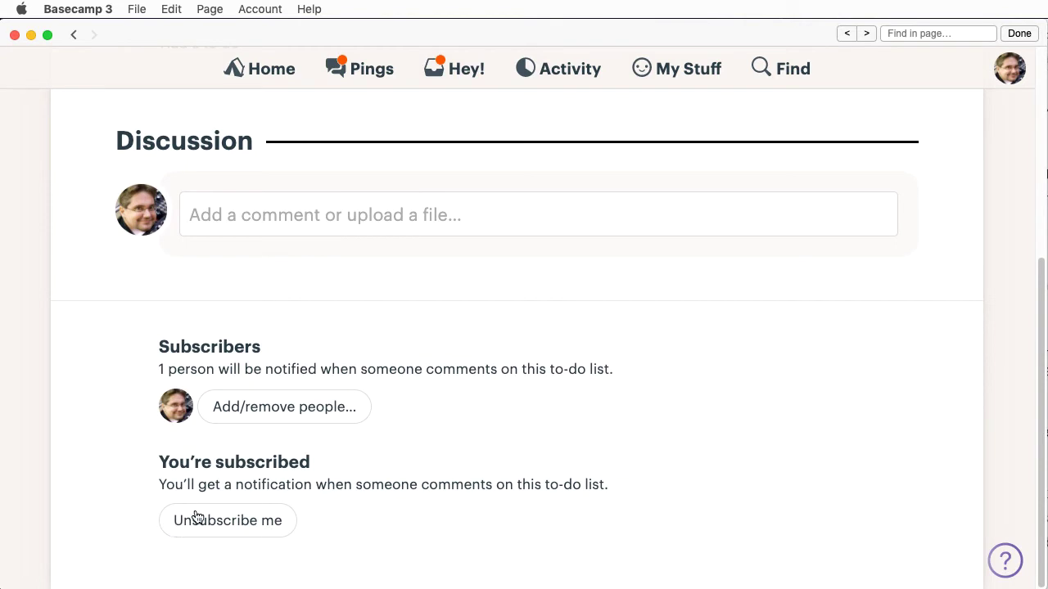
scroll(988, 457, "up", 10)
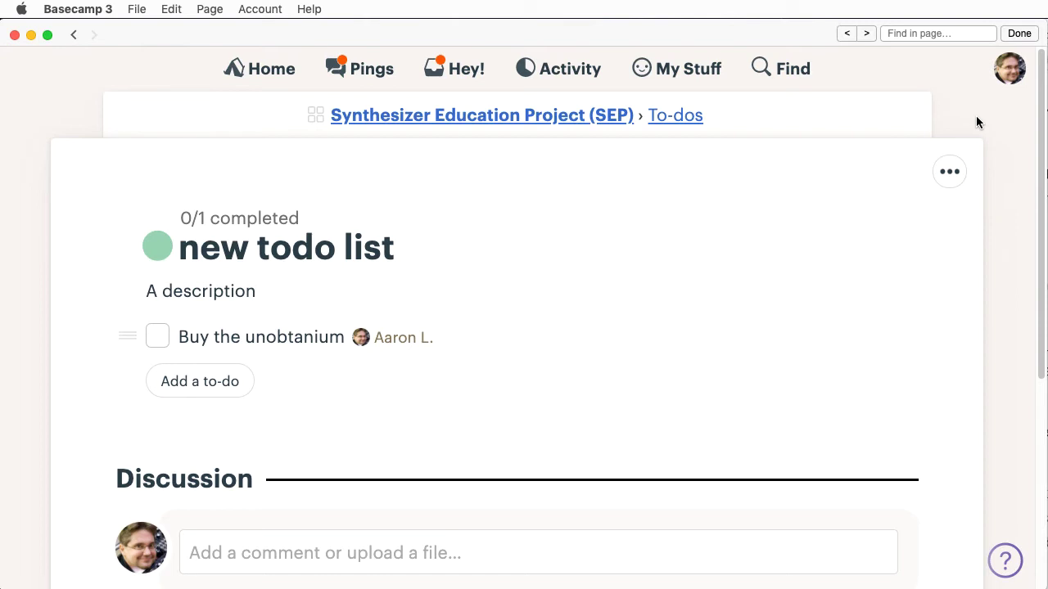
scroll(264, 360, "down", 5)
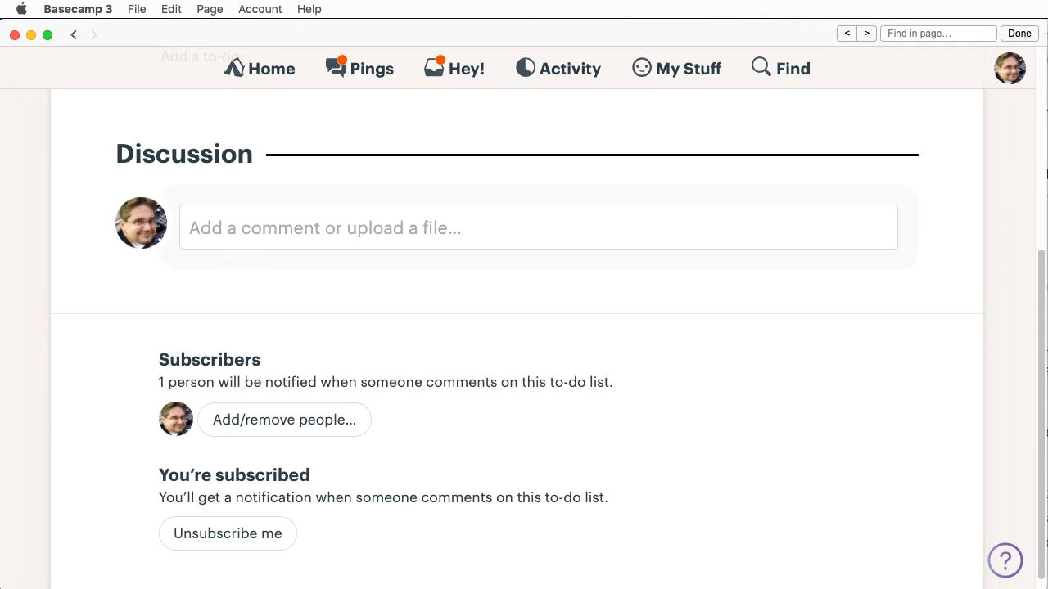
scroll(593, 106, "up", 8)
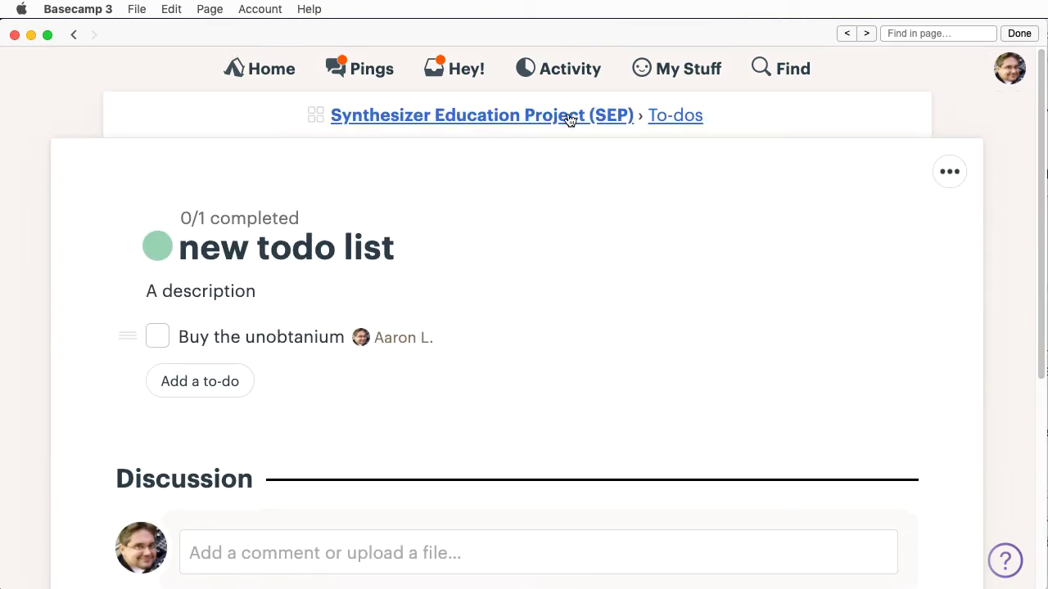
left_click(566, 116)
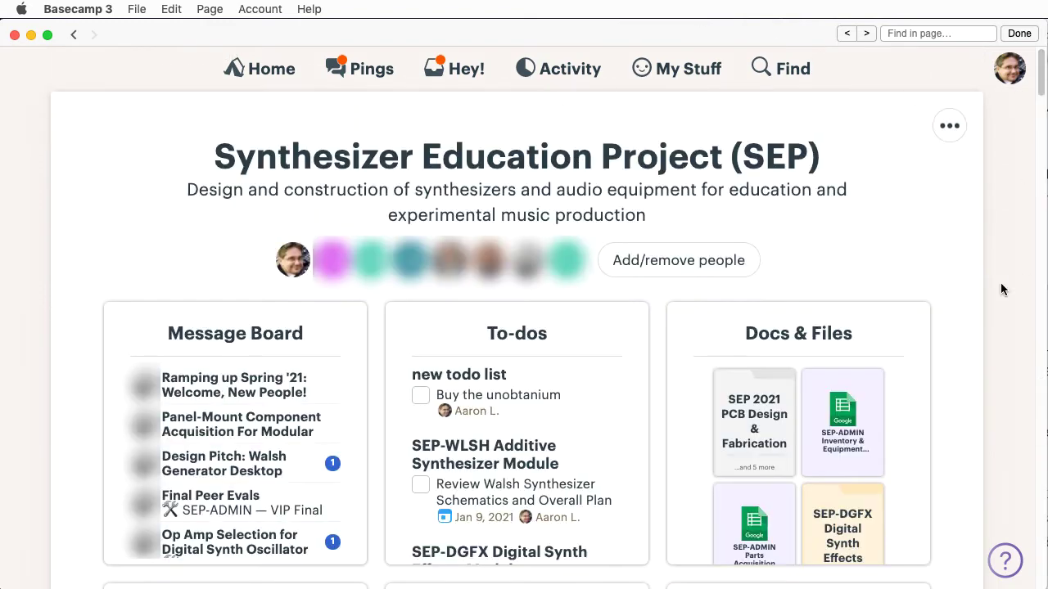
left_click(831, 336)
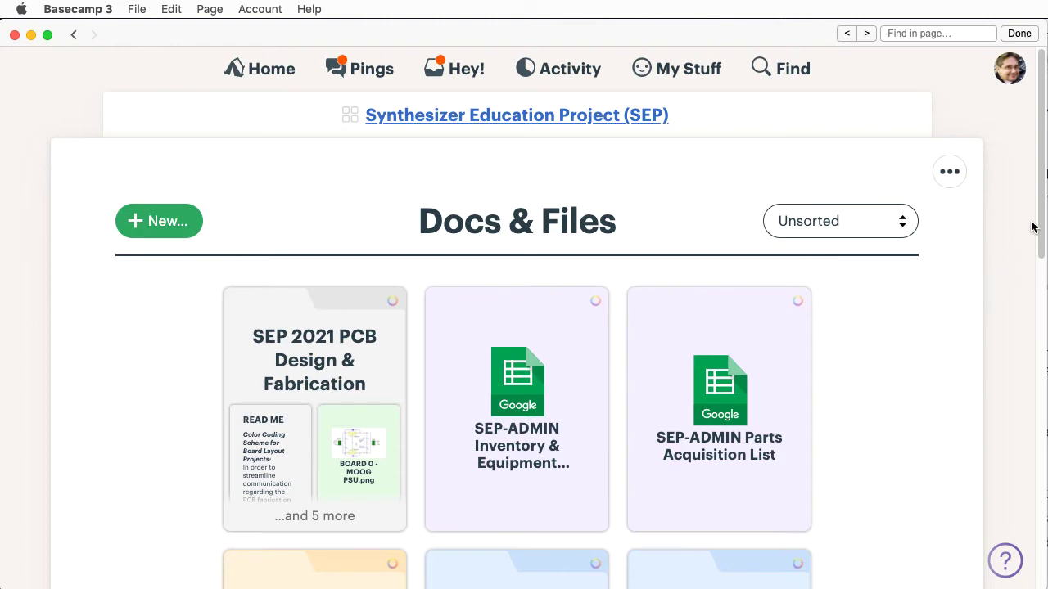
- Open the "SEP 2021 PCB Design & Fabrication" folder and view the Moog PSU and Dual Slew Rate Limiter schematics
mouse_move(1034, 227)
left_mouse_down()
mouse_move(1037, 320)
mouse_move(1003, 528)
mouse_move(1000, 413)
mouse_move(1037, 300)
mouse_move(1037, 218)
left_mouse_up()
left_click(336, 355)
left_click(552, 328)
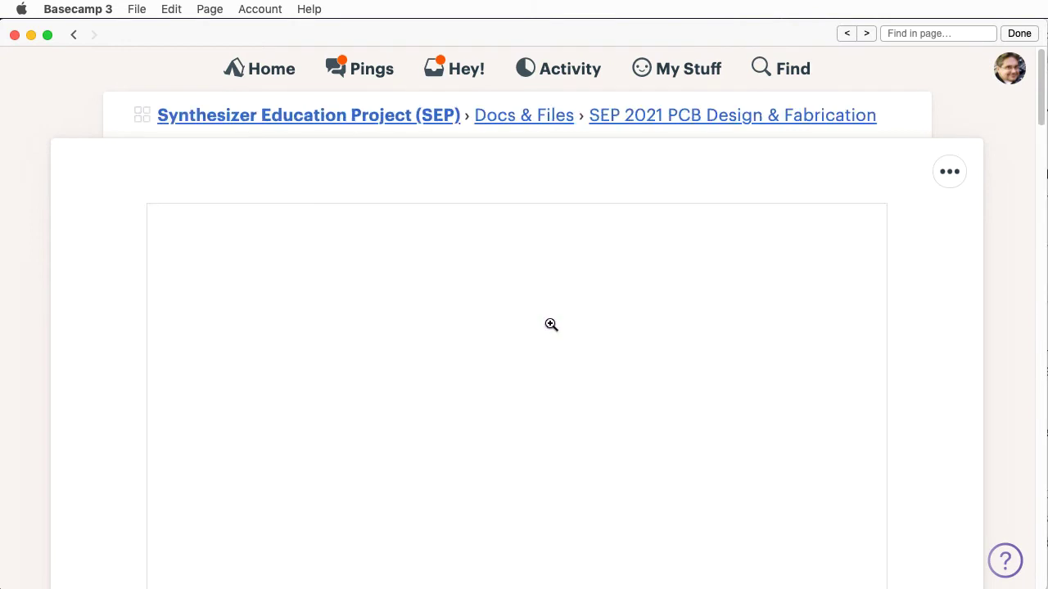
left_click(74, 36)
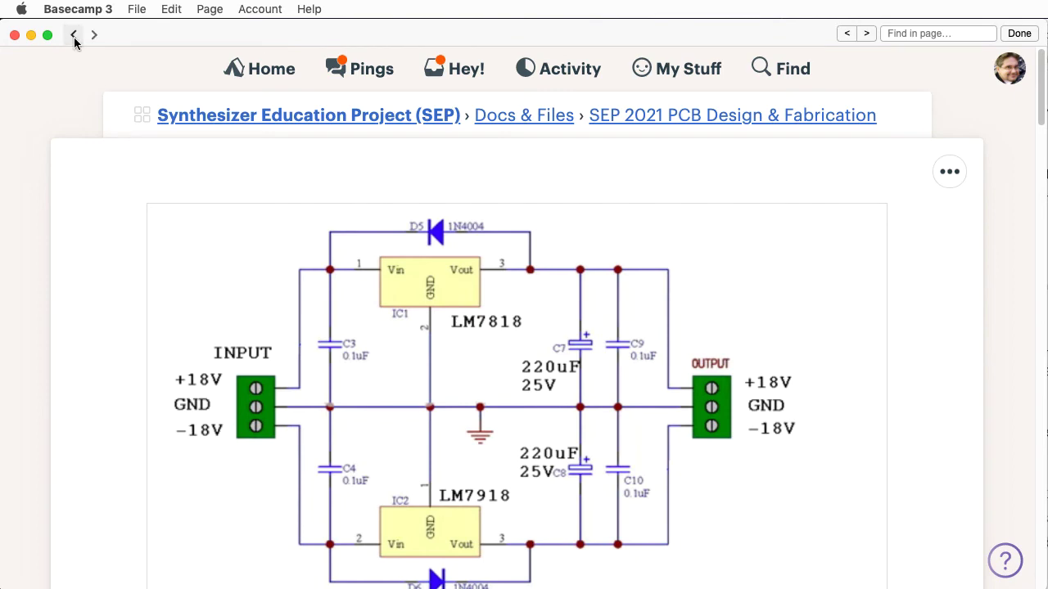
left_click_drag(1040, 221, 1027, 496)
left_click(738, 336)
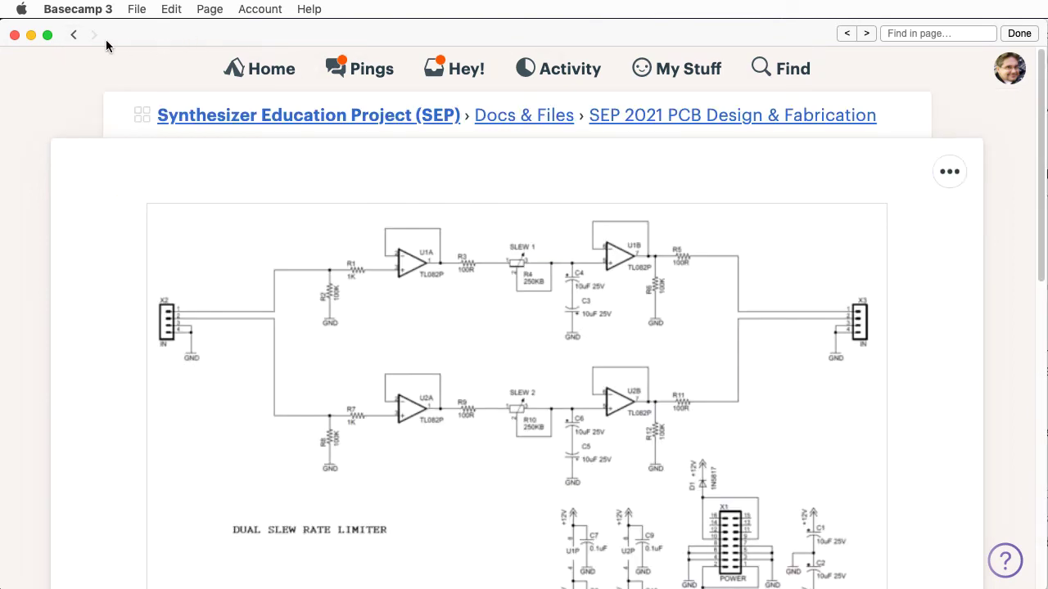
left_click(73, 35)
scroll(1043, 212, "up", 5)
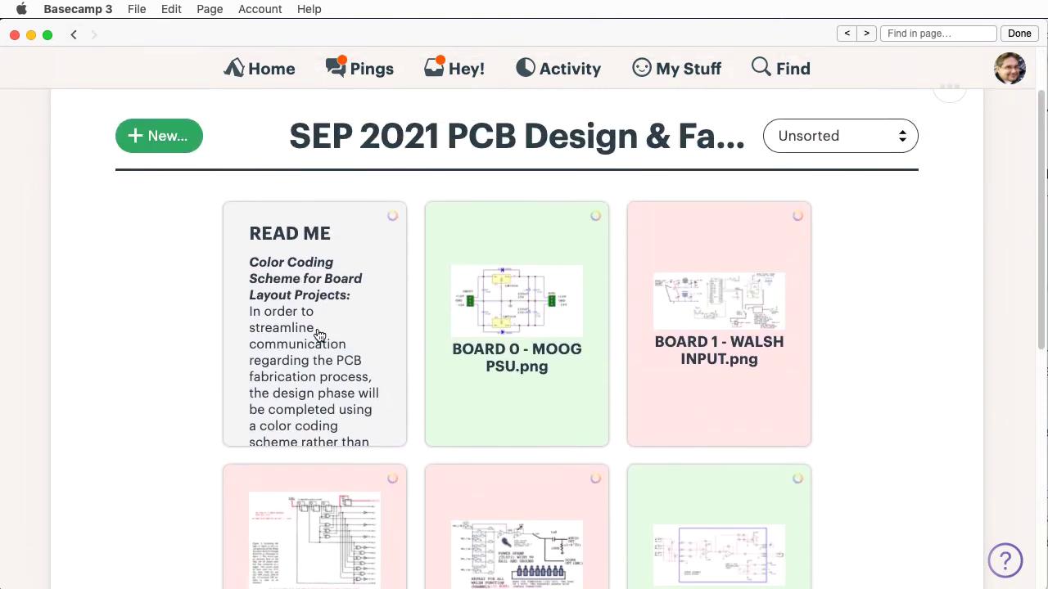
- Open the READ ME document for editing, try adding "editeditd" and a mention after the color coding heading, and discard both
left_click(318, 336)
left_click(950, 171)
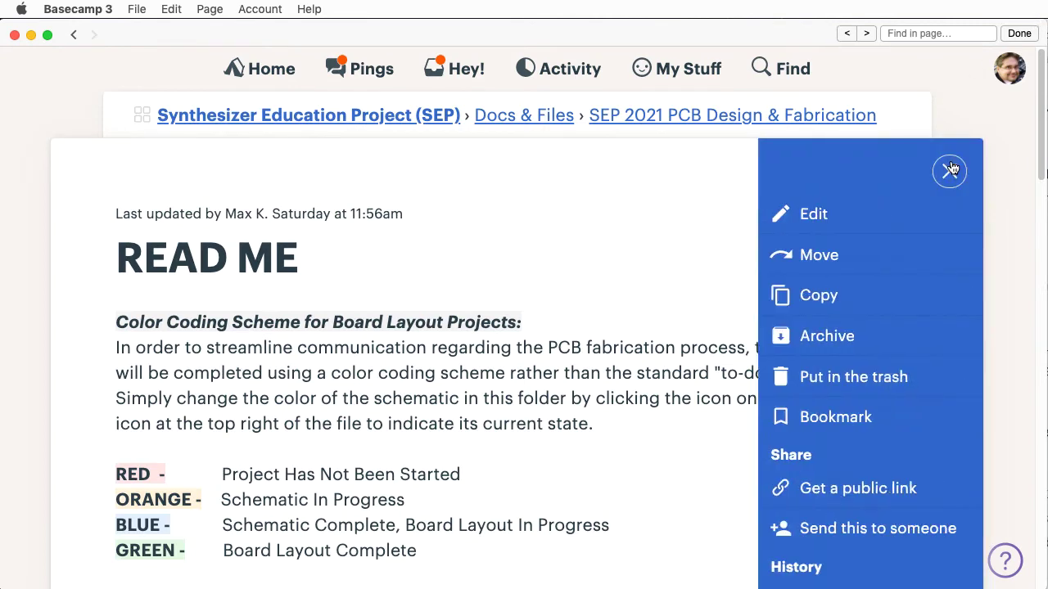
left_click(759, 215)
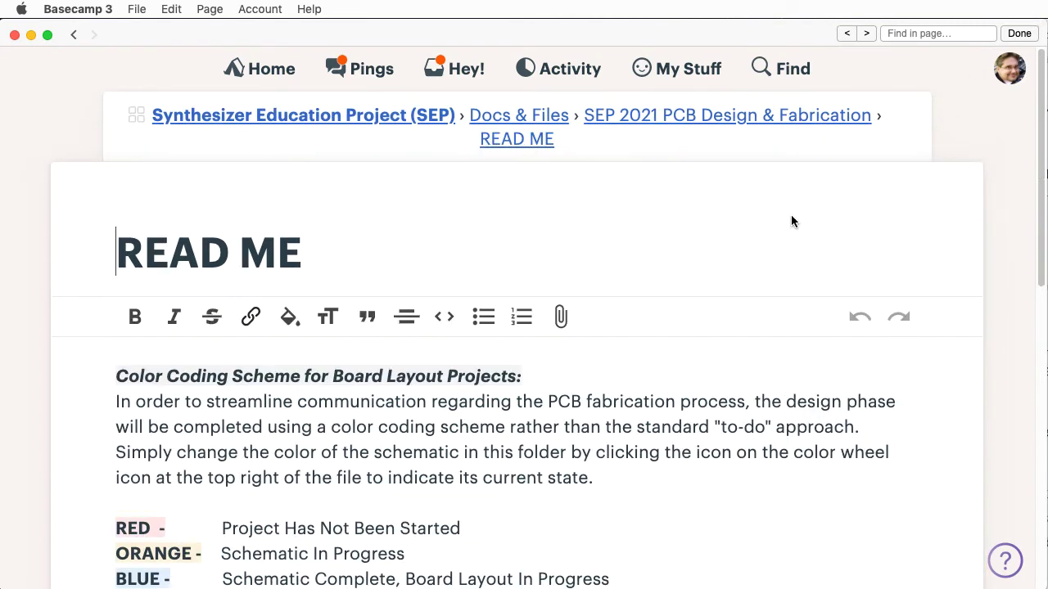
left_click(573, 375)
type("editeditd")
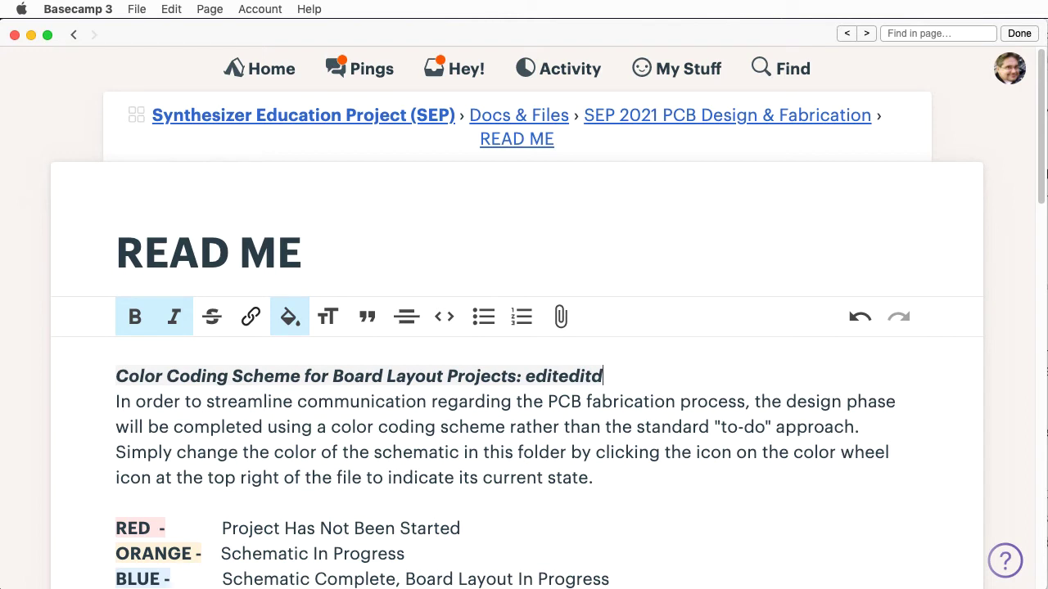
key("super+z")
key("super+z")
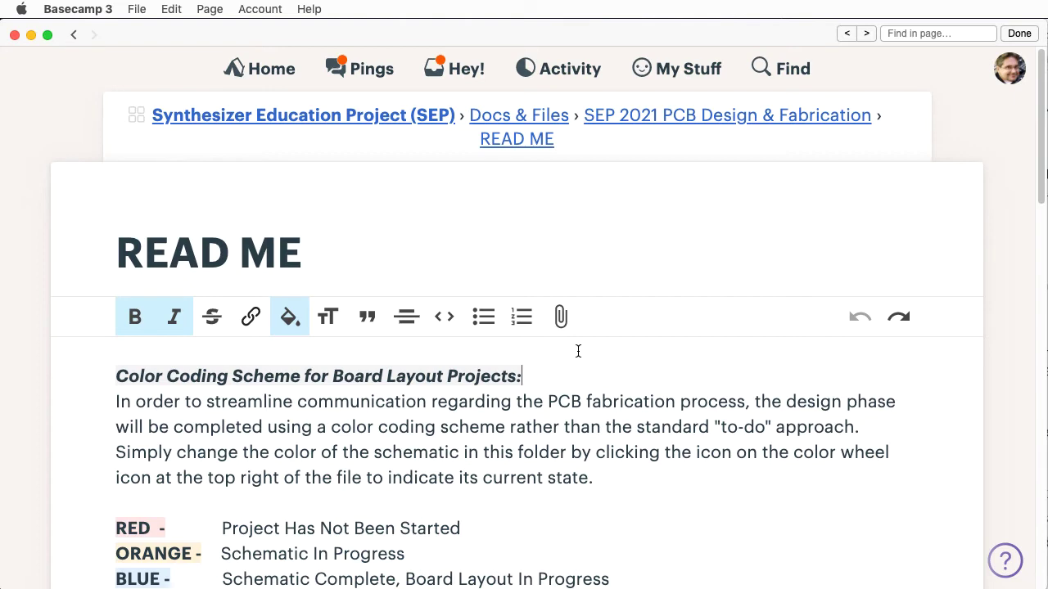
type("@")
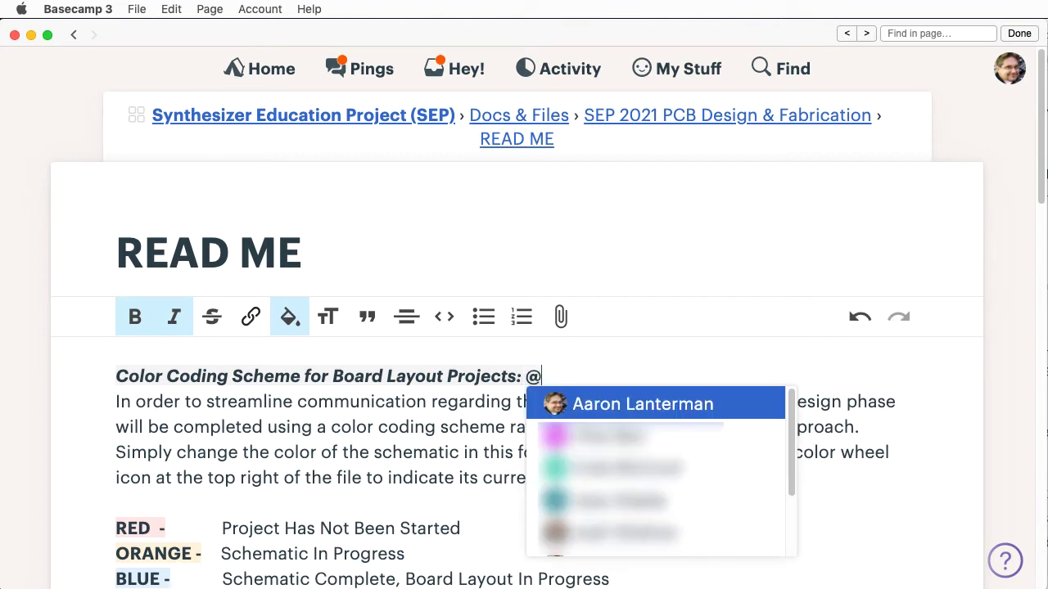
key("BackSpace")
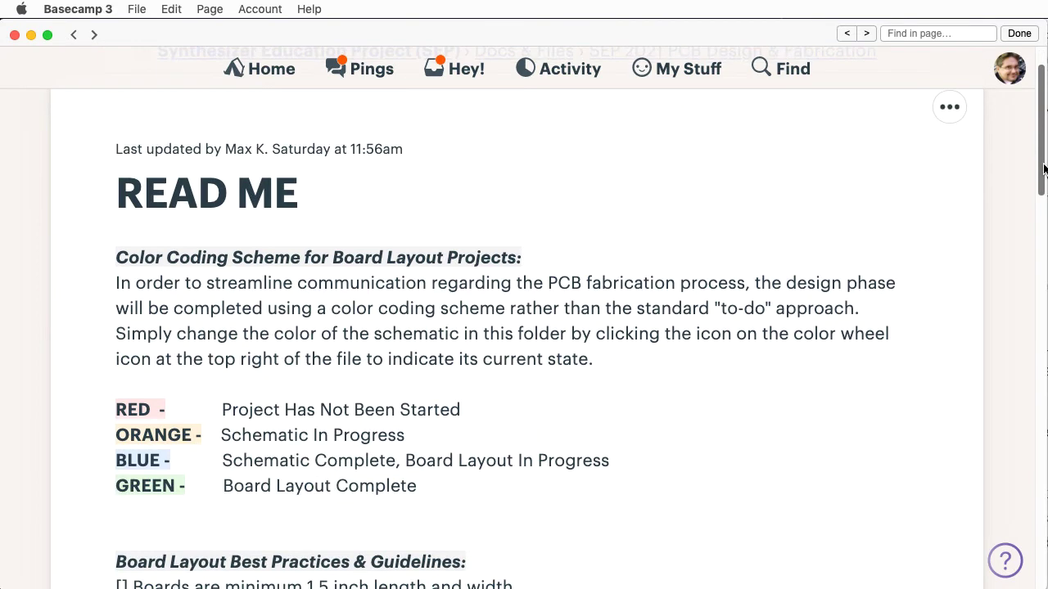
- Draft the comment "Add a comment" in the READ ME document's discussion and clear it without posting
left_click_drag(1044, 169, 1024, 559)
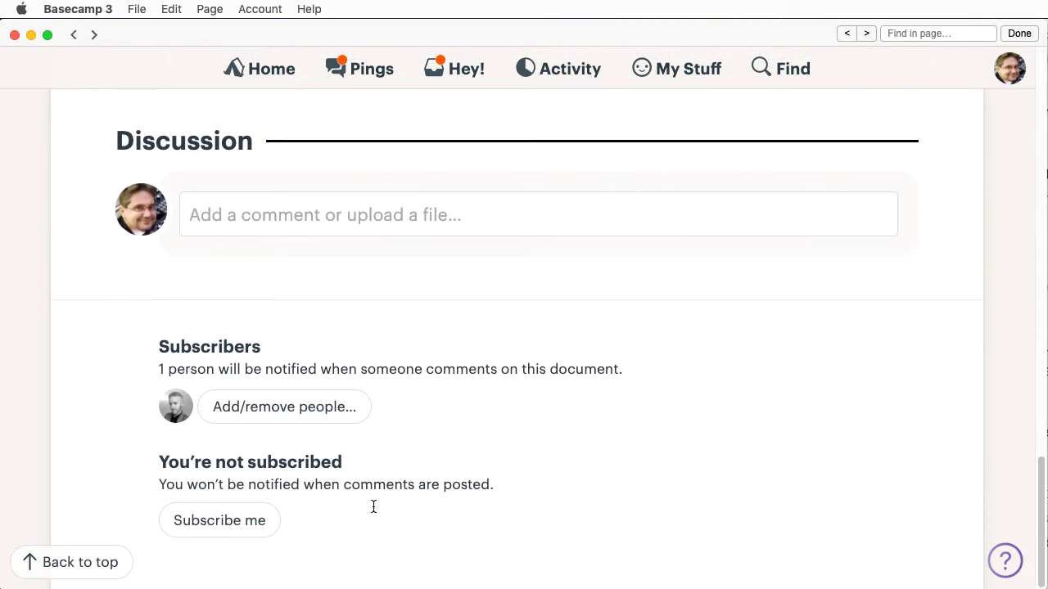
left_click(310, 214)
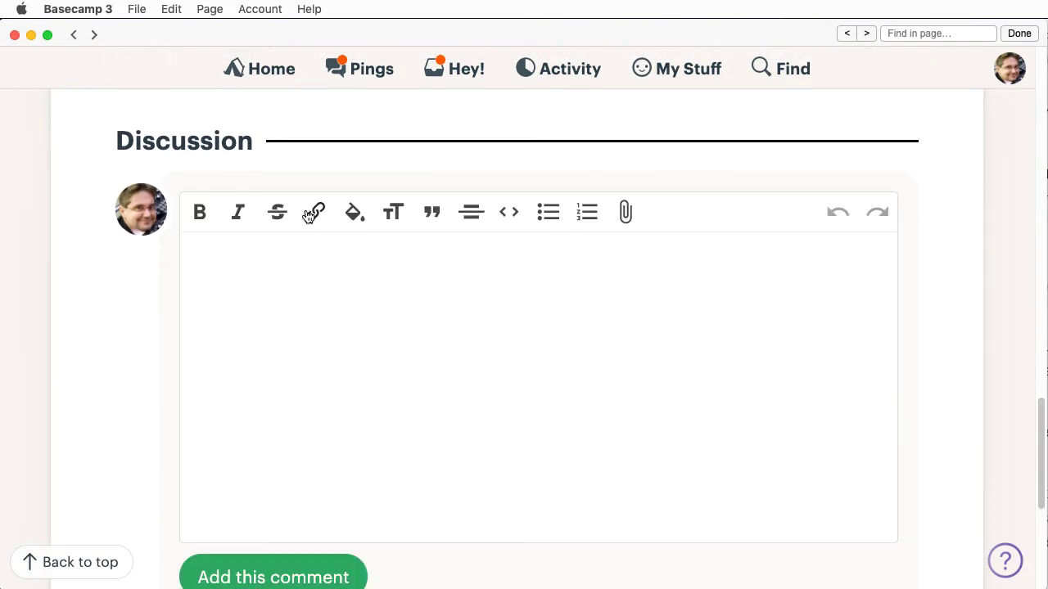
type("Add a comment")
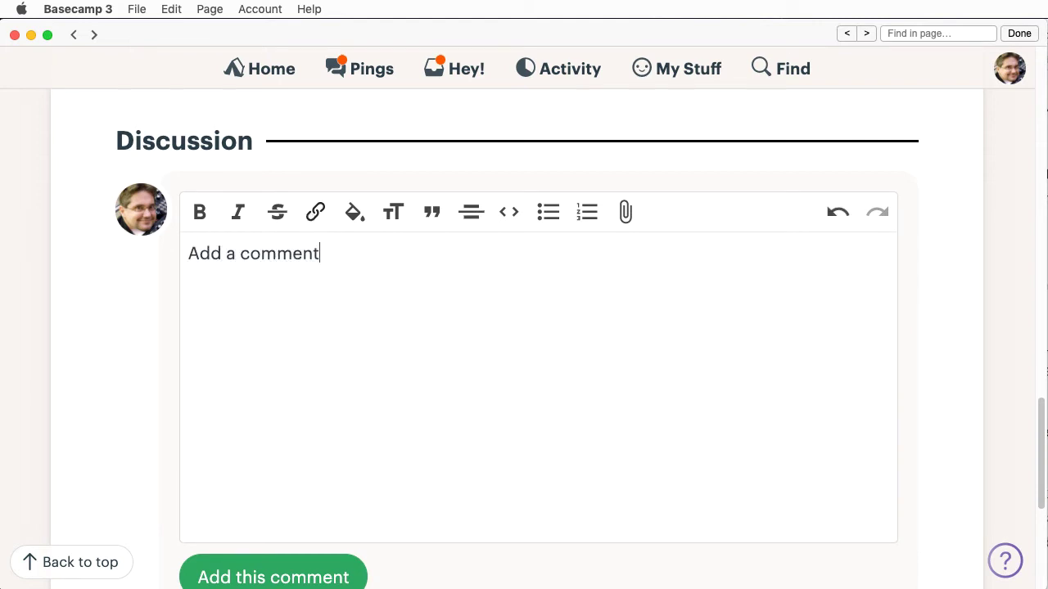
key("super+a")
key("BackSpace")
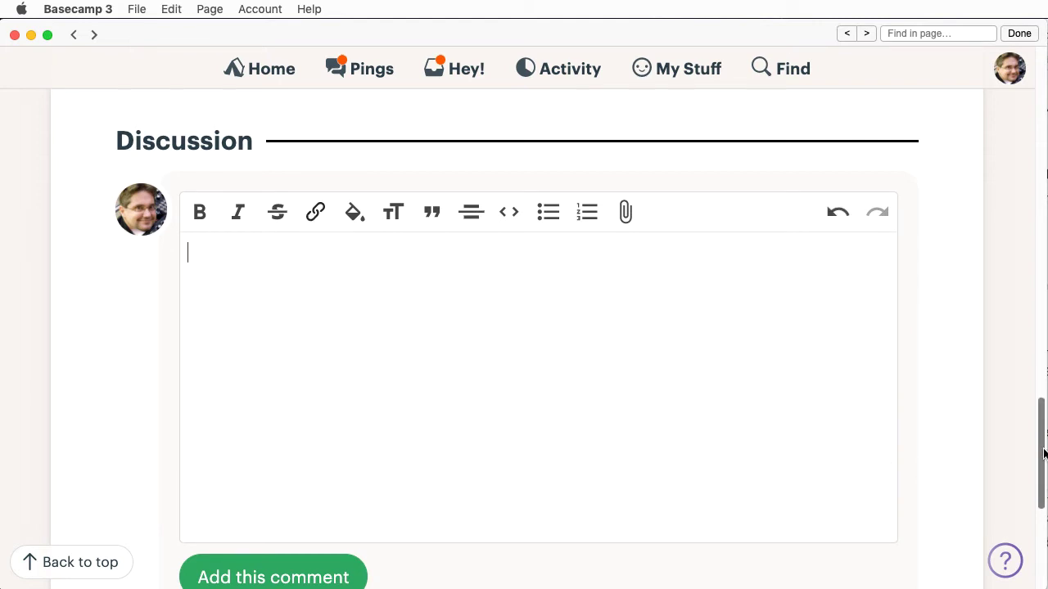
- Subscribe yourself to the READ ME document's comment notifications and unsubscribe again
left_click_drag(1043, 452, 1035, 541)
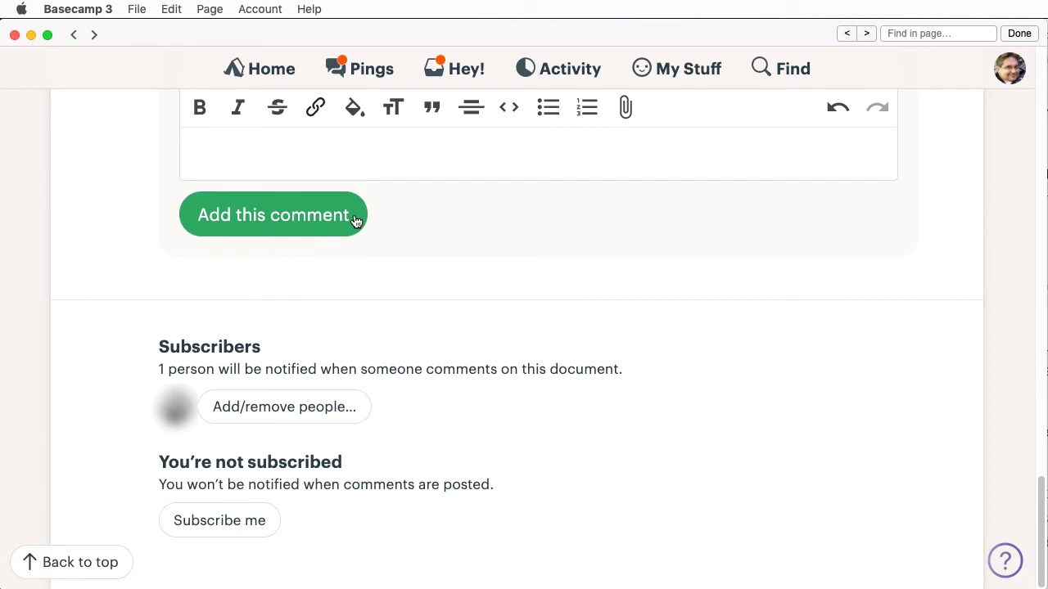
left_click(233, 530)
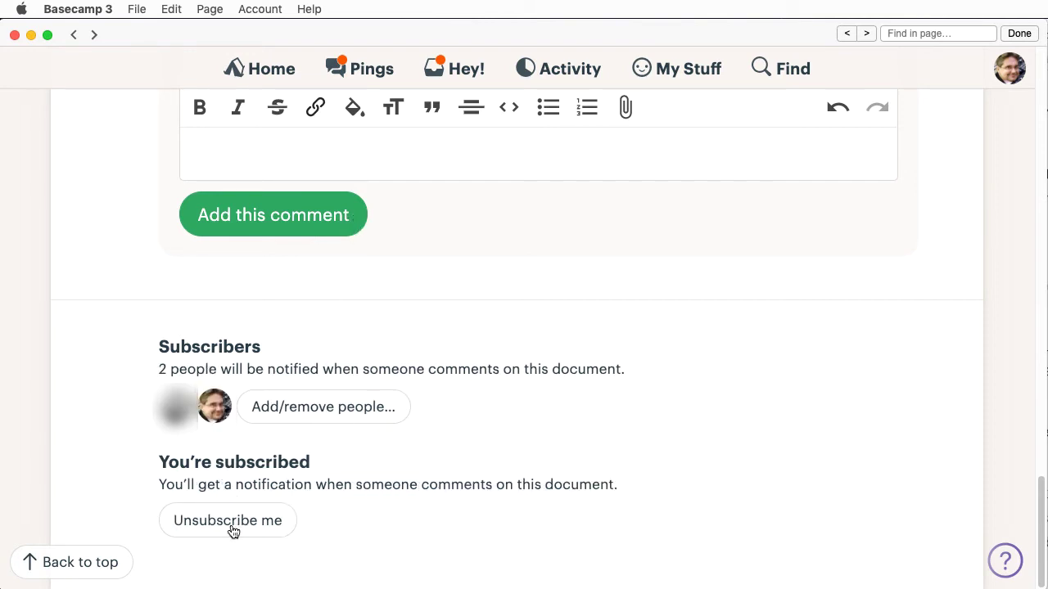
left_click(233, 530)
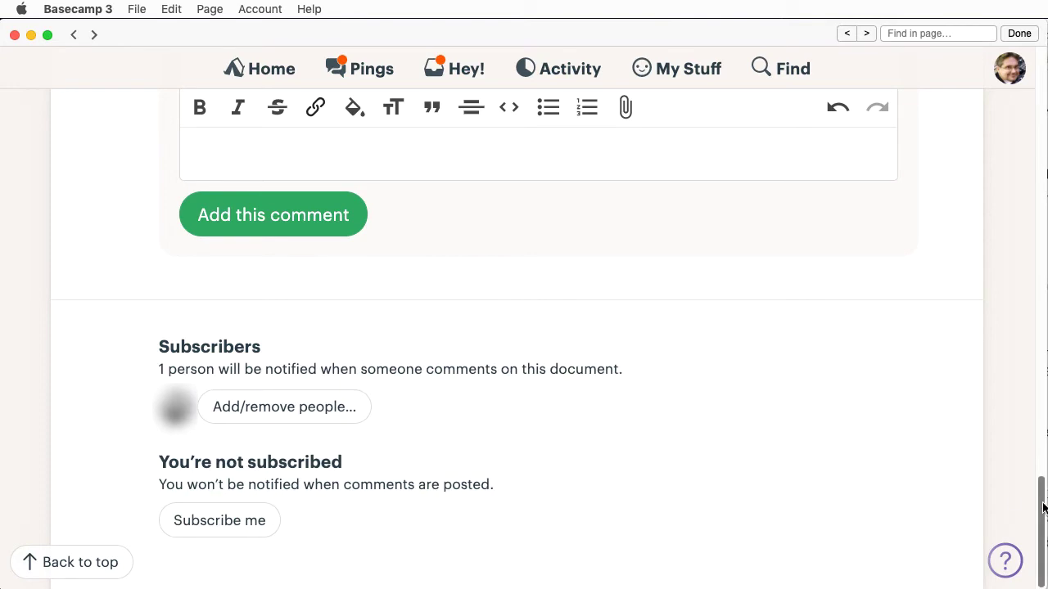
- Go back to the PCB folder, view the Walsh function channel mixer schematic, and return to Docs & Files
scroll(1028, 498, "up", 20)
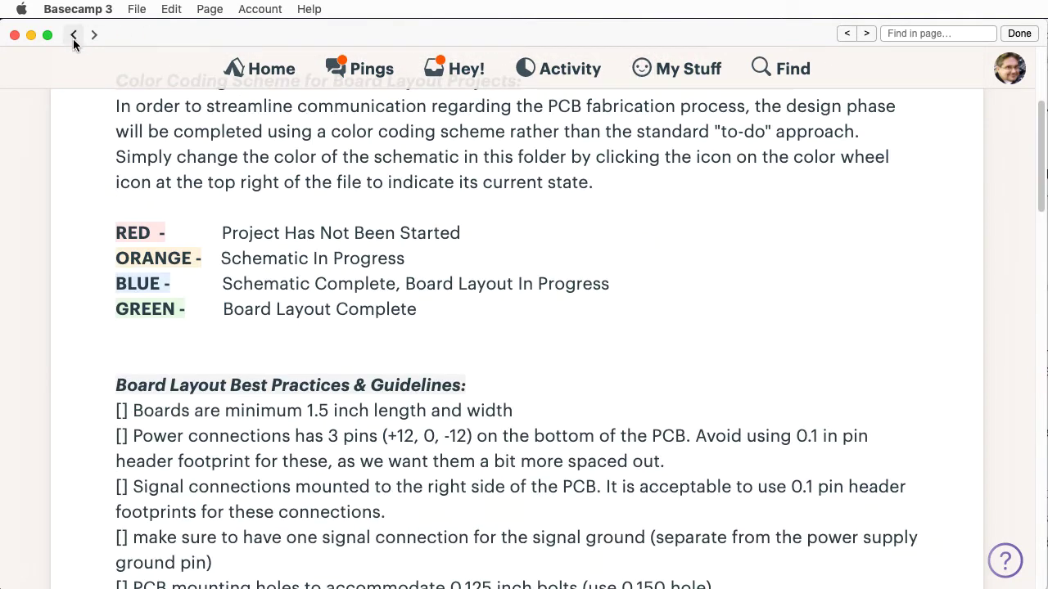
left_click(74, 35)
left_click(531, 544)
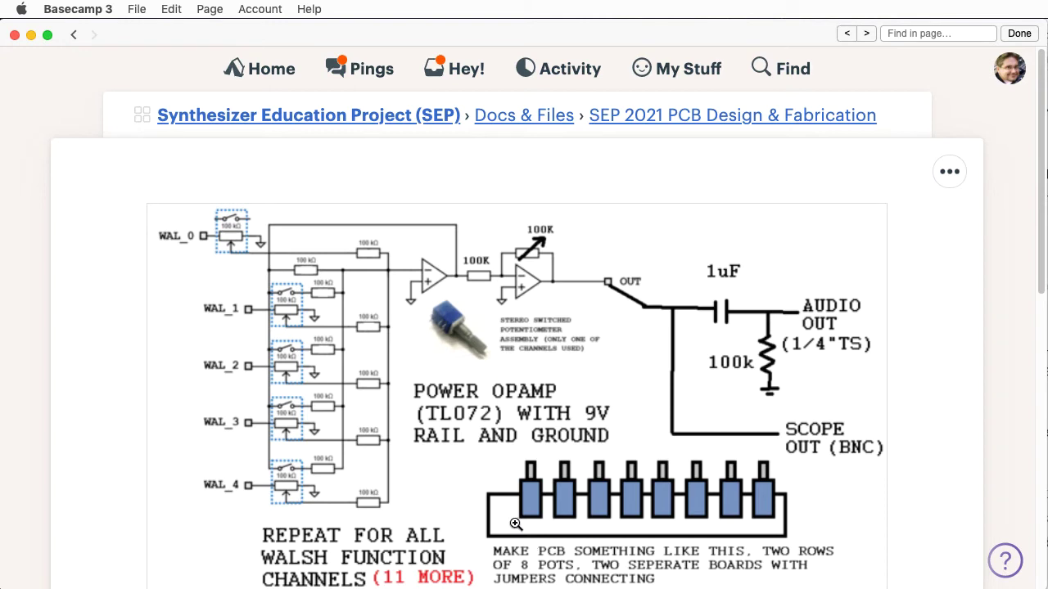
left_click(74, 34)
left_click(74, 34)
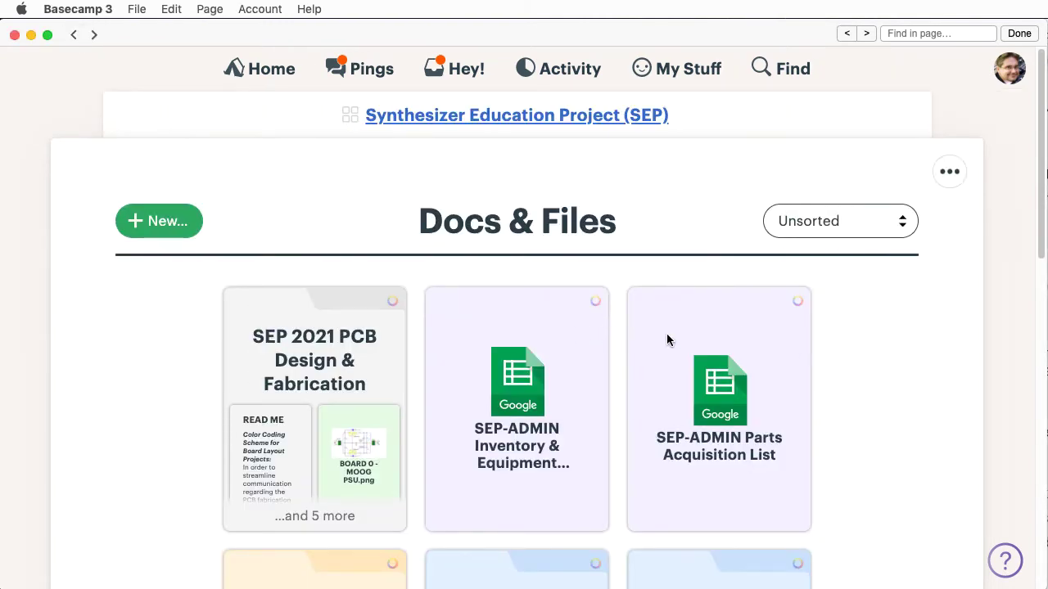
- Check the sort order options for Docs & Files, keep Unsorted, and browse down to the last folders
left_click_drag(750, 339, 815, 237)
left_click(815, 237)
left_click(845, 223)
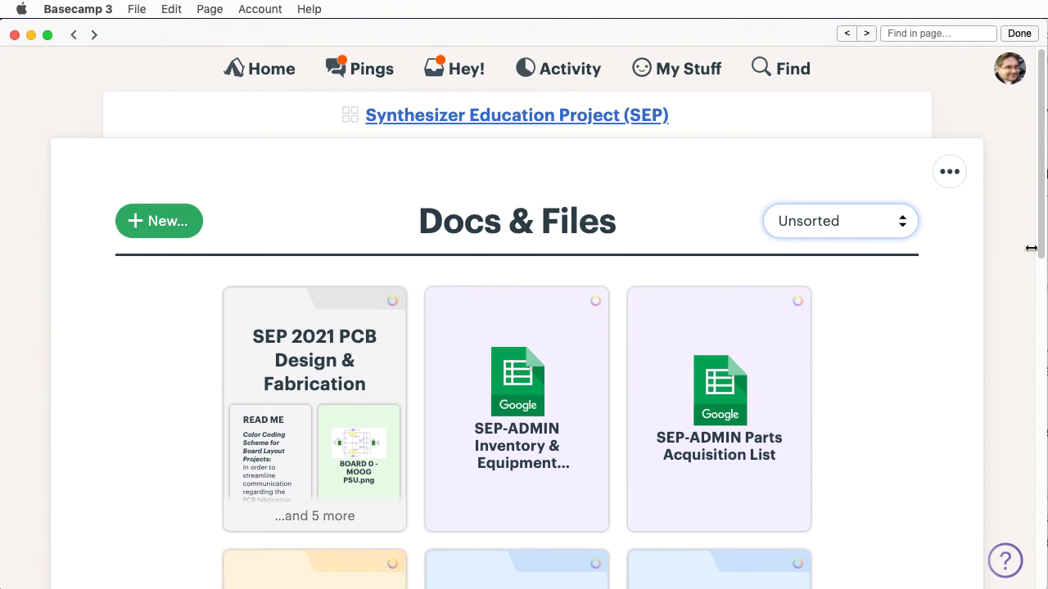
scroll(1031, 248, "down", 10)
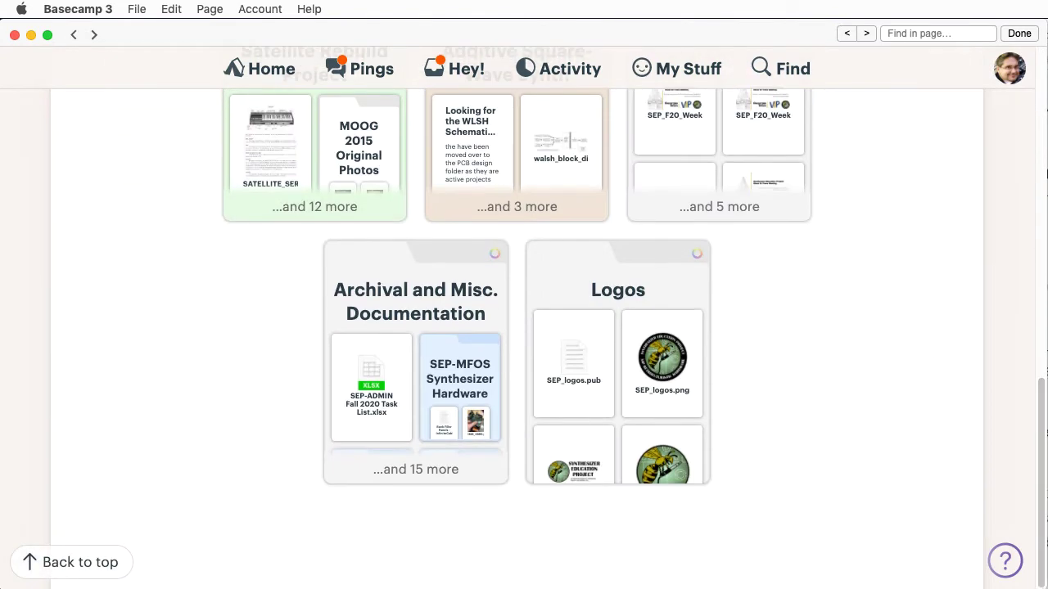
- Switch to Finder and add thesisReport_dynamic_waveterrain.pdf to the project's Docs & Files as a new upload
key("super+Tab")
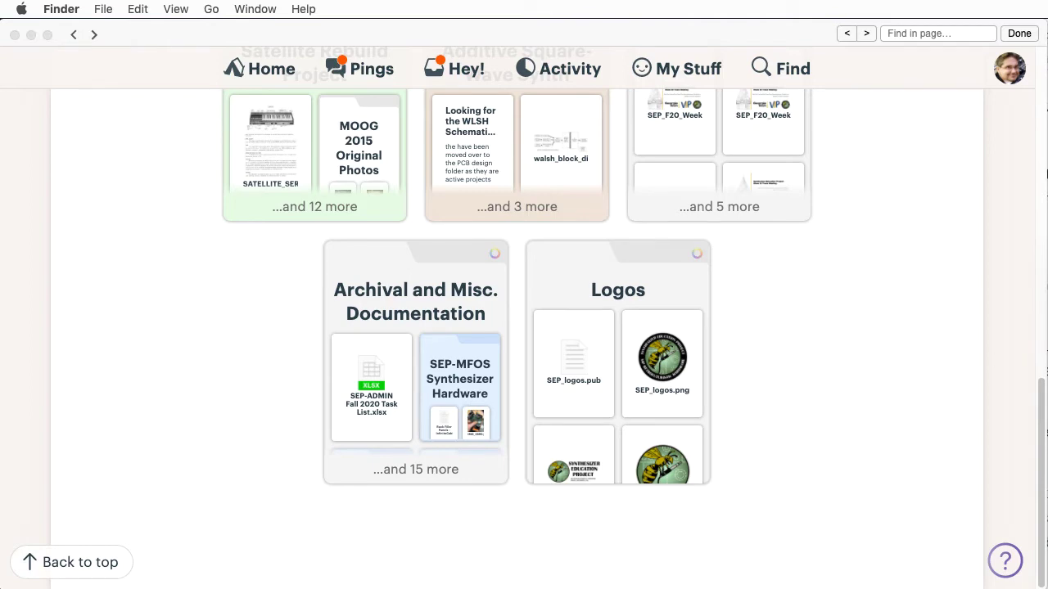
left_click_drag(1040, 360, 788, 356)
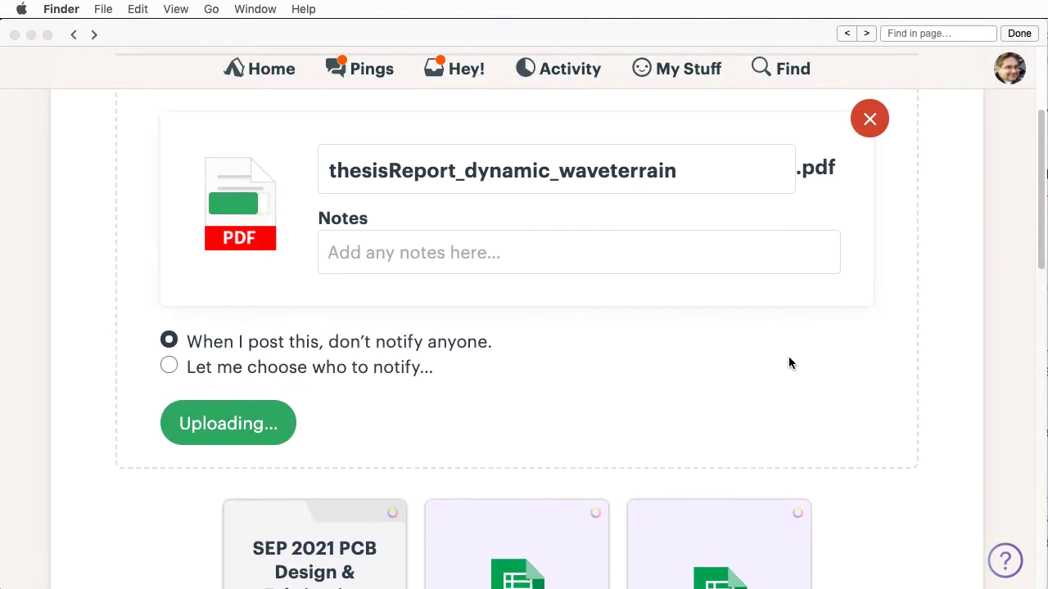
- Add the note "This is just a demo of uploading files to Docs & Files" to the PDF and view its attachment file chooser without attaching anything
left_click(429, 247)
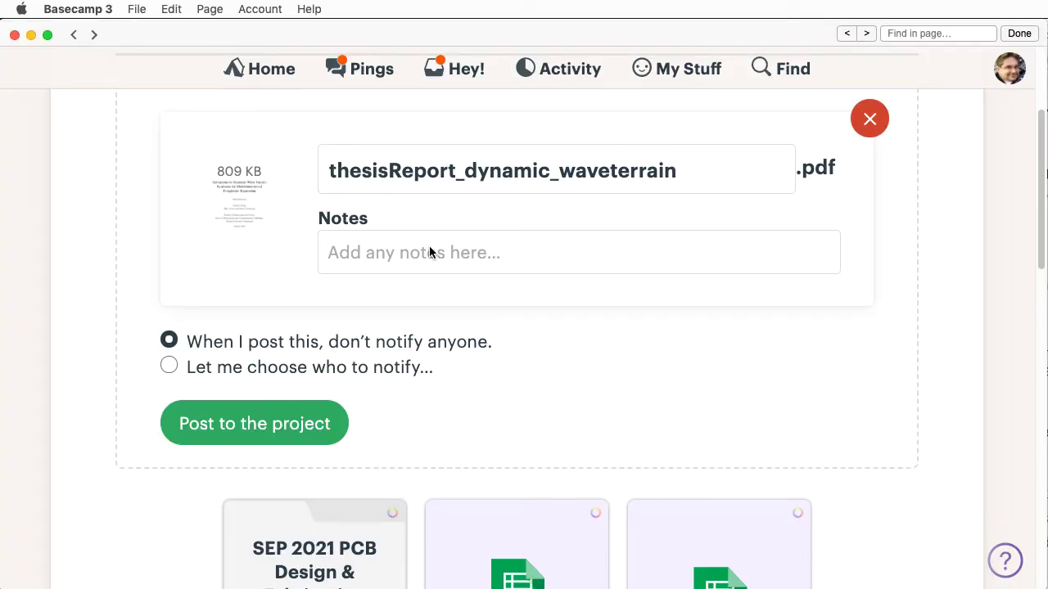
left_click(429, 252)
type("This is just a d")
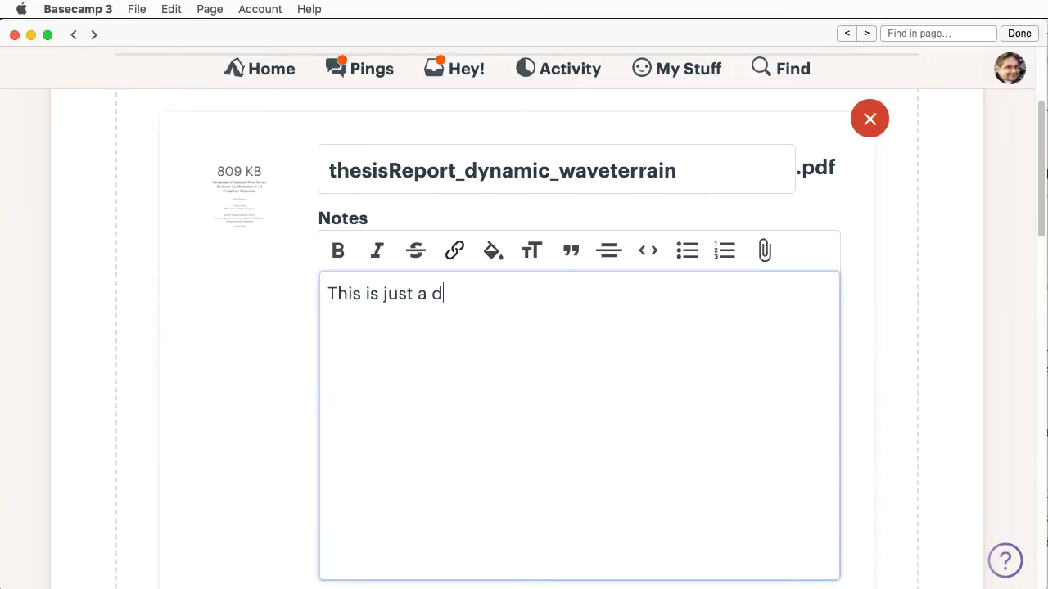
type("emo of uploading files ")
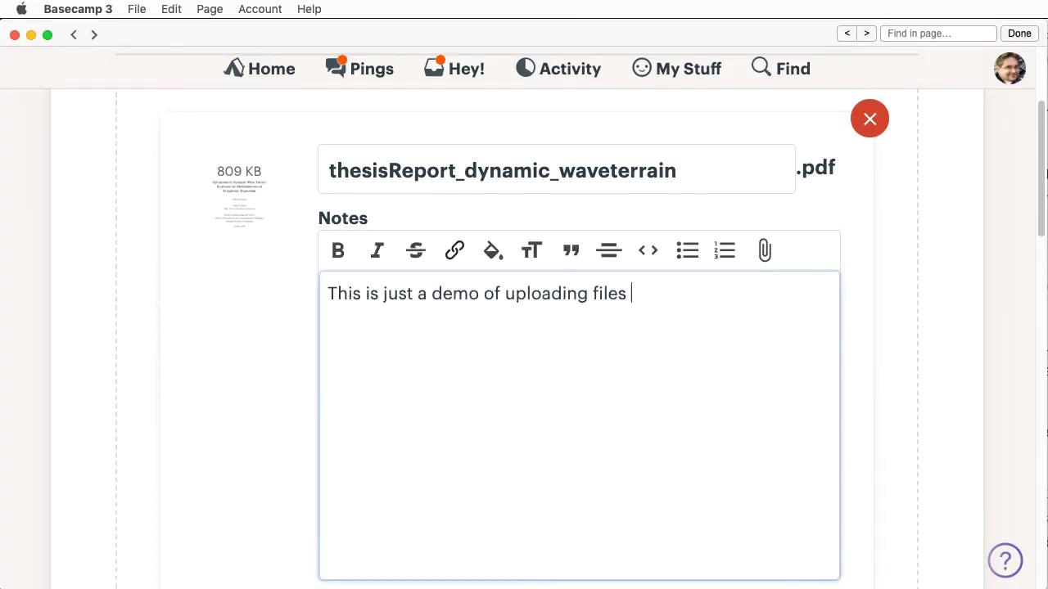
type("to Docs")
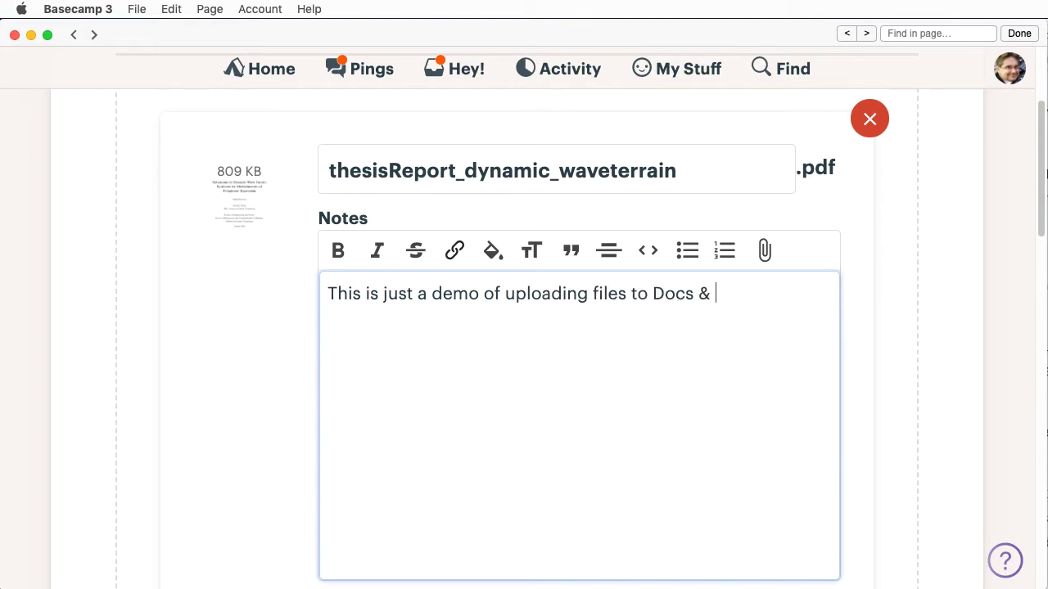
type(" & Files")
left_click(767, 253)
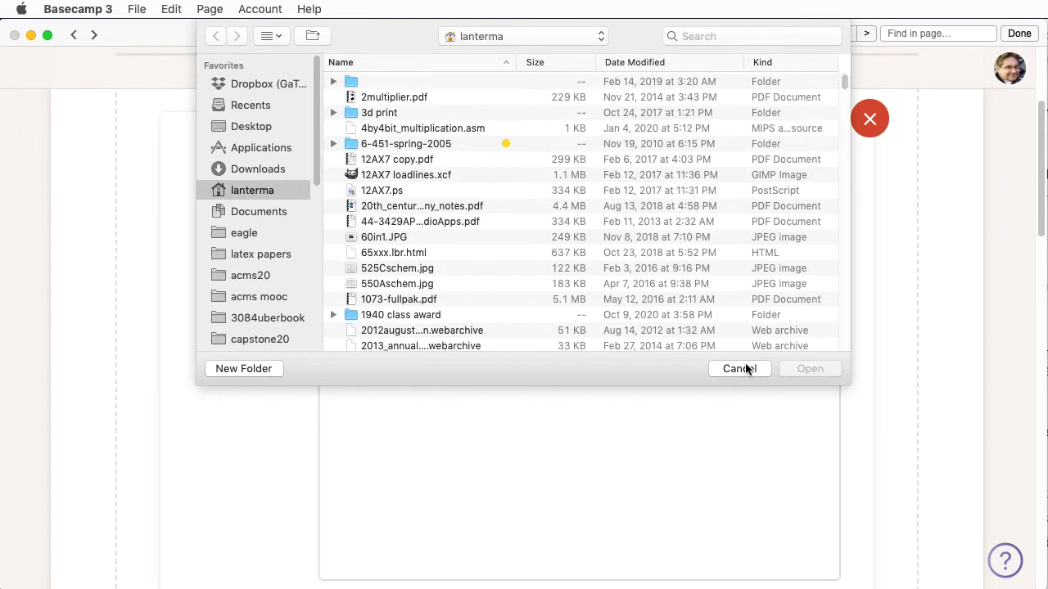
left_click(743, 368)
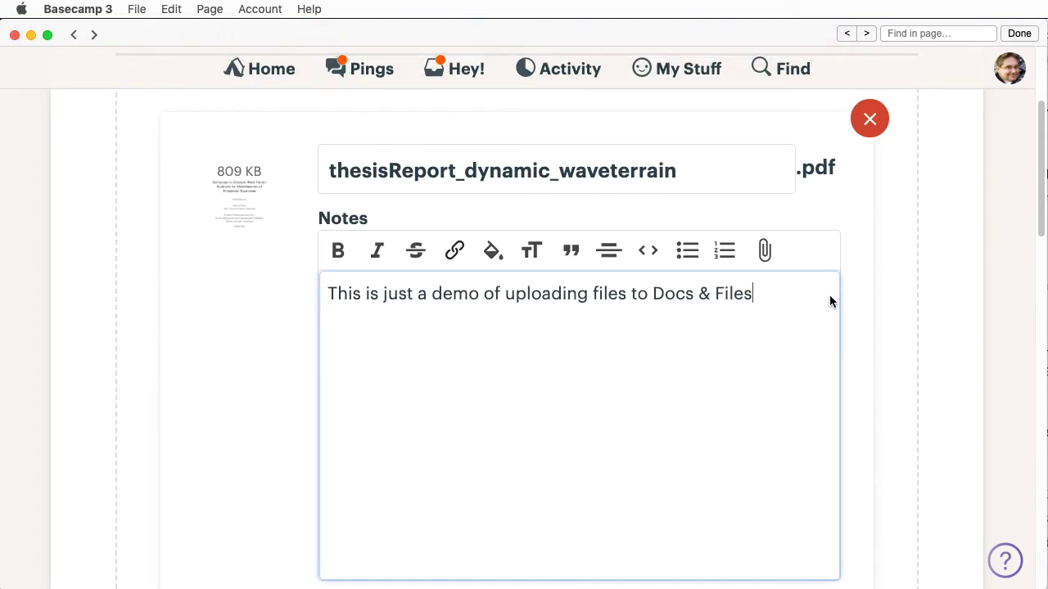
- Set the upload's notification option to "Let me choose who to notify" and open the list of people
left_click_drag(1040, 205, 1030, 282)
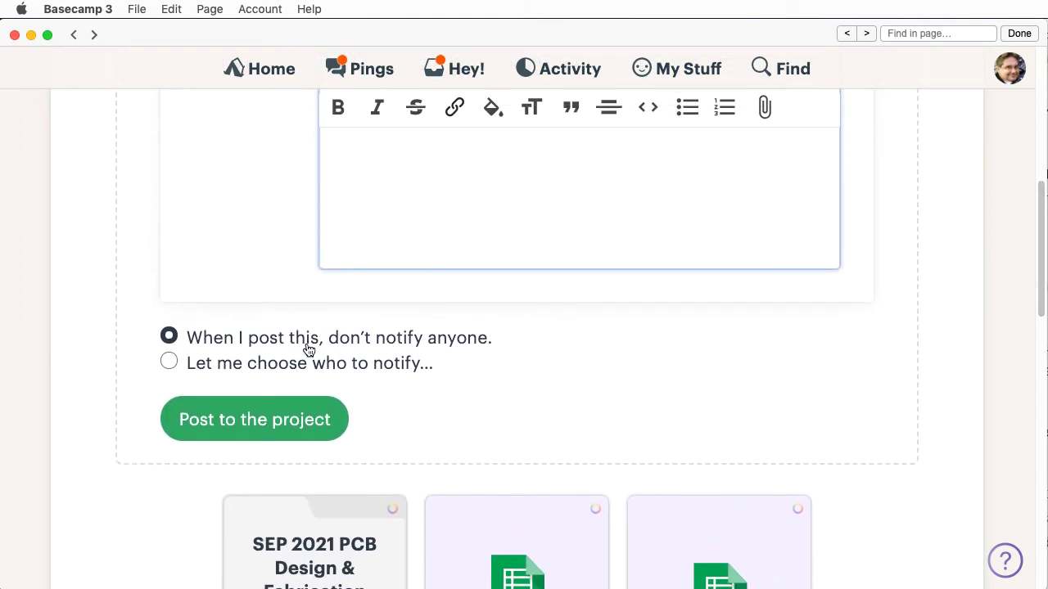
left_click(168, 362)
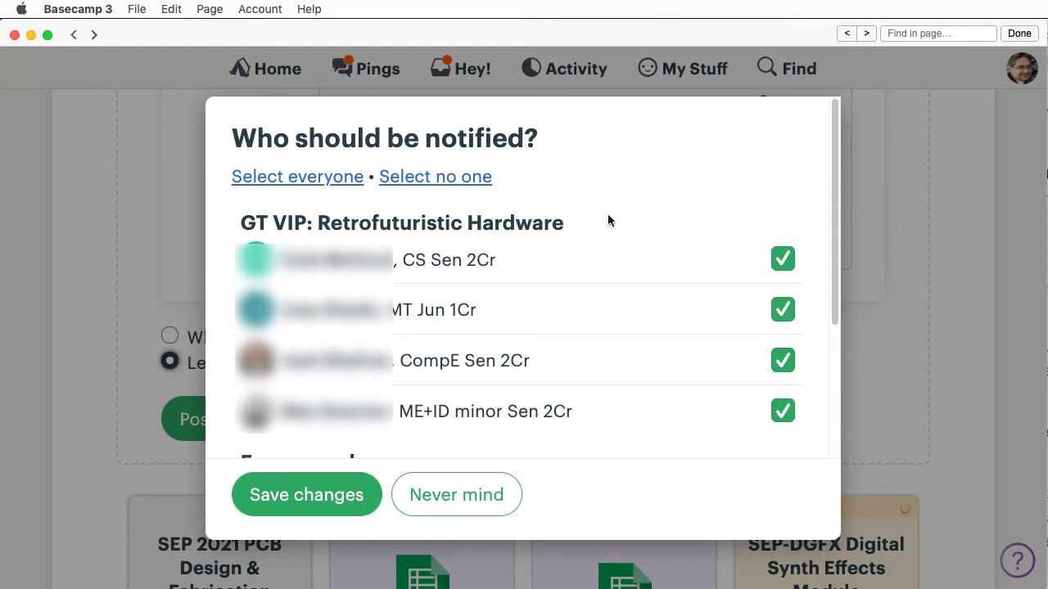
left_click(473, 185)
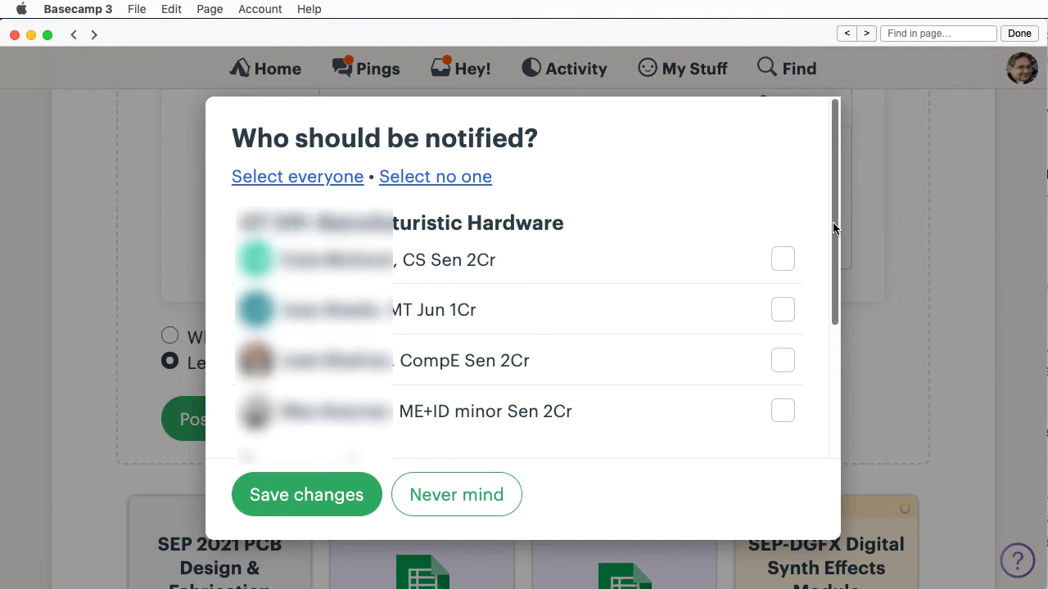
mouse_move(833, 228)
left_mouse_down()
mouse_move(834, 255)
mouse_move(834, 236)
left_mouse_up()
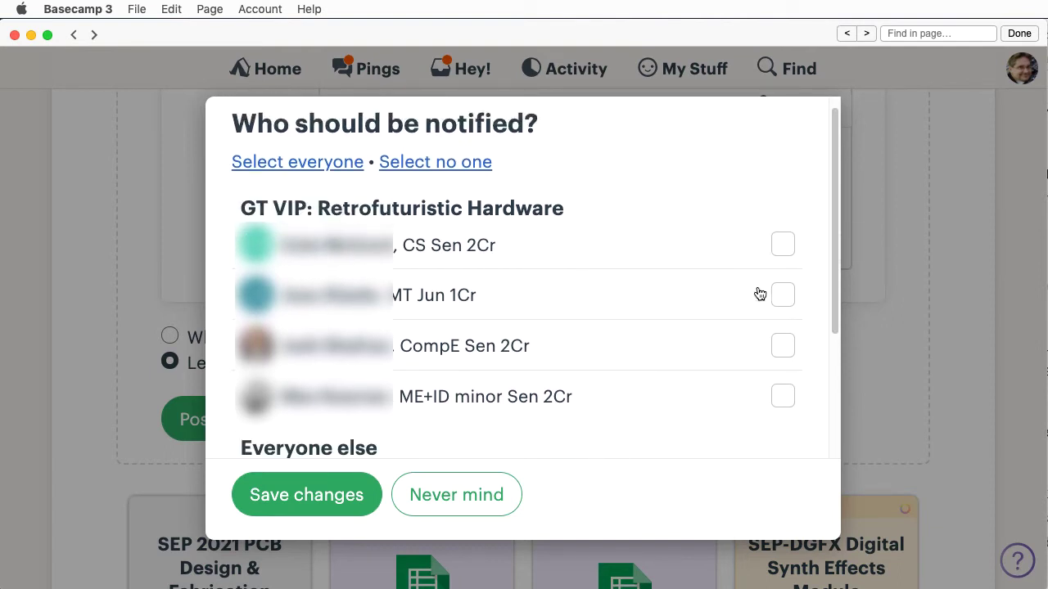
left_click(783, 294)
left_click(786, 294)
left_click(456, 495)
- Post thesisReport_dynamic_waveterrain.pdf to the project and return to the Docs & Files overview
scroll(433, 513, "up", 10)
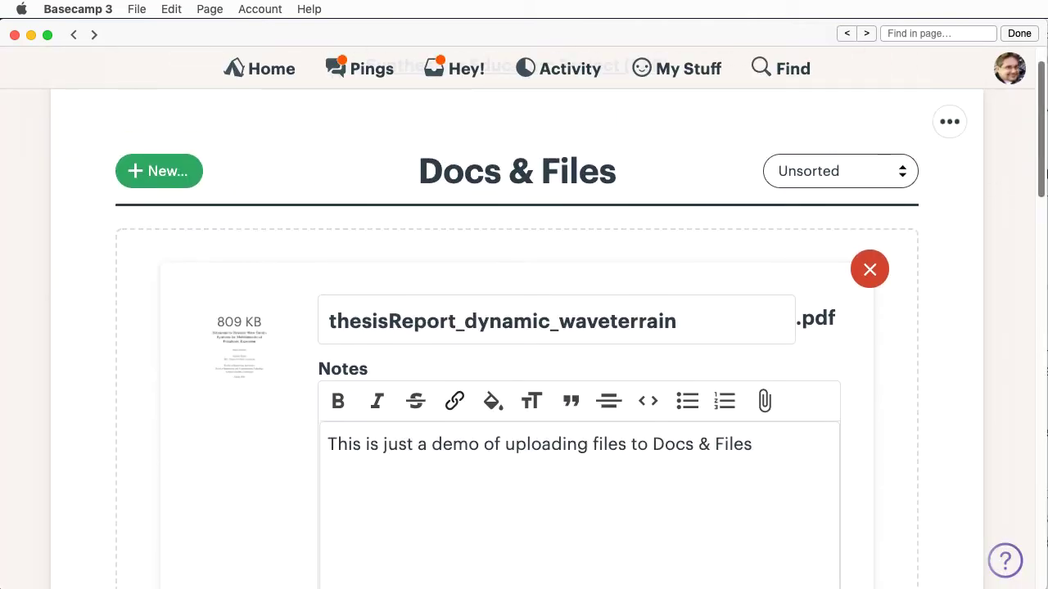
left_click_drag(1042, 191, 1042, 305)
left_click(314, 437)
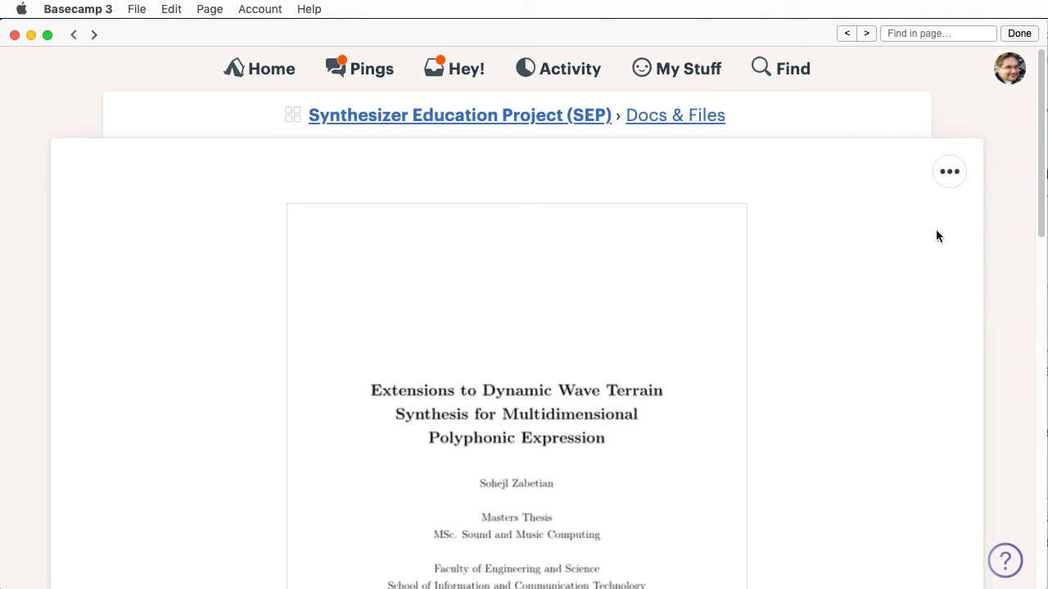
left_click(711, 116)
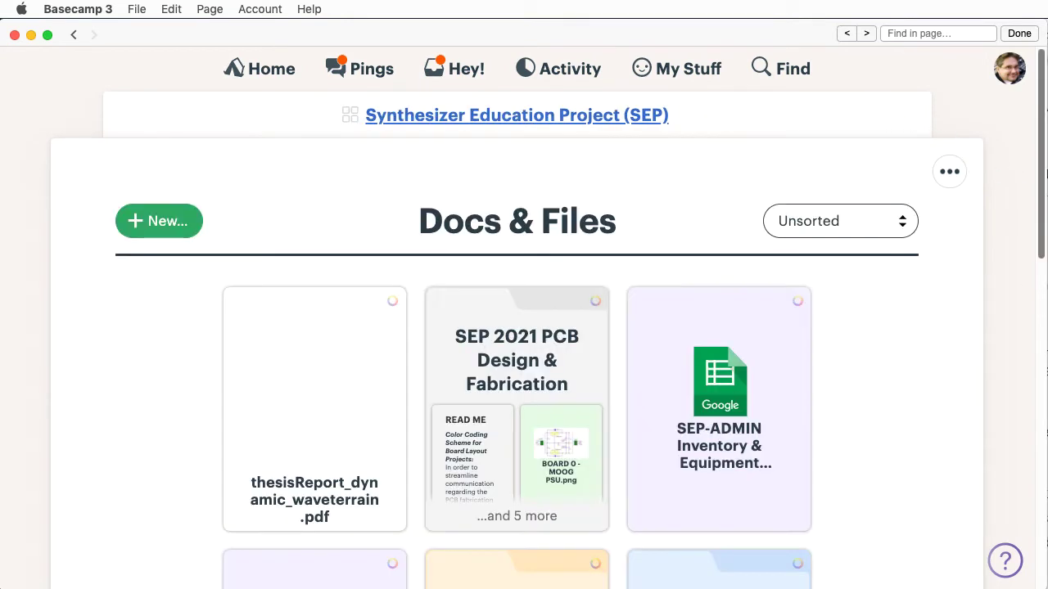
left_click_drag(1035, 237, 1035, 583)
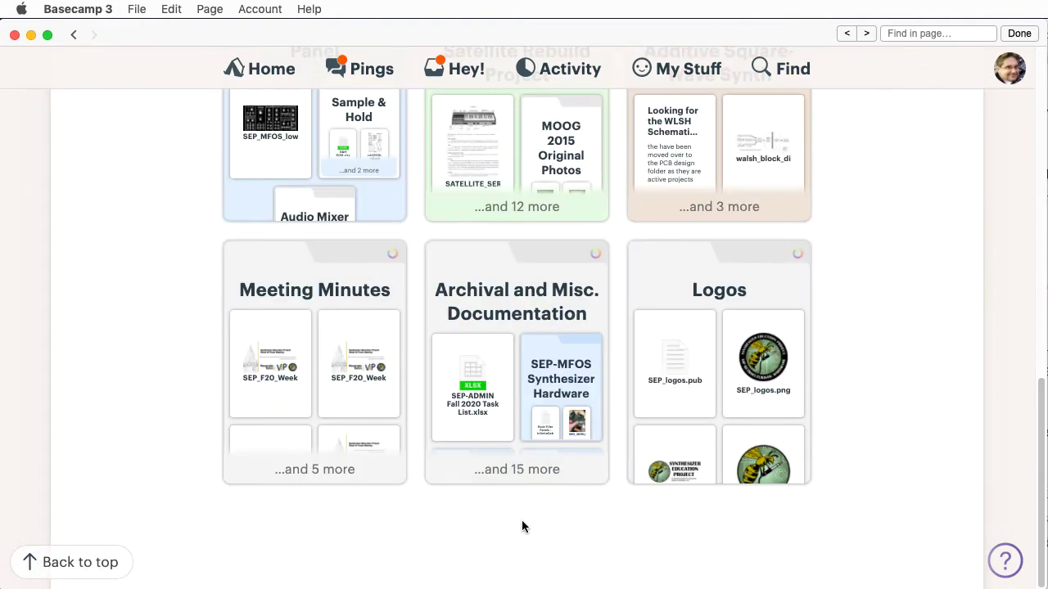
left_click_drag(1036, 461, 1045, 164)
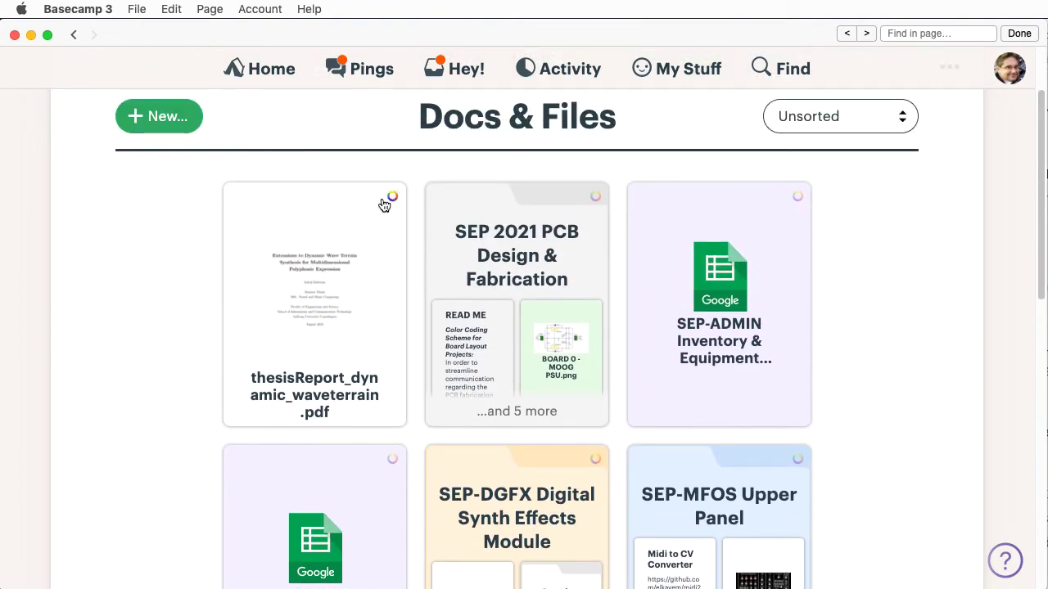
- Upload expressive_wave_terrain.pdf with the note "Mores demonstration" and serge_triple_DAFx2018_paper_67.pdf from Finder, and post both without notifying anyone
left_click_drag(316, 242, 276, 251)
key("super+Tab")
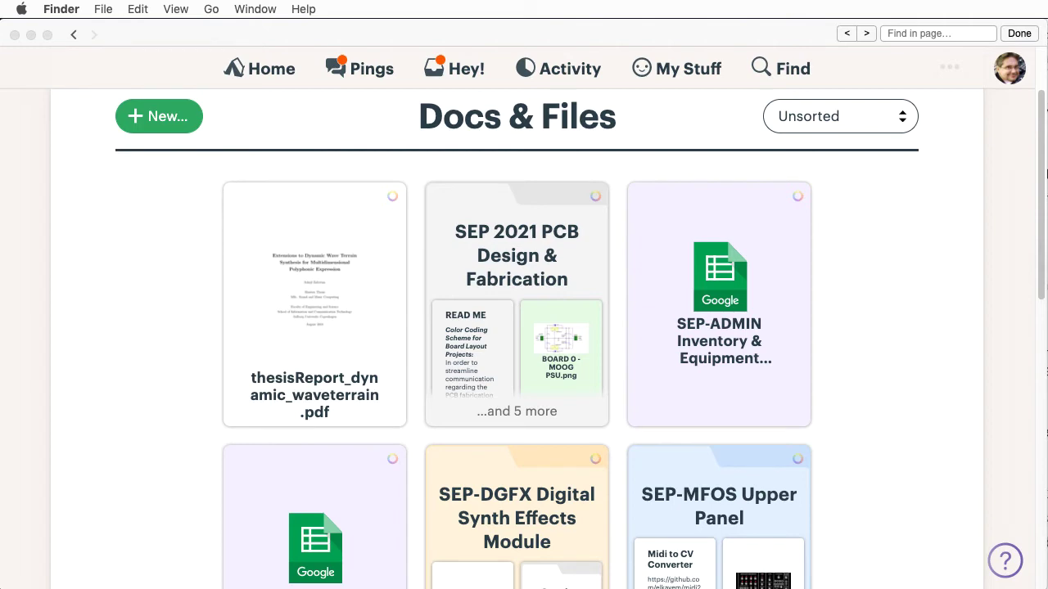
left_click_drag(1047, 319, 899, 302)
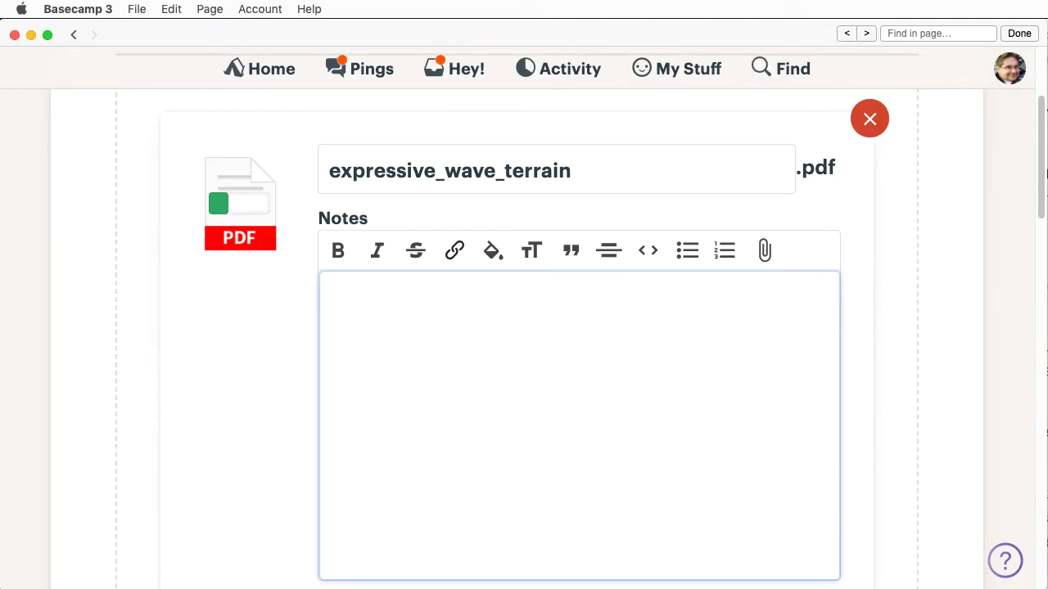
type("Mores demonstration")
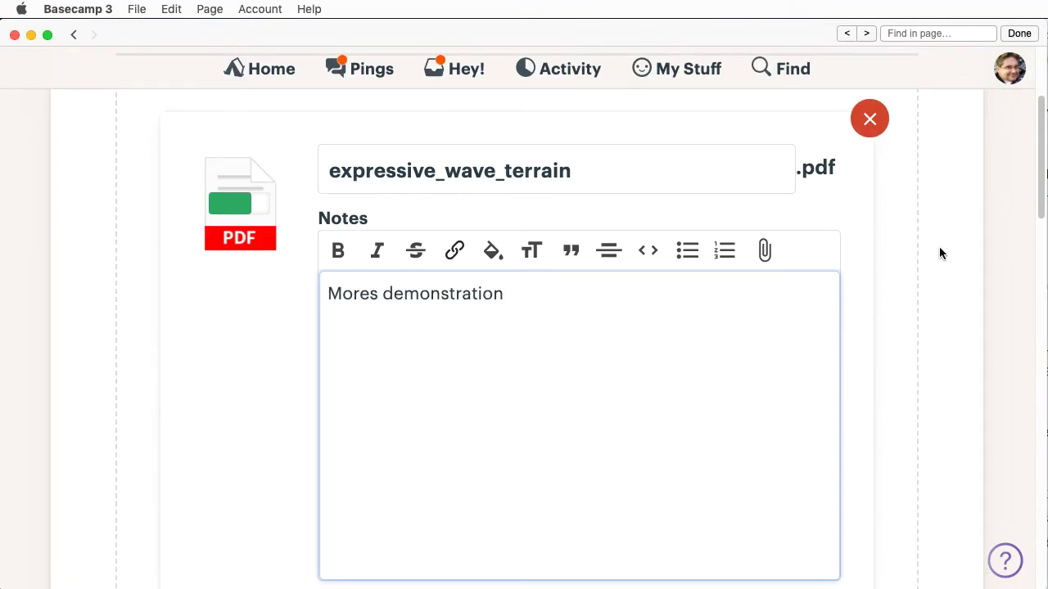
scroll(982, 279, "down", 5)
scroll(715, 333, "down", 5)
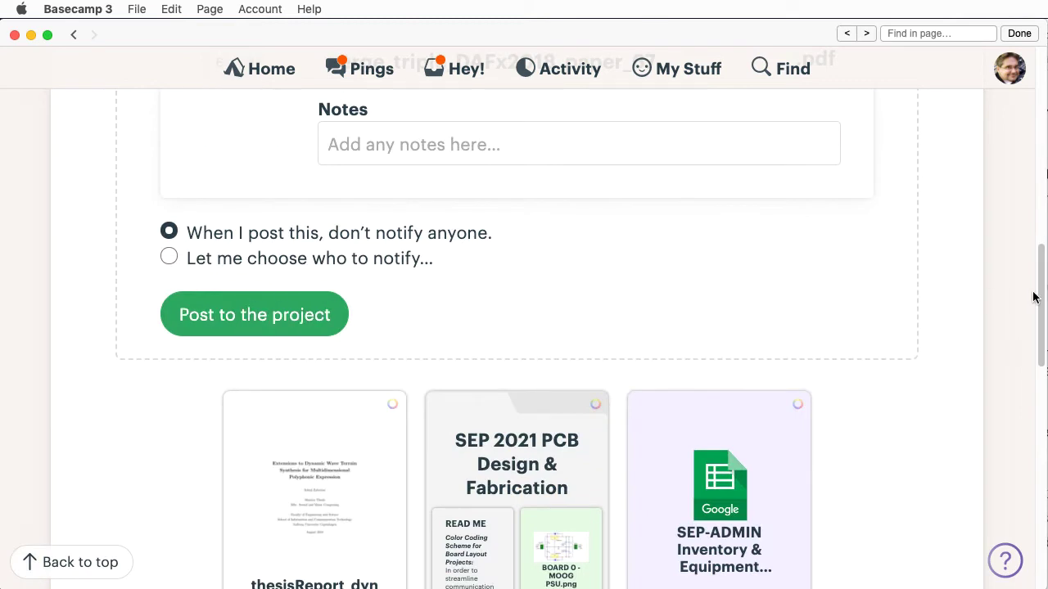
left_click(235, 303)
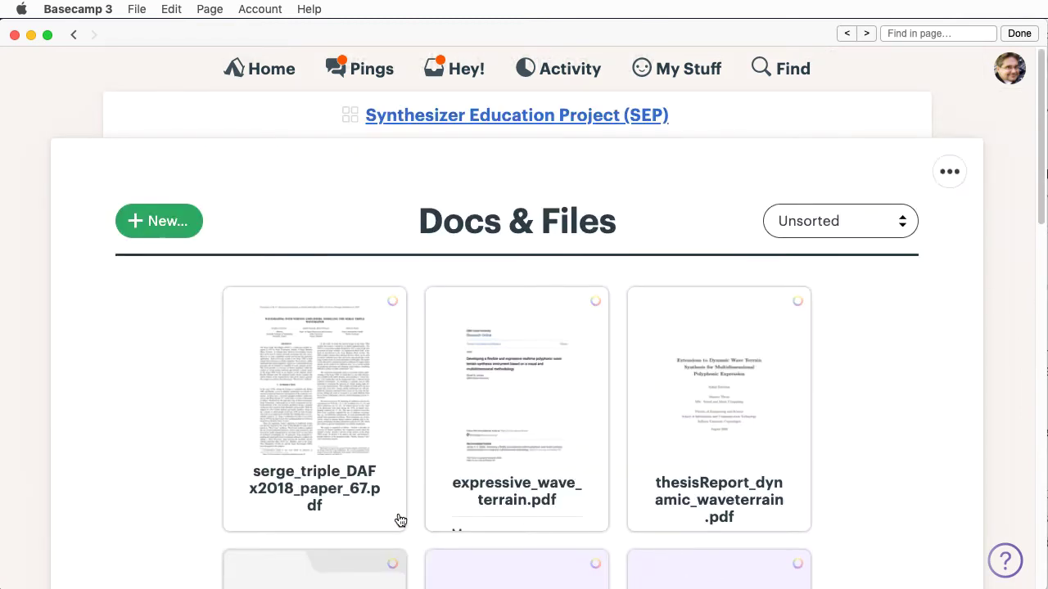
- Make a new folder named "Organization example" in Docs & Files and save it
left_click(151, 221)
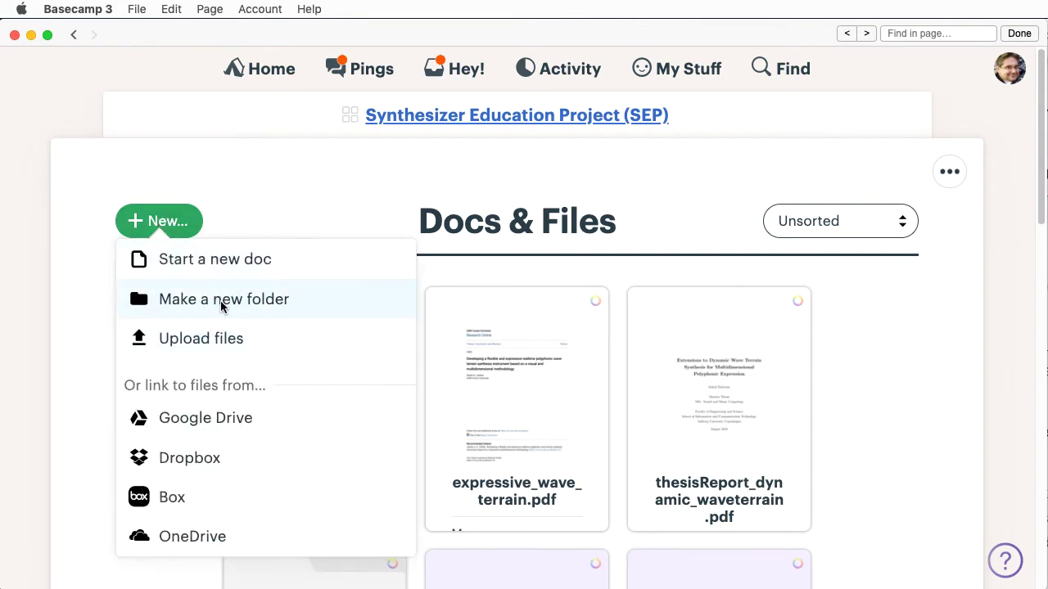
left_click(220, 300)
type("Organiz")
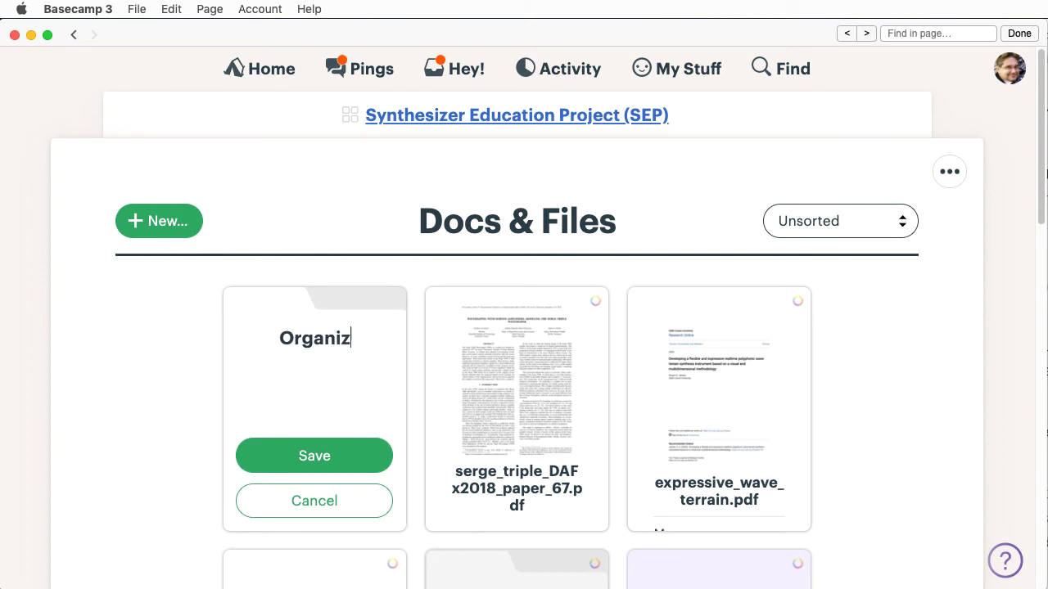
type("ation")
key("super+a")
type("example")
left_click(290, 467)
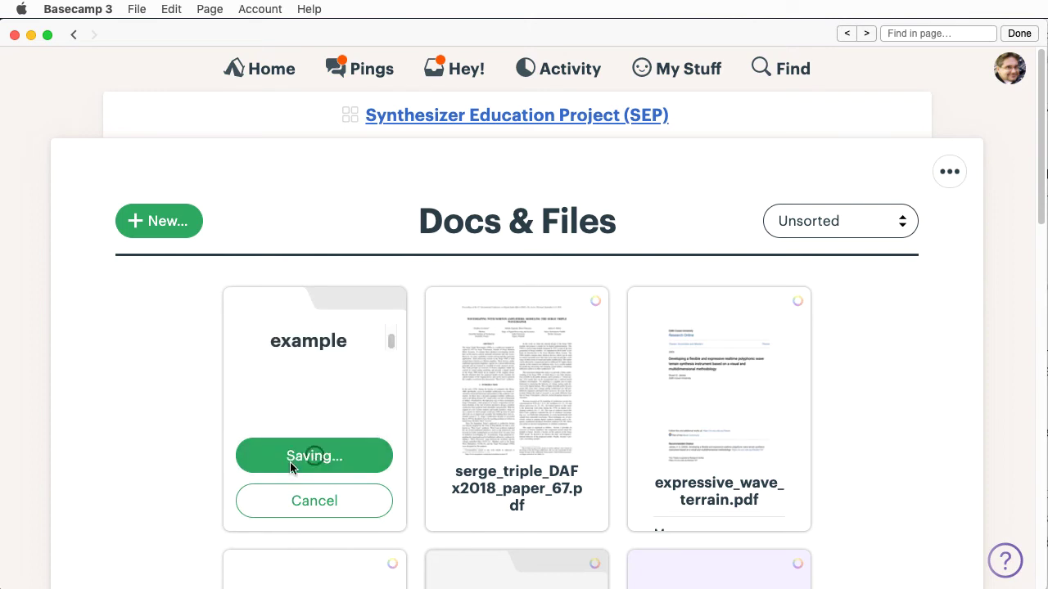
- Move the serge_triple, expressive_wave_terrain and thesisReport PDFs into the Organization example folder
left_click_drag(494, 426, 331, 413)
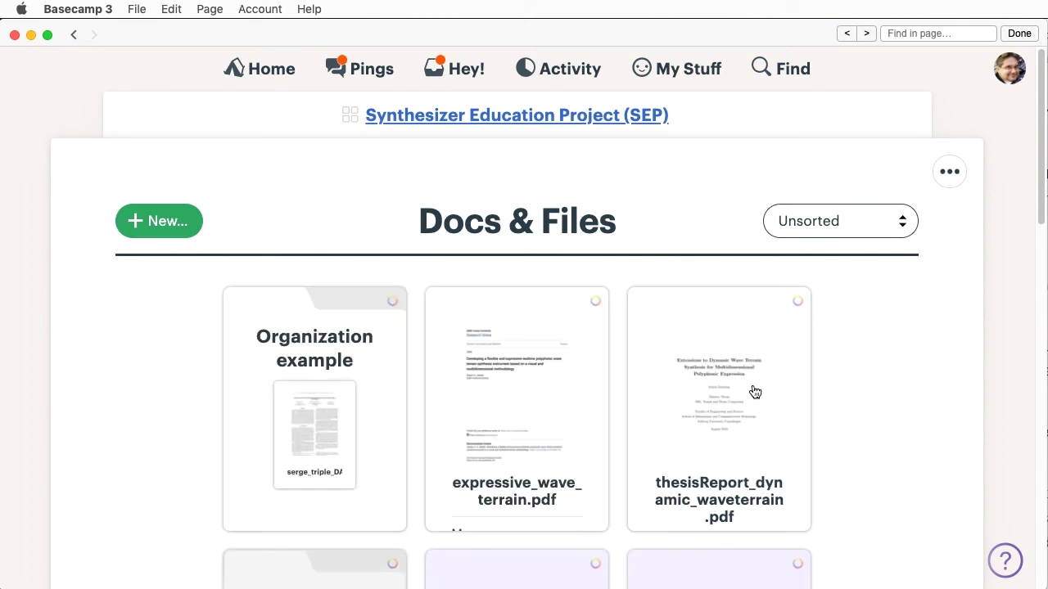
left_click_drag(519, 409, 332, 412)
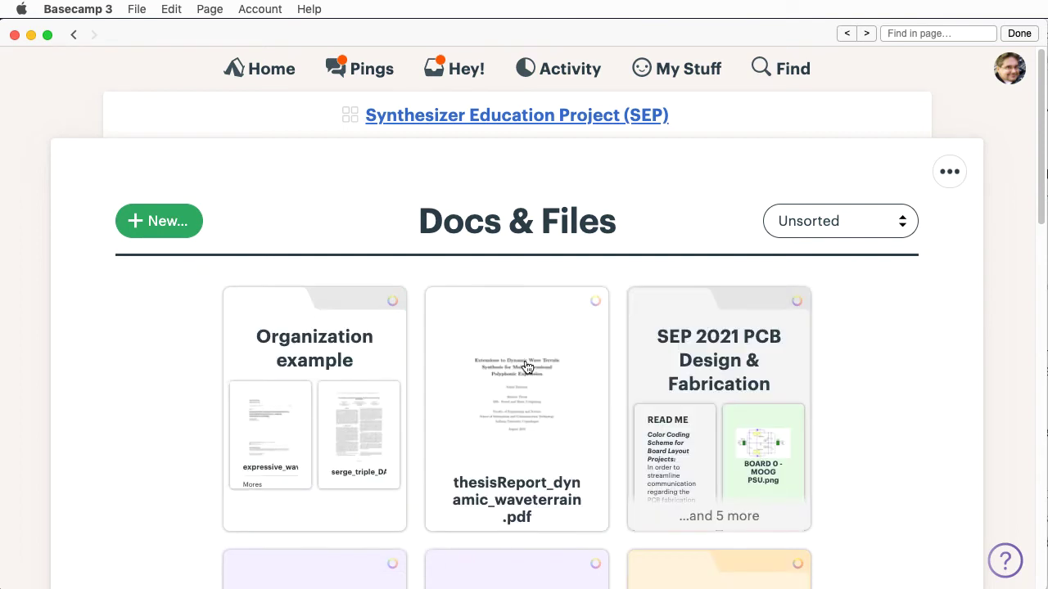
left_click_drag(526, 366, 348, 367)
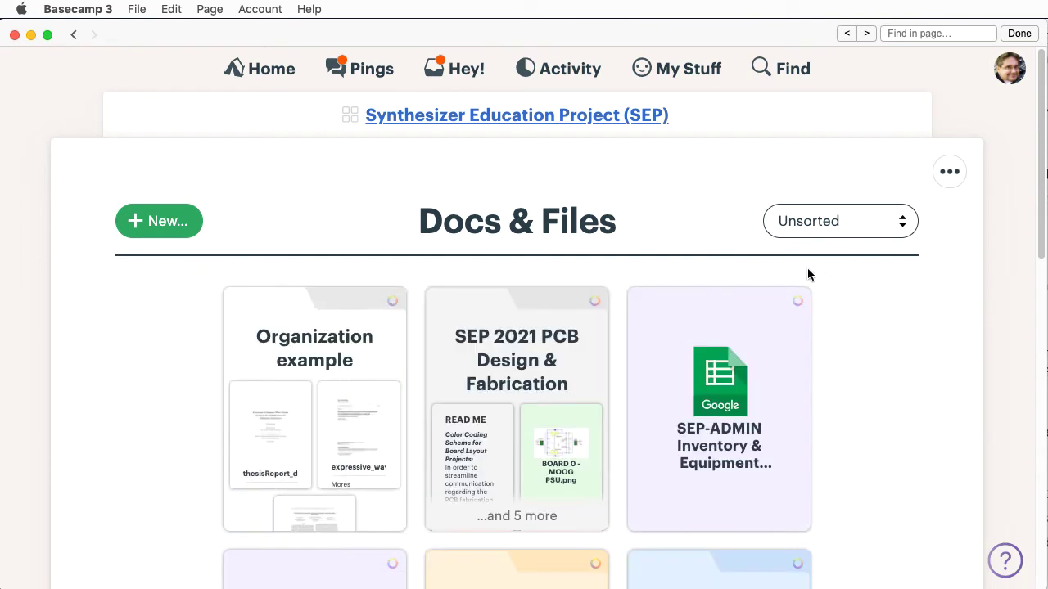
- Make a new folder named "Subfolder" and move it into the Organization example folder
left_click(175, 222)
left_click(240, 318)
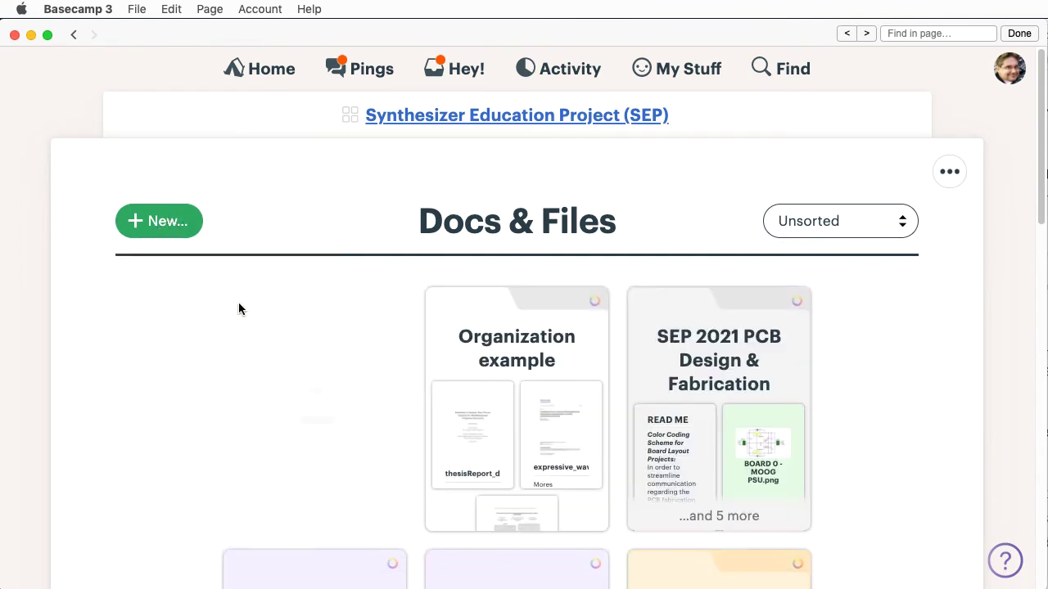
type("Subfolder")
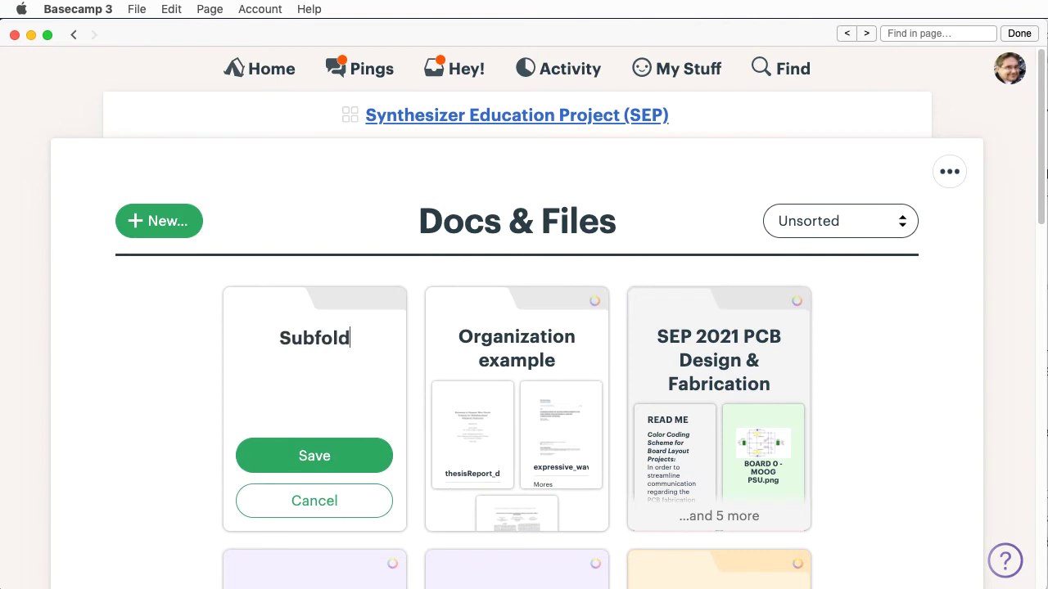
key("Return")
left_click_drag(326, 367, 508, 354)
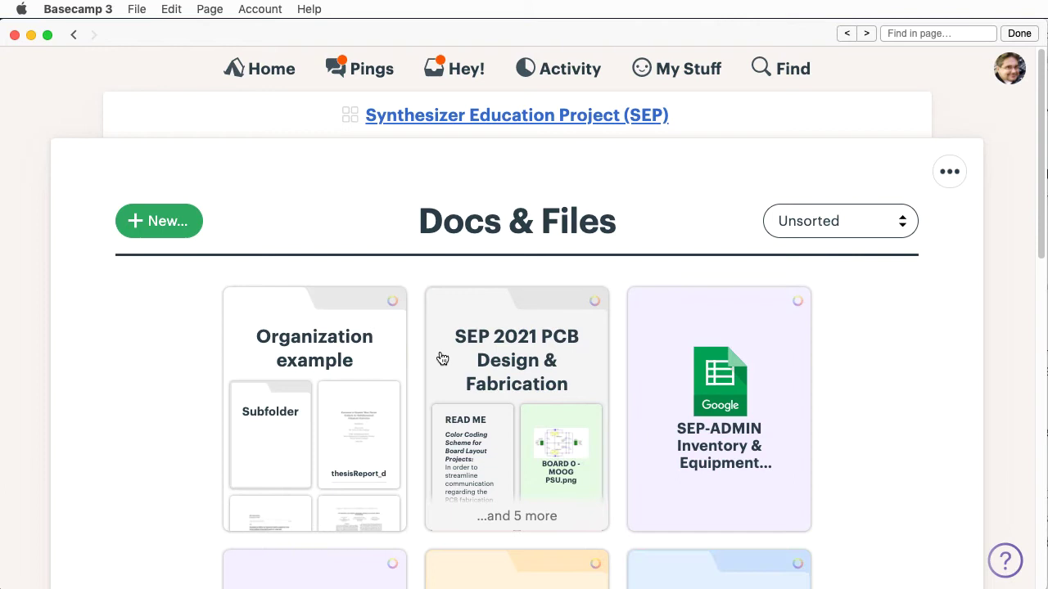
- Open the Organization example folder and look over its contents
left_click(277, 354)
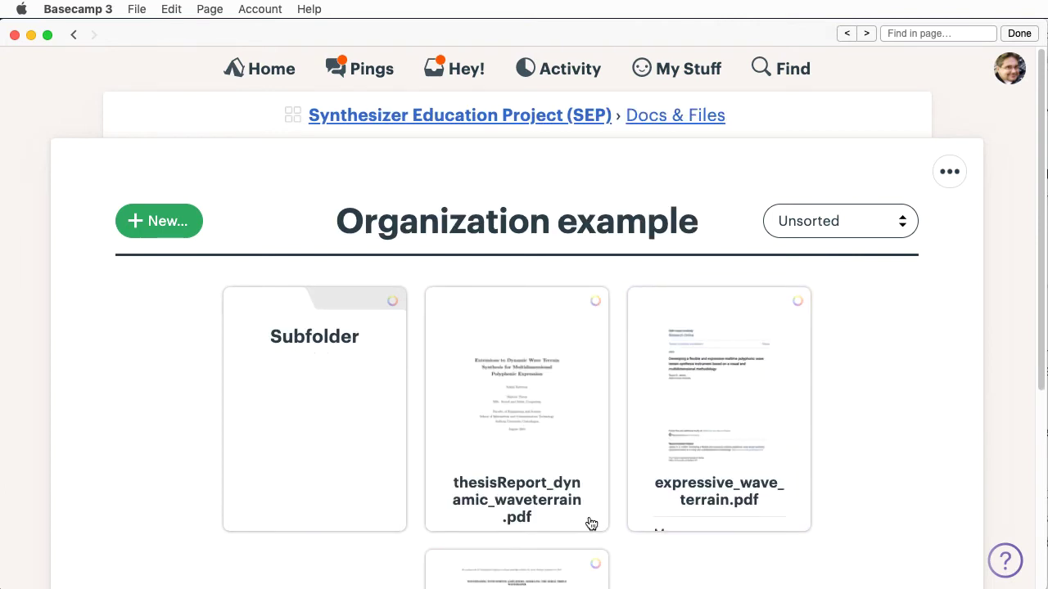
scroll(981, 324, "down", 3)
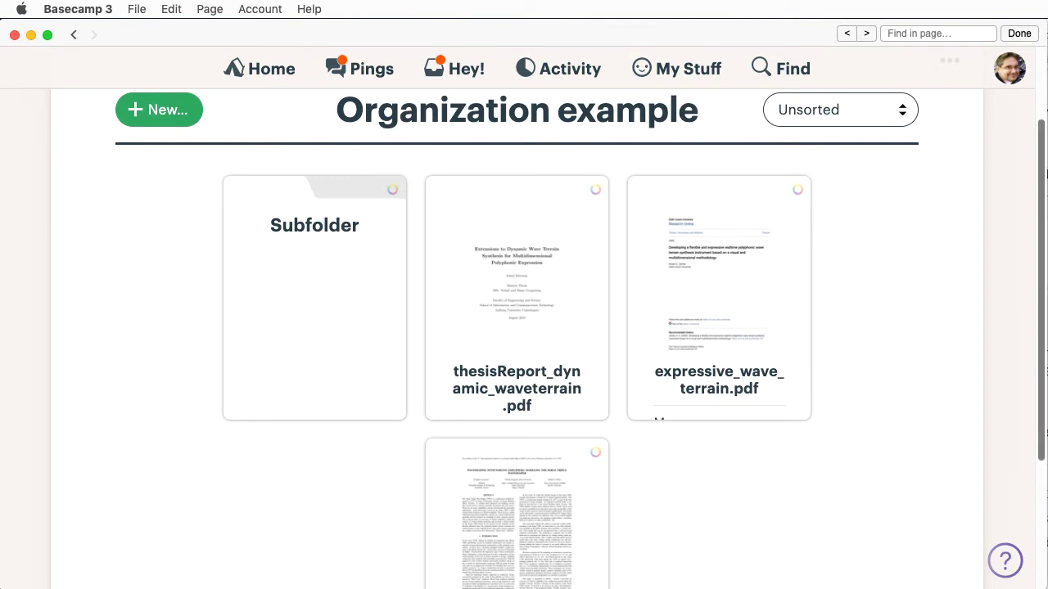
scroll(1041, 295, "up", 3)
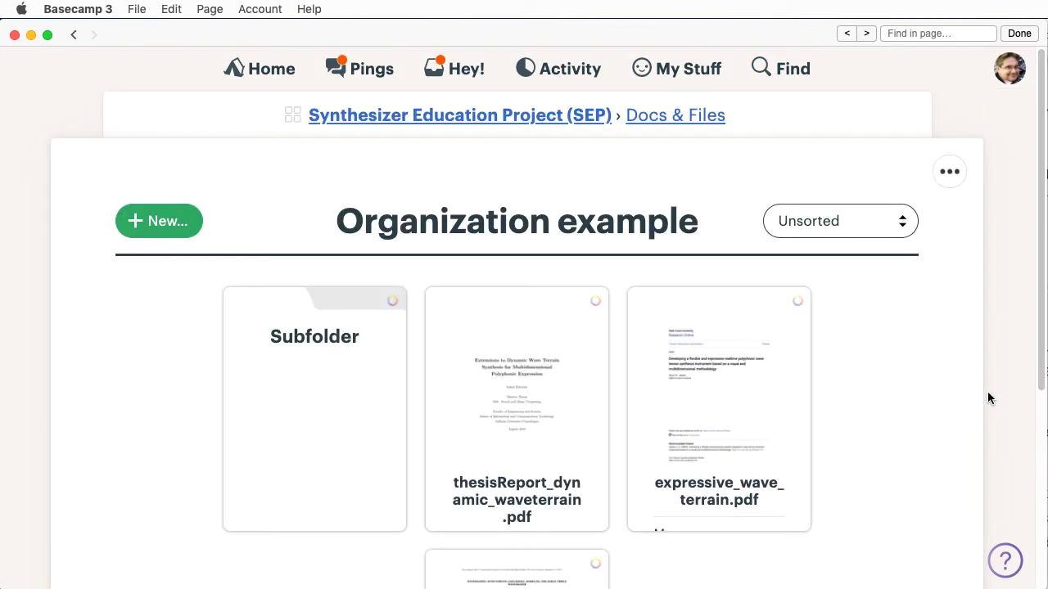
left_click(1047, 381)
left_click_drag(1047, 377, 1047, 588)
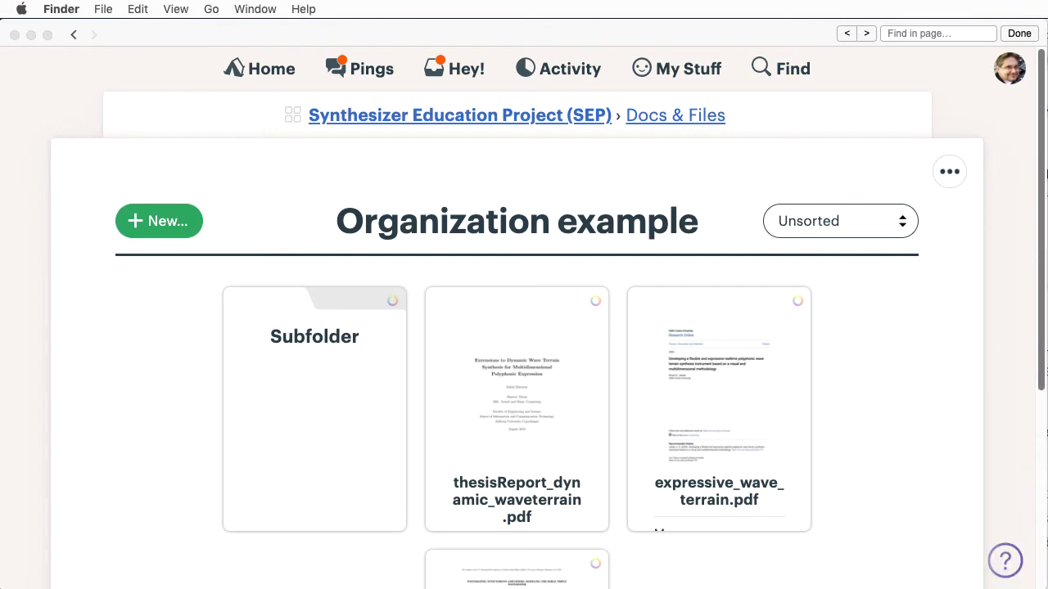
left_click_drag(855, 583, 823, 588)
left_click(169, 234)
left_click(164, 223)
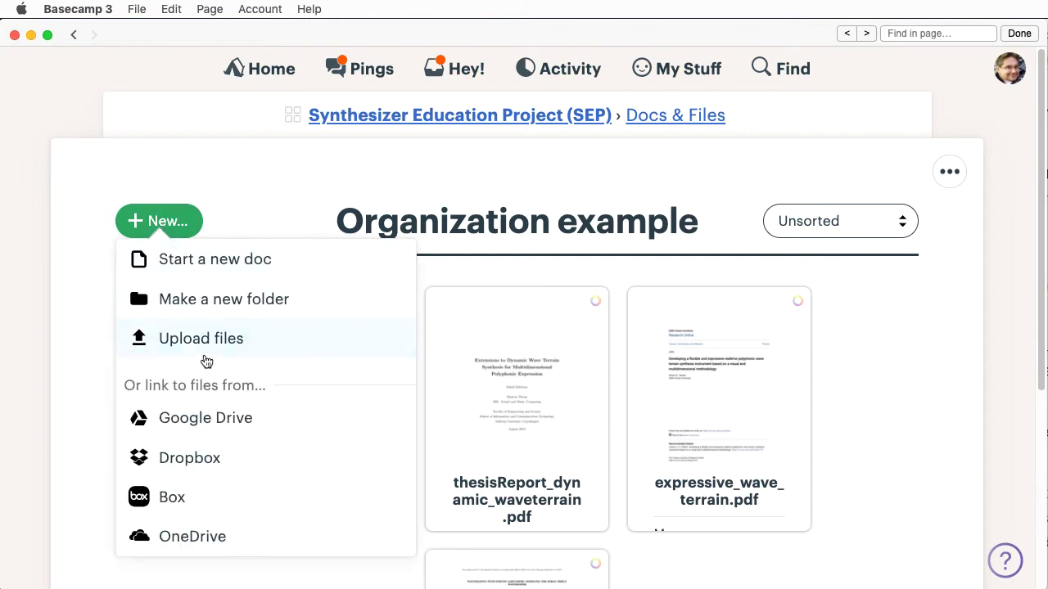
left_click(206, 355)
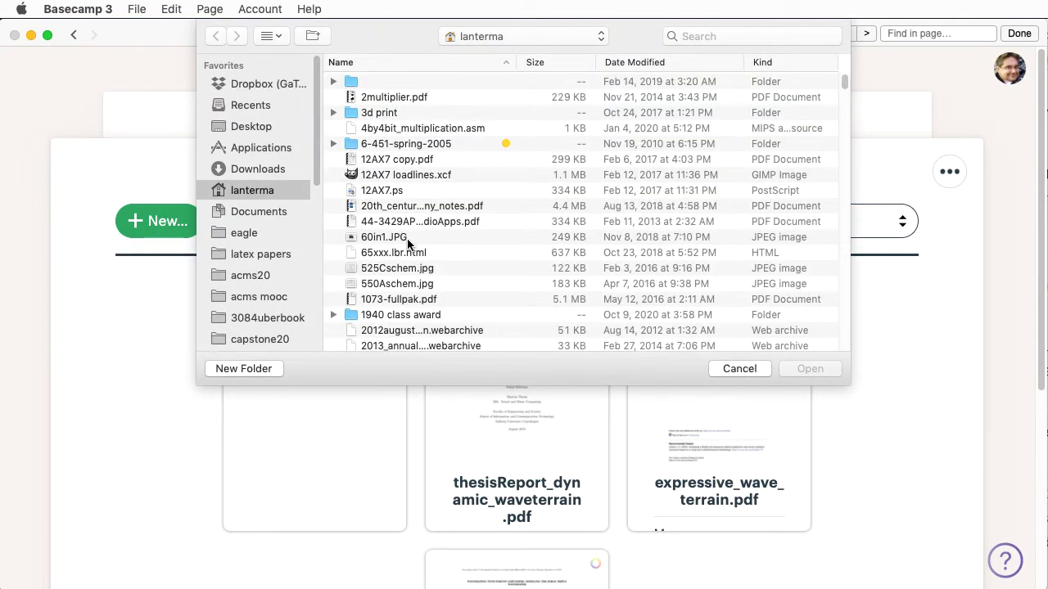
left_click(740, 370)
- Start a new doc in the Organization example folder with the title "Editable text"
left_click(156, 223)
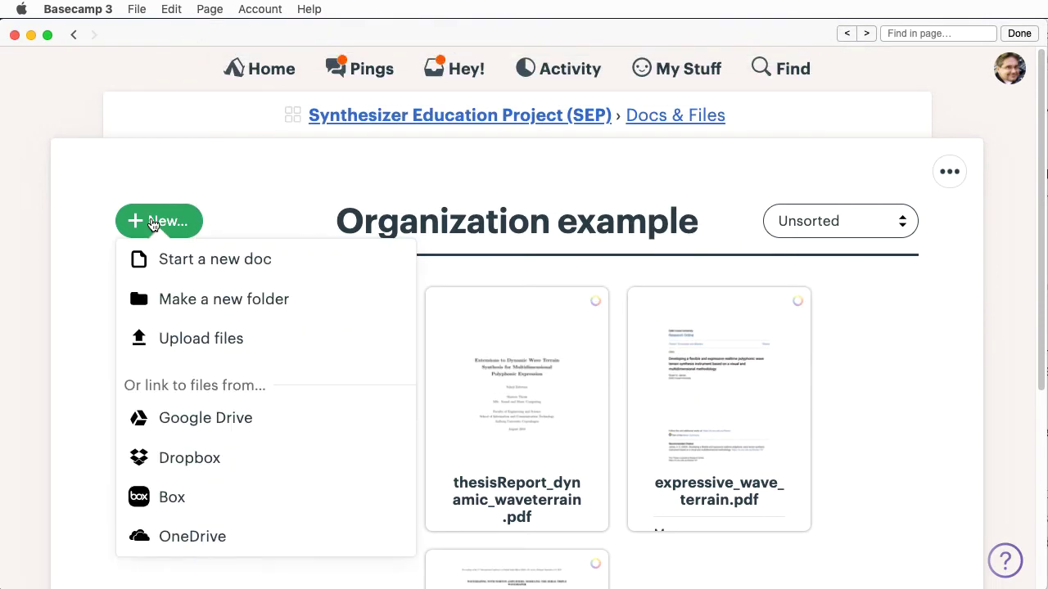
left_click(182, 260)
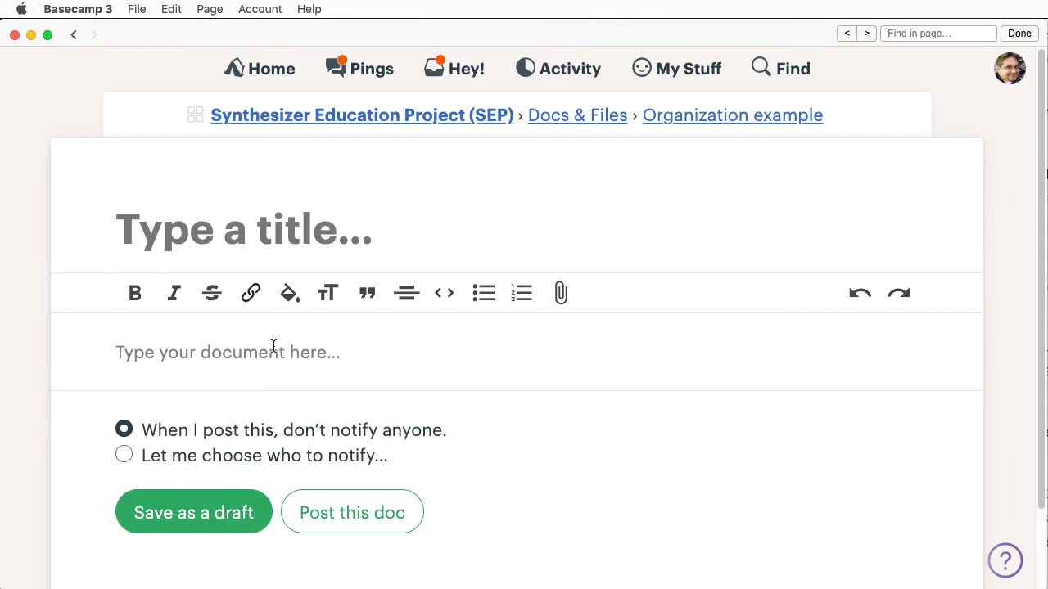
type("Edi")
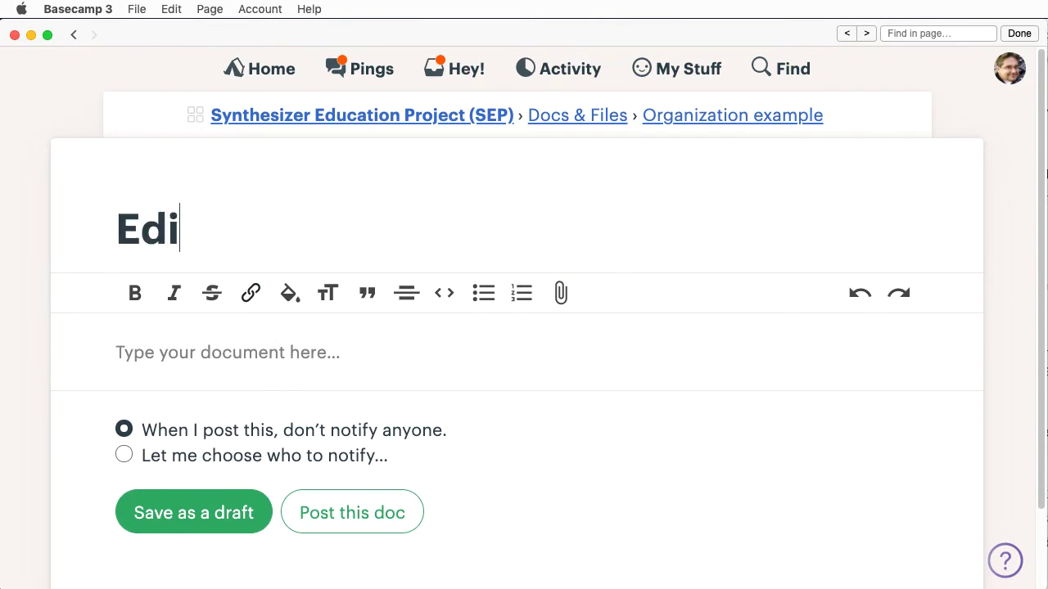
type("table text")
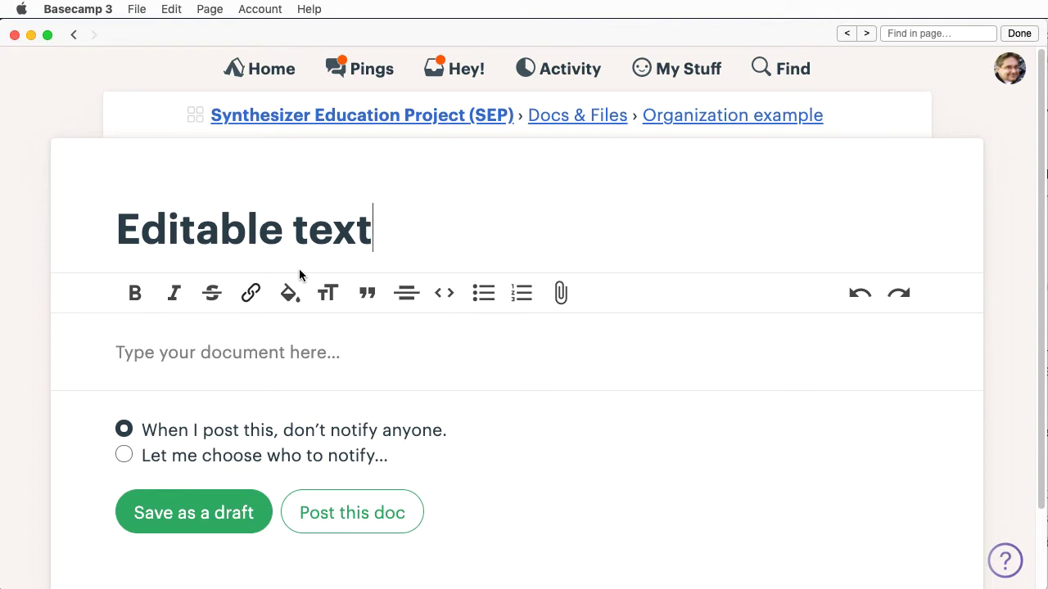
- Fill the body with "So people can edit this document collaboratively inside Basecamp without having to use Google Docs or whatever." and post the doc
key("Tab")
type("So ")
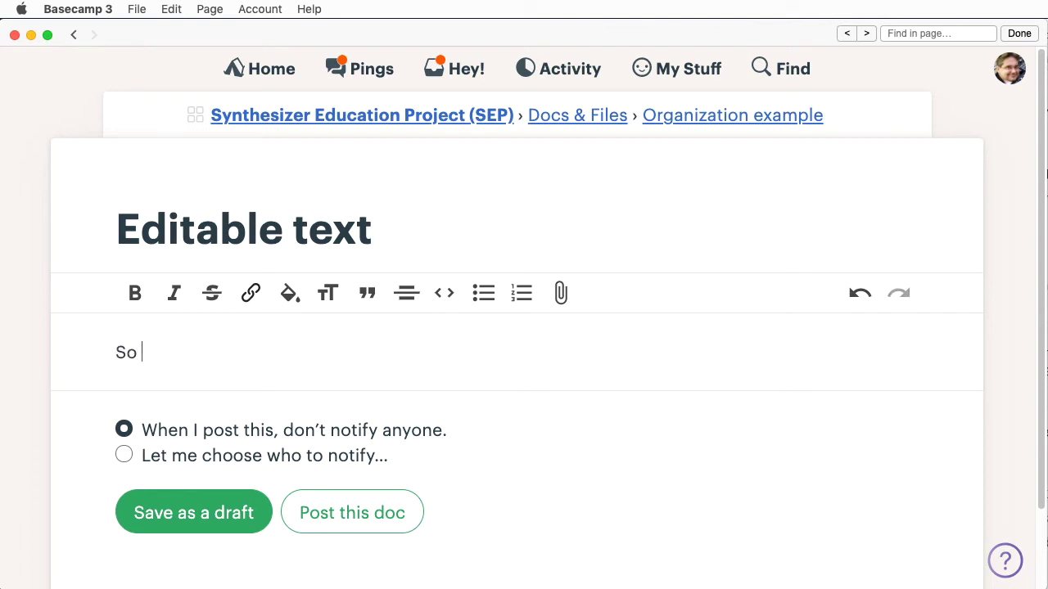
type("people can edit thi")
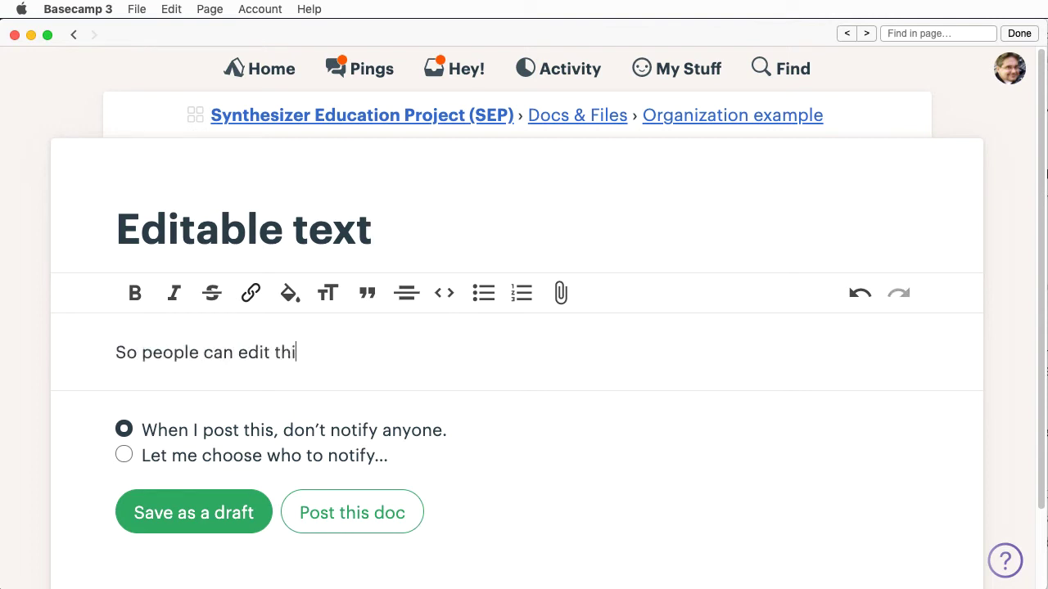
type("s document co")
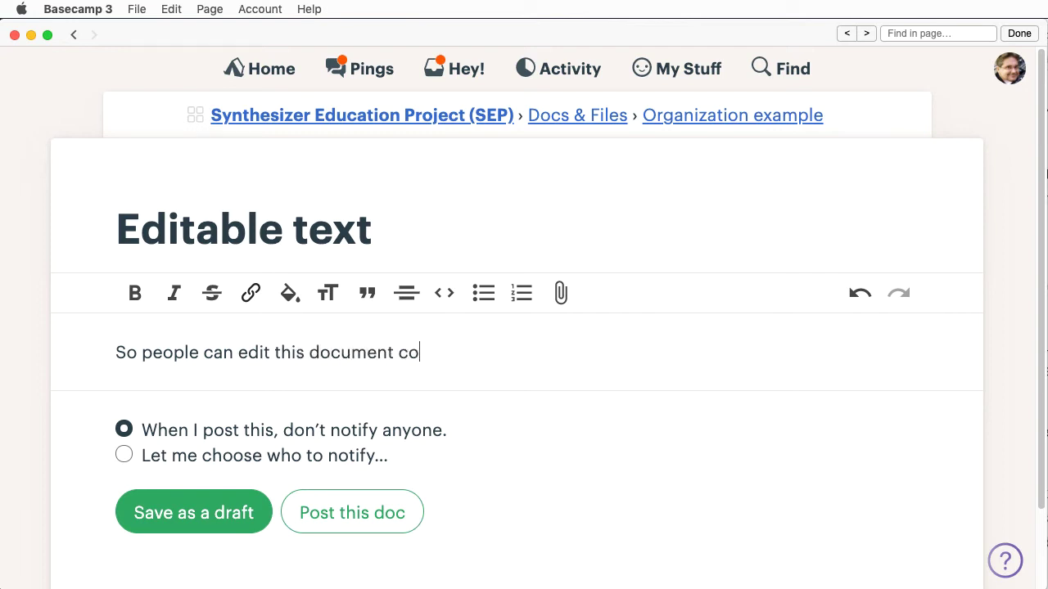
type("llaboratively insid")
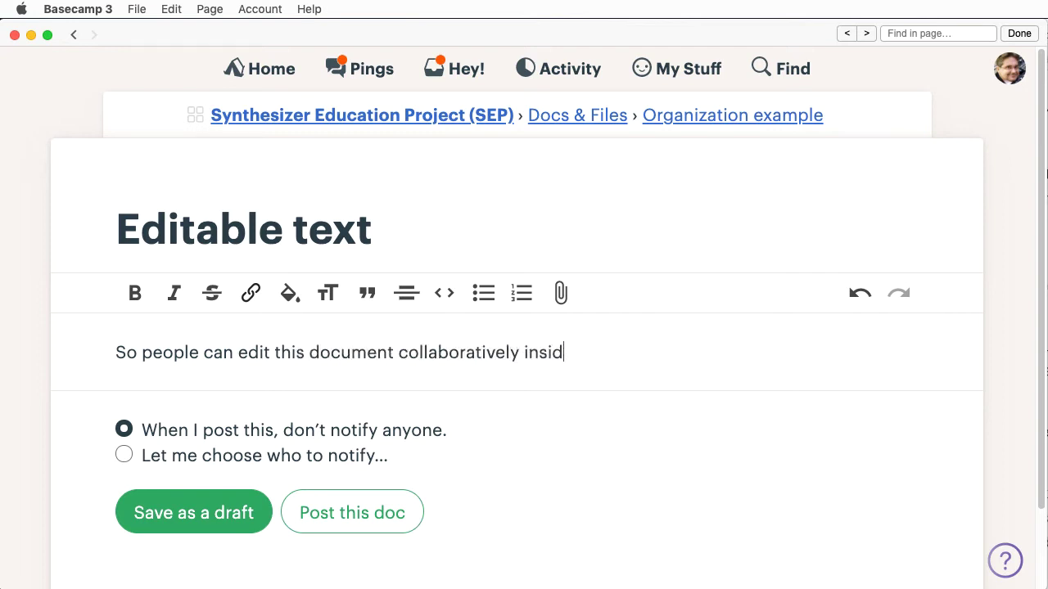
type("e Basecamp without hav")
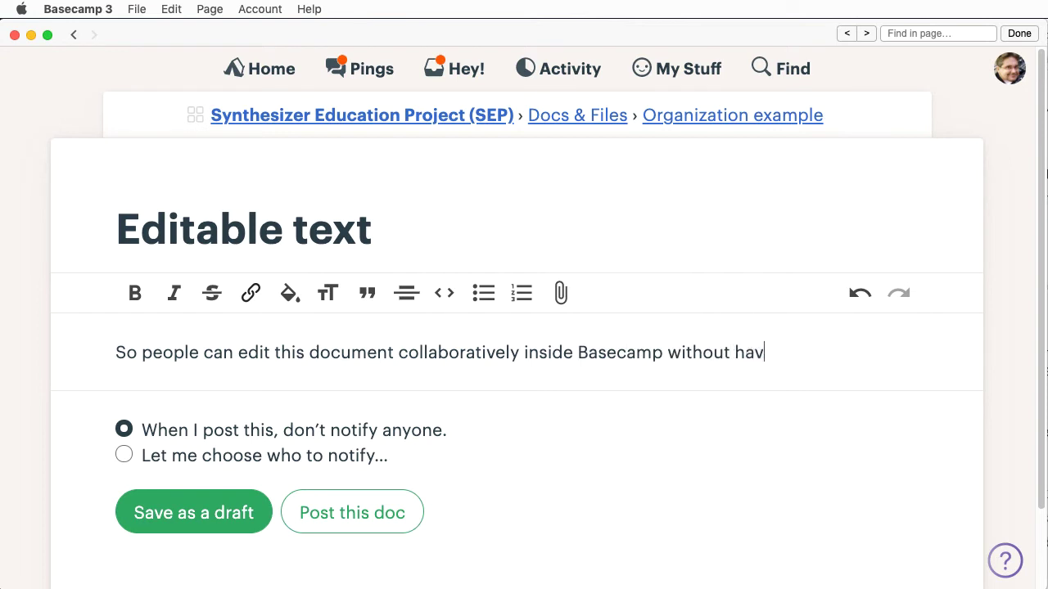
type("ing to use Google Docs")
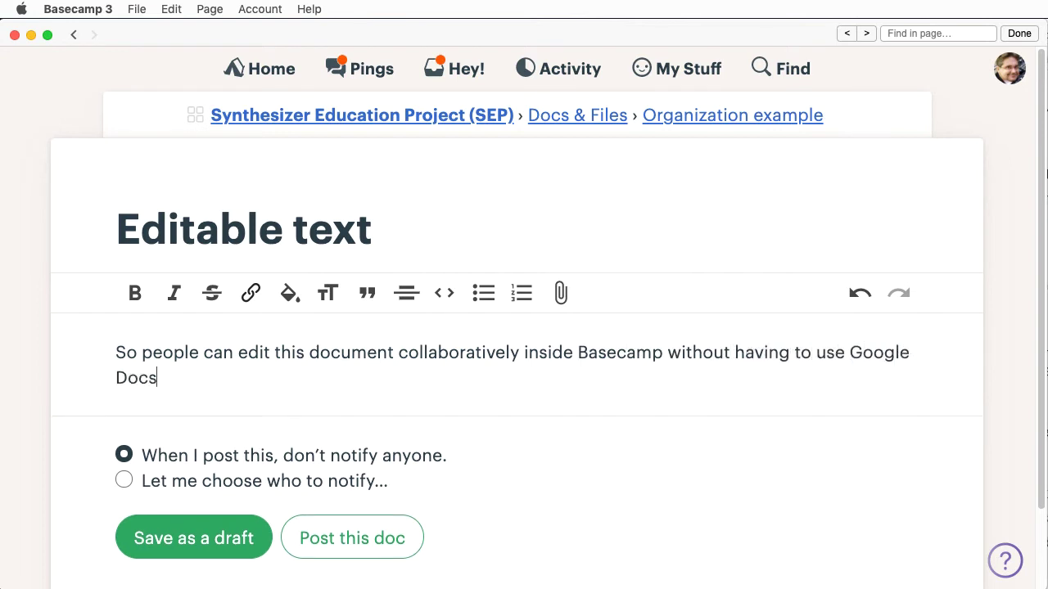
type(" or whatever.")
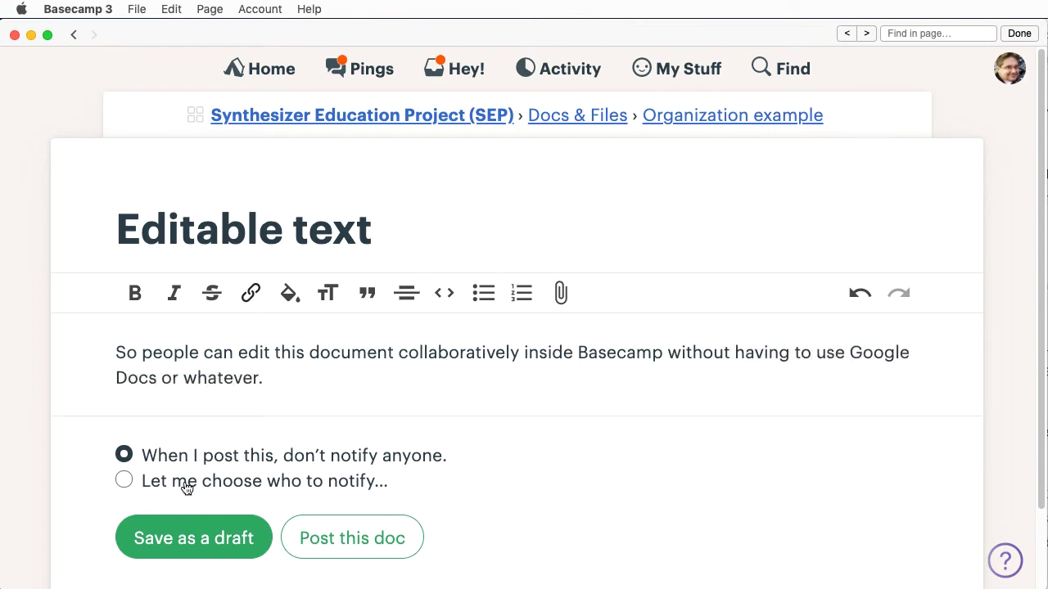
scroll(1042, 373, "down", 2)
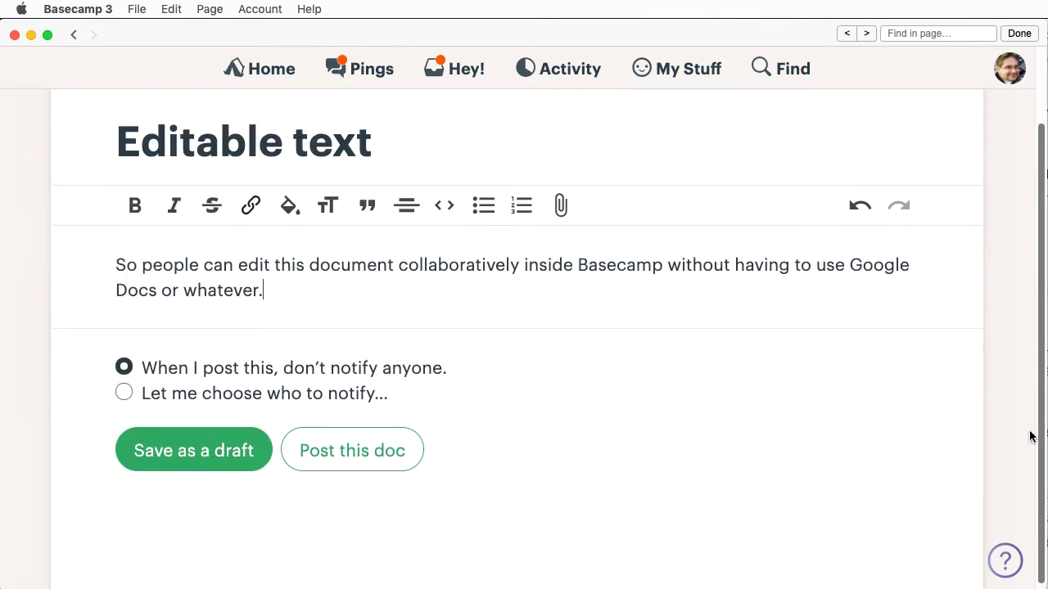
scroll(708, 449, "up", 2)
left_click(325, 532)
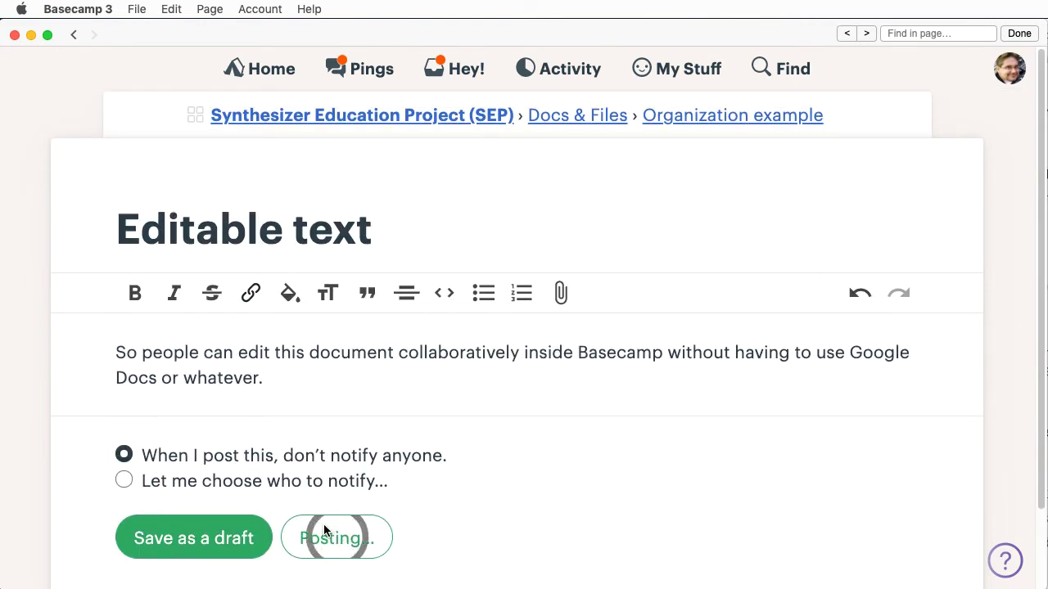
- Return to the Organization example folder and color thesisReport_dynamic_waveterrain.pdf yellow and Subfolder light green
left_click(742, 116)
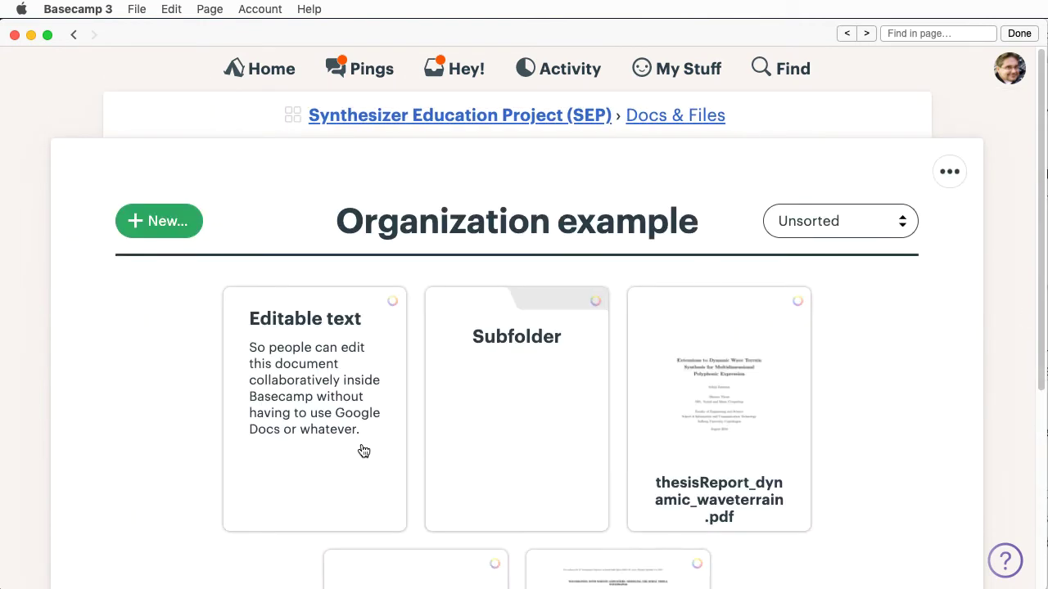
left_click(799, 299)
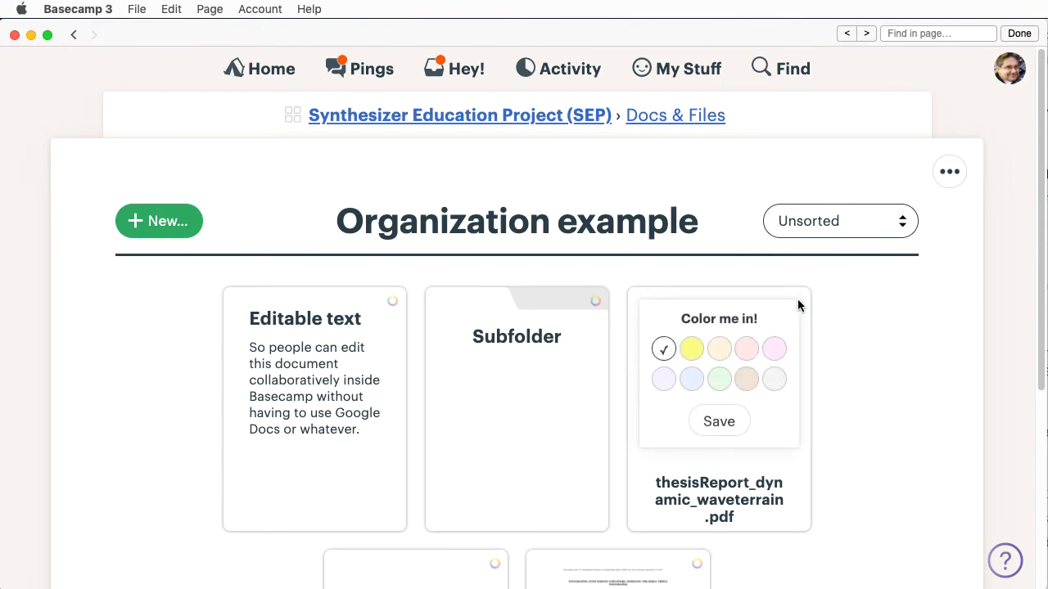
left_click(691, 352)
left_click(594, 301)
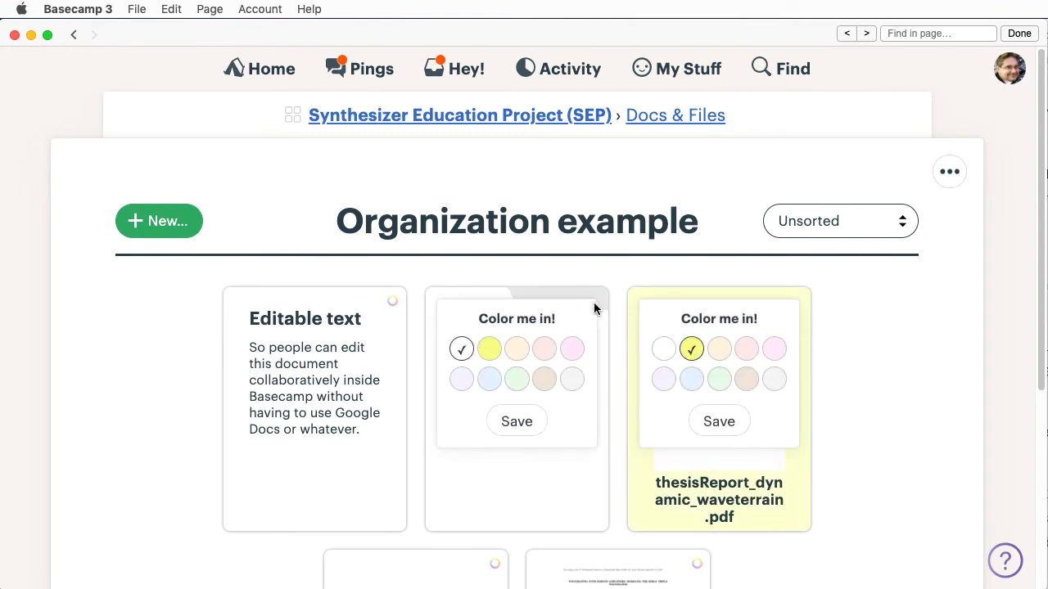
left_click(516, 379)
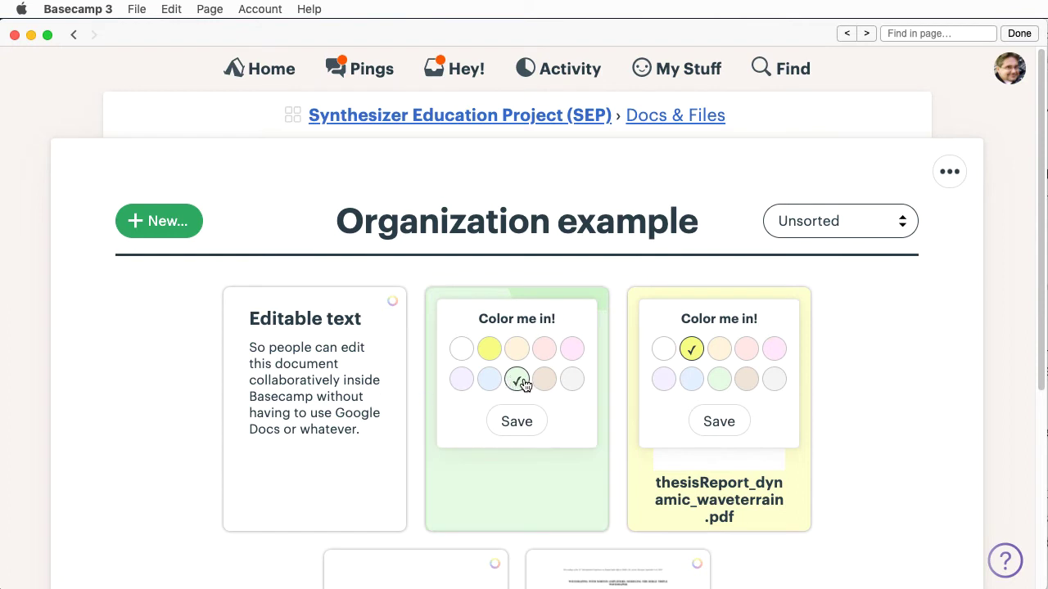
left_click(714, 424)
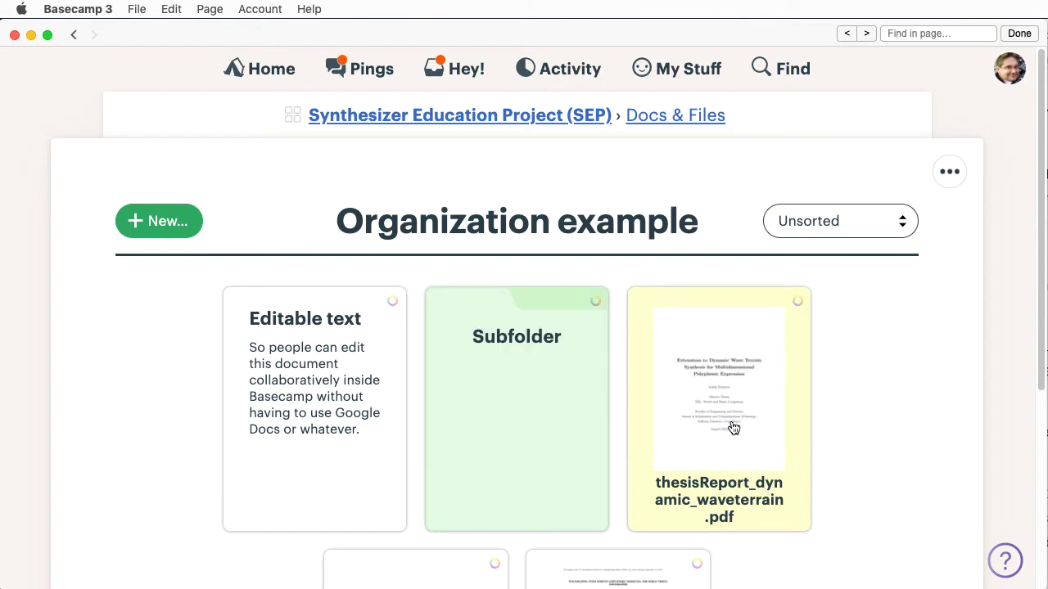
- Set the color of thesisReport_dynamic_waveterrain.pdf back to white and save it
left_click(798, 301)
left_click(663, 349)
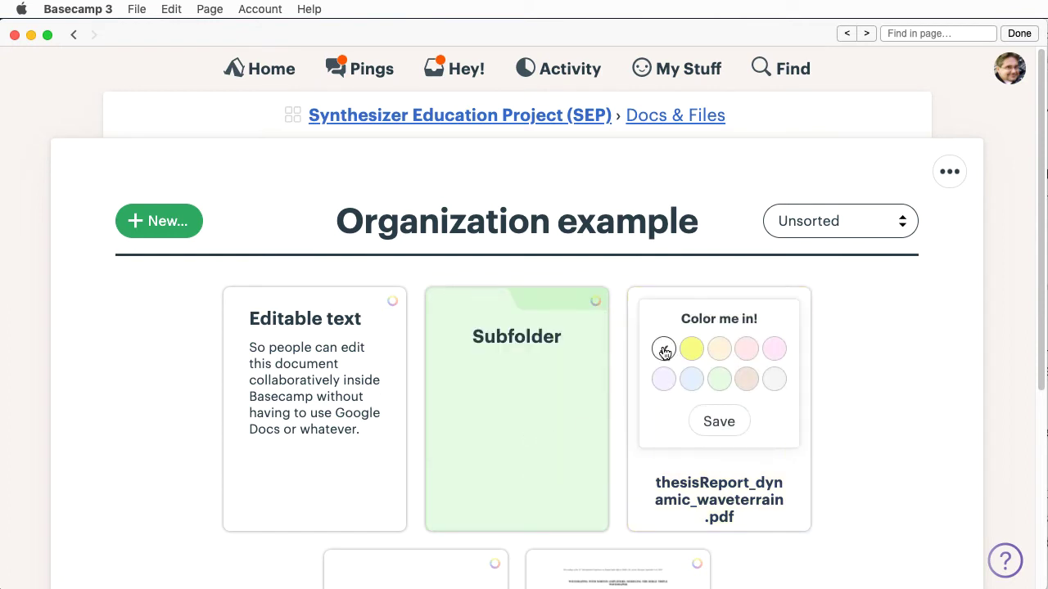
left_click(718, 422)
- Move the Editable text doc into Subfolder and open the doc from there
left_click_drag(334, 372, 477, 362)
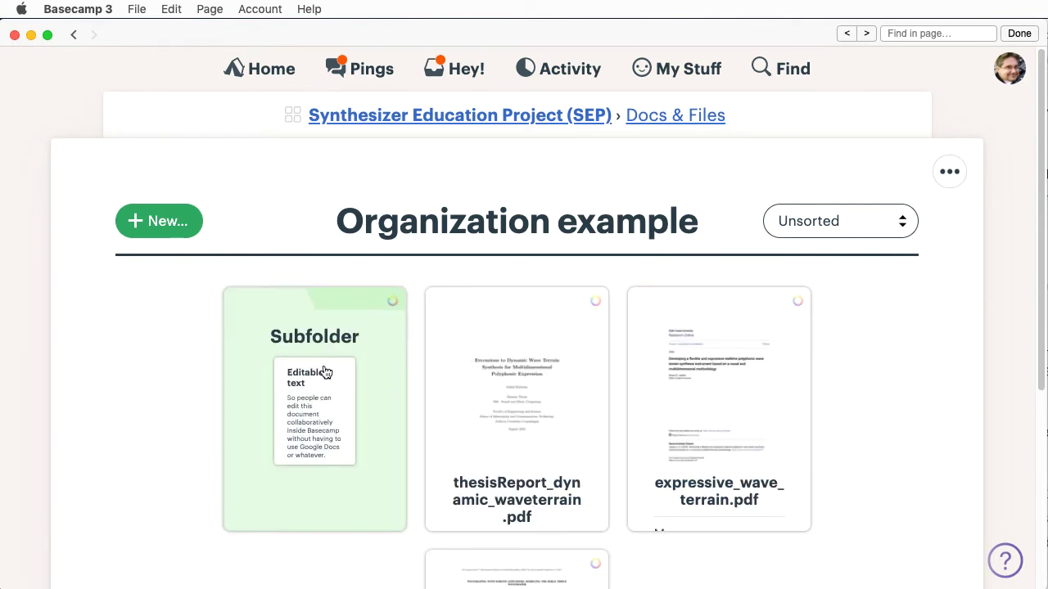
left_click(363, 322)
left_click(565, 358)
- Archive the Editable text doc and put the archived doc in the trash
left_click(950, 171)
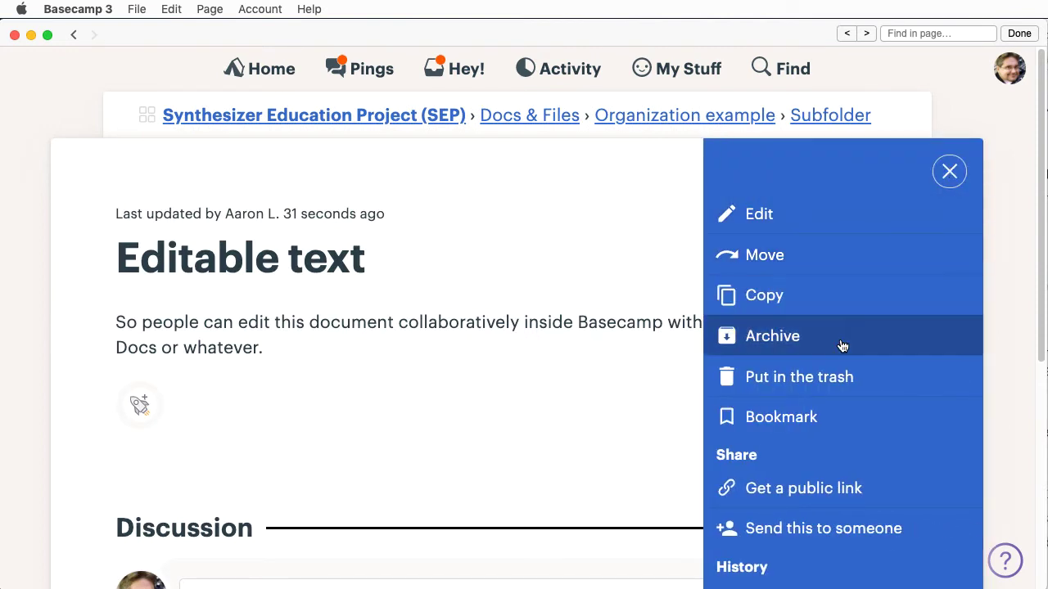
left_click(842, 346)
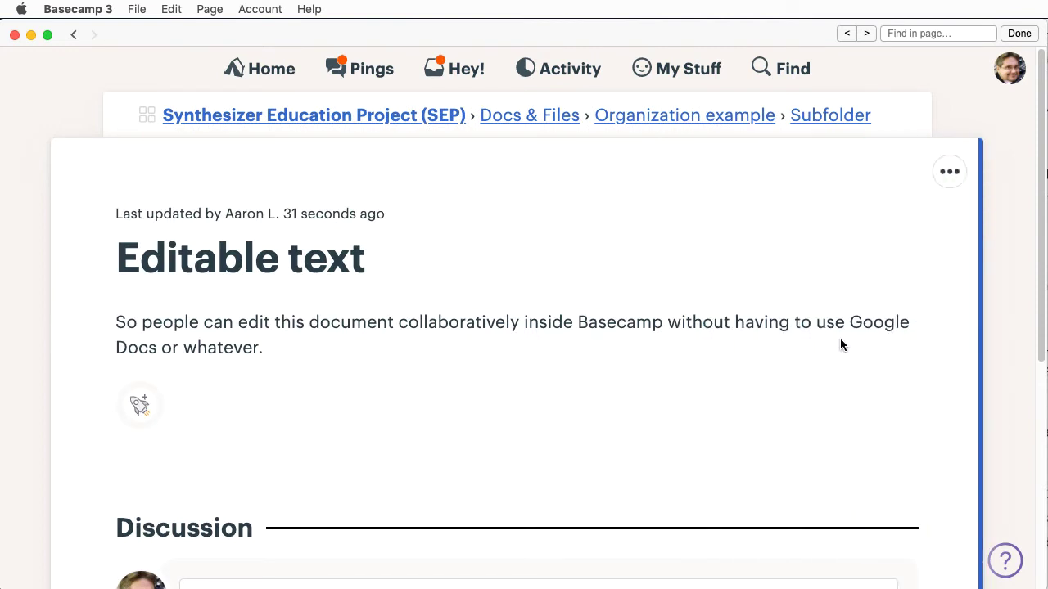
scroll(840, 344, "down", 10)
scroll(1036, 257, "up", 10)
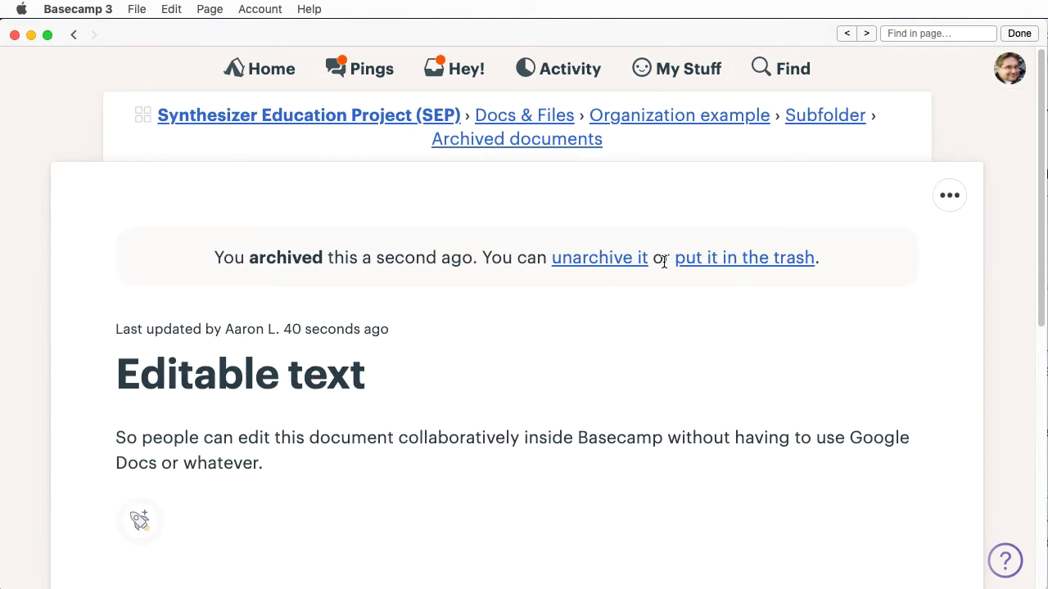
left_click(728, 262)
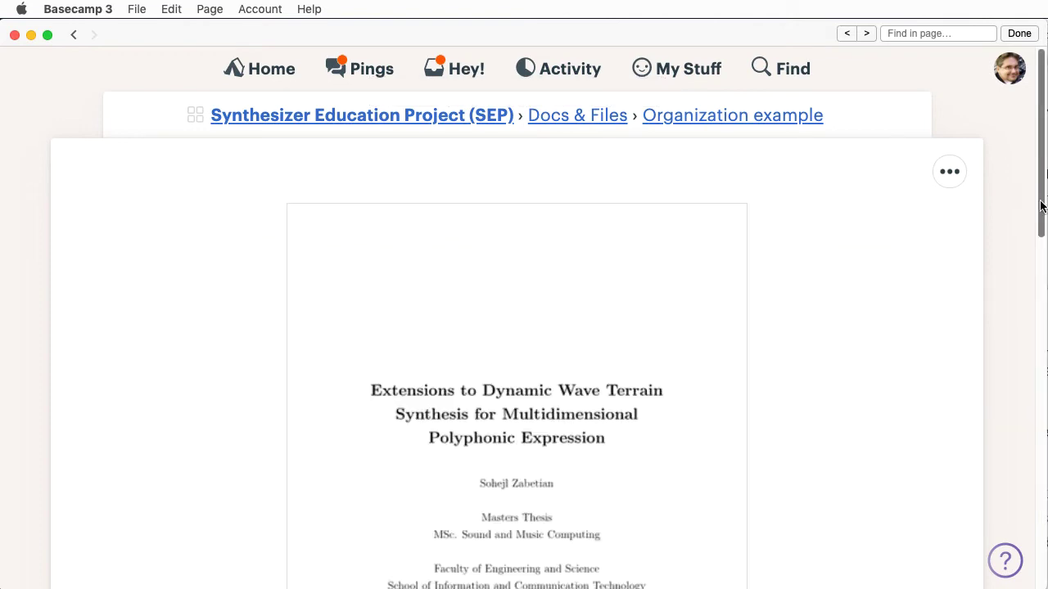
- Look over the page of thesisReport_dynamic_waveterrain.pdf, including its file options, notes and discussion area
scroll(1029, 320, "down", 9)
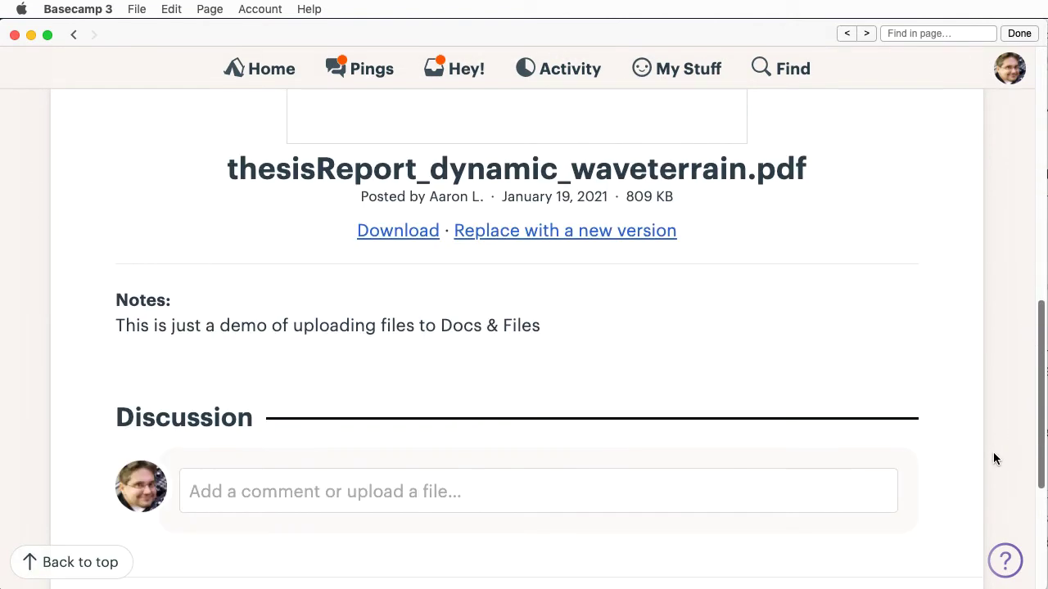
left_click_drag(1041, 452, 1042, 200)
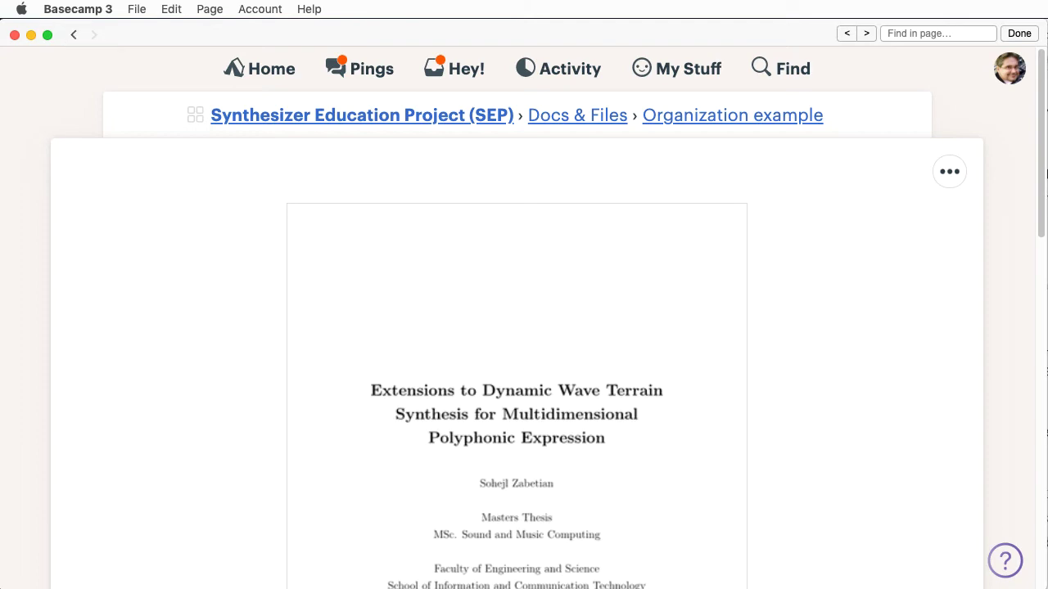
left_click_drag(1037, 188, 1035, 185)
left_click(951, 174)
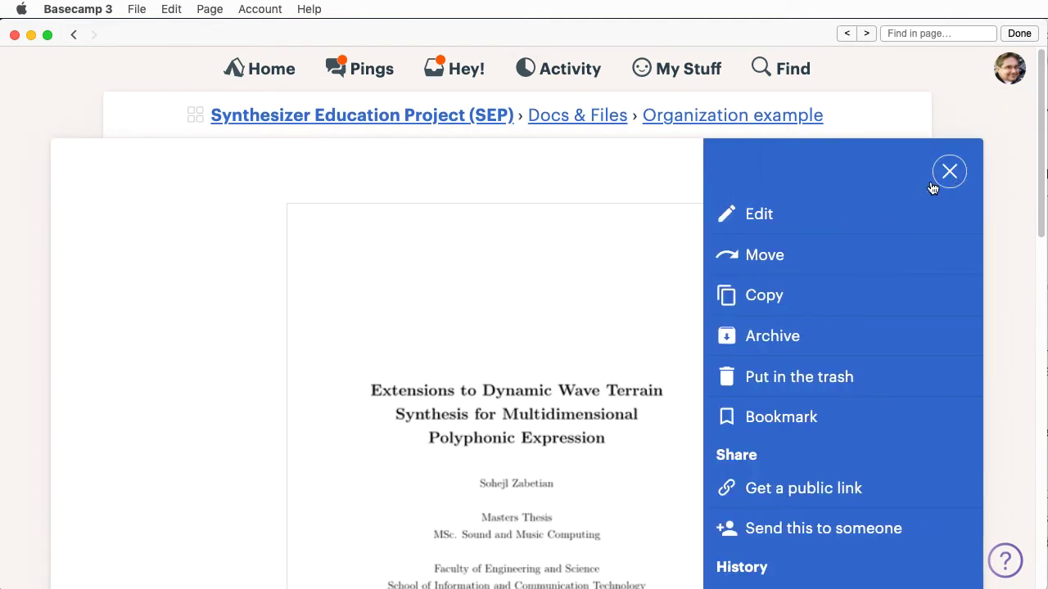
left_click(818, 256)
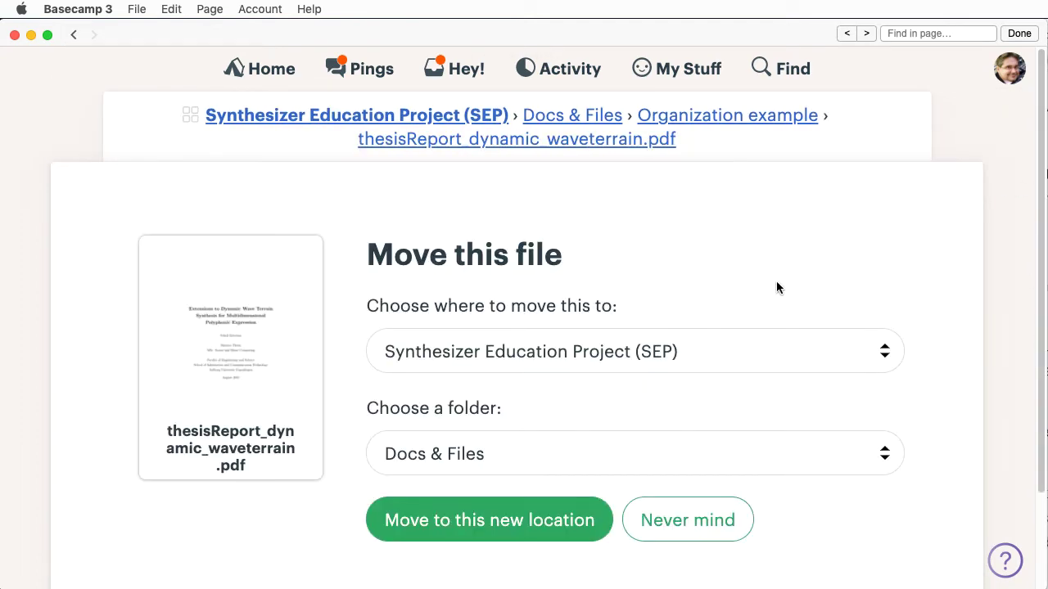
left_click(800, 454)
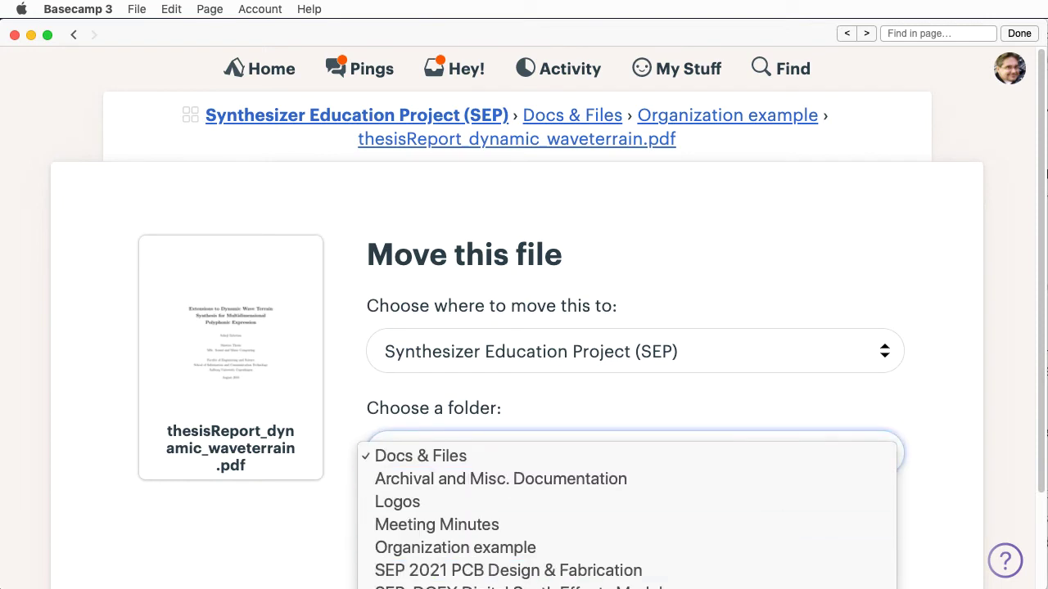
left_click(702, 515)
left_click(702, 515)
- Put thesisReport_dynamic_waveterrain.pdf in the trash, followed by the whole Organization example folder
left_click(950, 171)
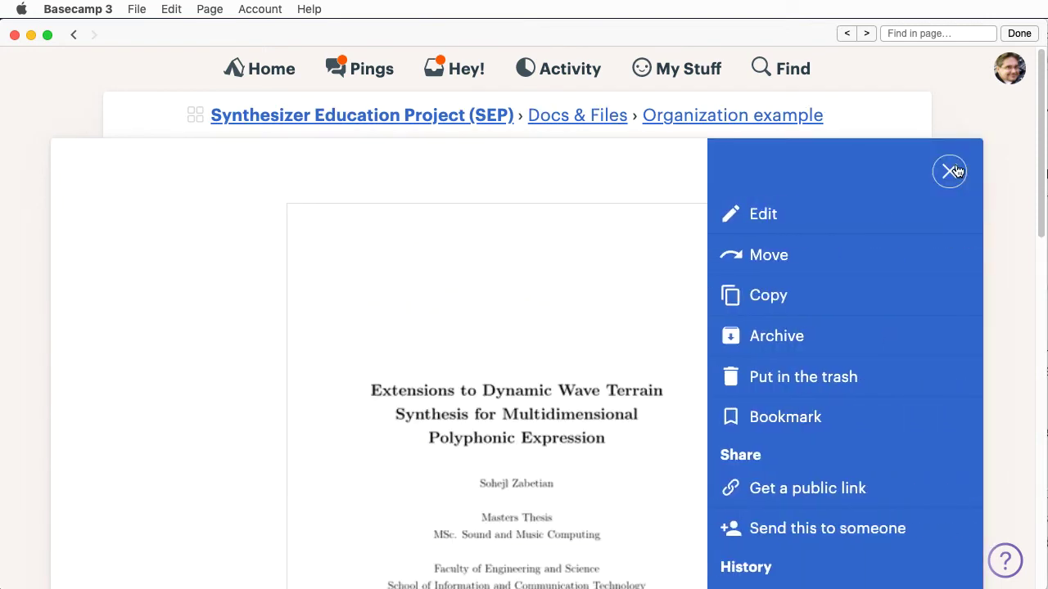
left_click(798, 379)
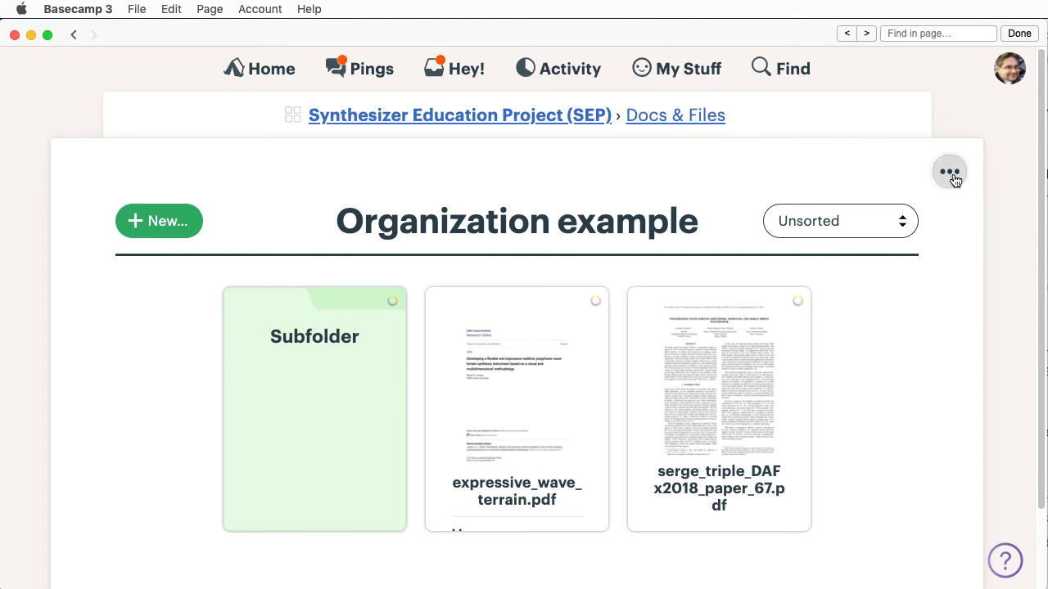
left_click(951, 174)
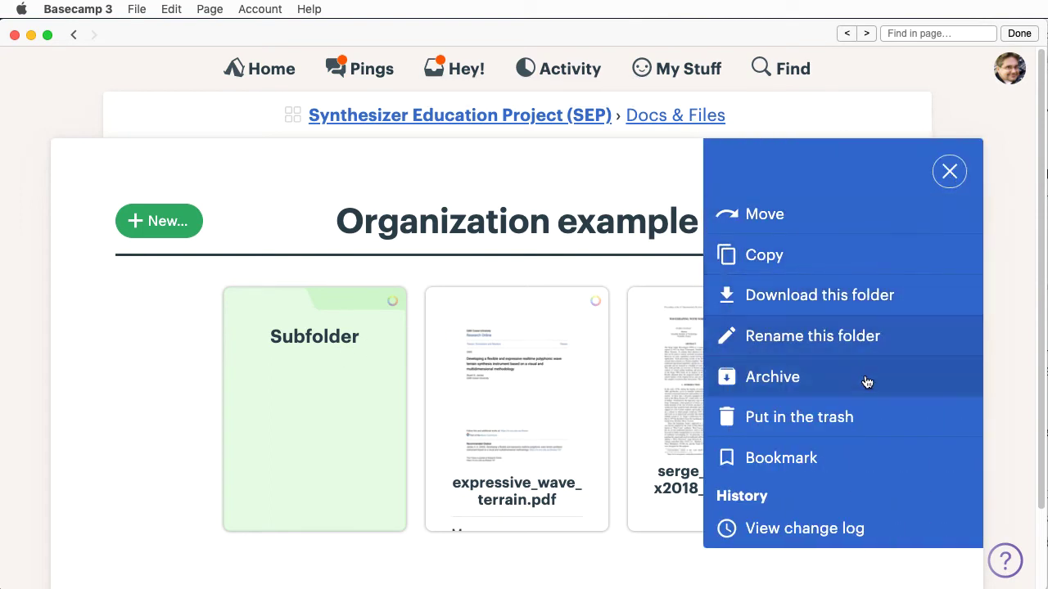
left_click(854, 415)
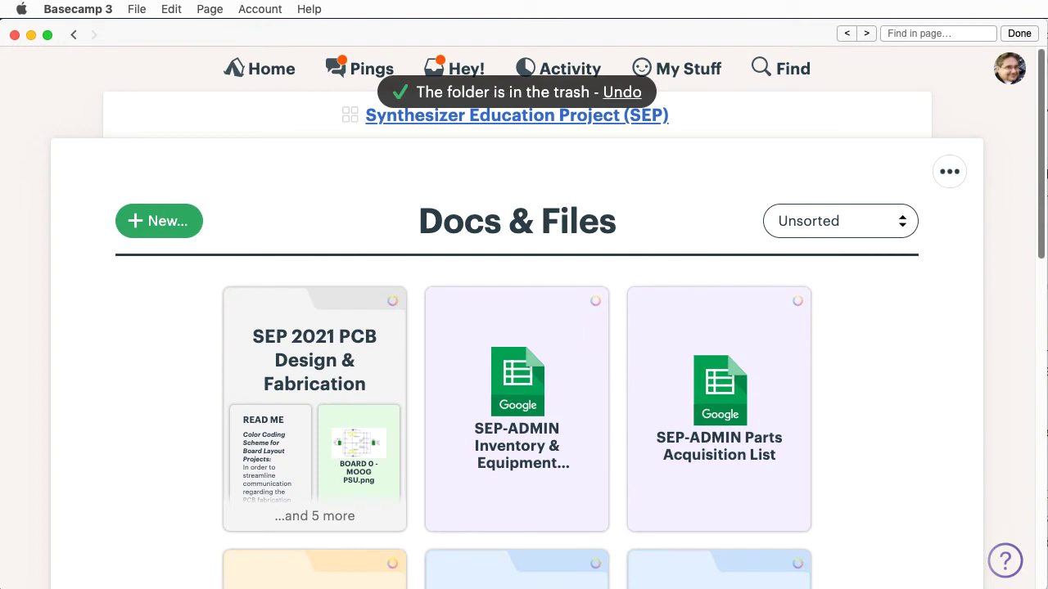
- Open the SEP-ADMIN Inventory & Equipment Checkout file, view its spreadsheet on Google in Safari, and close the spreadsheet window
left_click_drag(1040, 243, 1023, 222)
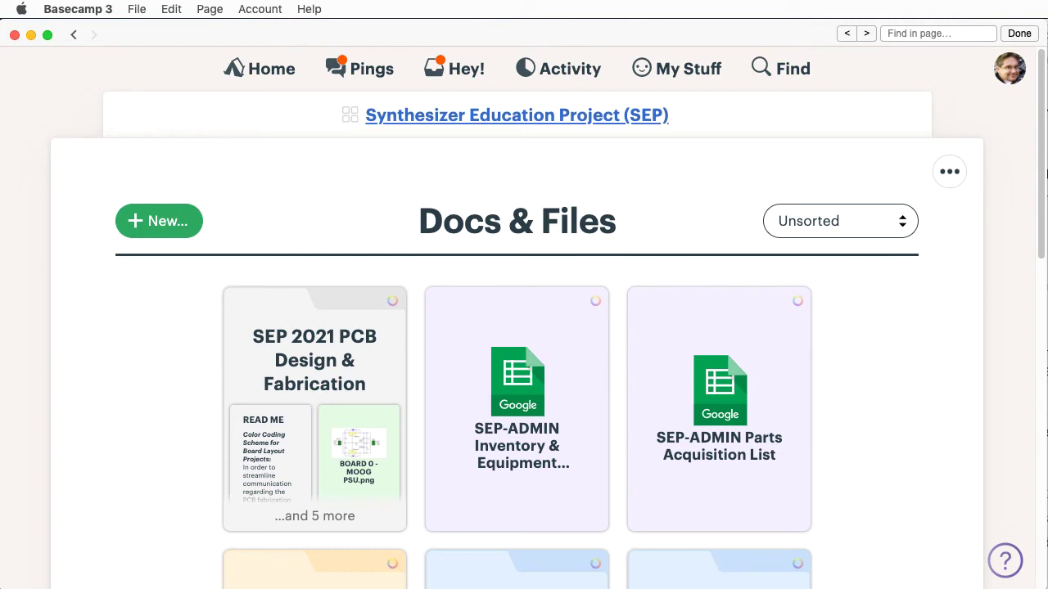
left_click(525, 405)
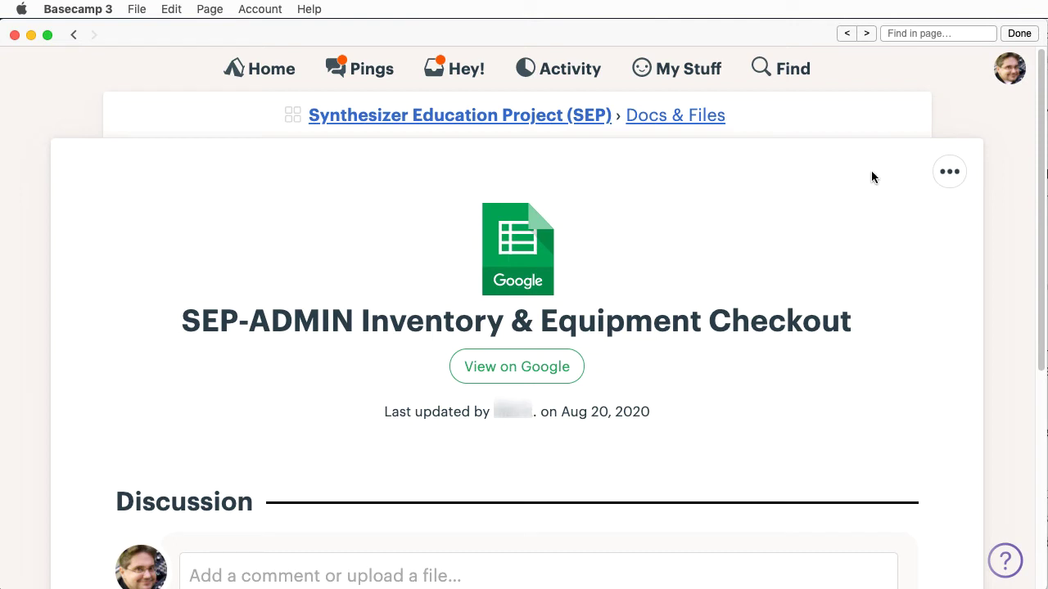
scroll(1020, 219, "down", 1)
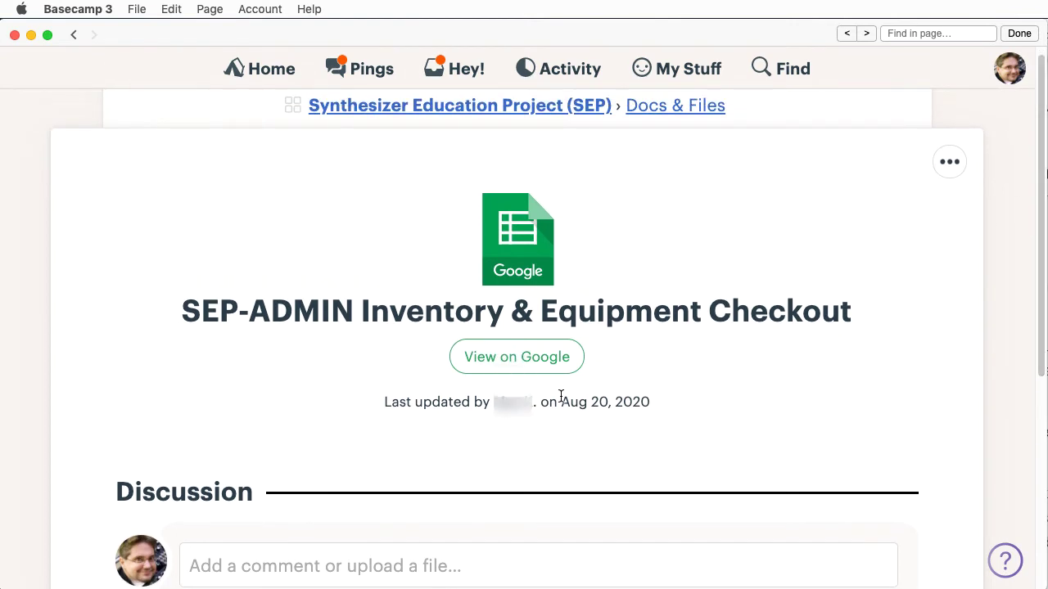
left_click(500, 360)
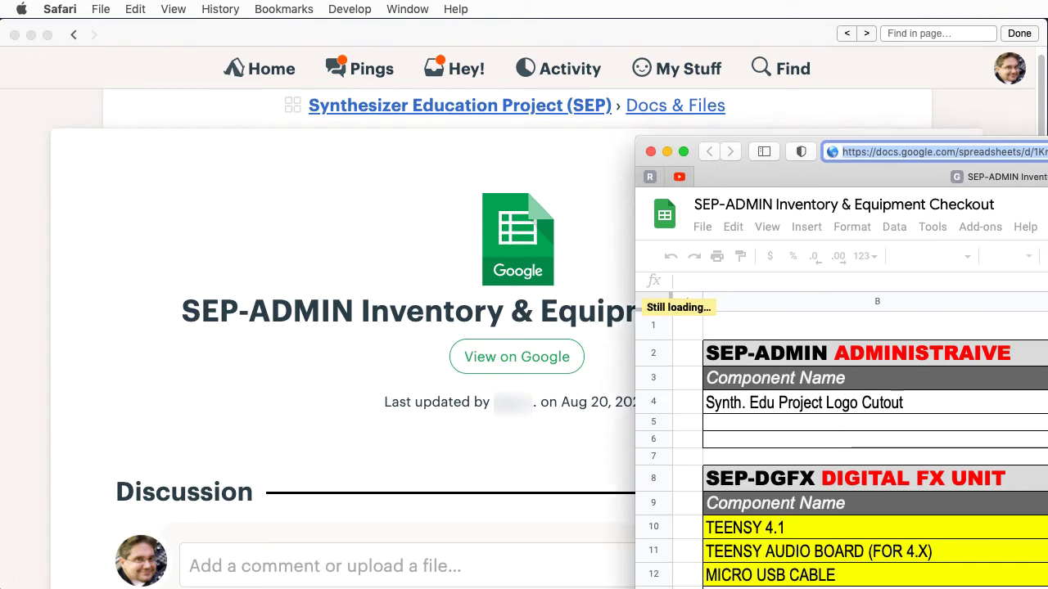
left_click_drag(1047, 146, 735, 65)
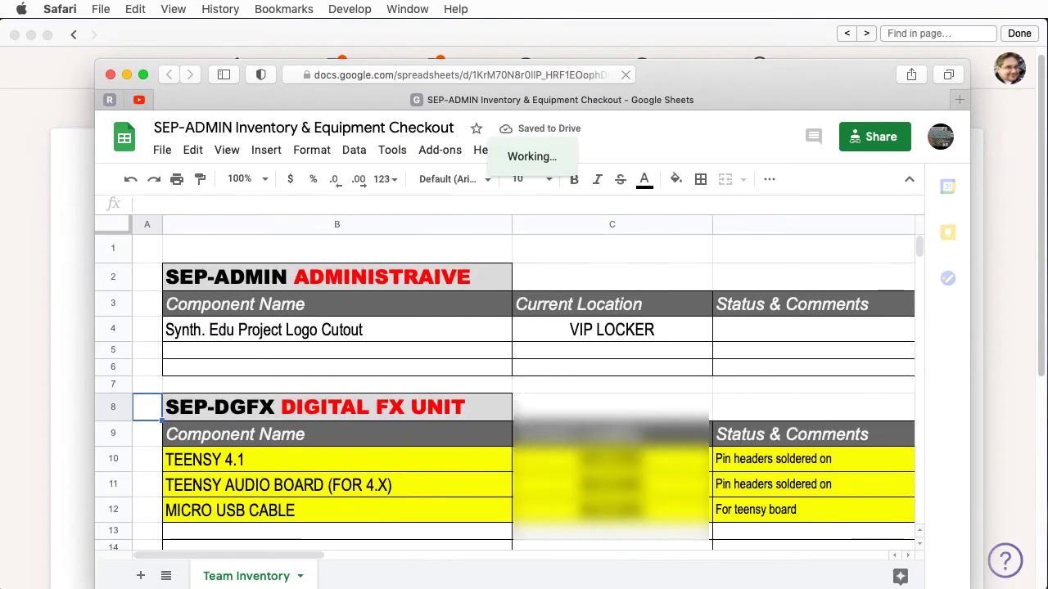
scroll(506, 393, "down", 5)
left_click(111, 74)
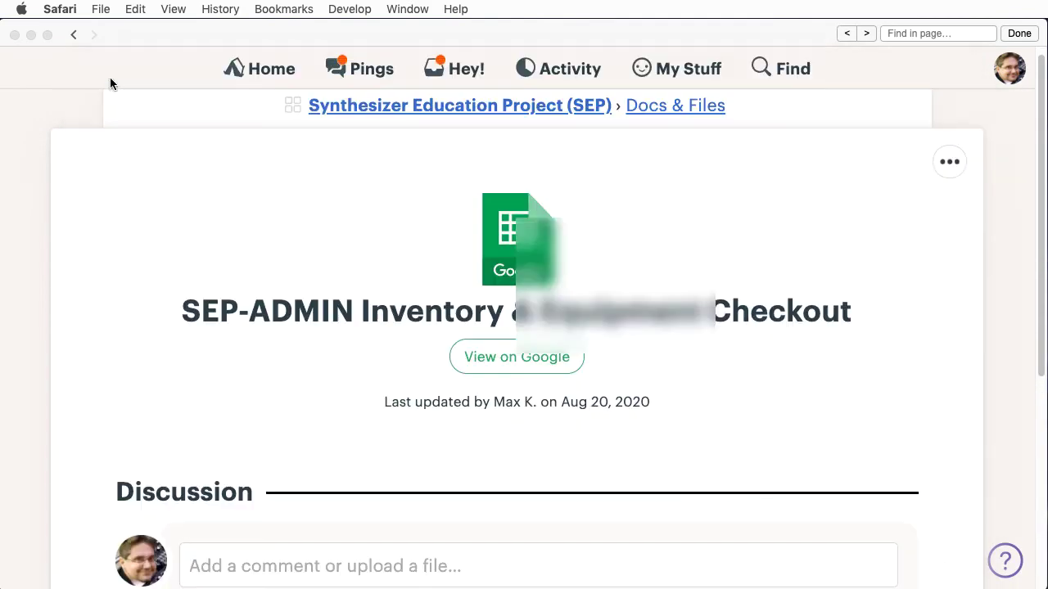
- Return to the SEP project's Docs & Files, examine the form for linking a Google Drive file, and review the available file-linking sources
left_click(683, 115)
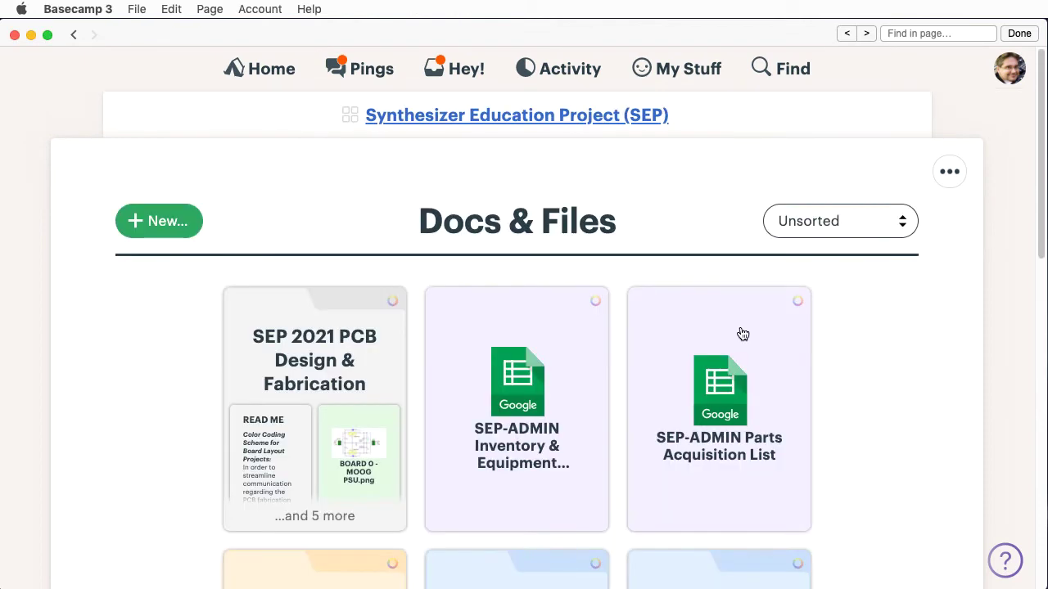
left_click(166, 224)
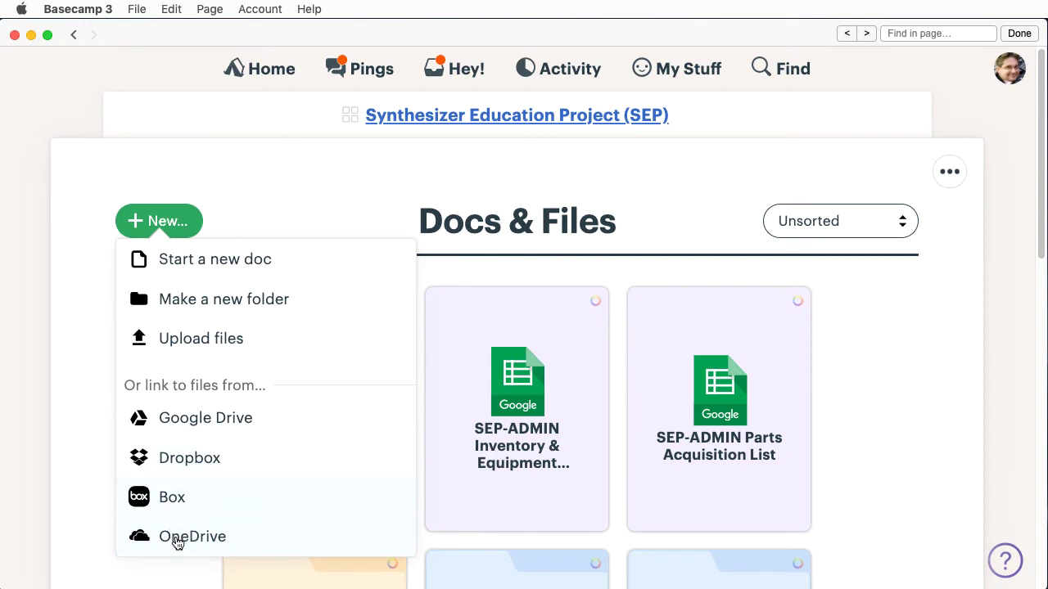
left_click(202, 419)
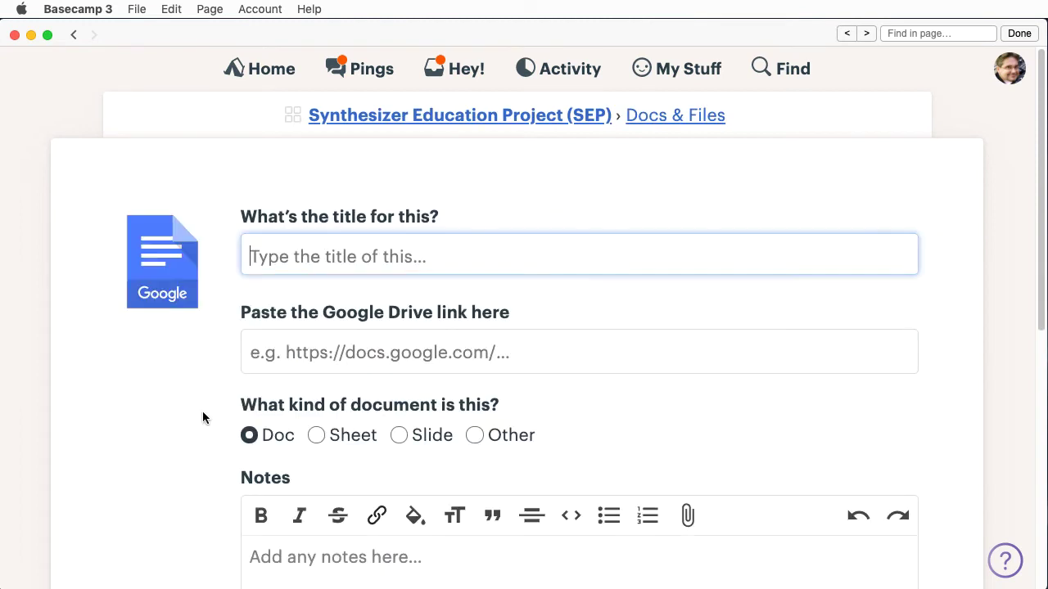
left_click(310, 246)
scroll(1024, 376, "down", 9)
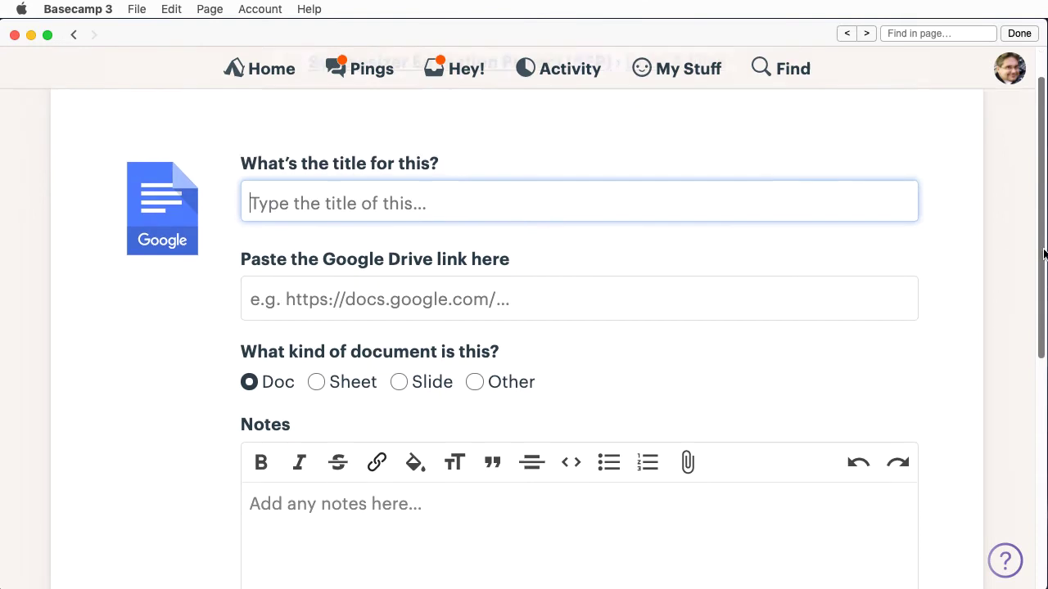
left_click_drag(1020, 411, 982, 112)
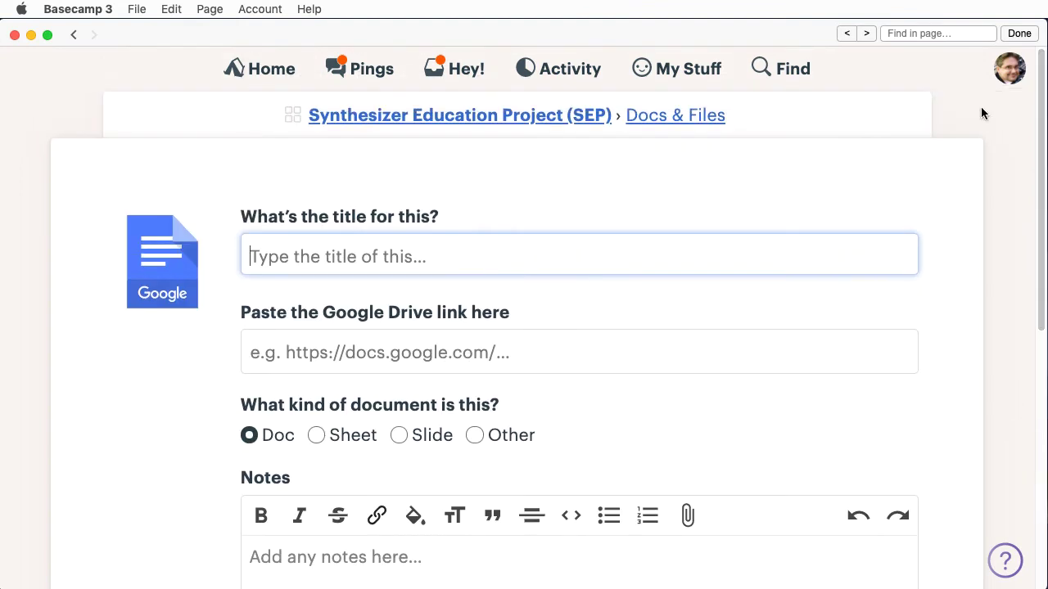
left_click(656, 111)
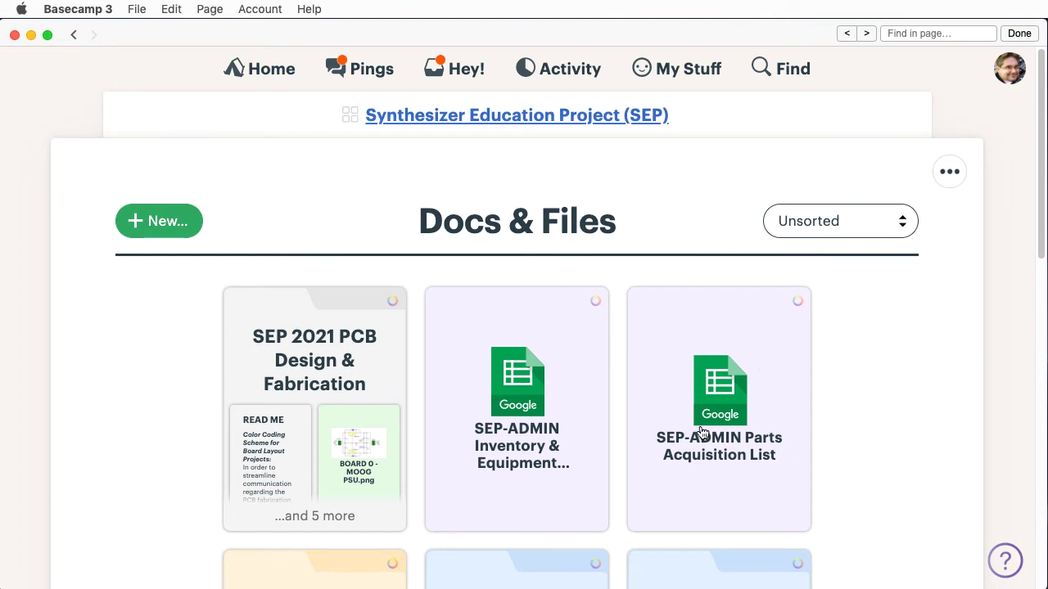
left_click(159, 221)
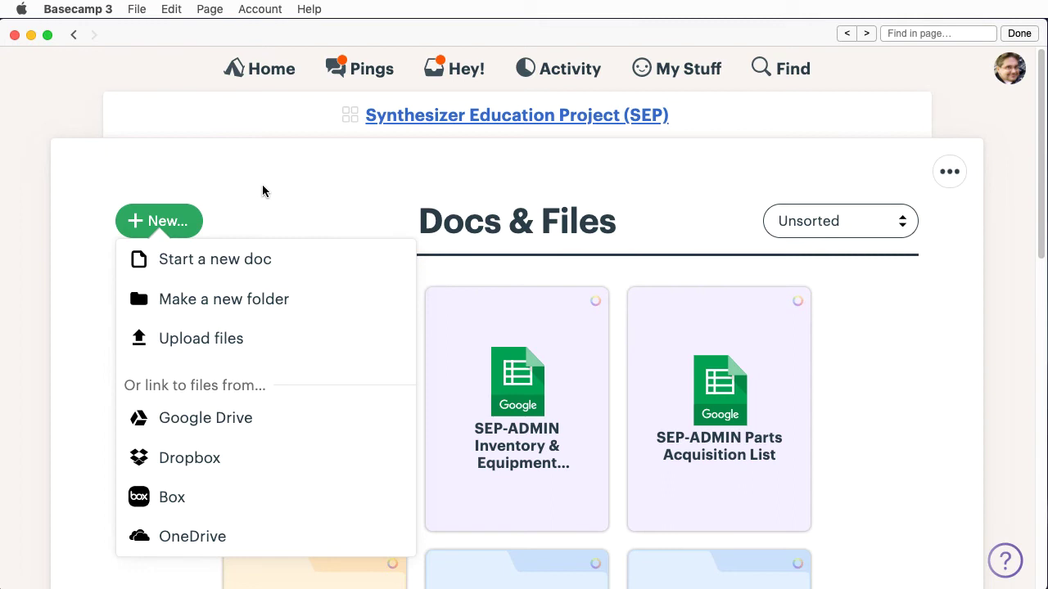
left_click(263, 176)
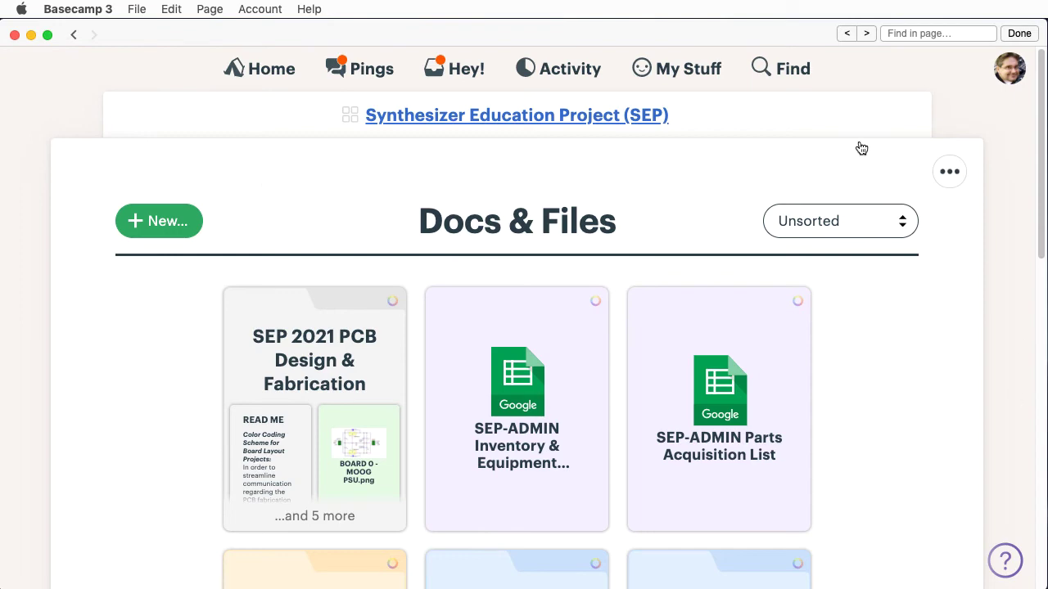
- Open the Inventory Check-Out doc in the Docs & Files of Retrofuturistic Hardware HQ and read through its entries
left_click(573, 119)
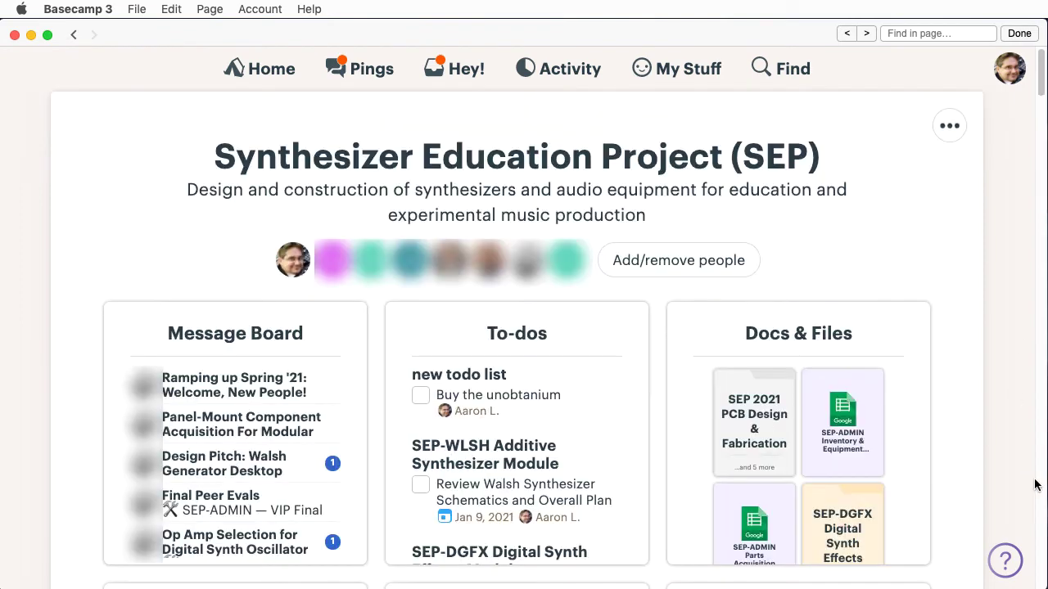
left_click(264, 79)
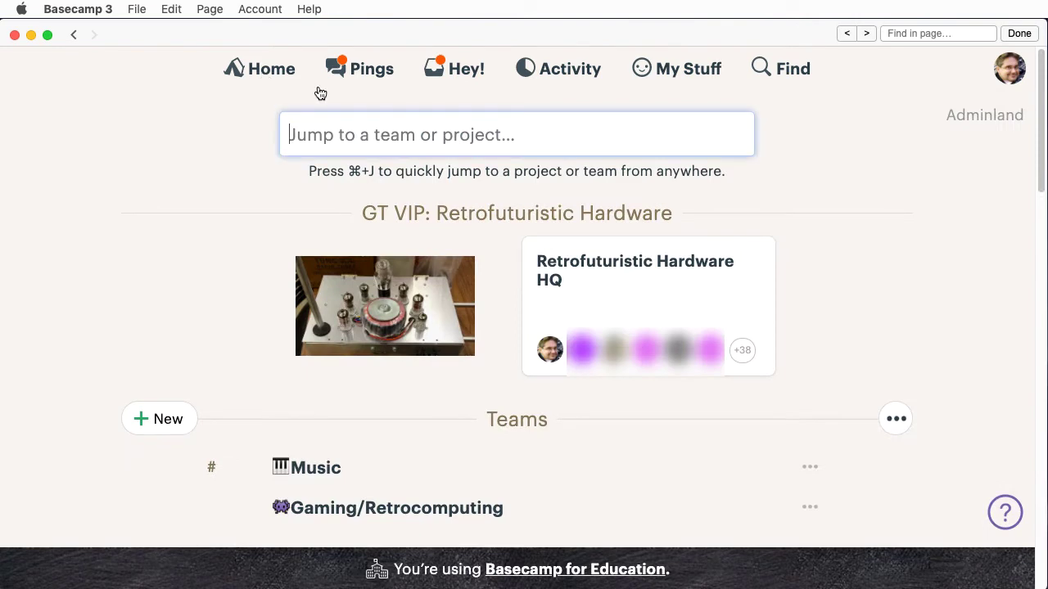
left_click(697, 297)
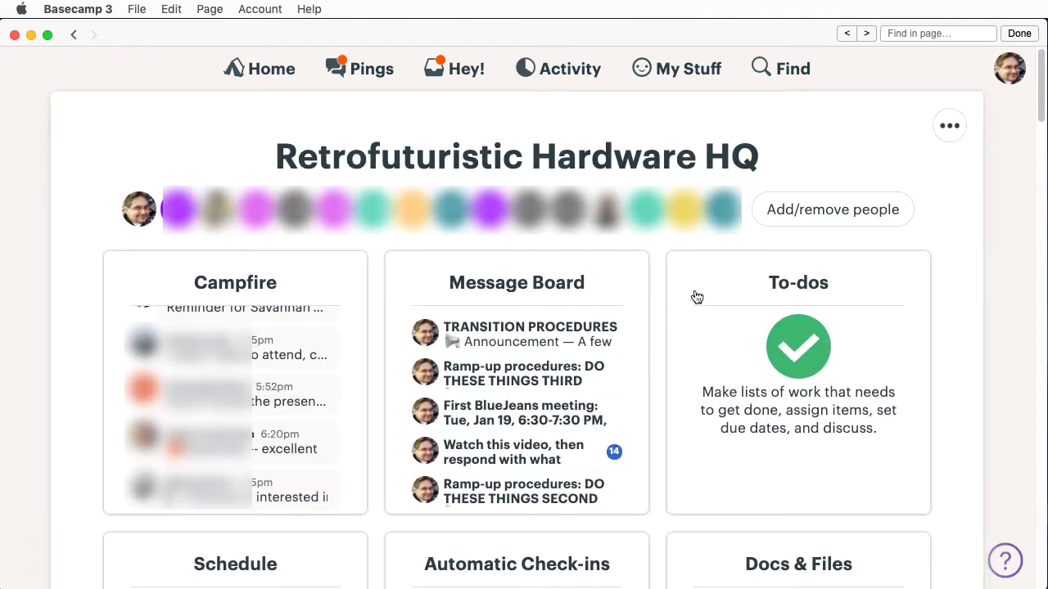
left_click(857, 544)
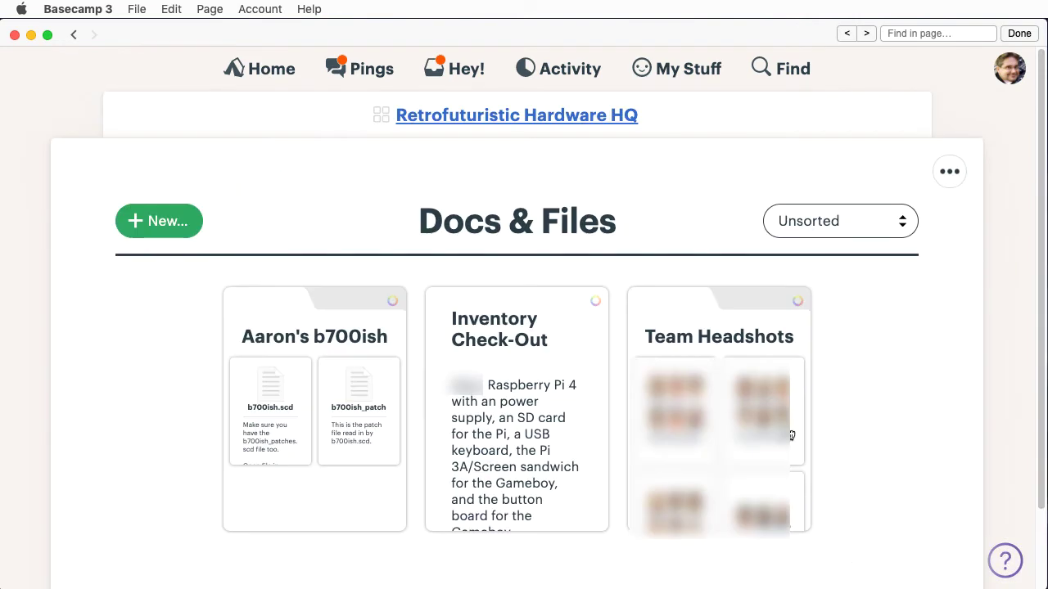
left_click(534, 374)
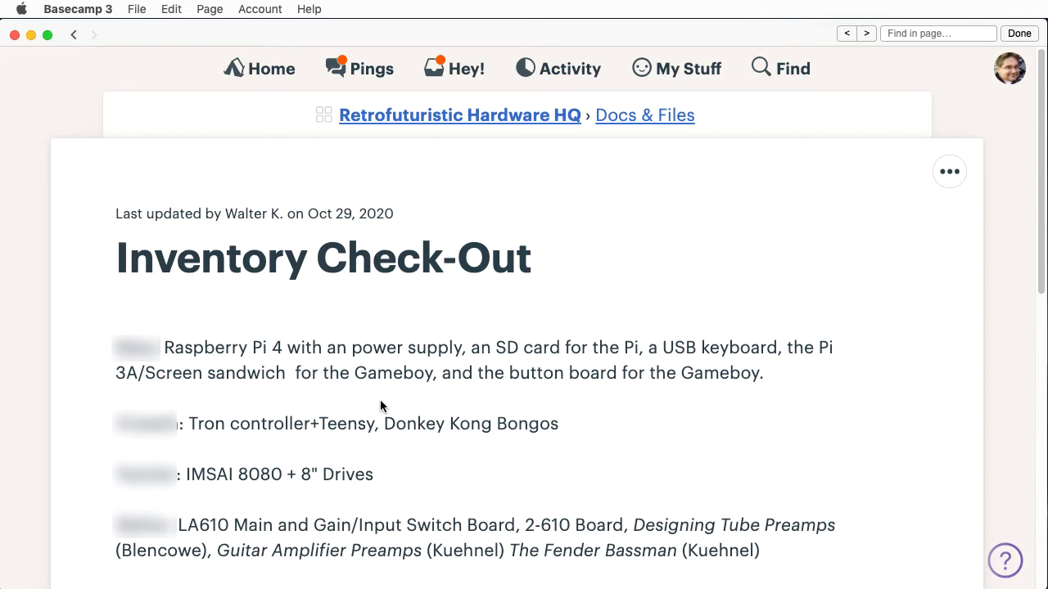
scroll(1028, 230, "down", 3)
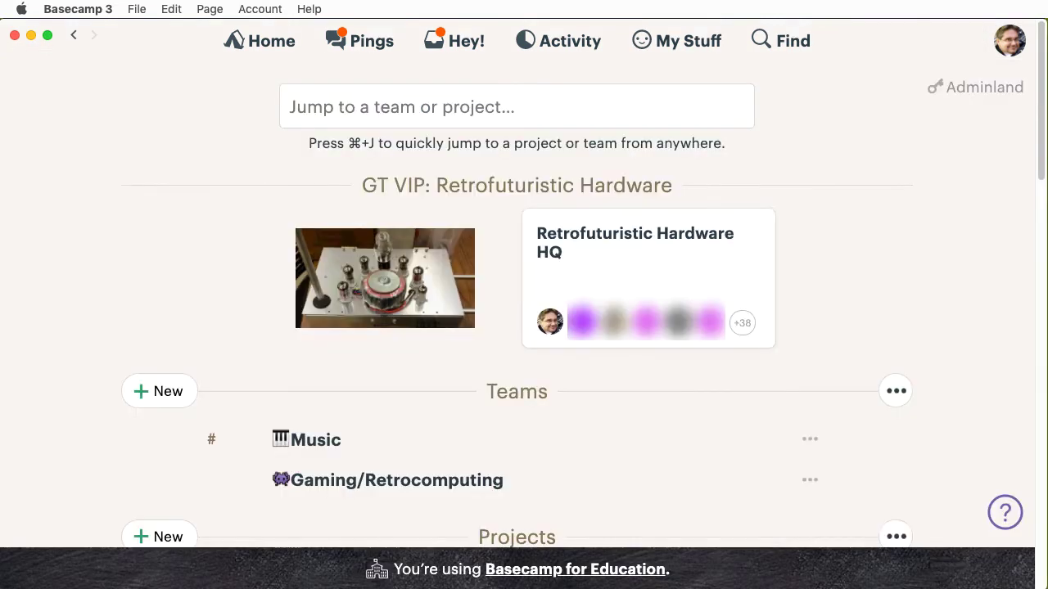
- Open the Message Board of the Atari 7800 Development project from the home page's project list
scroll(1031, 178, "down", 8)
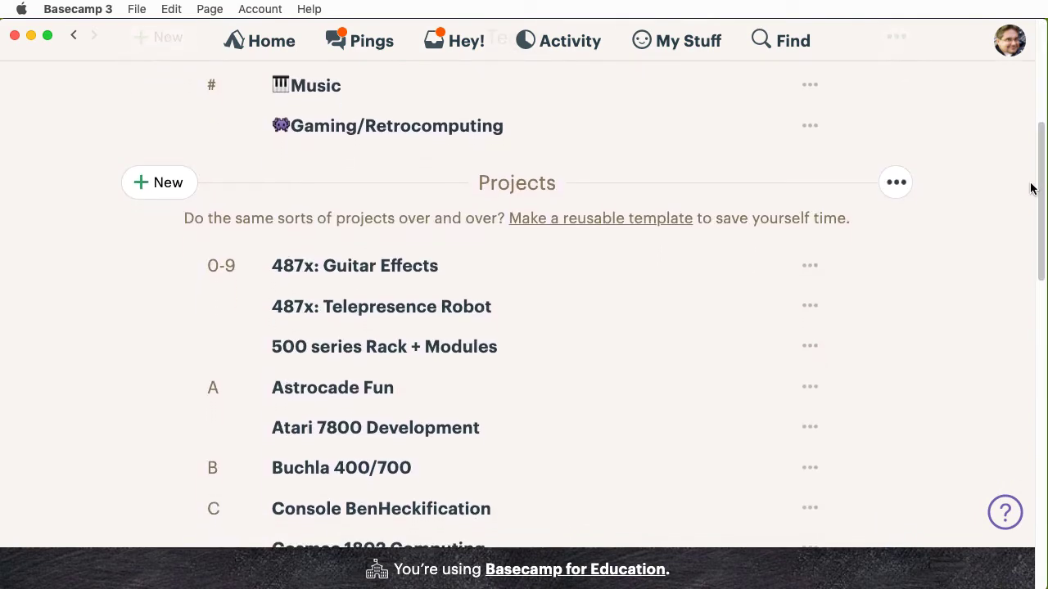
left_click(412, 432)
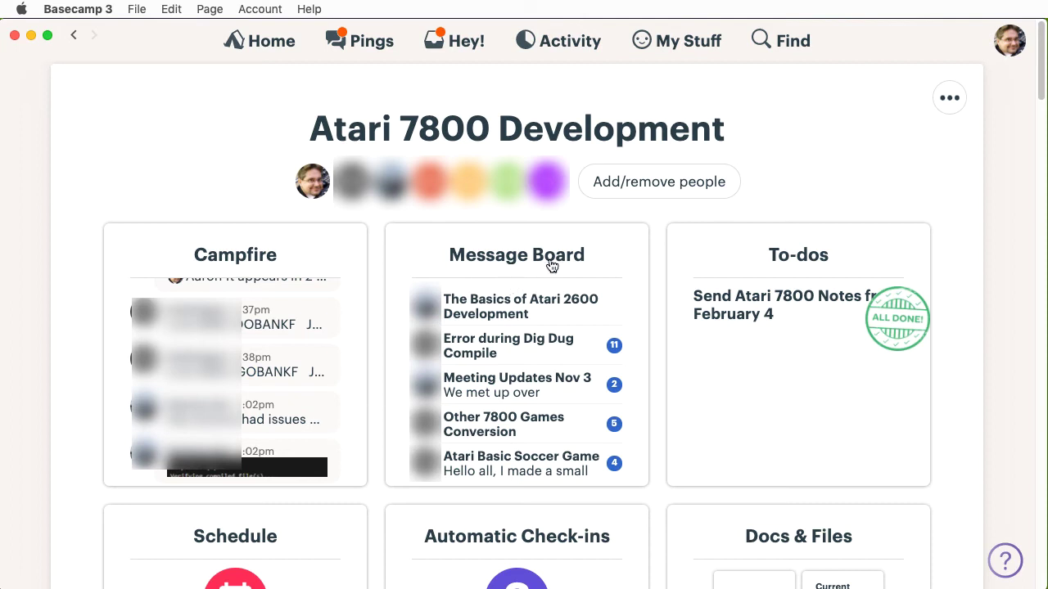
left_click(592, 254)
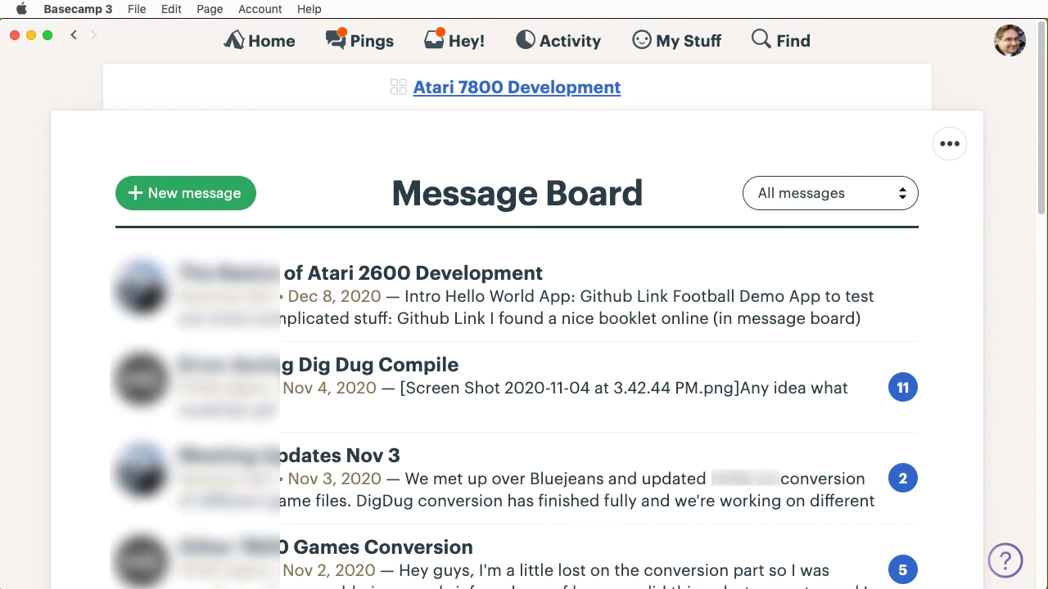
- Start a new message titled "Title of my post" with the body text "asdfasdfasdfasdfasdf"
left_click(193, 193)
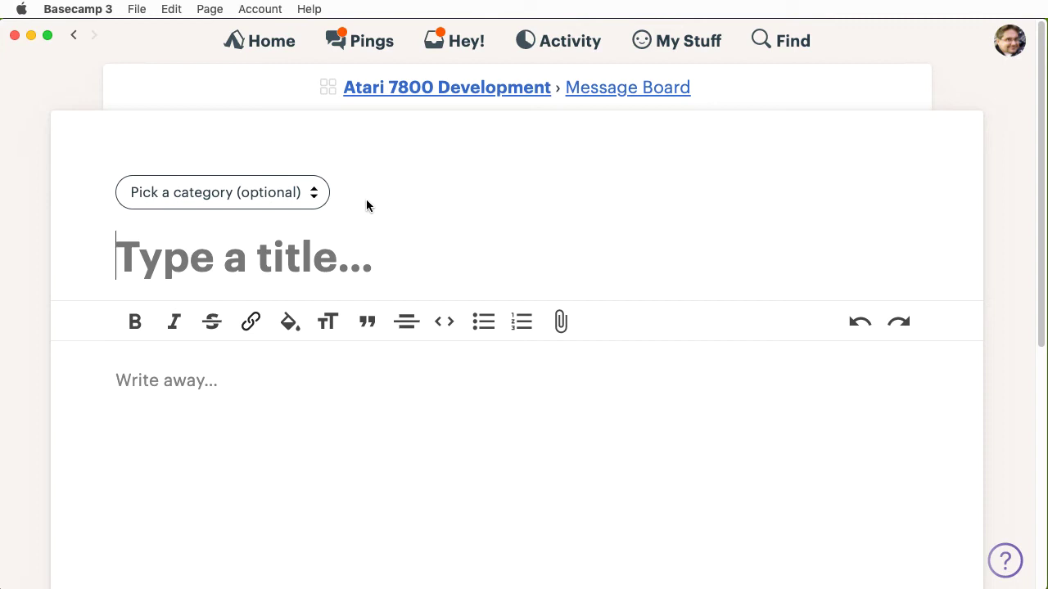
type("Title of my post")
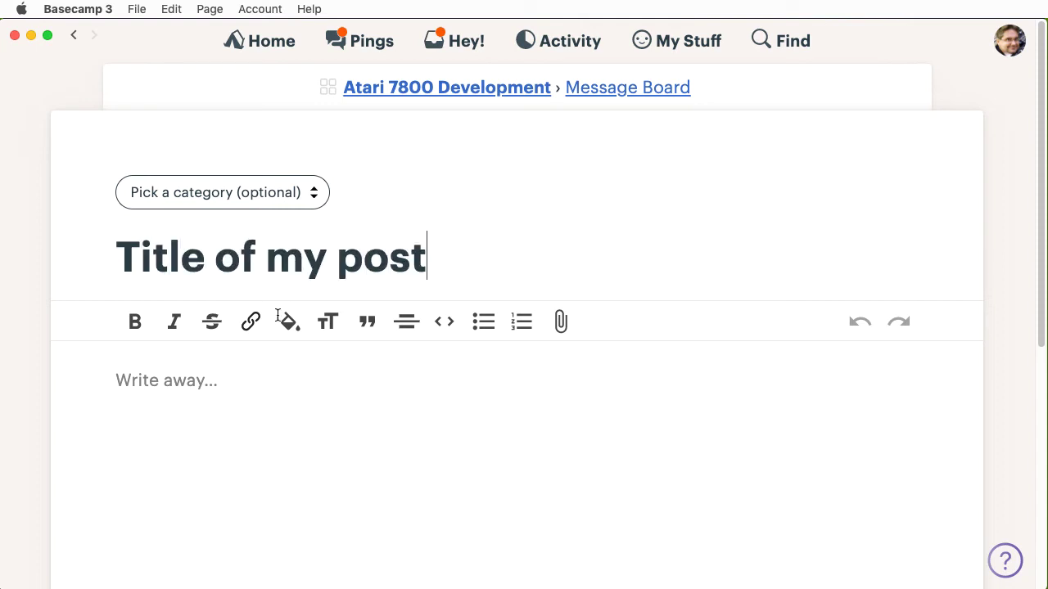
key("Tab")
type("asdfasdfasdfasdfasdf")
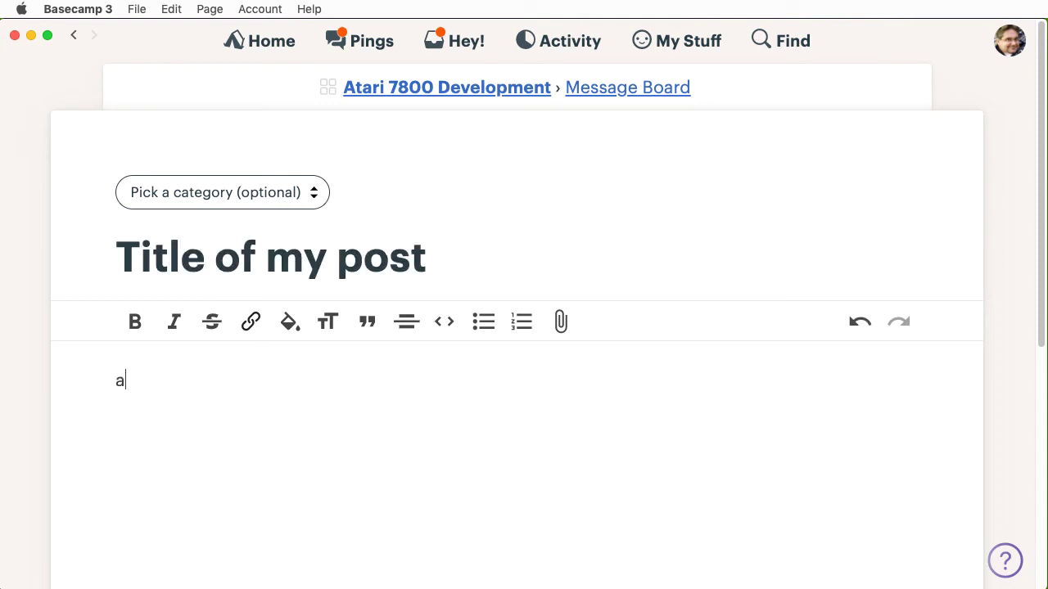
key("Return")
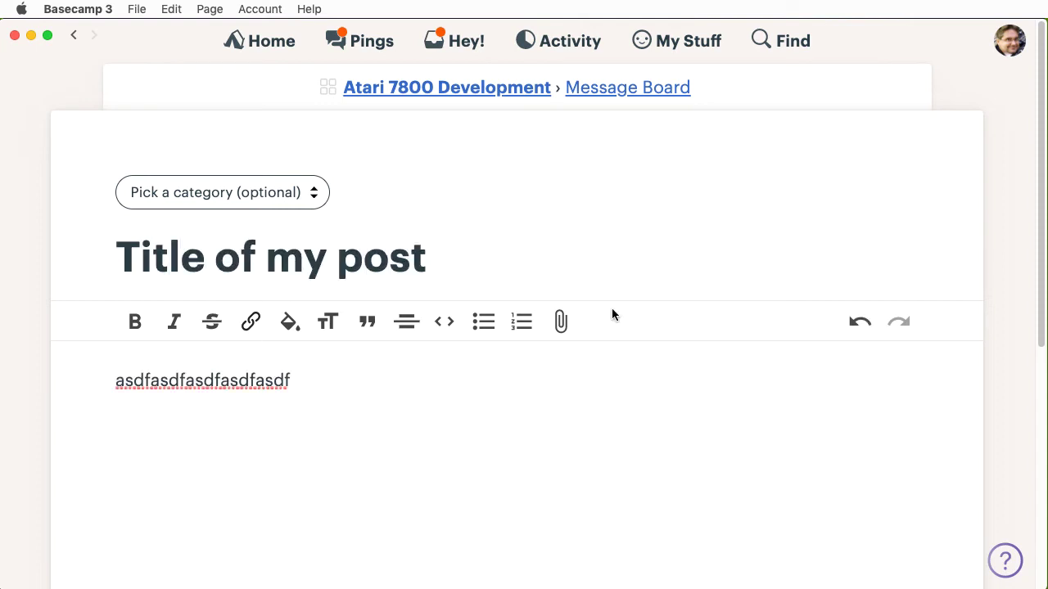
- Insert the DawgCheck Results chart image below the message text, look it over, and delete it from the message
left_click(561, 321)
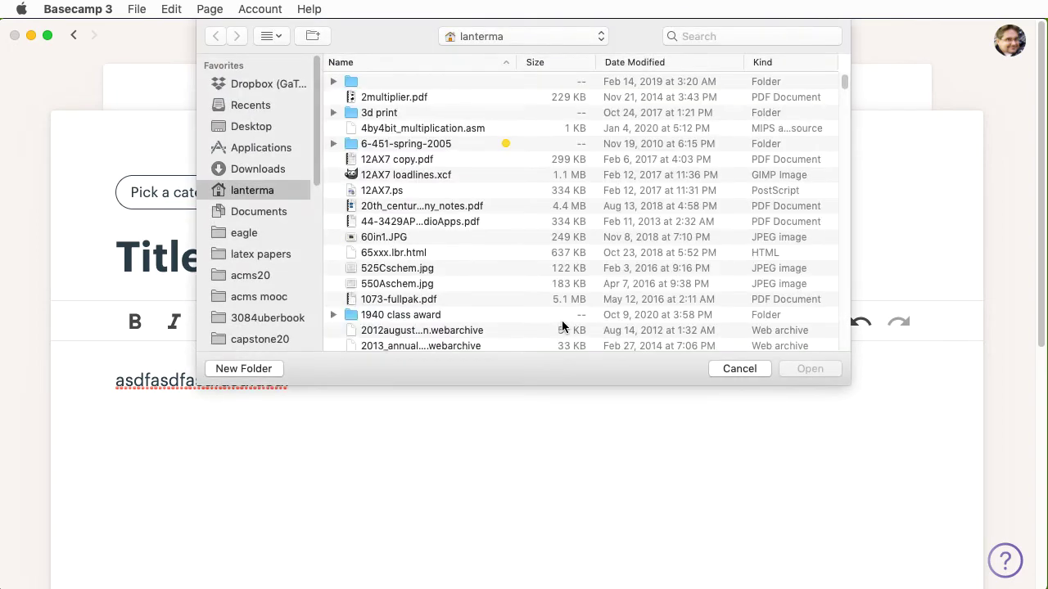
left_click(745, 370)
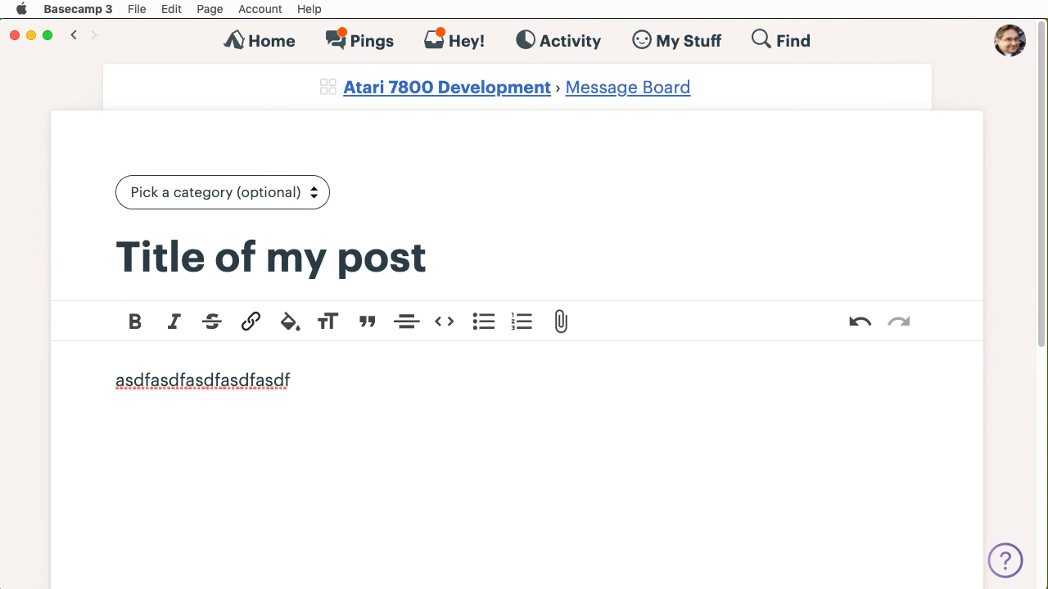
left_click_drag(1047, 246, 662, 430)
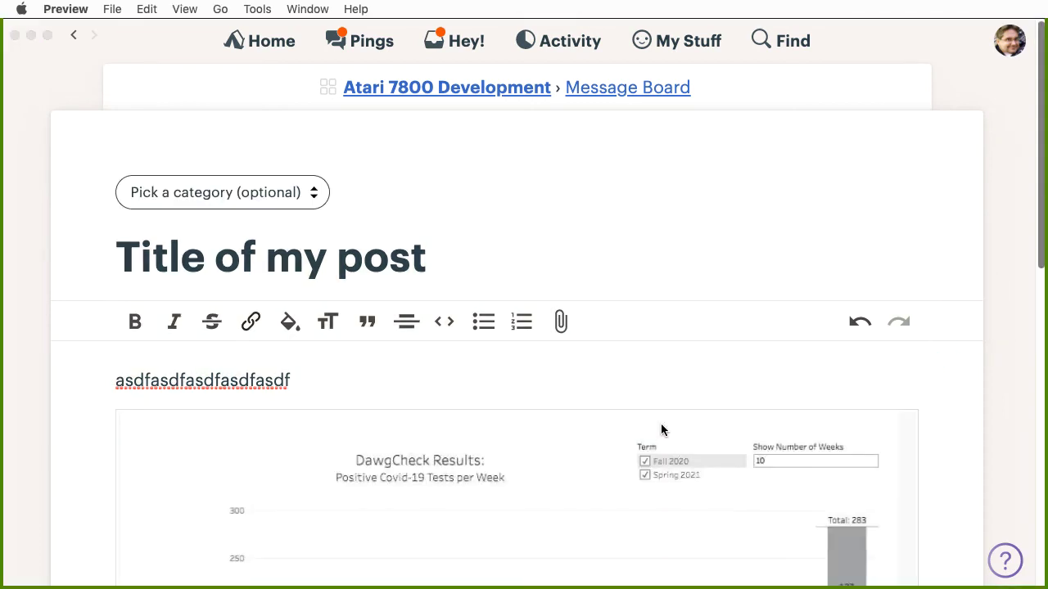
left_click(1043, 236)
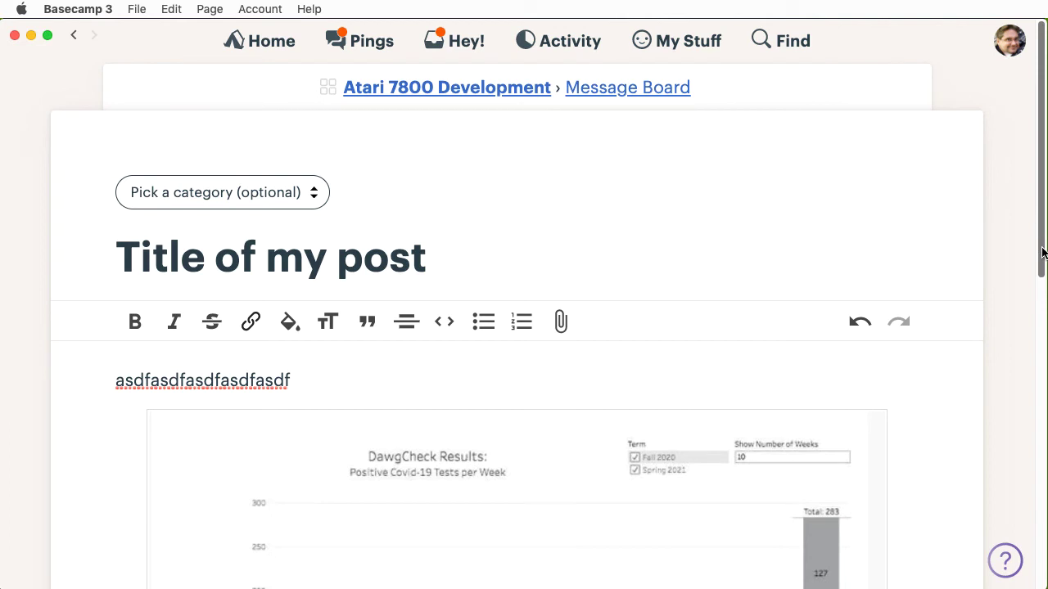
scroll(1041, 238, "down", 5)
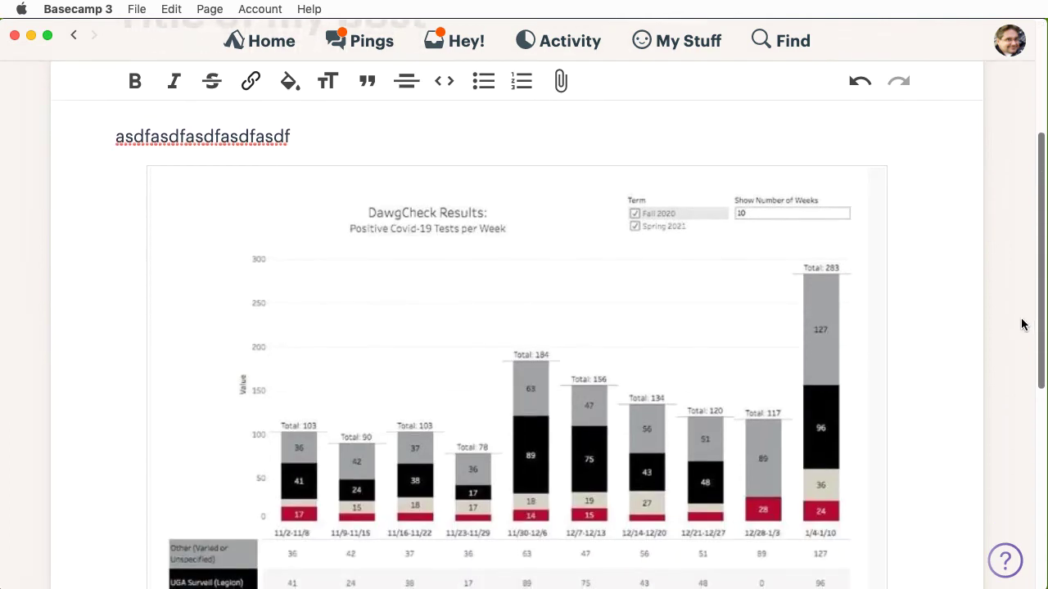
scroll(1021, 325, "down", 2)
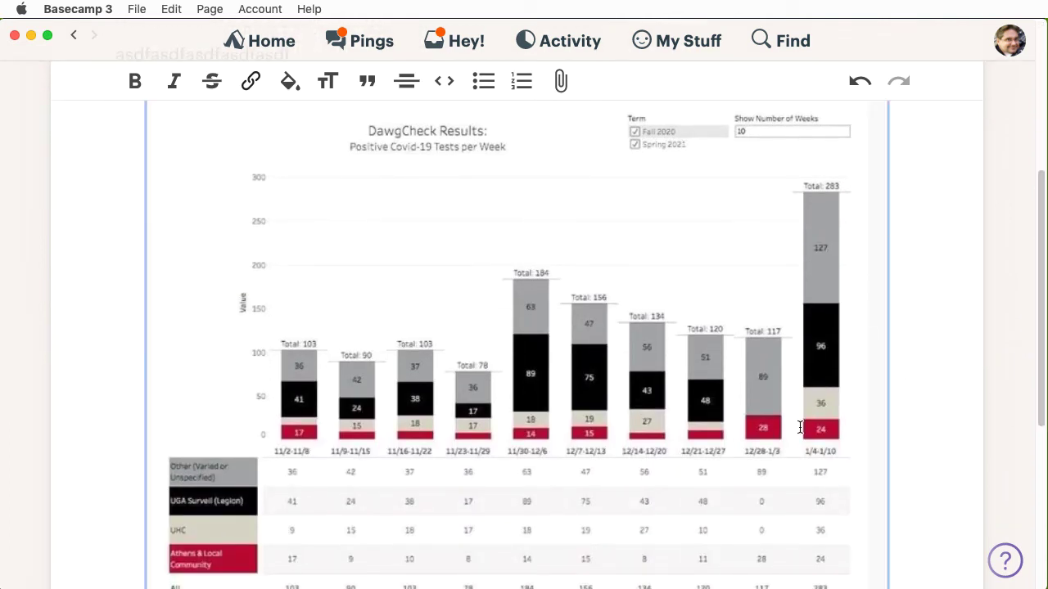
left_click(693, 304)
key("BackSpace")
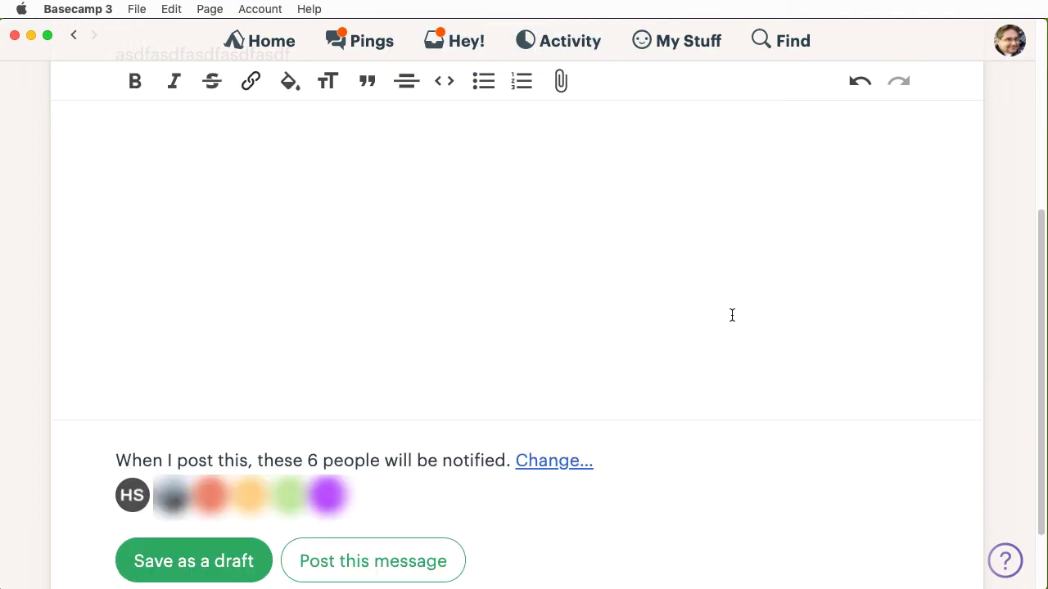
- Open the list of people notified by the message, deselect the third and fourth people, and leave the message unposted
left_click_drag(1041, 395, 1017, 426)
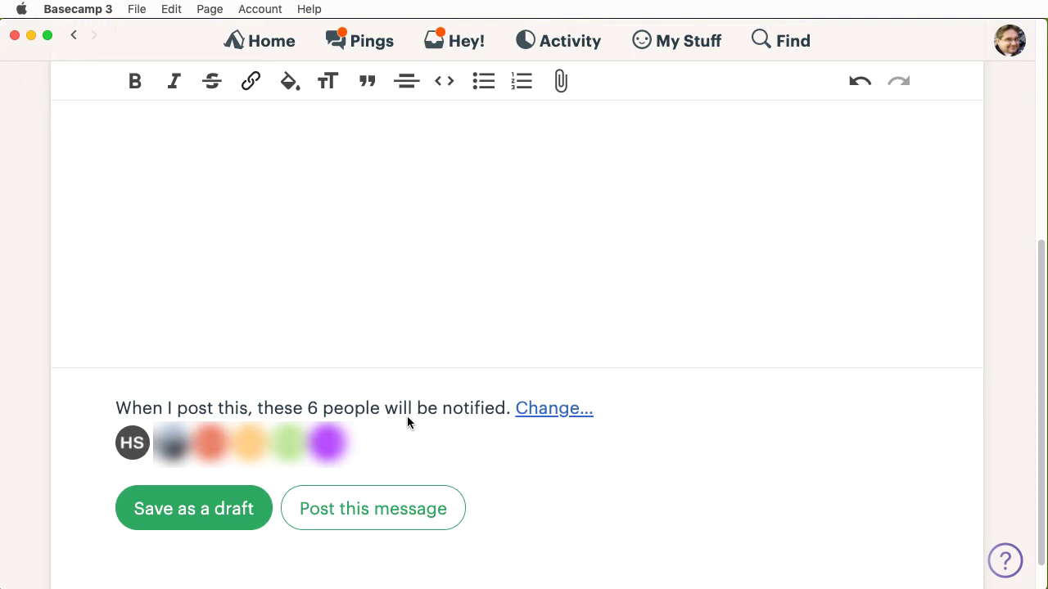
scroll(407, 423, "down", 1)
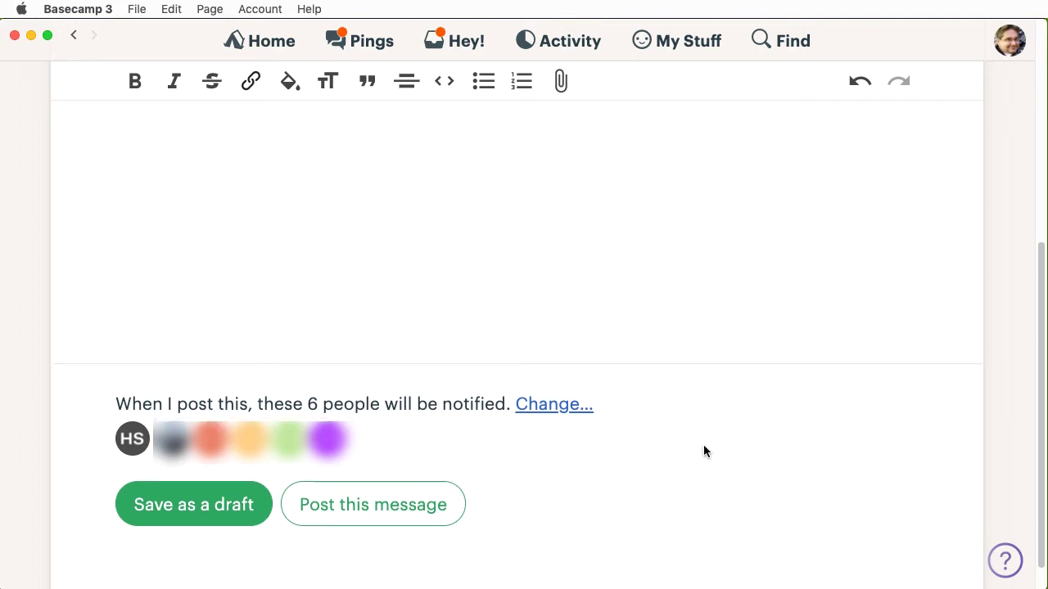
left_click(551, 405)
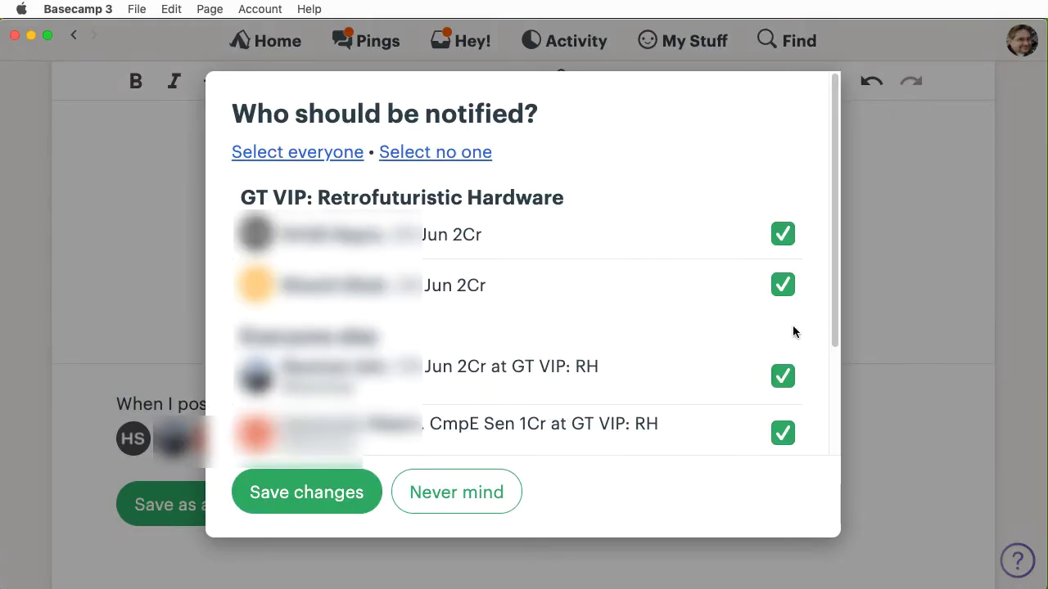
left_click(783, 375)
left_click(783, 433)
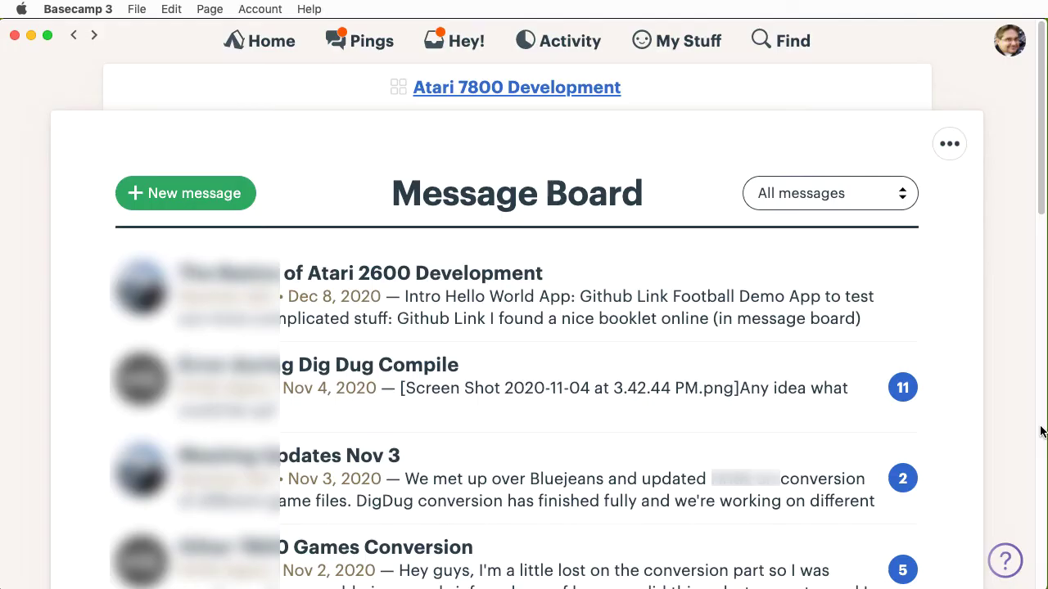
- Open the Atari Basic Soccer Game message and look through its content down to the comments and subscribers
scroll(1041, 431, "down", 6)
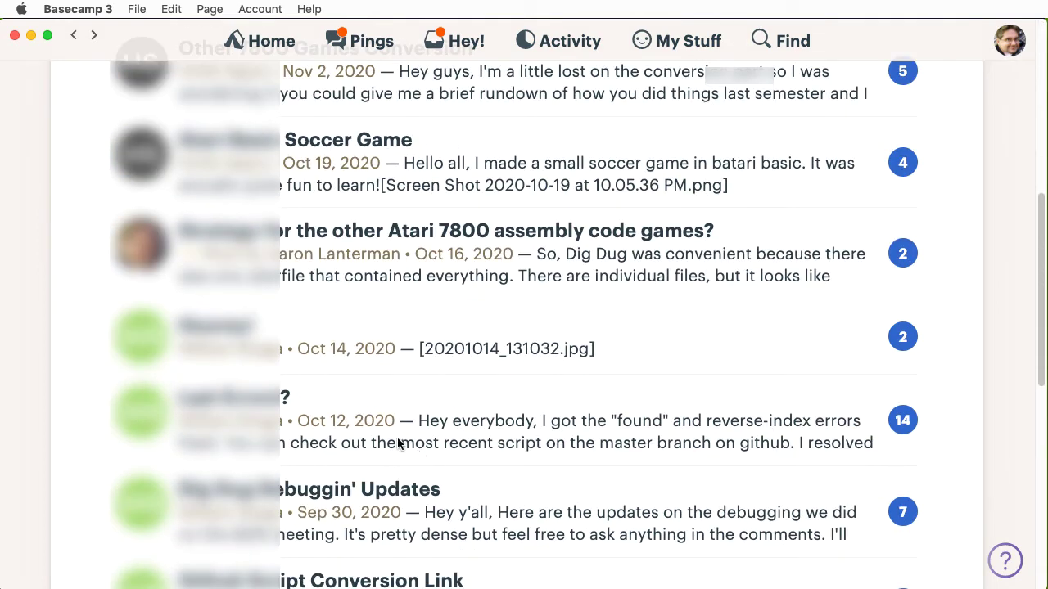
left_click(379, 152)
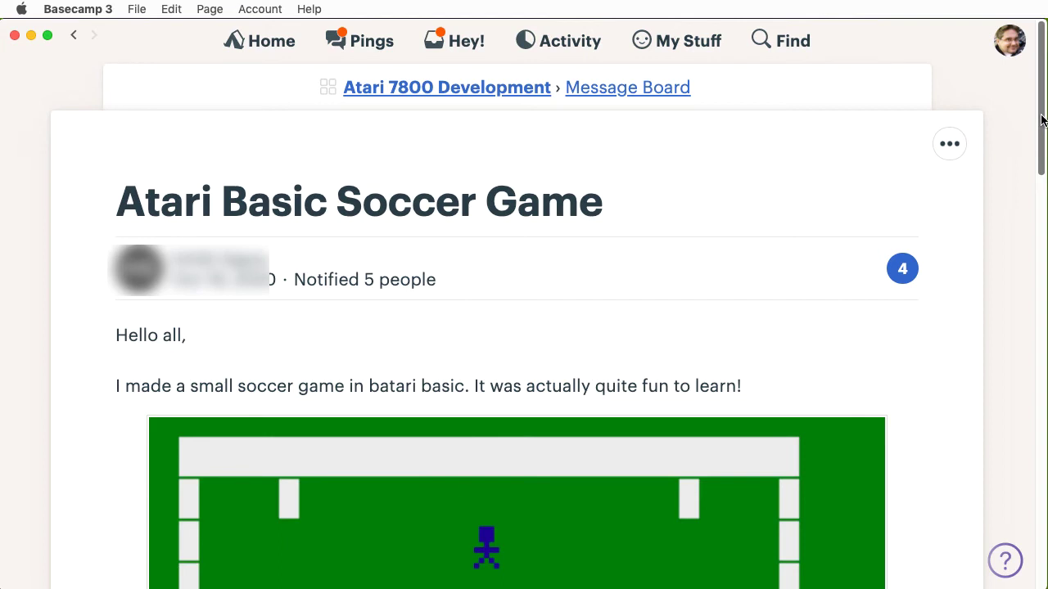
left_click_drag(1043, 122, 1045, 535)
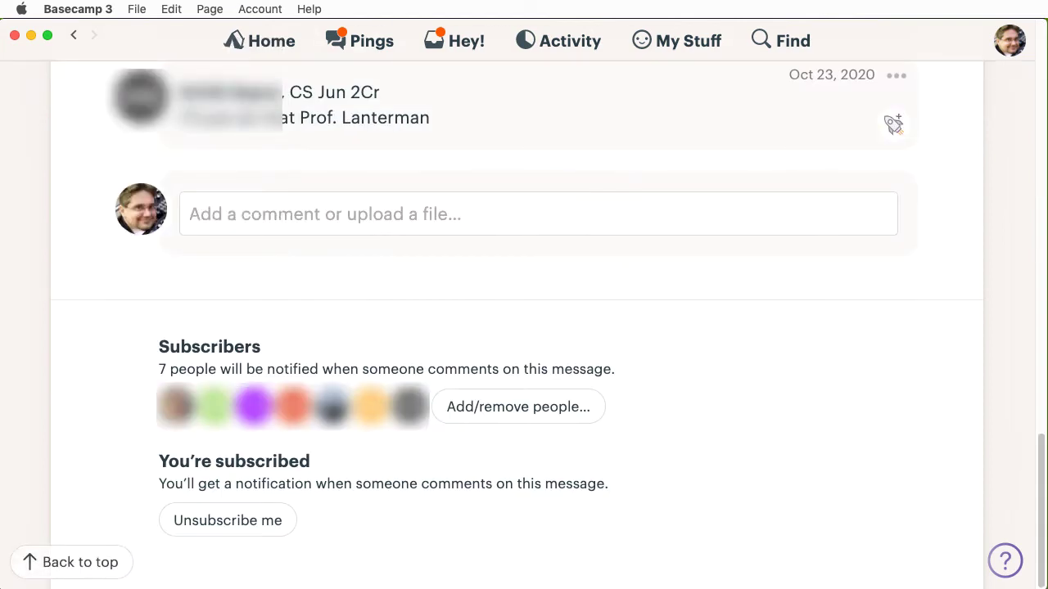
- Unsubscribe from comment notifications on the Atari Basic Soccer Game message, and subscribe again
left_click(237, 522)
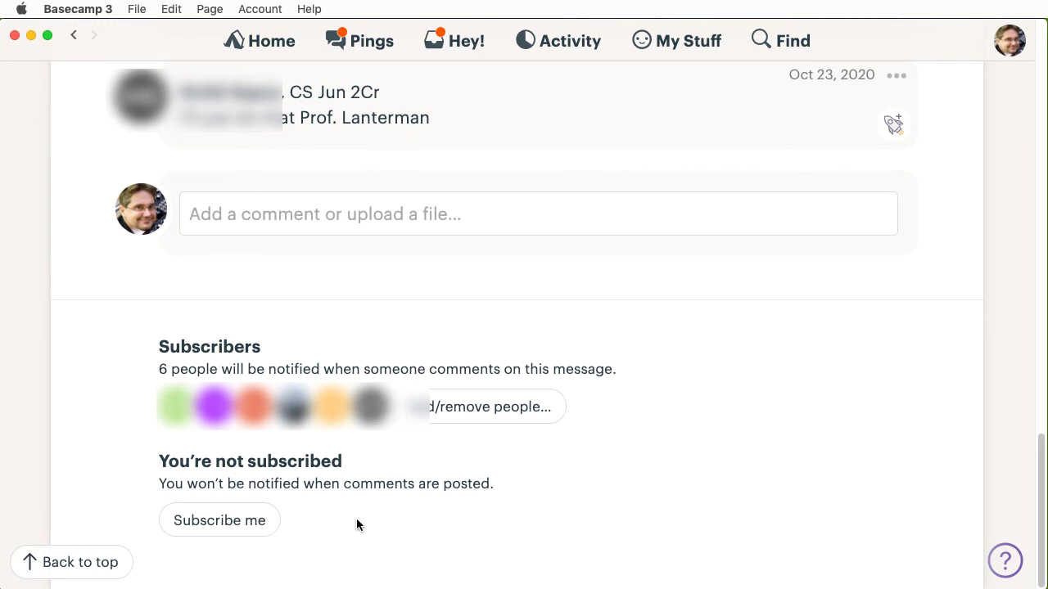
left_click(231, 524)
- Write the draft comment "asdfasdfasdfasdf" under the message, open the file chooser for an attachment, and cancel it
scroll(231, 525, "up", 5)
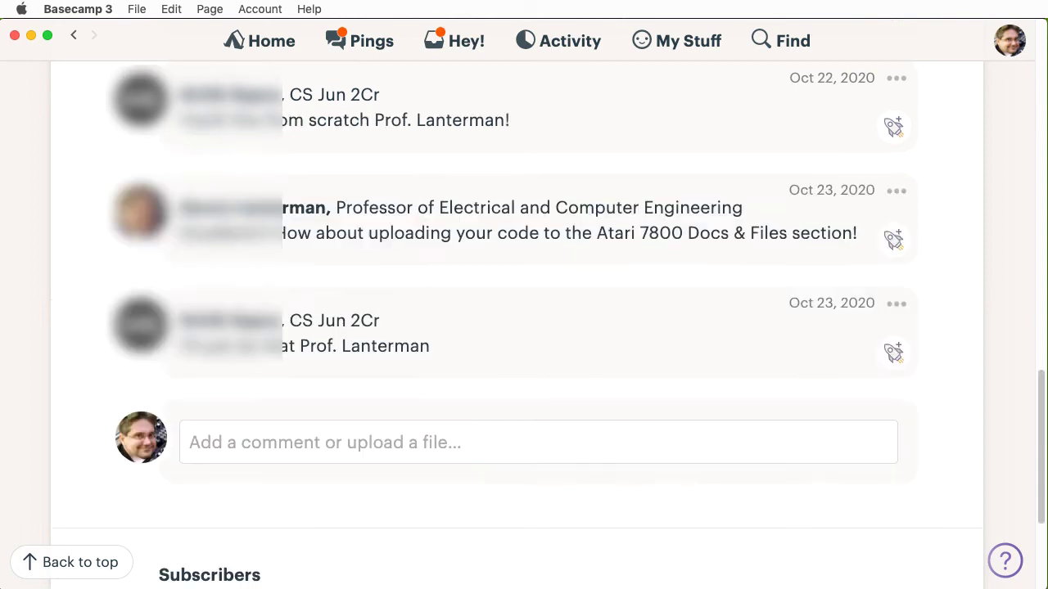
left_click(616, 456)
type("as")
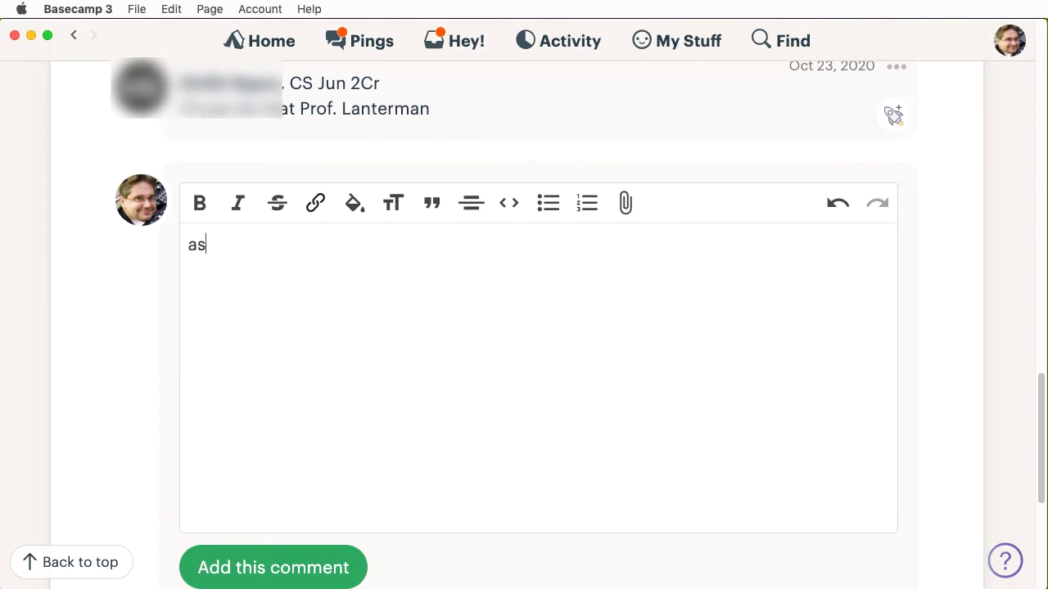
type("dfasdfasdfasdf")
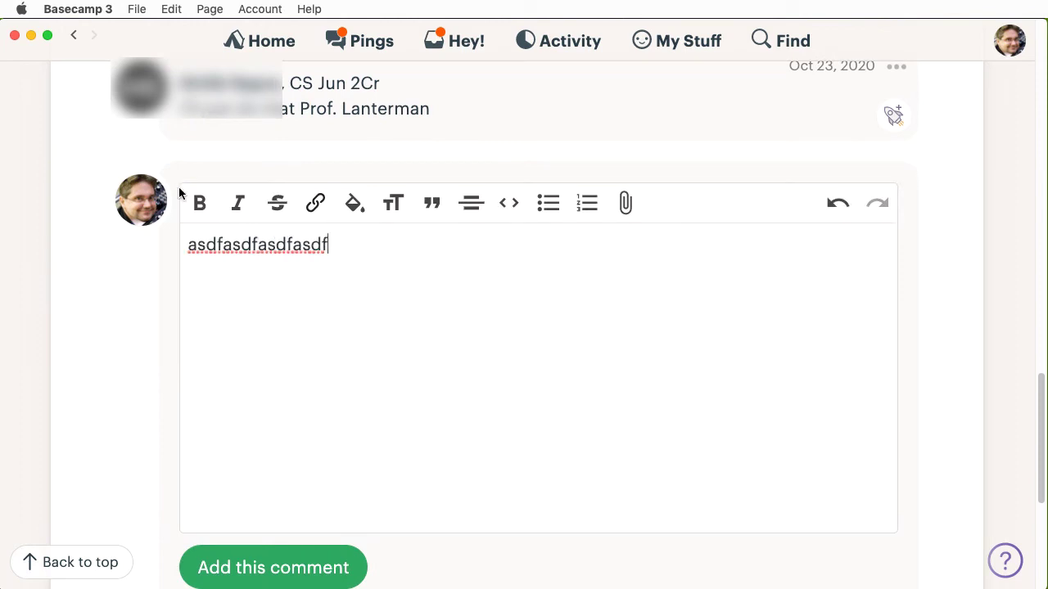
left_click(625, 203)
left_click(740, 369)
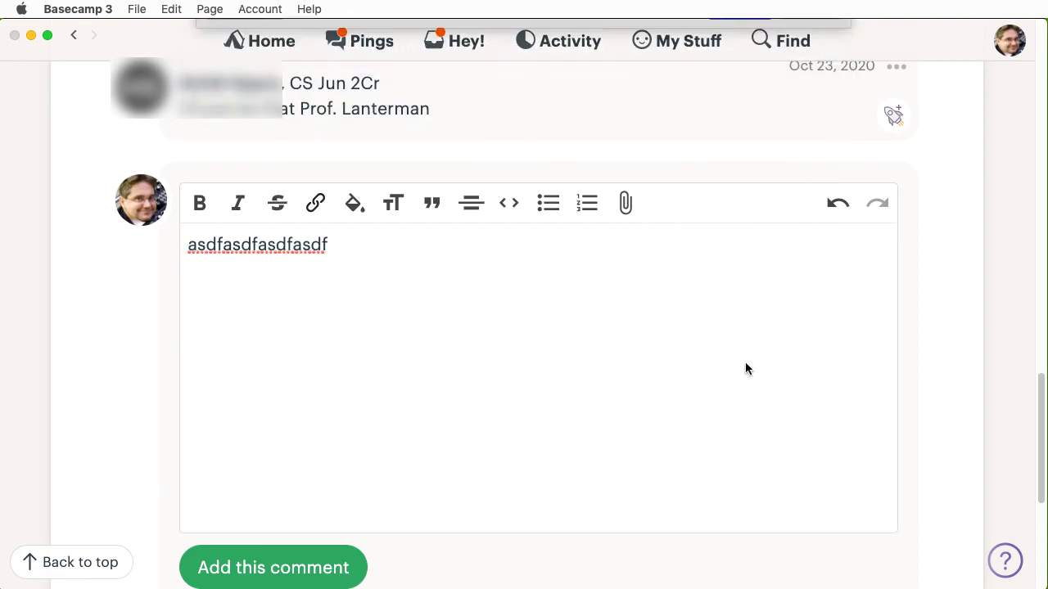
- Leave the comment unposted and start a new message titled "asdfasdf" on the Retrofuturistic Hardware HQ Message Board
left_click(74, 35)
left_click(73, 35)
left_click(74, 35)
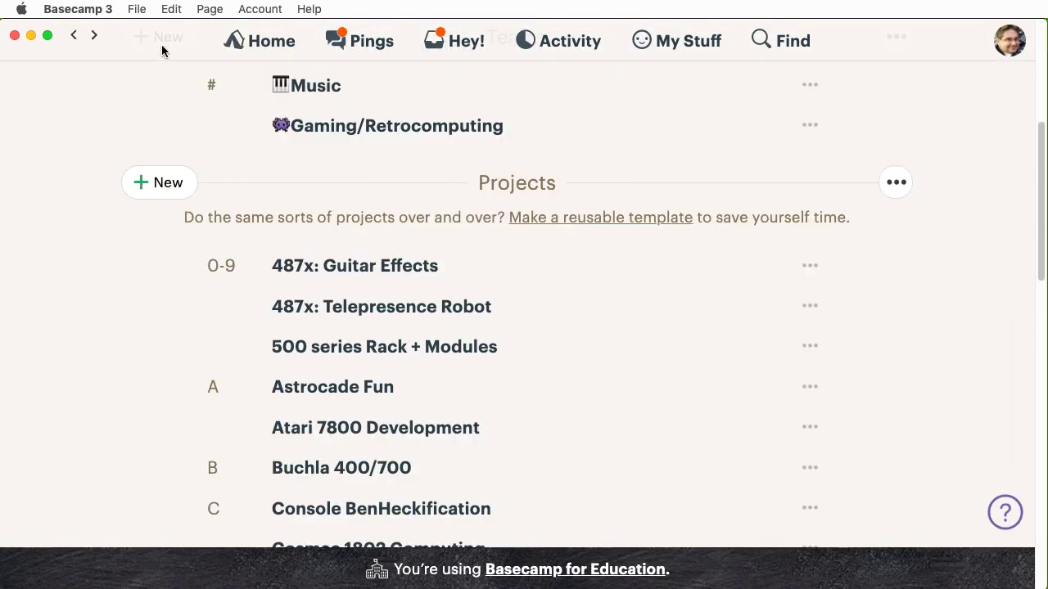
left_click(256, 42)
left_click(682, 248)
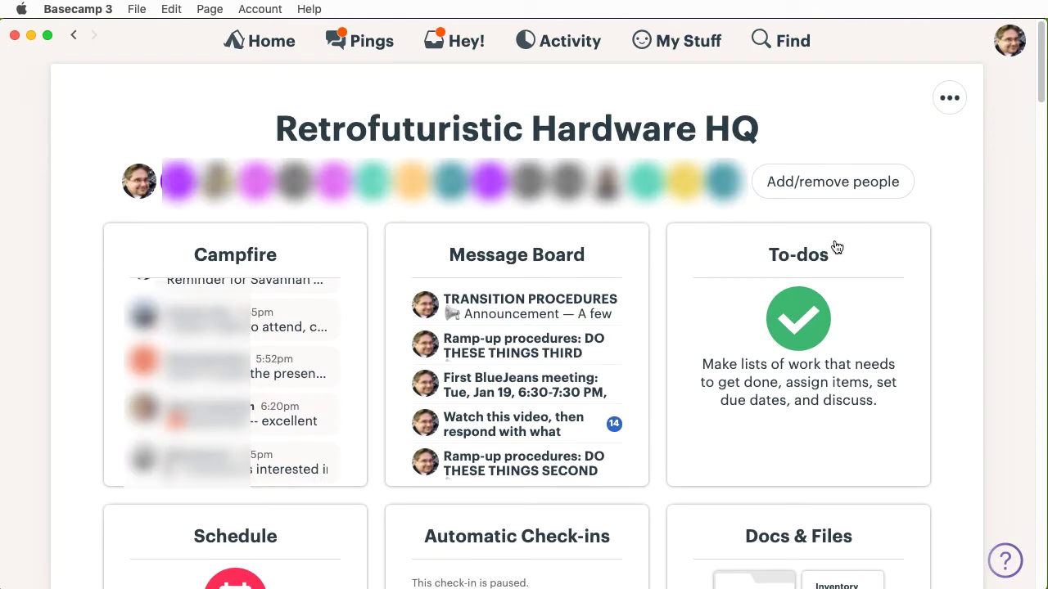
left_click(619, 258)
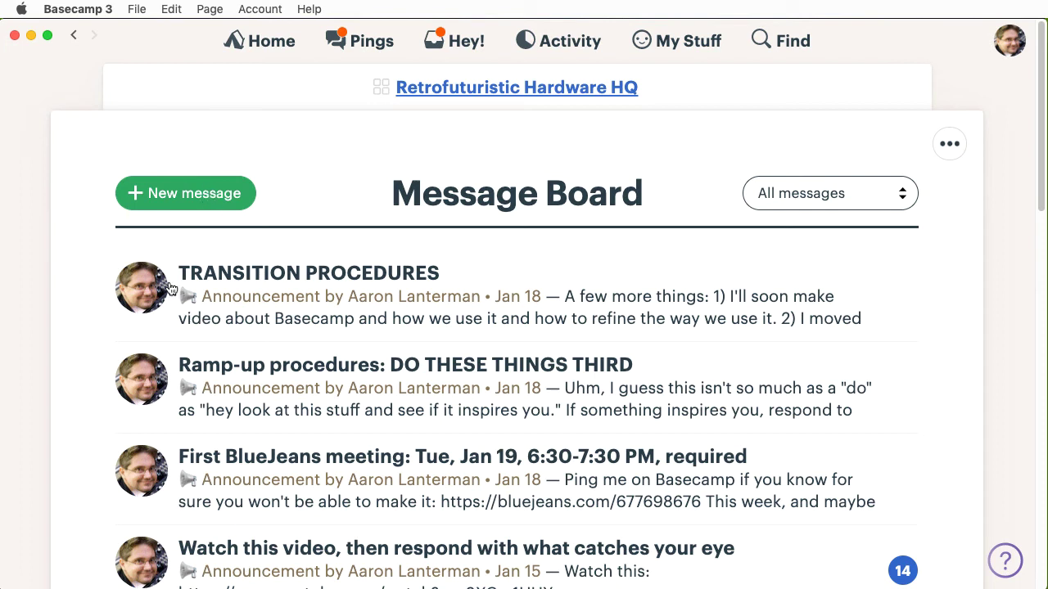
left_click(192, 193)
type("asdfasdf")
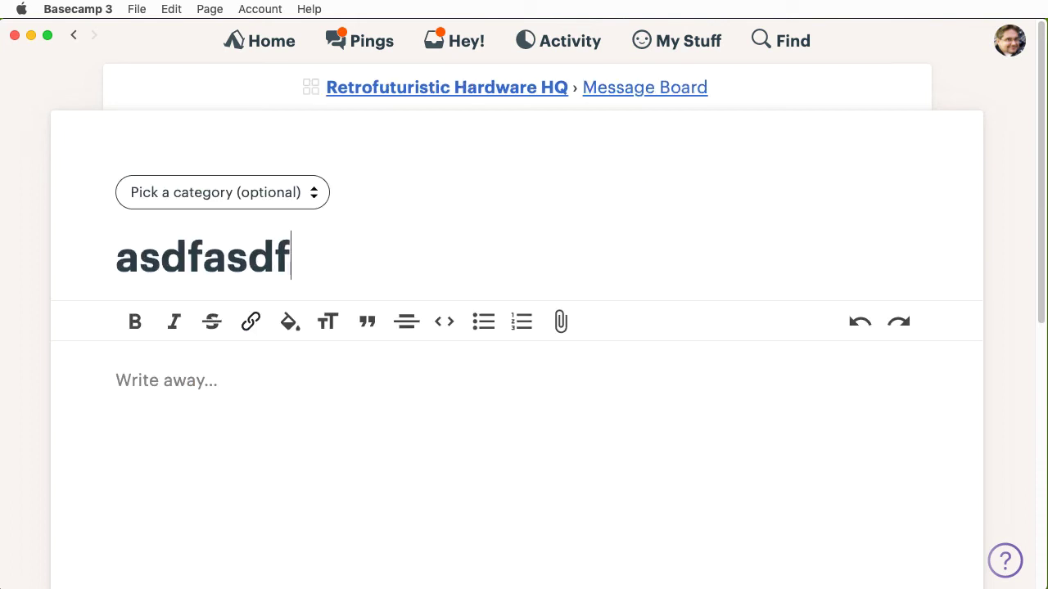
- Review the project's editable message categories and the emoji choices for a new category, without adding one
left_click(254, 202)
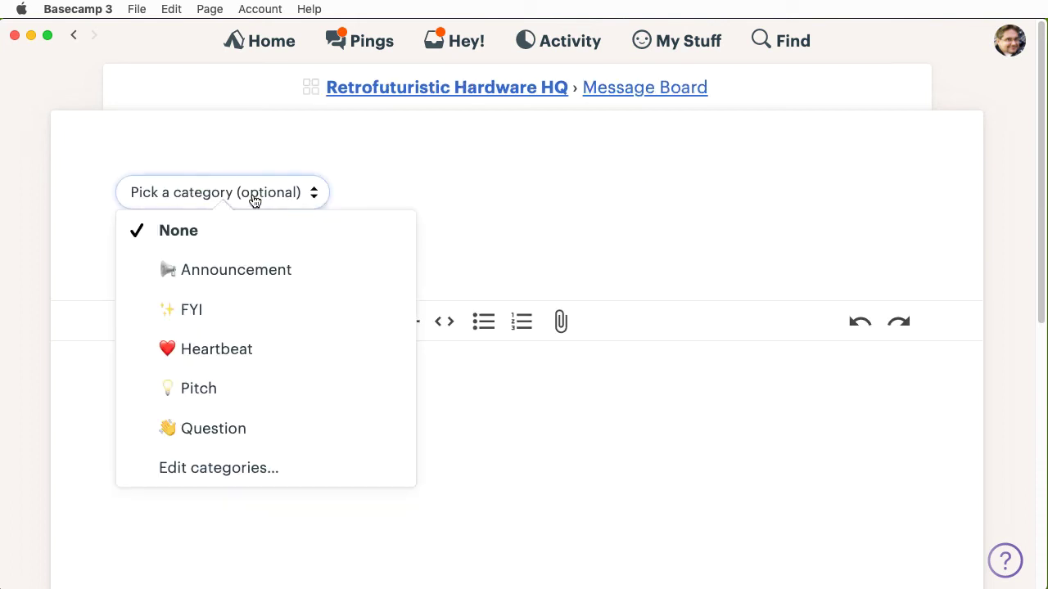
left_click(242, 469)
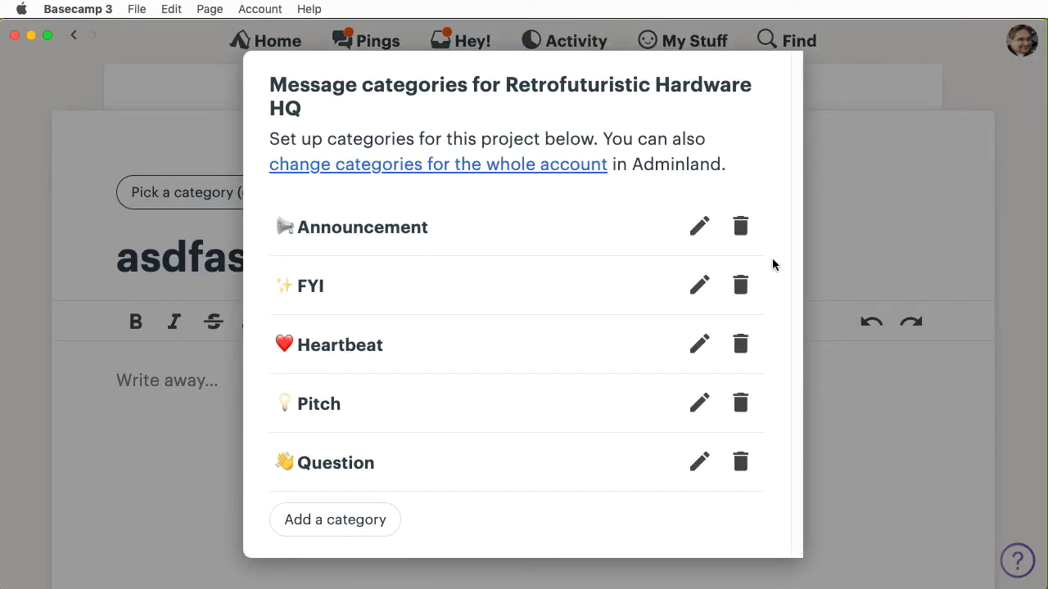
left_click(375, 518)
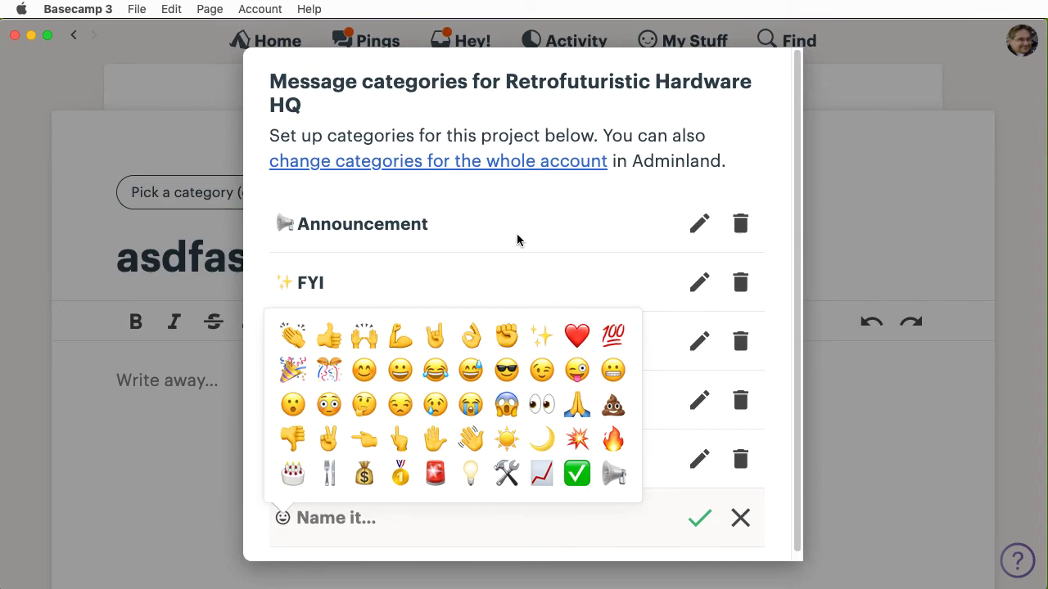
key("Escape")
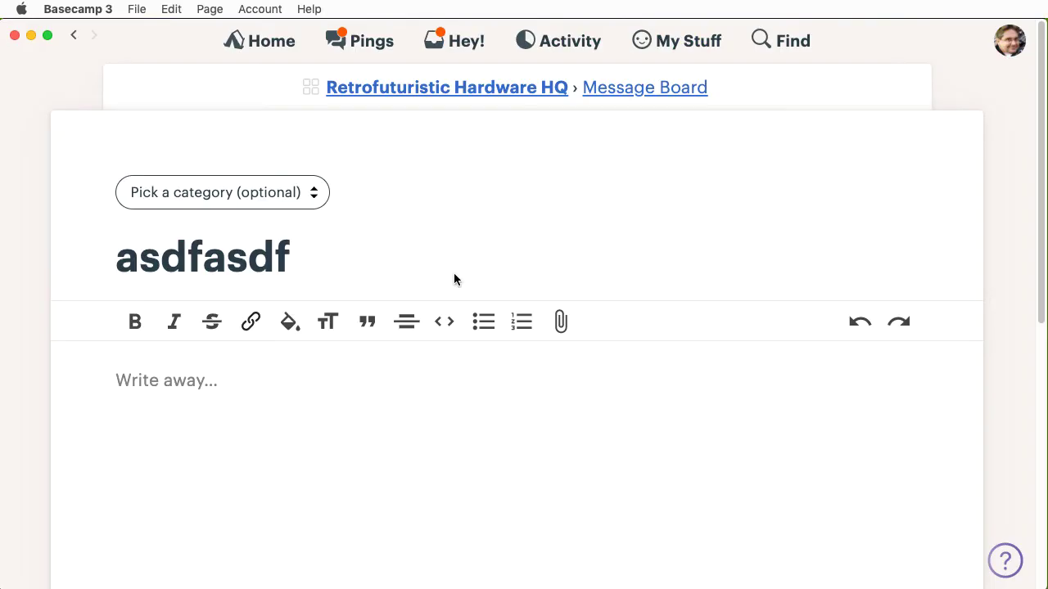
- Examine the categories available for the message, from Announcement to Question, without picking one
left_click(230, 196)
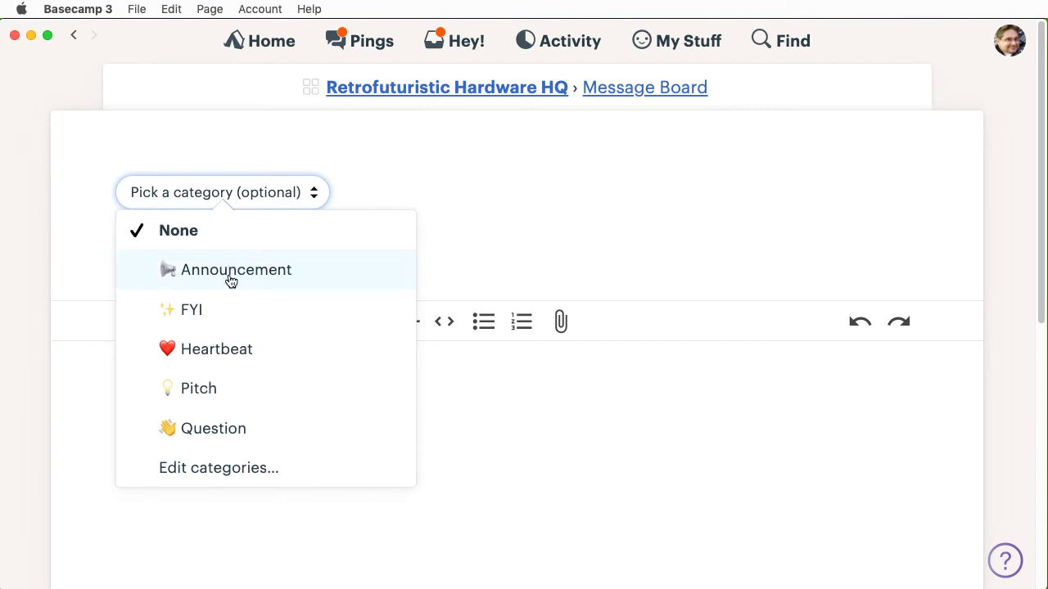
left_click(203, 200)
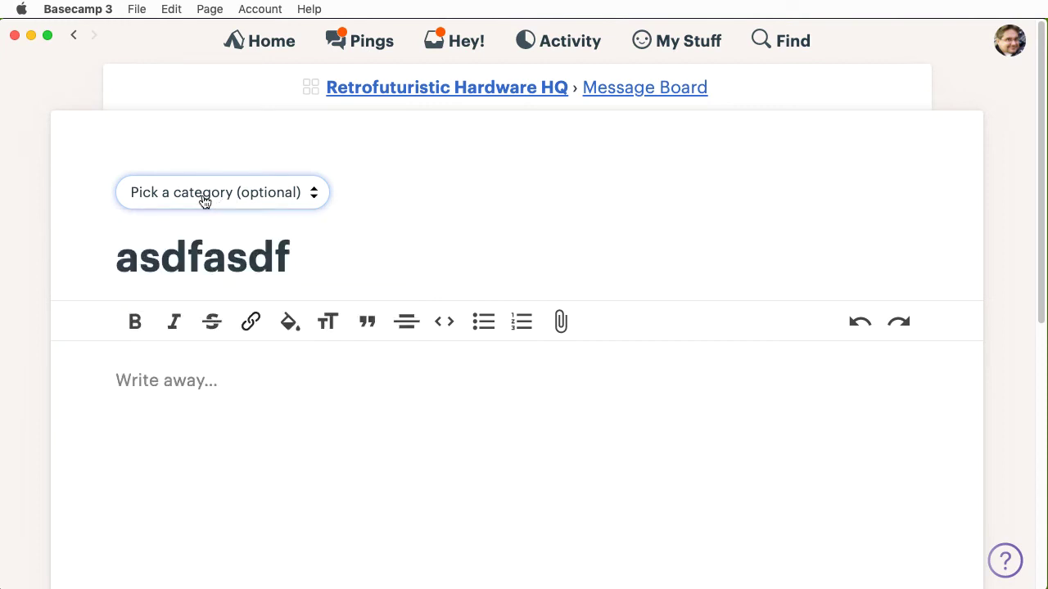
left_click(203, 201)
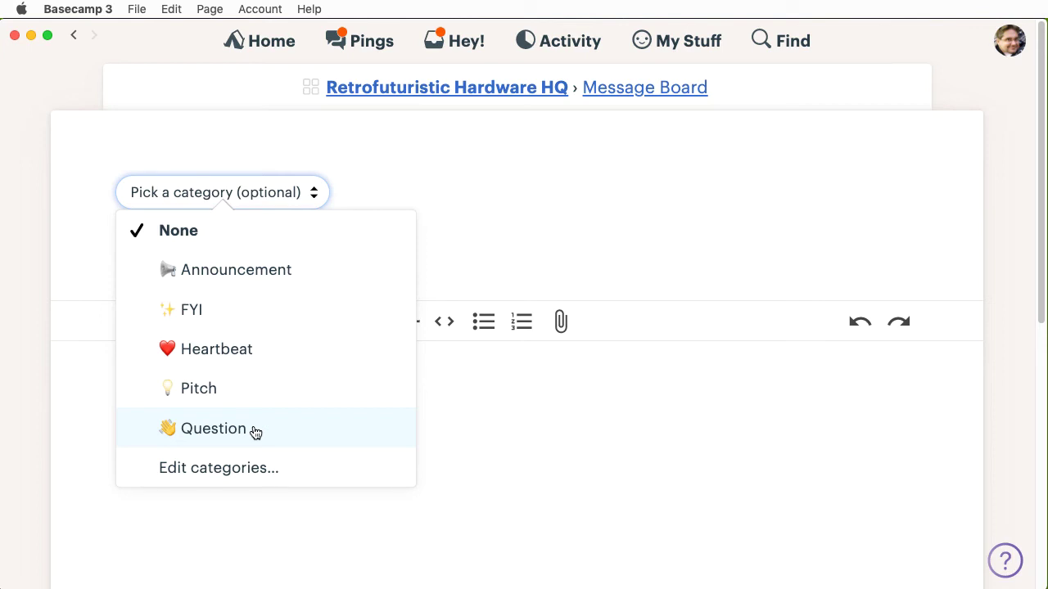
left_click(192, 195)
left_click(192, 195)
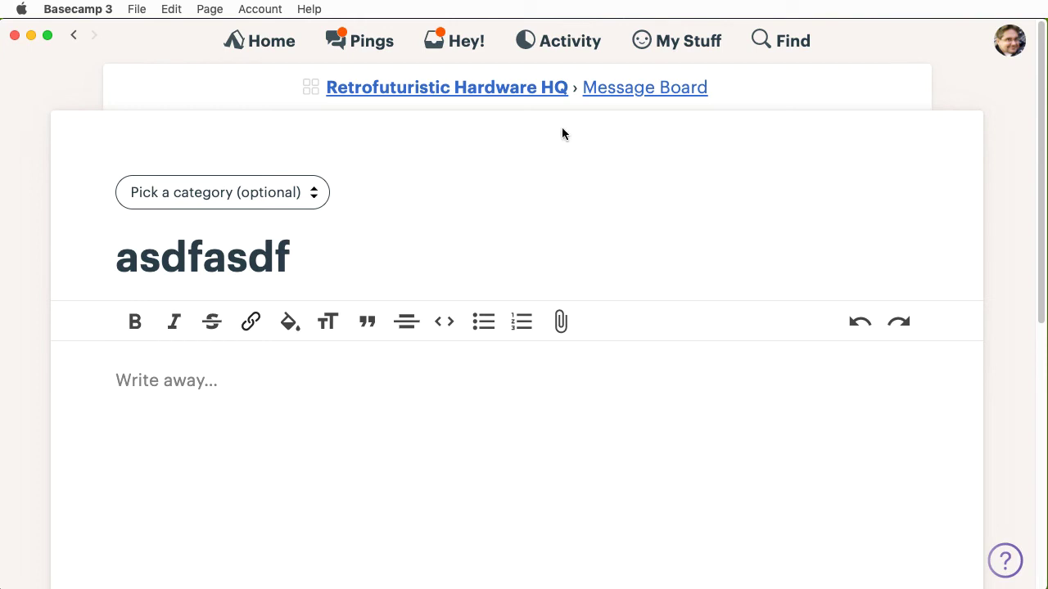
- Return to the home page and look through the lists of teams and projects
left_click(268, 49)
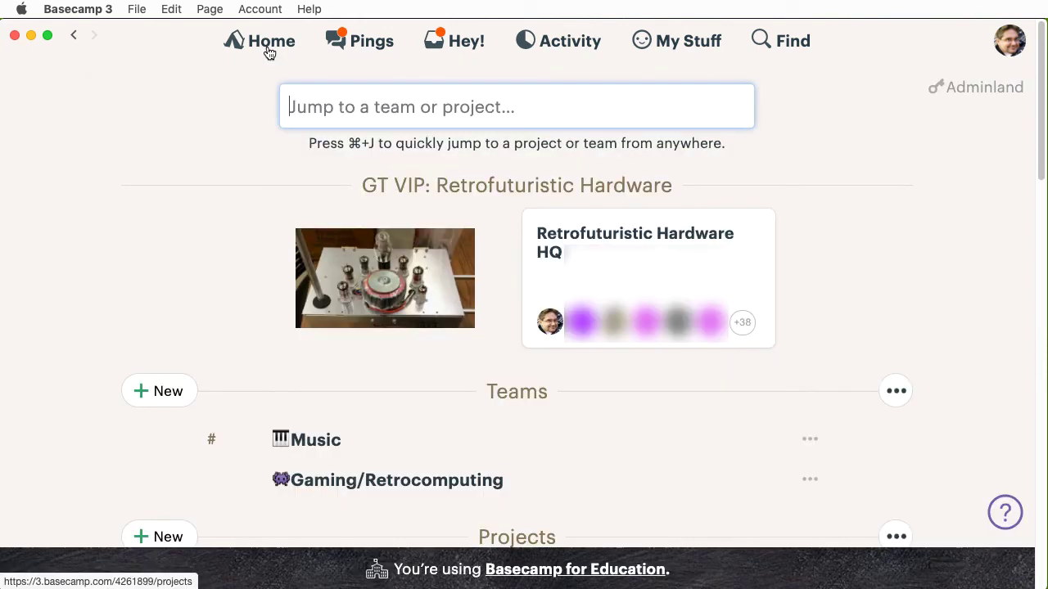
left_click_drag(1042, 147, 1020, 258)
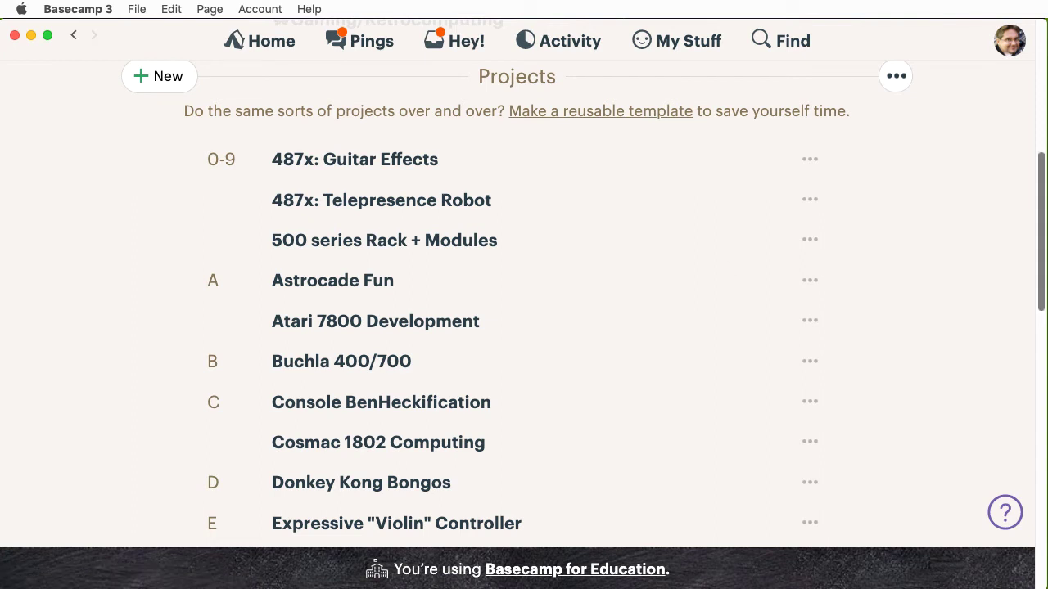
left_click_drag(1042, 230, 1031, 140)
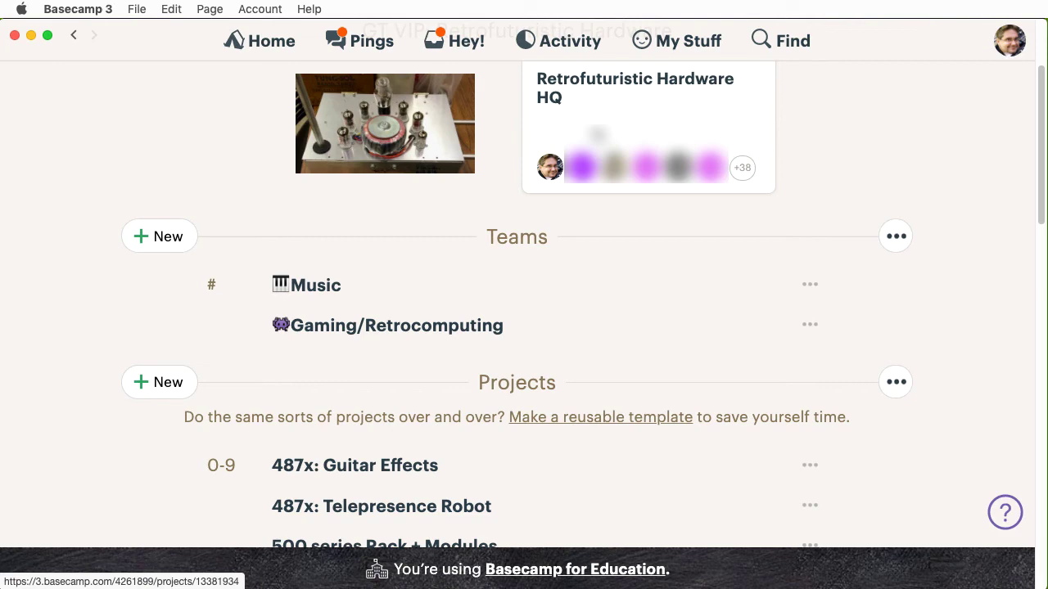
- Start another new message on the Retrofuturistic Hardware HQ Message Board and choose the Heartbeat category
scroll(732, 236, "up", 3)
left_click(732, 237)
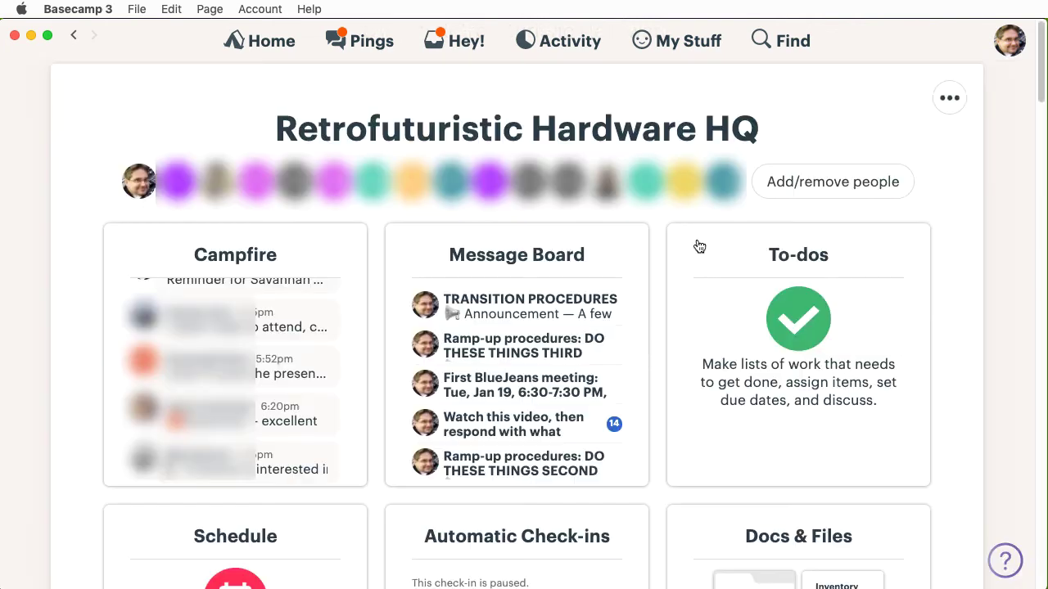
left_click(520, 276)
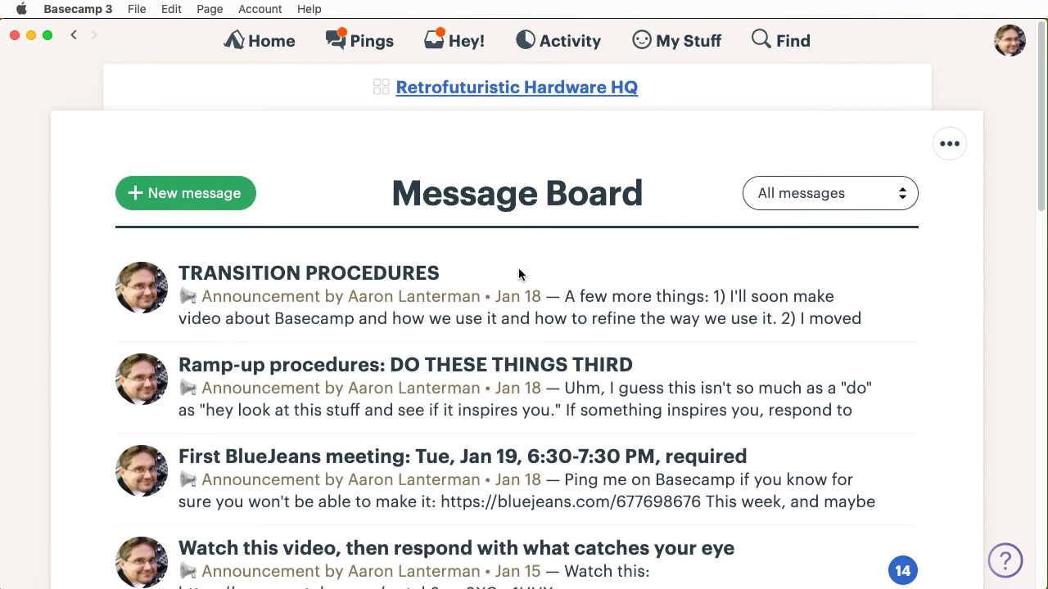
left_click(220, 203)
left_click(229, 193)
left_click(240, 354)
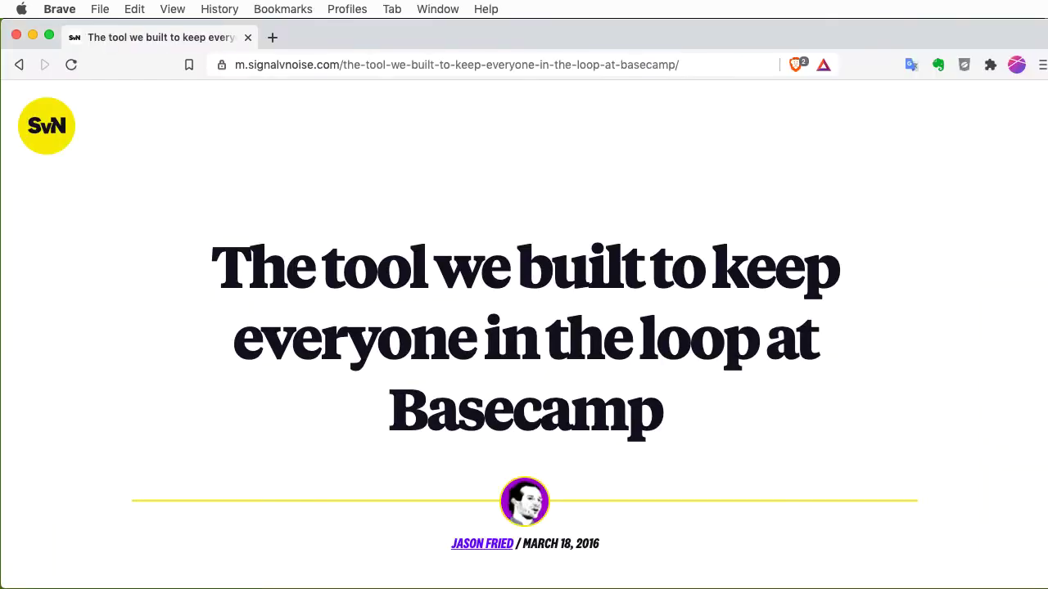
- Read the introduction, "The challenge" and "Our goal" sections of the Signal v. Noise article on keeping everyone in the loop
scroll(524, 334, "down", 1)
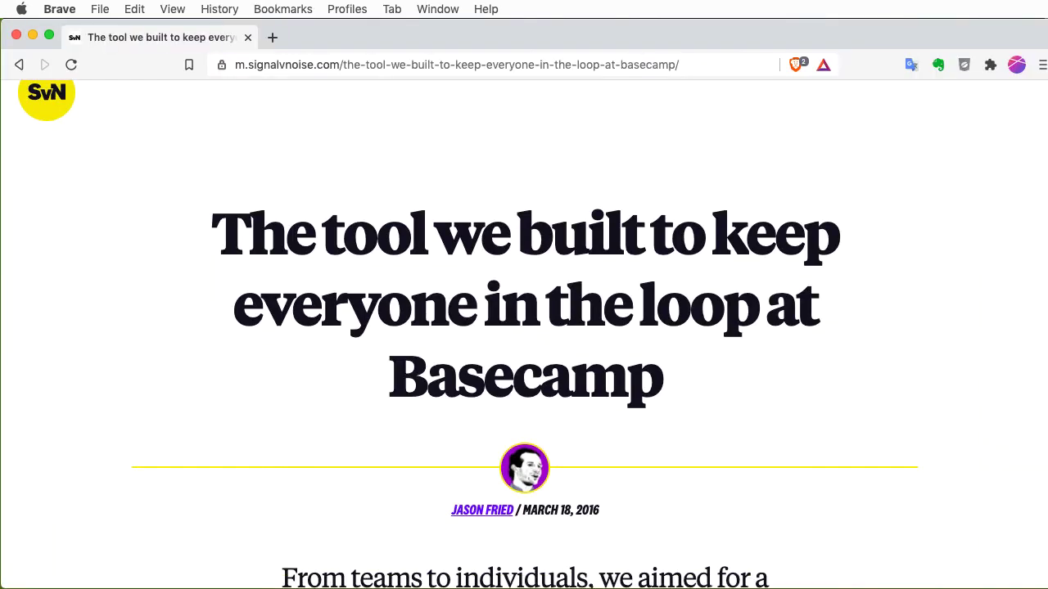
scroll(524, 334, "down", 3)
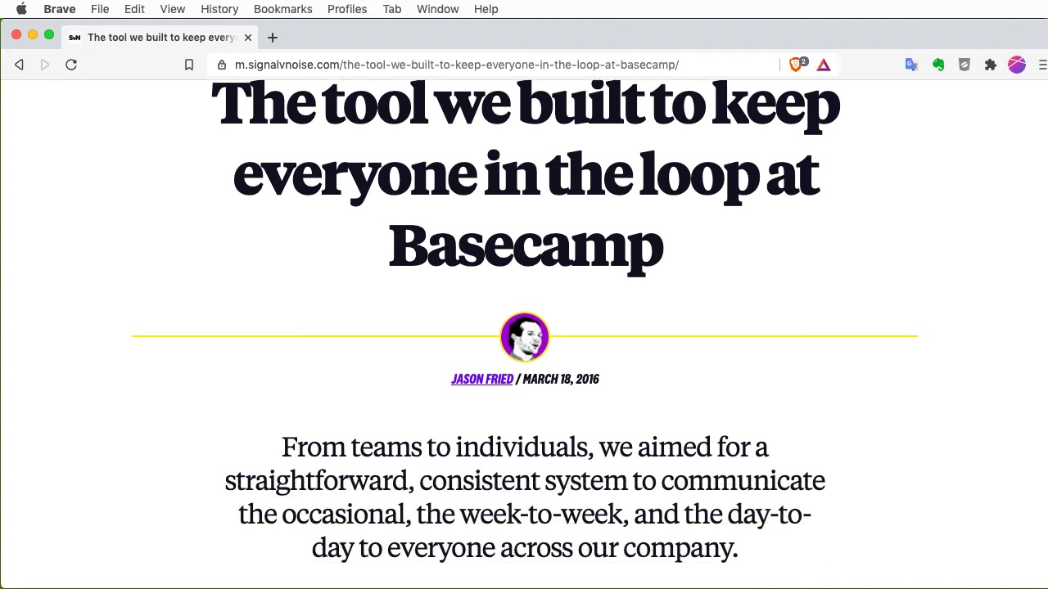
scroll(524, 334, "down", 5)
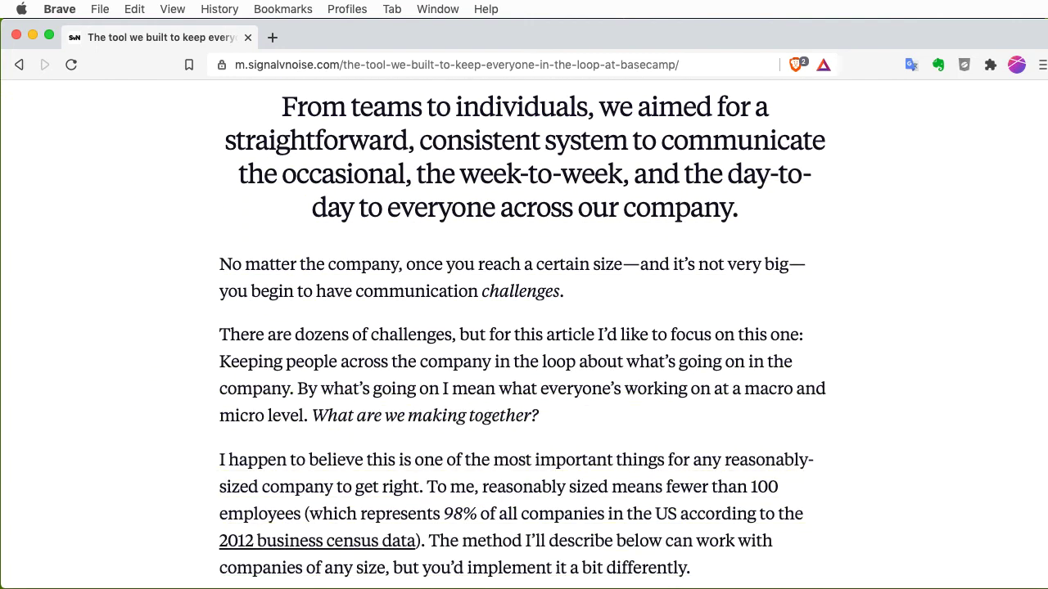
scroll(524, 334, "down", 5)
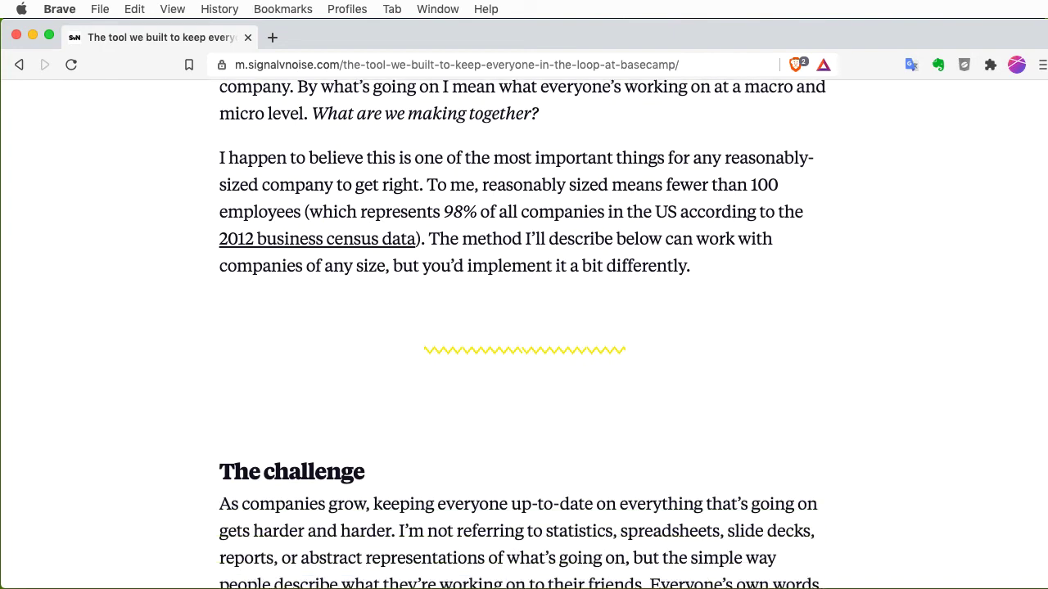
scroll(524, 334, "down", 4)
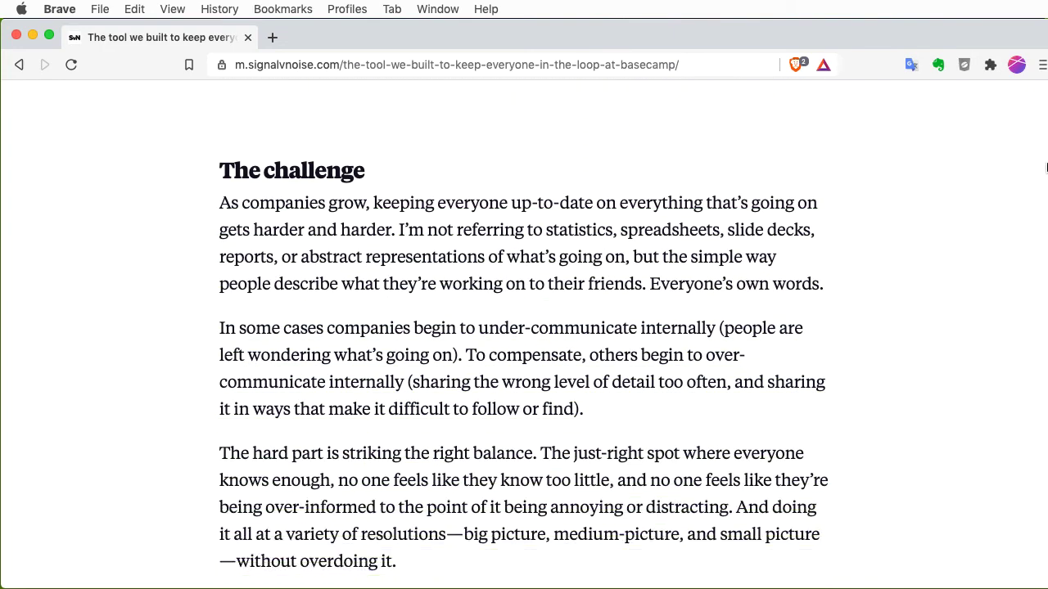
scroll(1045, 170, "down", 1)
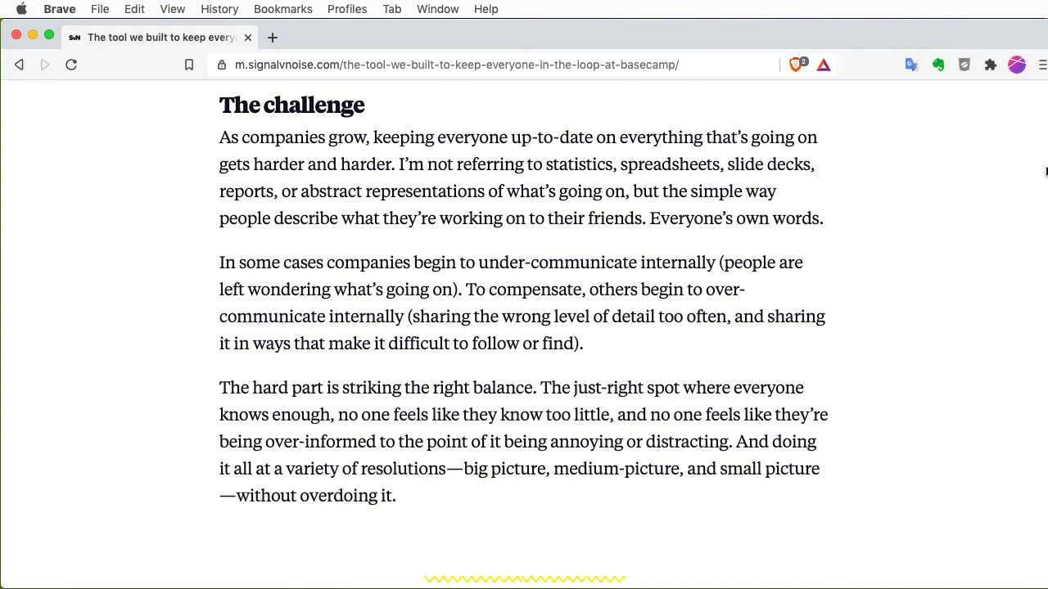
scroll(1045, 170, "down", 6)
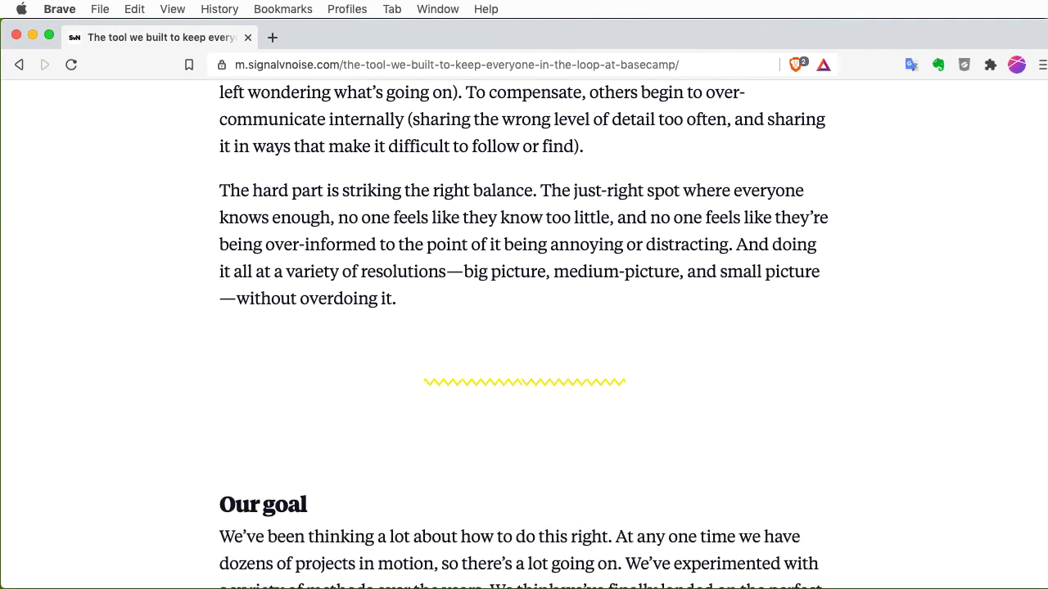
scroll(524, 335, "down", 5)
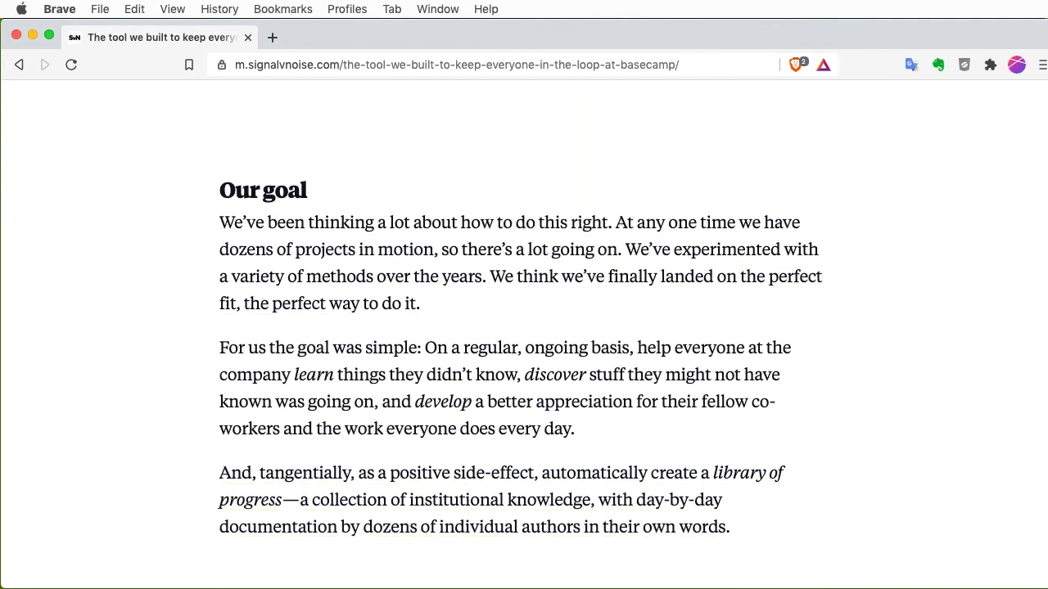
scroll(524, 328, "down", 4)
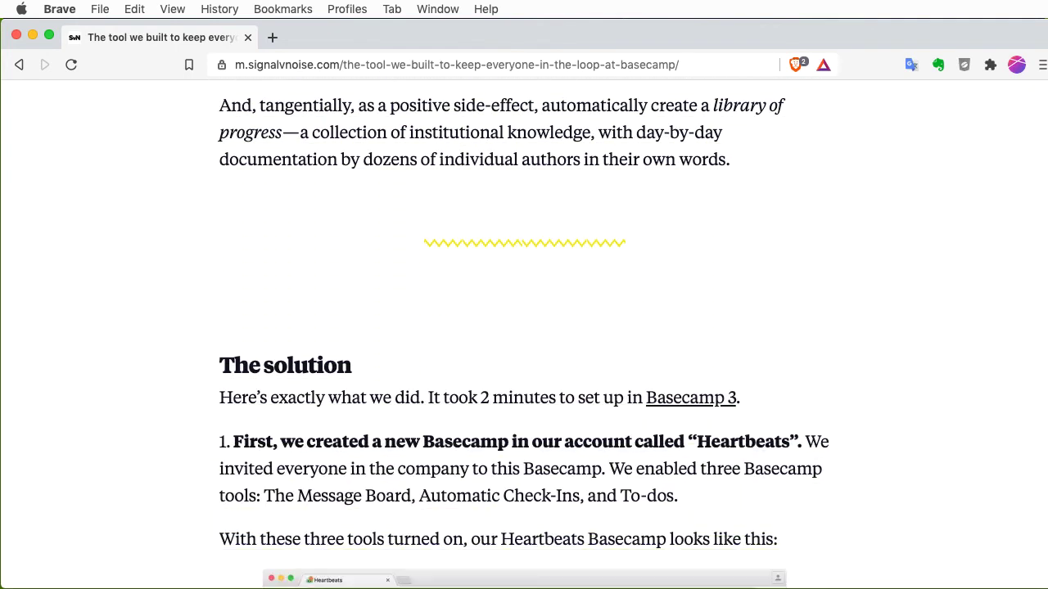
- Examine the four setup steps under "The solution", covering the Heartbeats Basecamp, Automatic Check-ins, Heartbeat requests and the Message Board
scroll(524, 327, "down", 1)
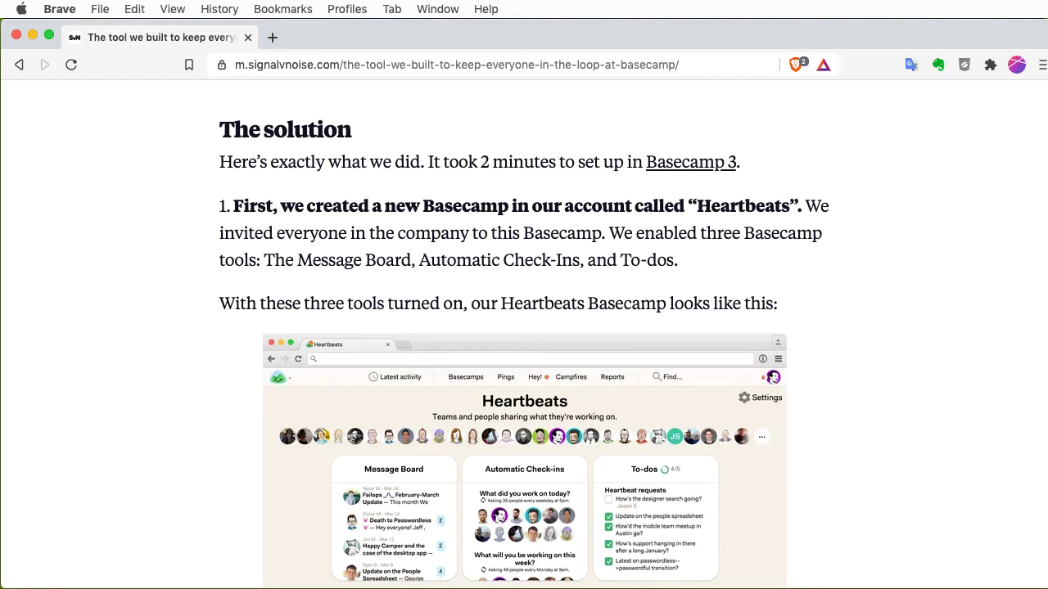
scroll(524, 352, "up", 1)
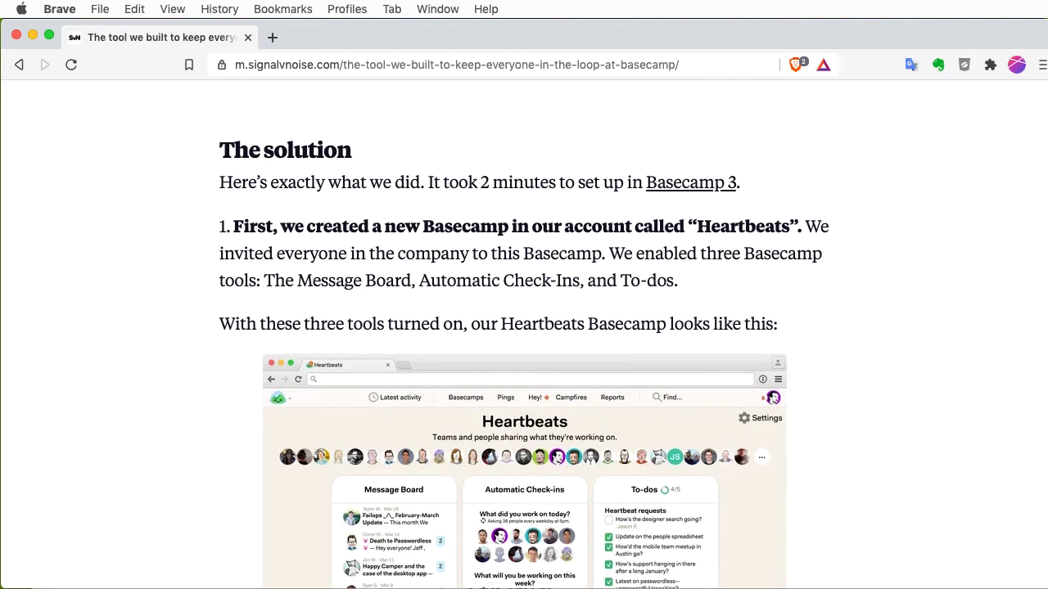
scroll(524, 328, "down", 3)
scroll(524, 327, "down", 10)
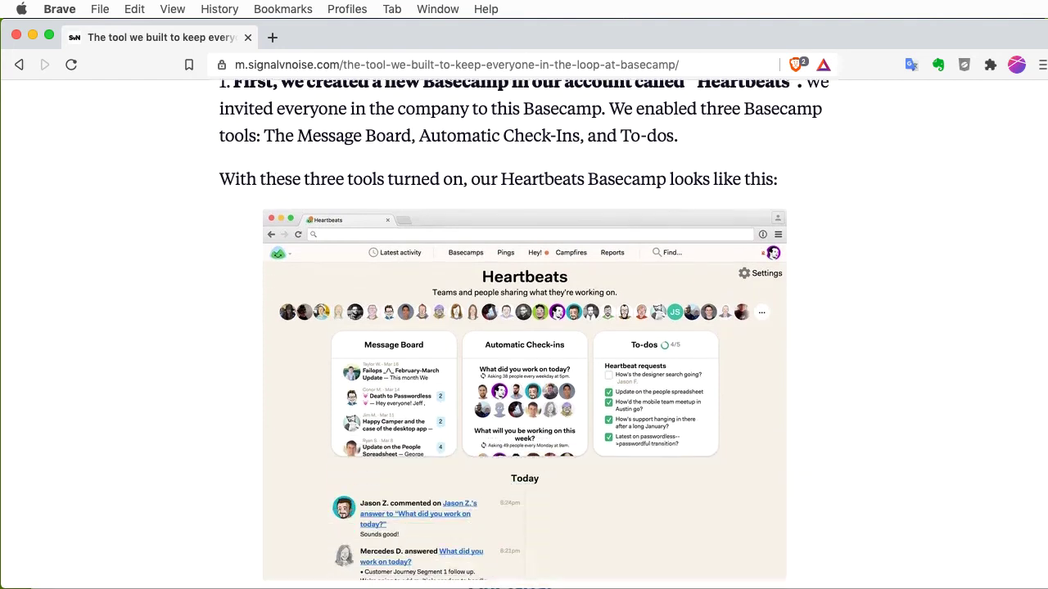
scroll(524, 328, "down", 7)
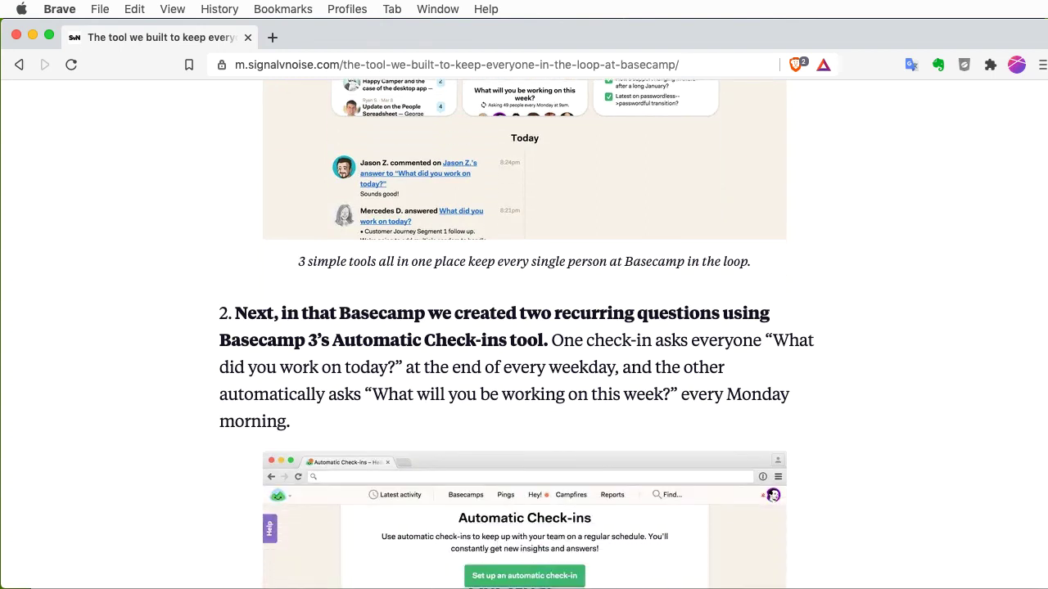
scroll(524, 328, "down", 1)
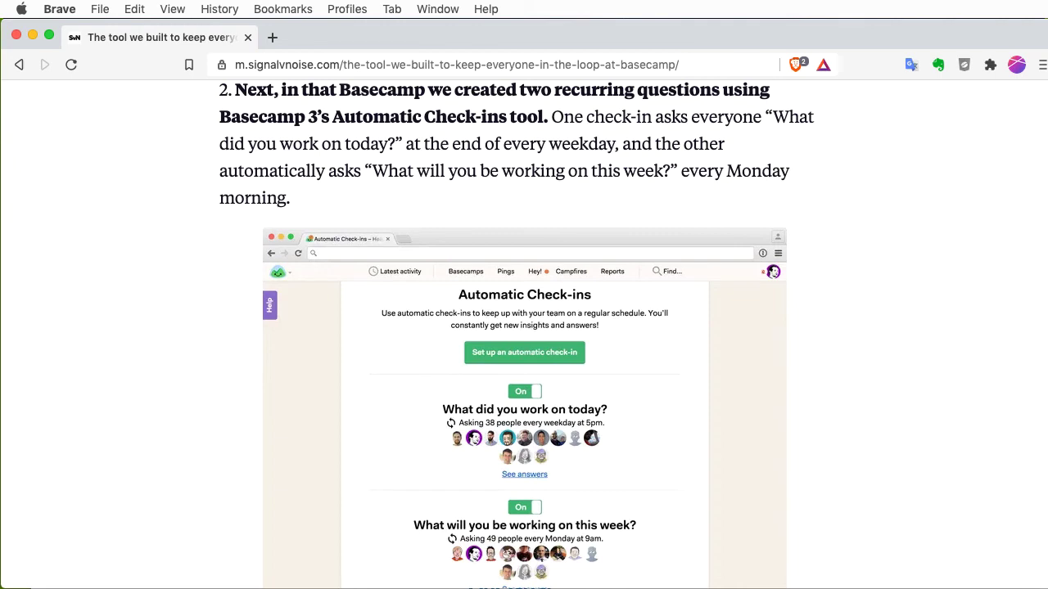
scroll(524, 327, "down", 10)
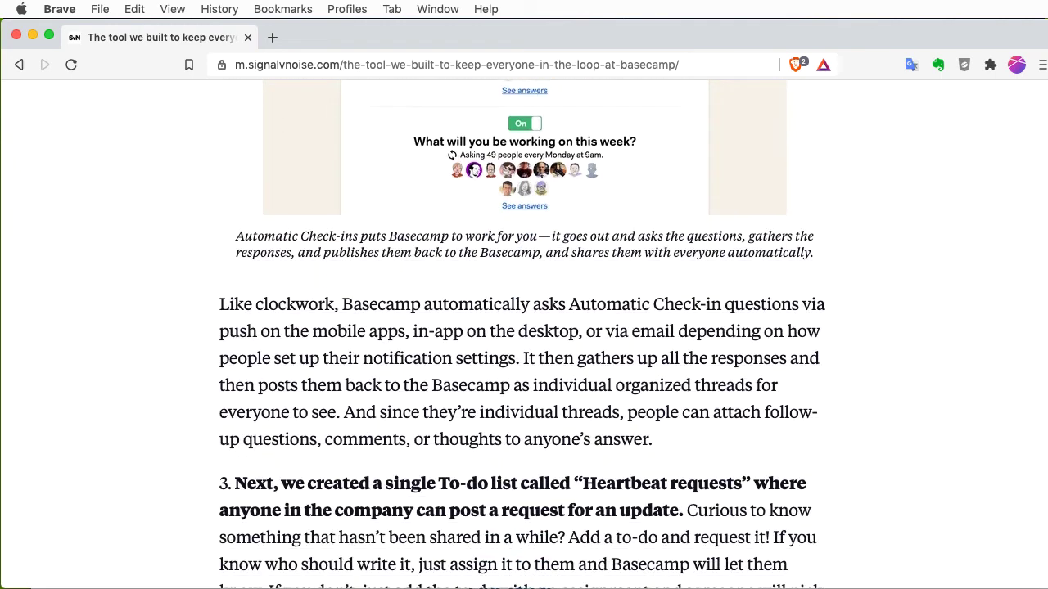
scroll(524, 327, "down", 6)
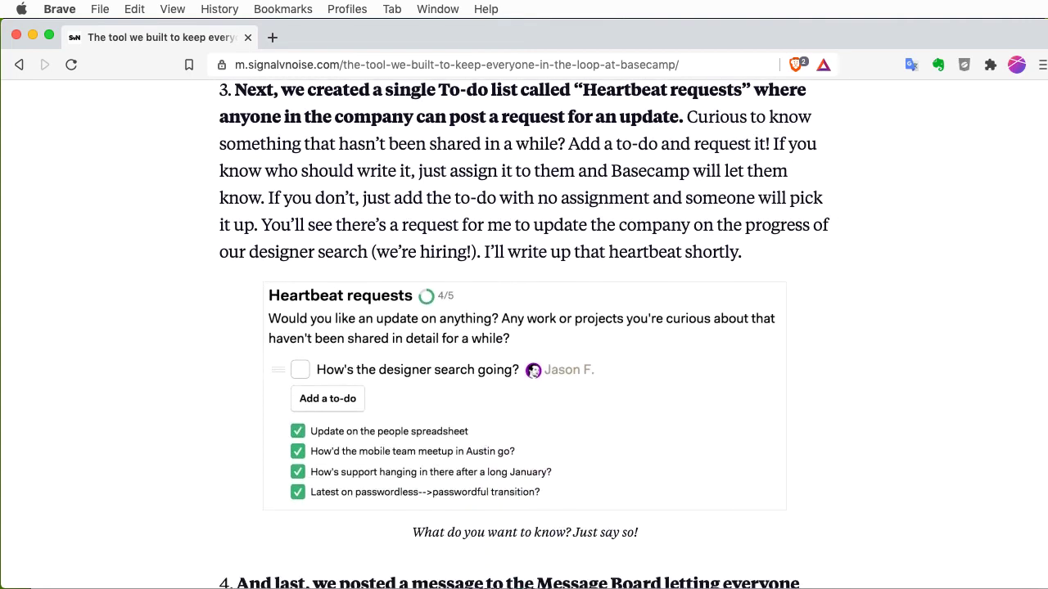
scroll(524, 327, "down", 7)
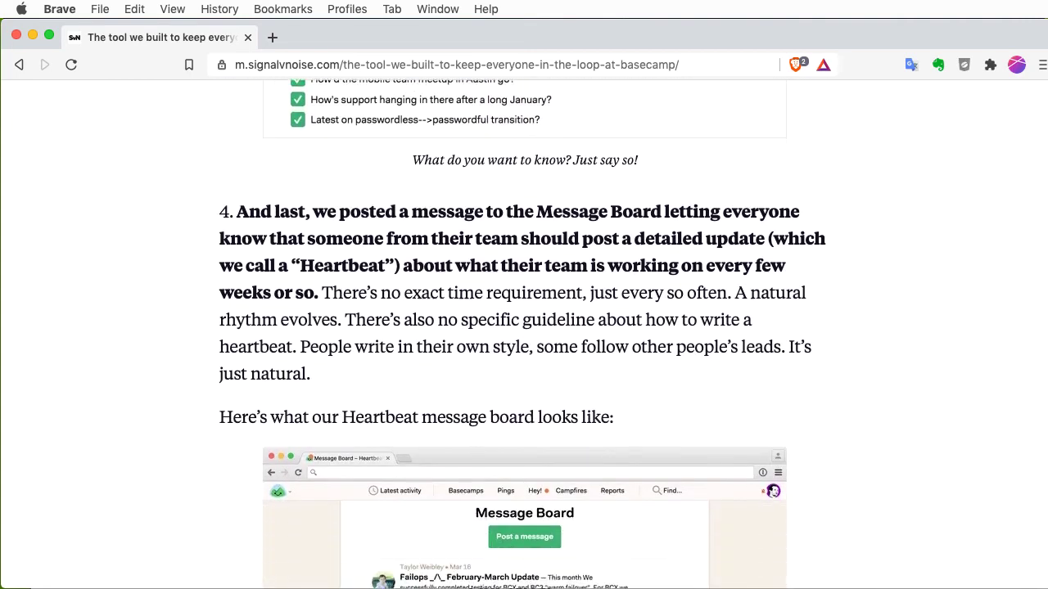
scroll(524, 328, "down", 1)
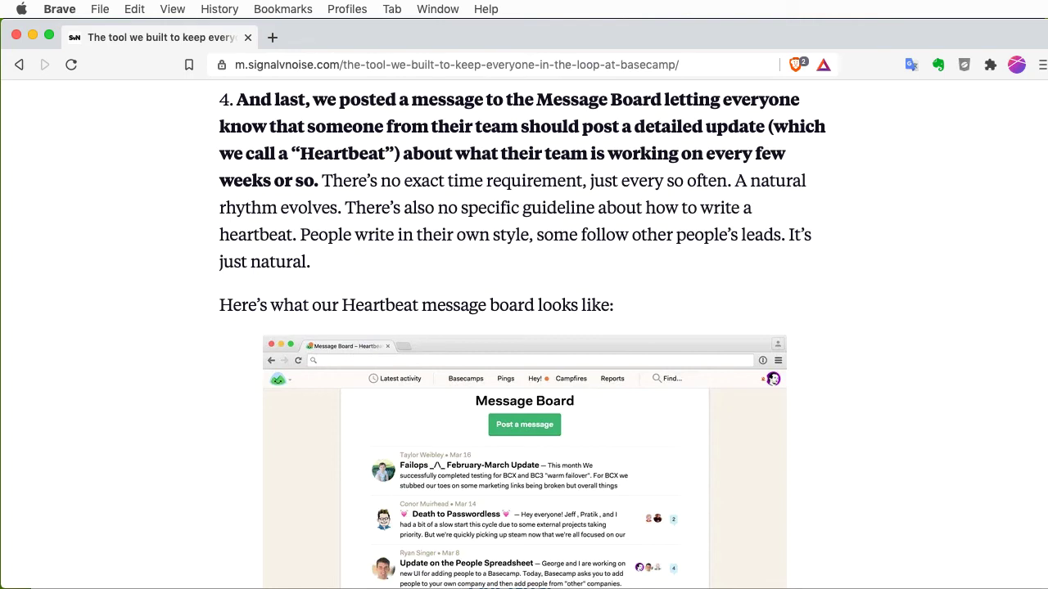
scroll(524, 328, "down", 5)
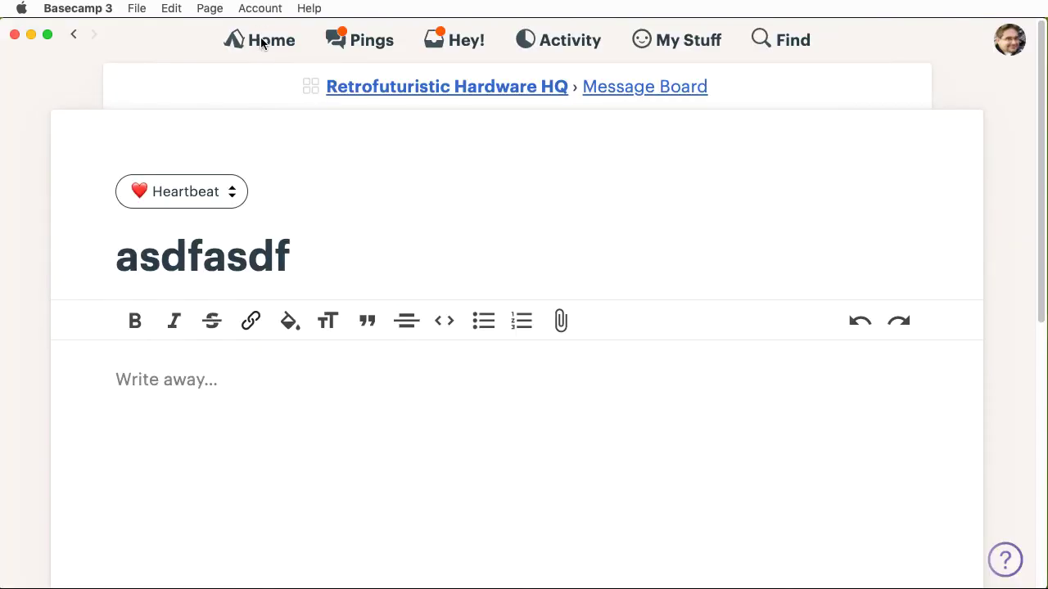
- Switch back to Basecamp and open the Retrofuturistic Hardware HQ Schedule at the entries for Tue, Jan 19
left_click(259, 43)
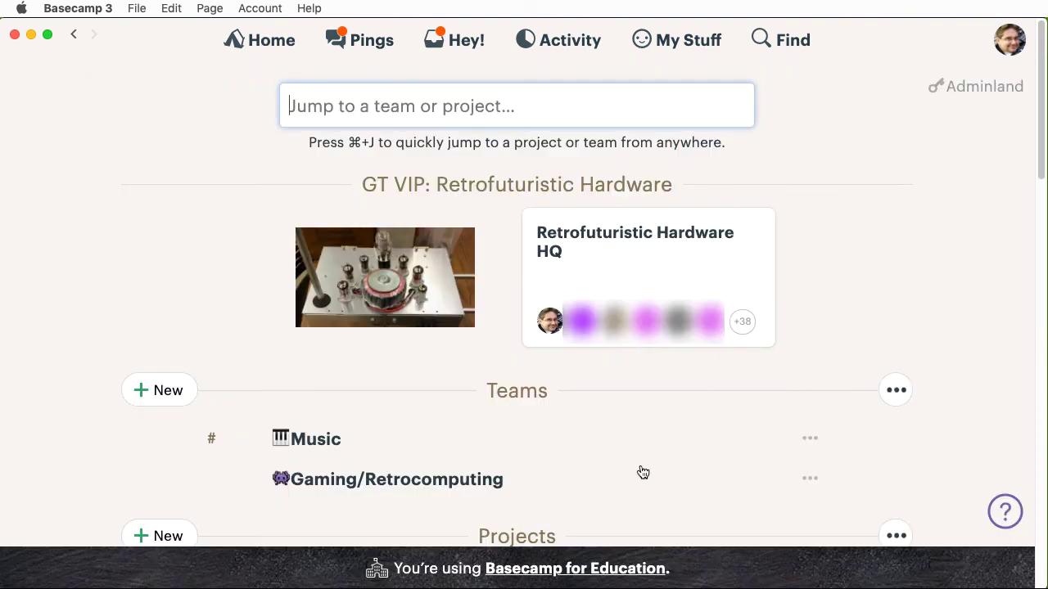
left_click(710, 259)
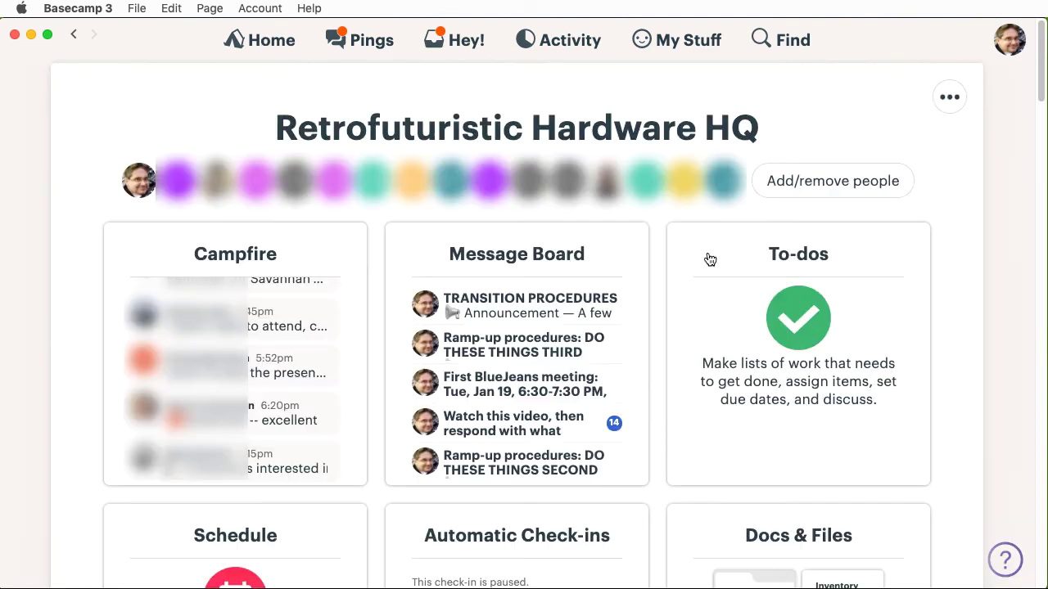
left_click(332, 548)
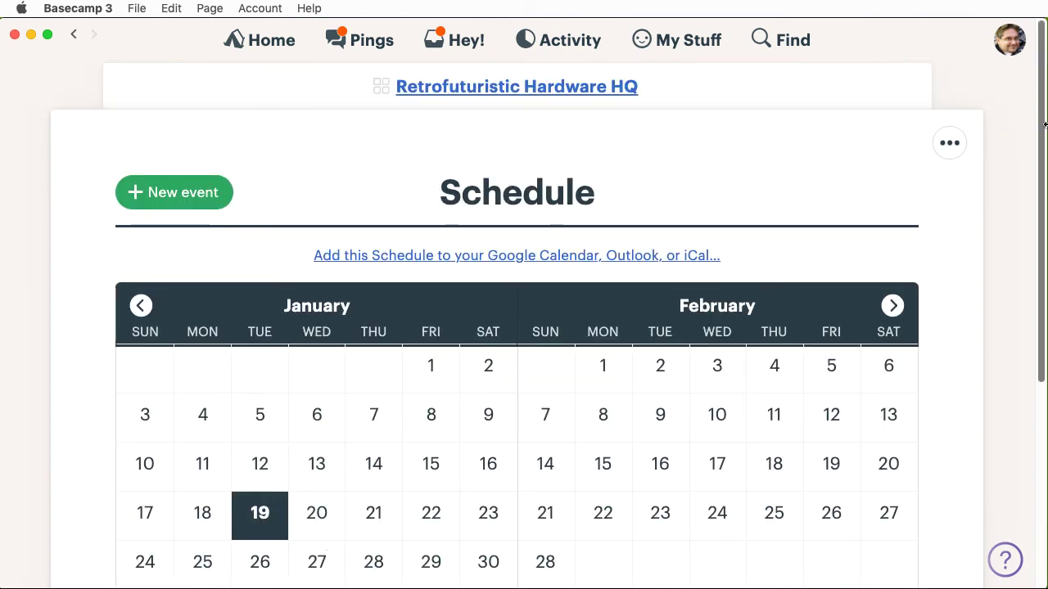
left_click_drag(1044, 124, 1031, 202)
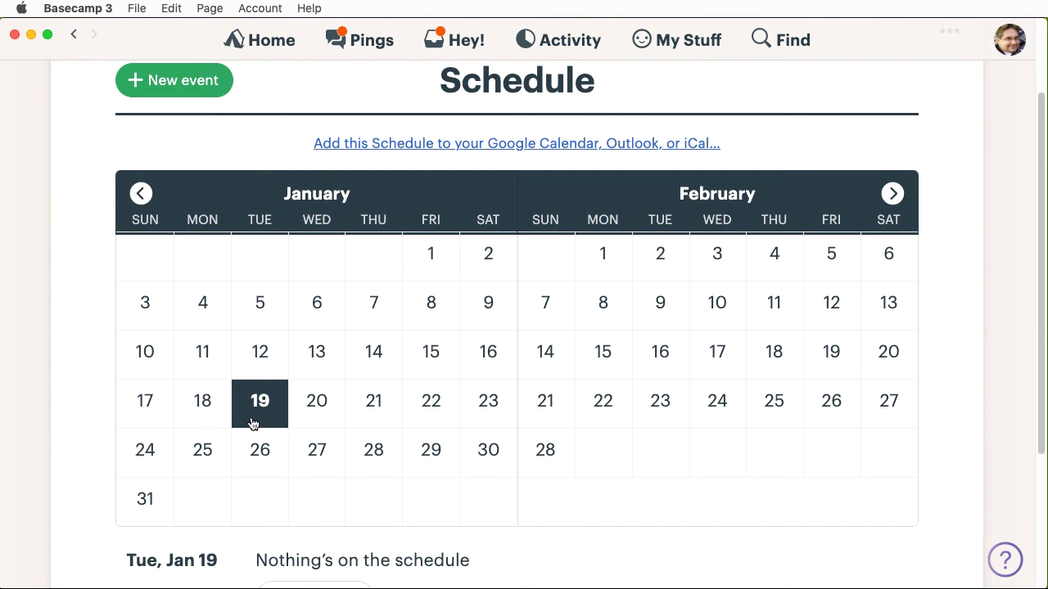
scroll(1023, 322, "down", 3)
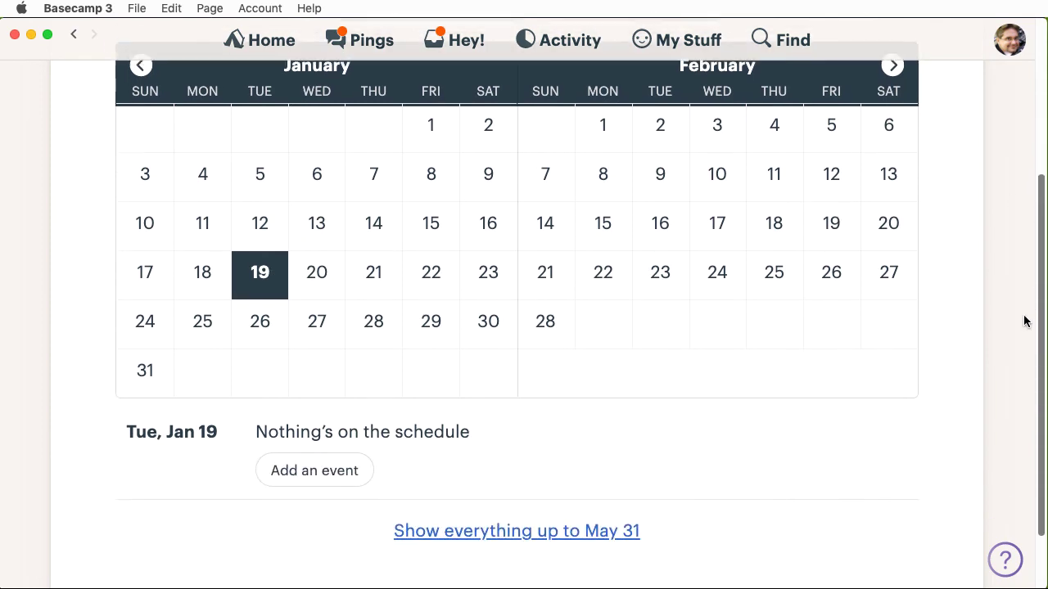
- Add an event on Tue, Jan 19 and name it "Introductory meeting (all hands on deck)"
left_click(341, 474)
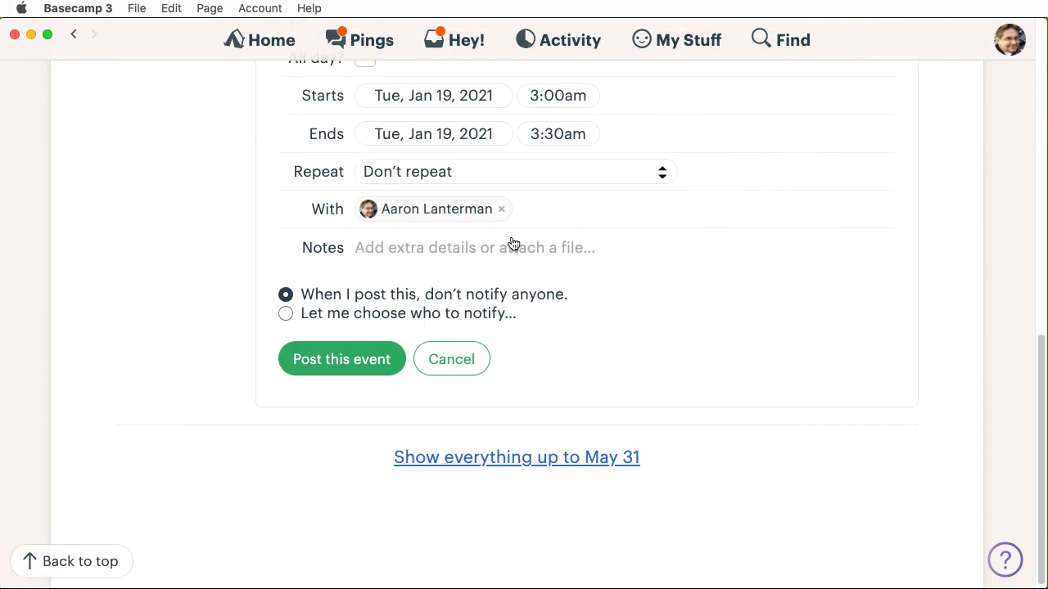
left_click_drag(1033, 363, 1039, 282)
left_click(300, 212)
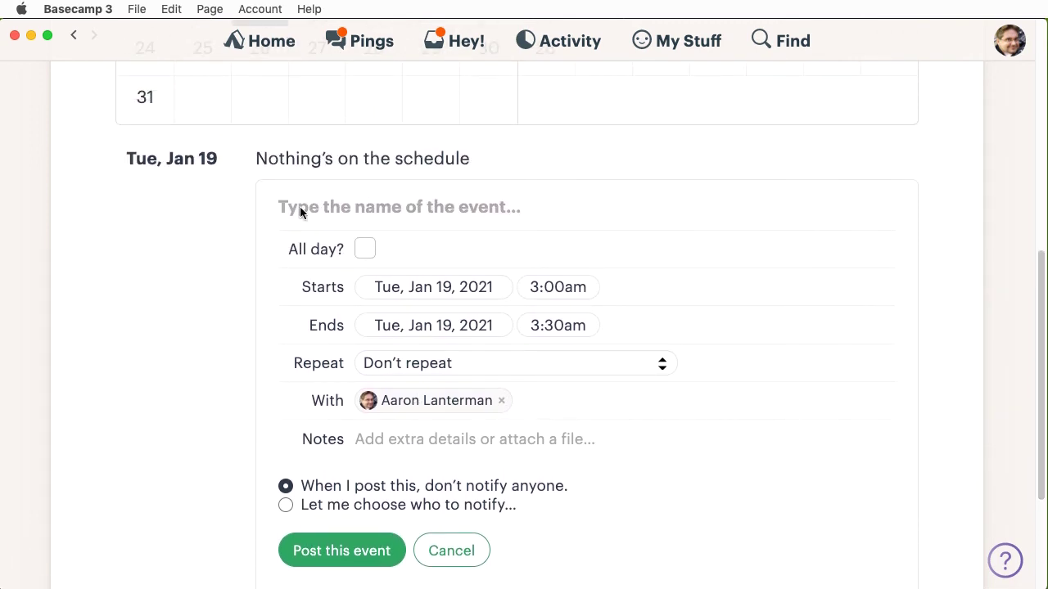
type("Introductory")
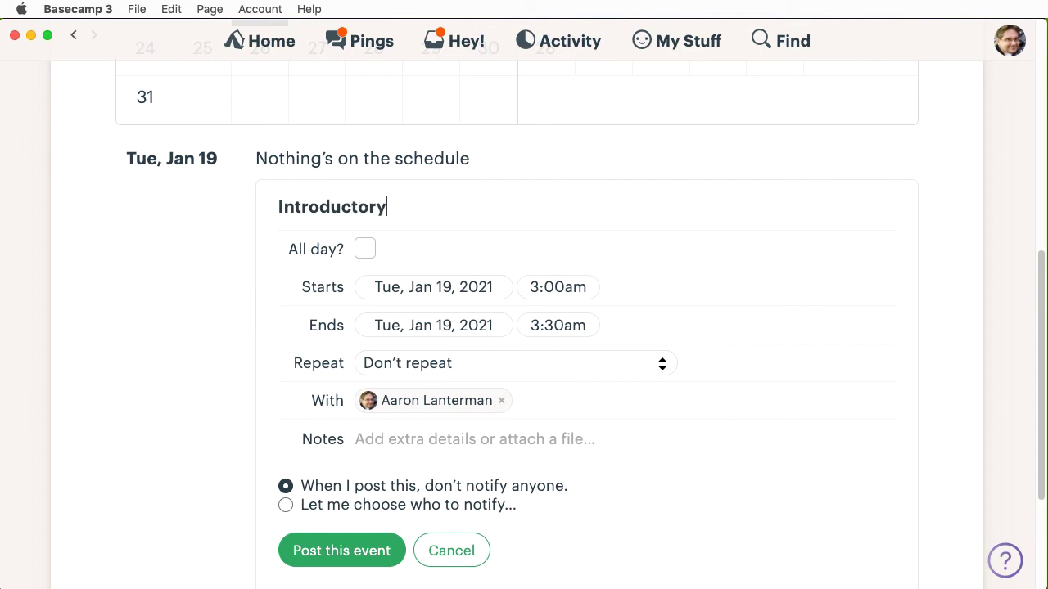
type(" meeting (all ")
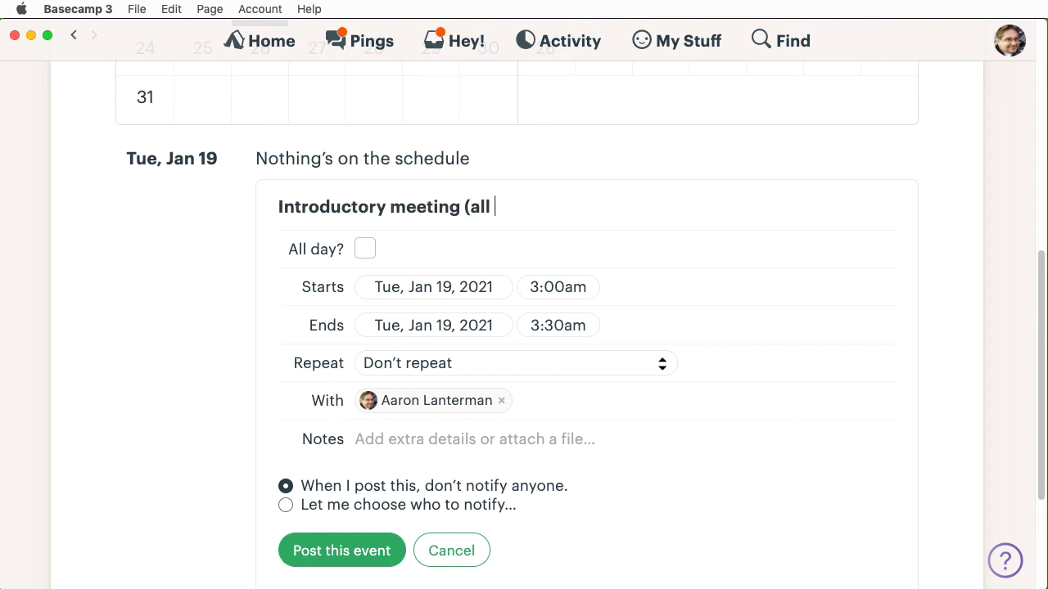
type("hands on deck)")
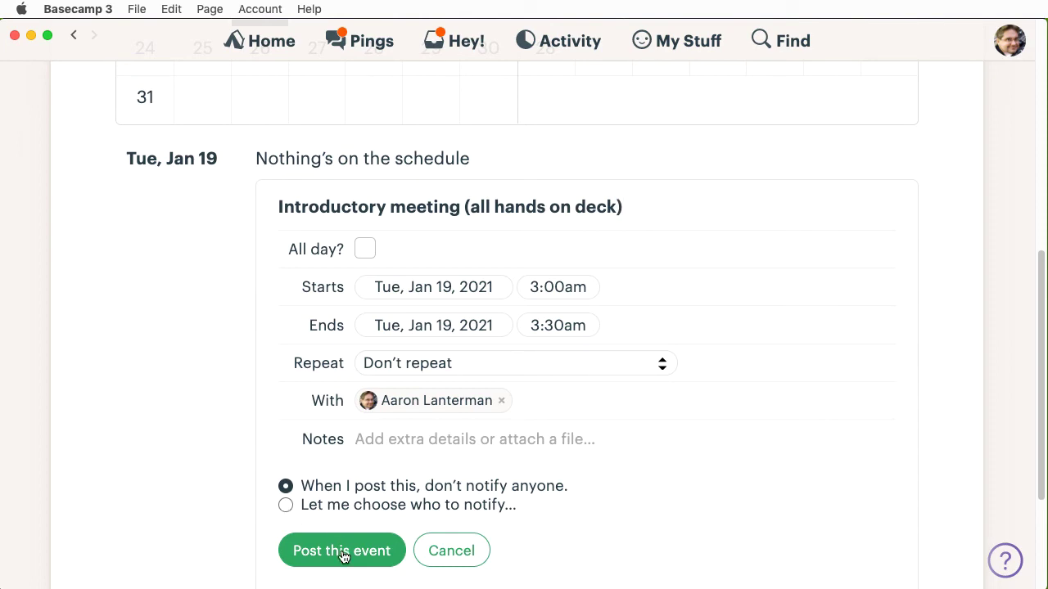
- Choose who to notify about the event, keeping the GT VIP: Retrofuturistic Hardware group and deselecting the auditing and alumni people, and save the selection
left_click(285, 506)
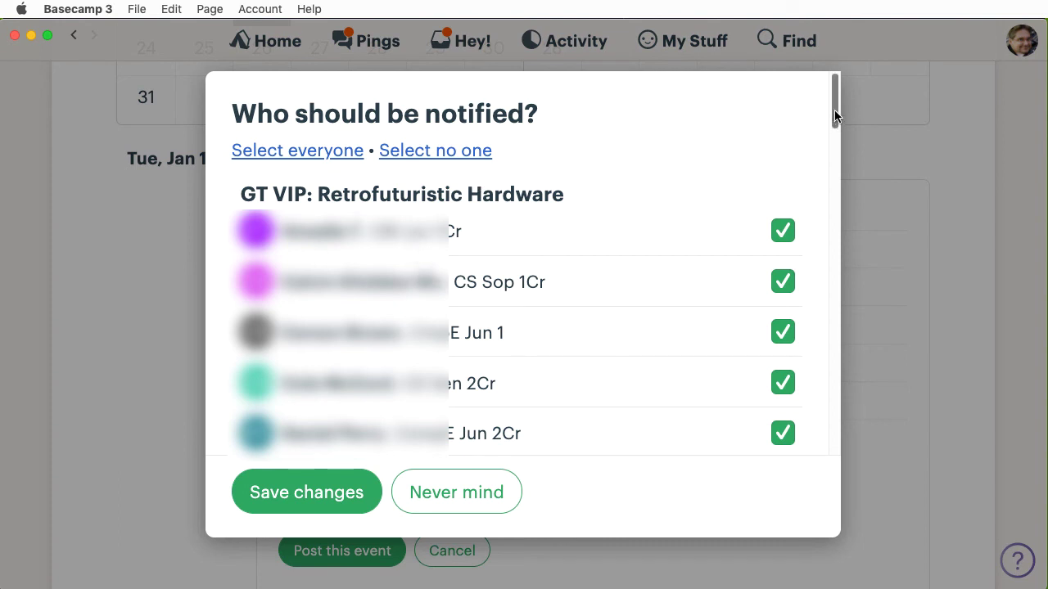
left_click_drag(834, 110, 823, 307)
left_click(783, 213)
left_click(783, 266)
left_click(782, 321)
left_click(783, 372)
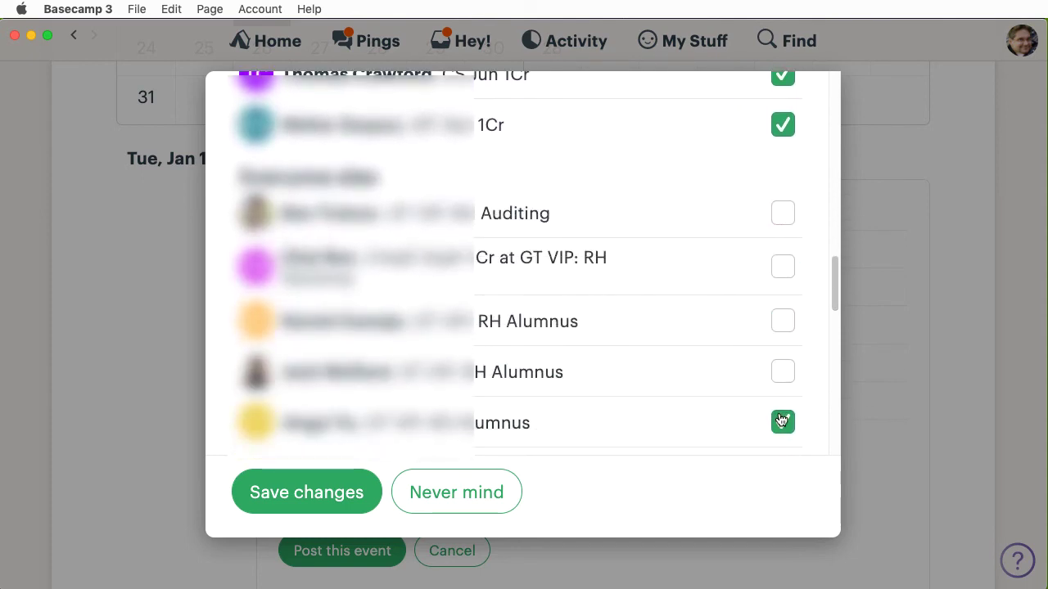
left_click(783, 423)
left_click_drag(835, 272, 832, 428)
left_click(782, 214)
left_click(783, 268)
left_click(782, 322)
left_click(783, 379)
left_click(783, 436)
left_click(783, 247)
left_click(783, 303)
left_click(782, 356)
left_click(783, 412)
left_click(783, 292)
left_click(783, 347)
left_click(782, 401)
left_click(782, 450)
left_click(783, 297)
left_click(783, 351)
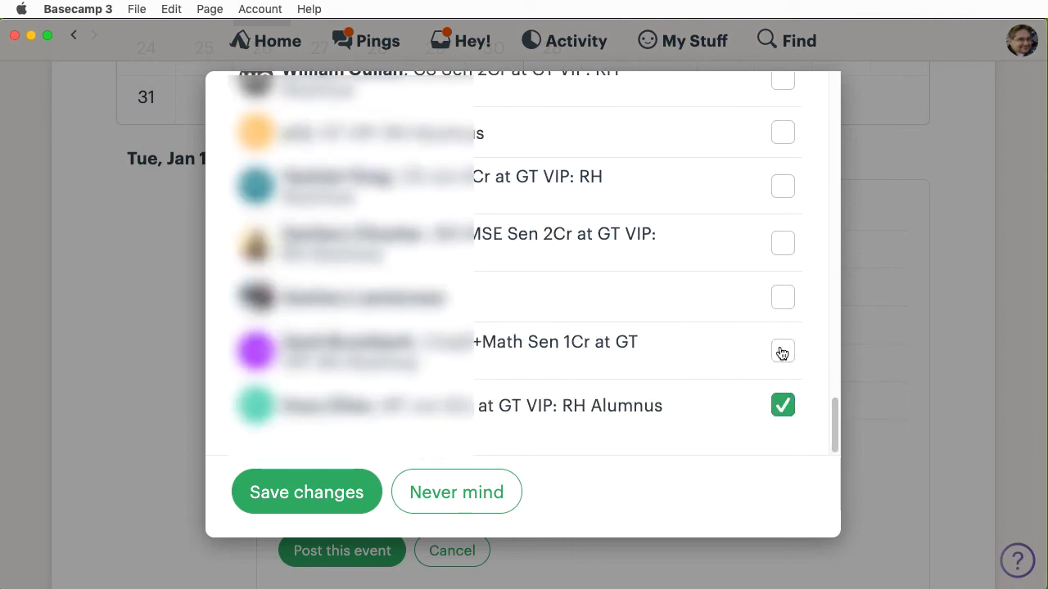
left_click(318, 495)
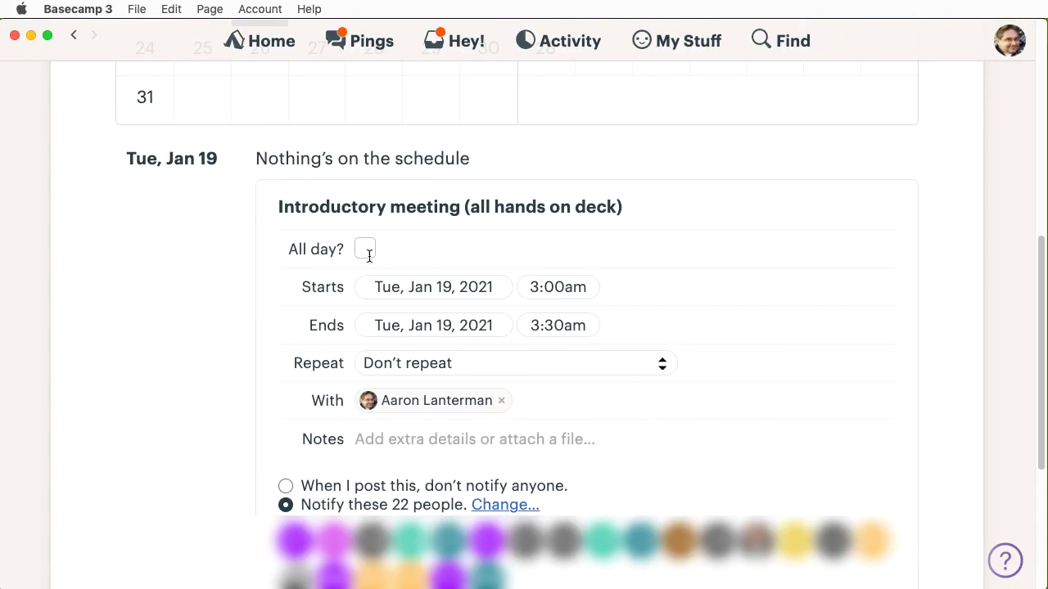
- Set the introductory meeting's start time to 6:30pm
scroll(357, 164, "up", 2)
left_click(539, 344)
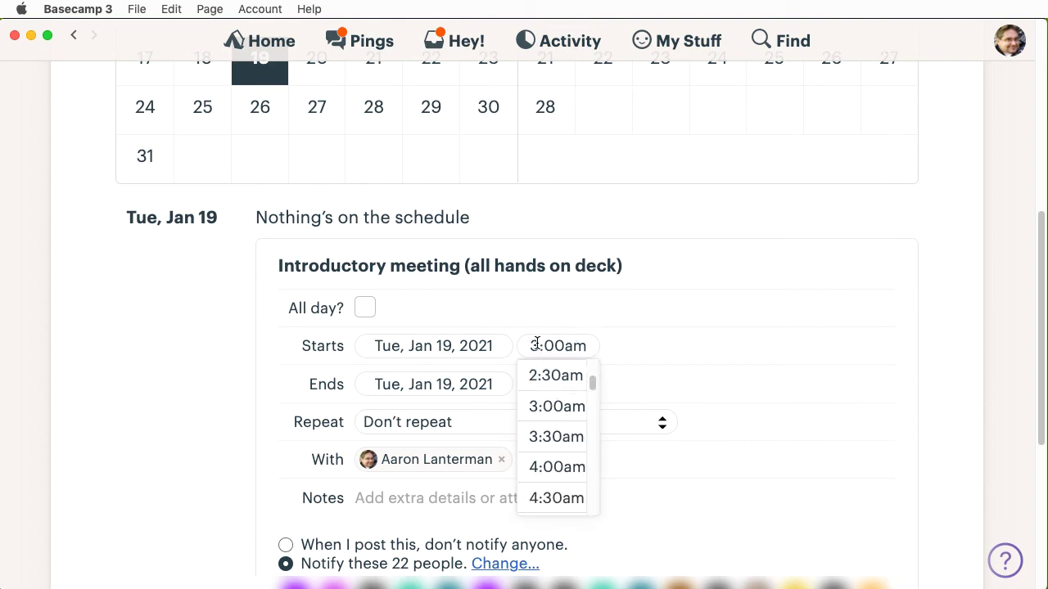
left_click_drag(537, 345, 447, 349)
type("7")
left_click(552, 343)
key("BackSpace")
type("3")
left_click(572, 347)
key("BackSpace")
type("p")
left_click_drag(539, 347, 529, 347)
type("6")
left_click(693, 360)
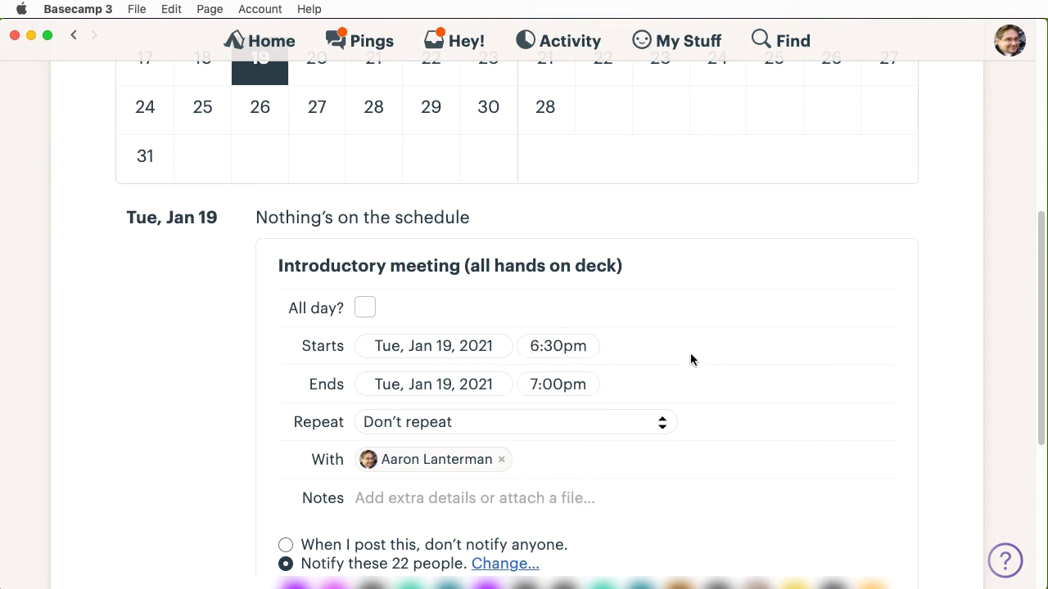
- Set the introductory meeting's end time to 7:30pm
left_click(573, 383)
left_click(553, 385)
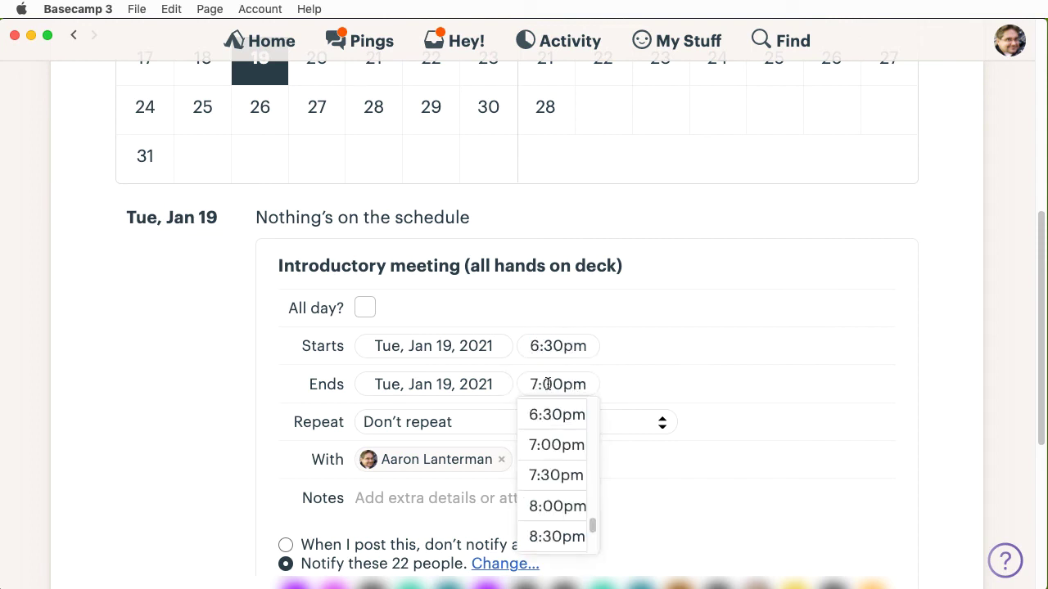
key("BackSpace")
type("3")
left_click(468, 439)
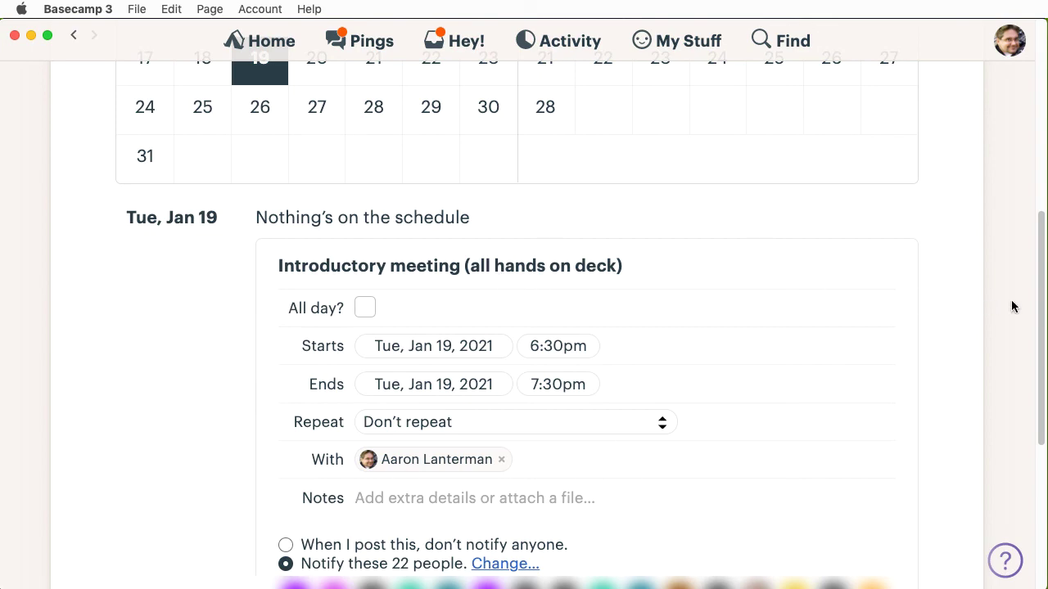
- Draft the note "Blue jeans link" in the event's notes and clear it again
left_click_drag(1039, 300, 1039, 163)
scroll(524, 327, "down", 5)
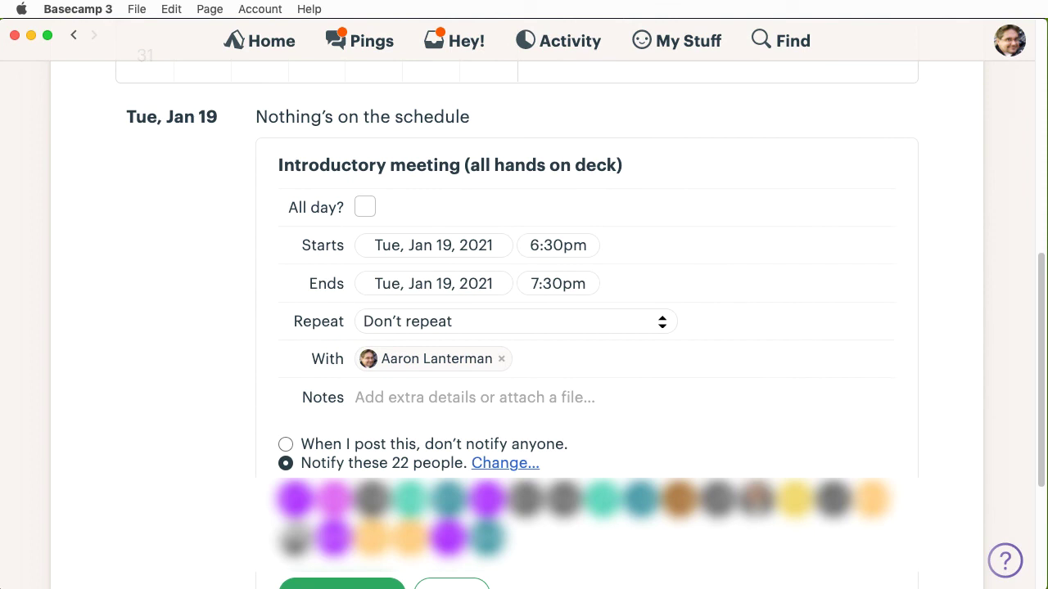
left_click(691, 401)
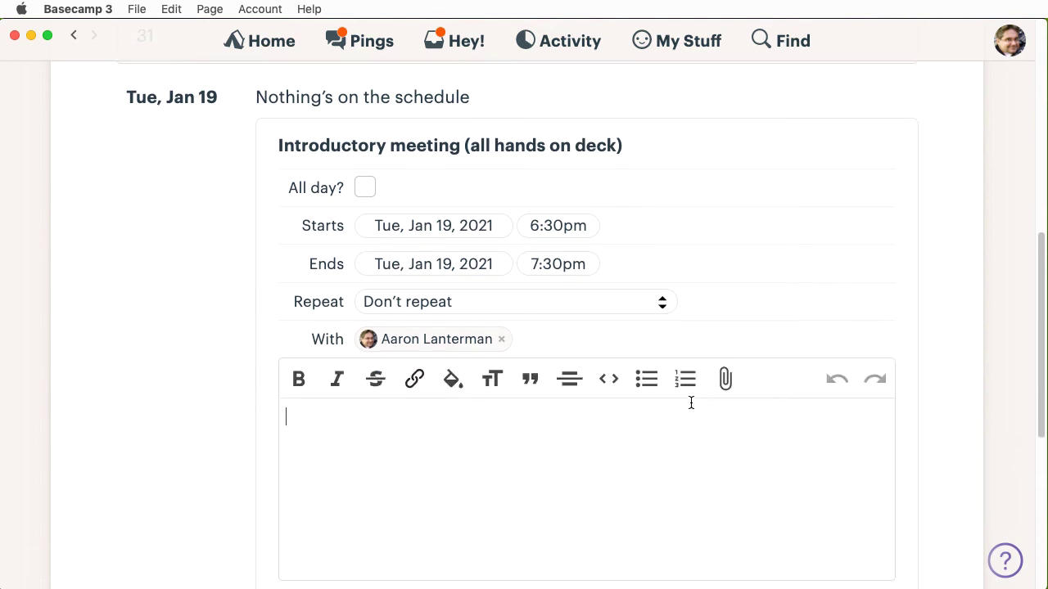
type("Blue jeans link")
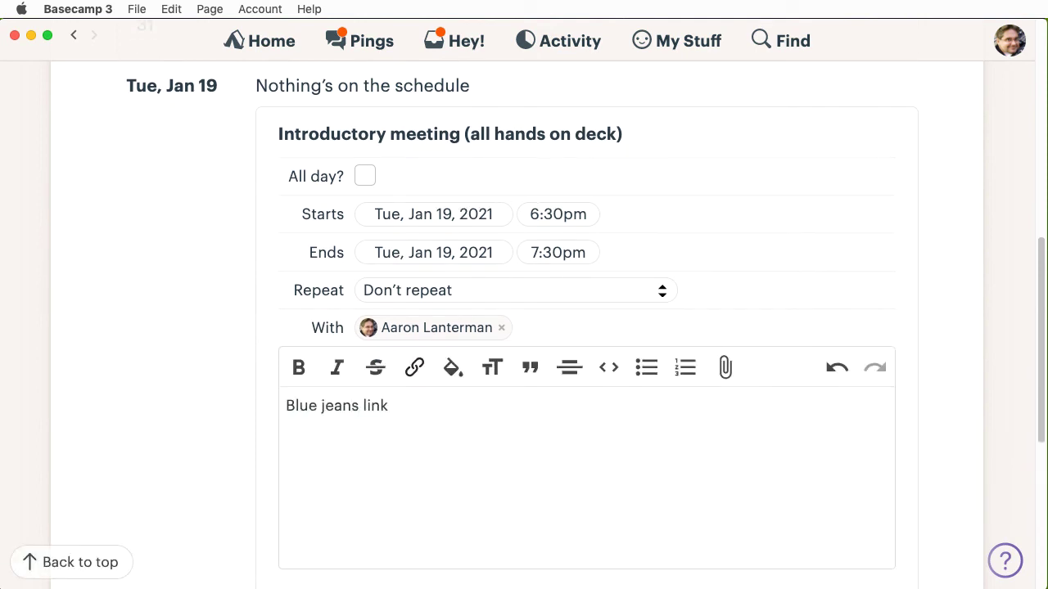
key("super+a")
key("BackSpace")
- Post the introductory meeting event to the project's Schedule, leaving its notes empty
scroll(1021, 290, "down", 1)
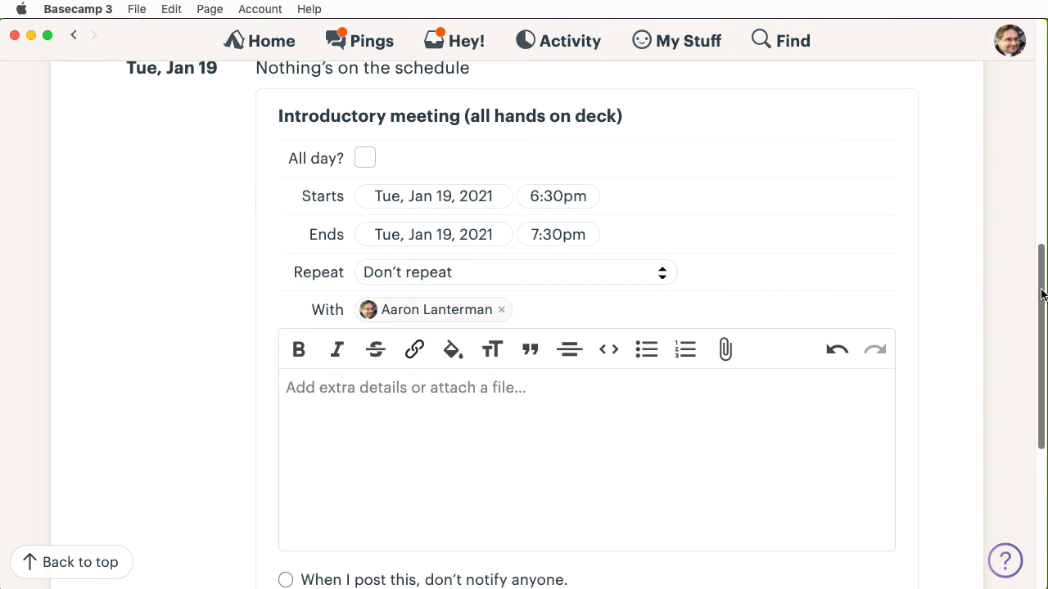
left_click_drag(1041, 294, 1041, 369)
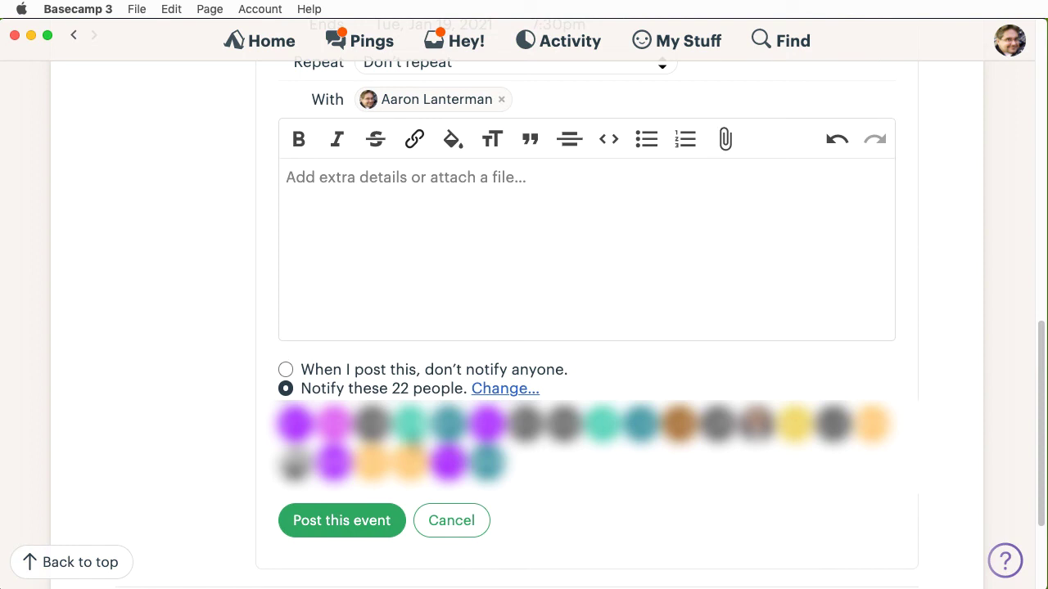
left_click(369, 535)
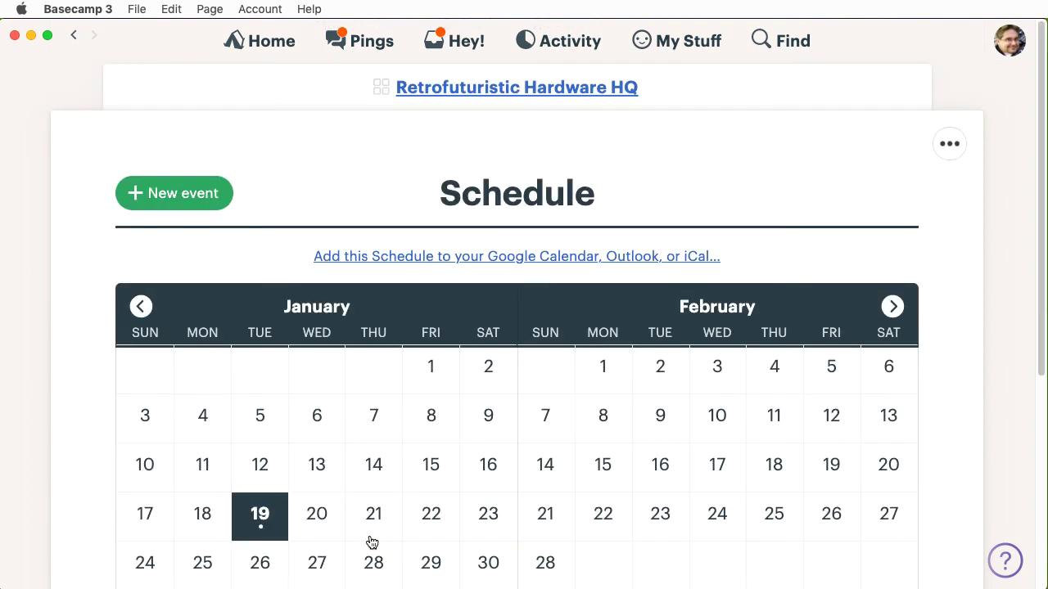
- Select January 19 on the Schedule calendar and open the "Introductory meeting (all hands on deck)" event
scroll(1042, 197, "down", 3)
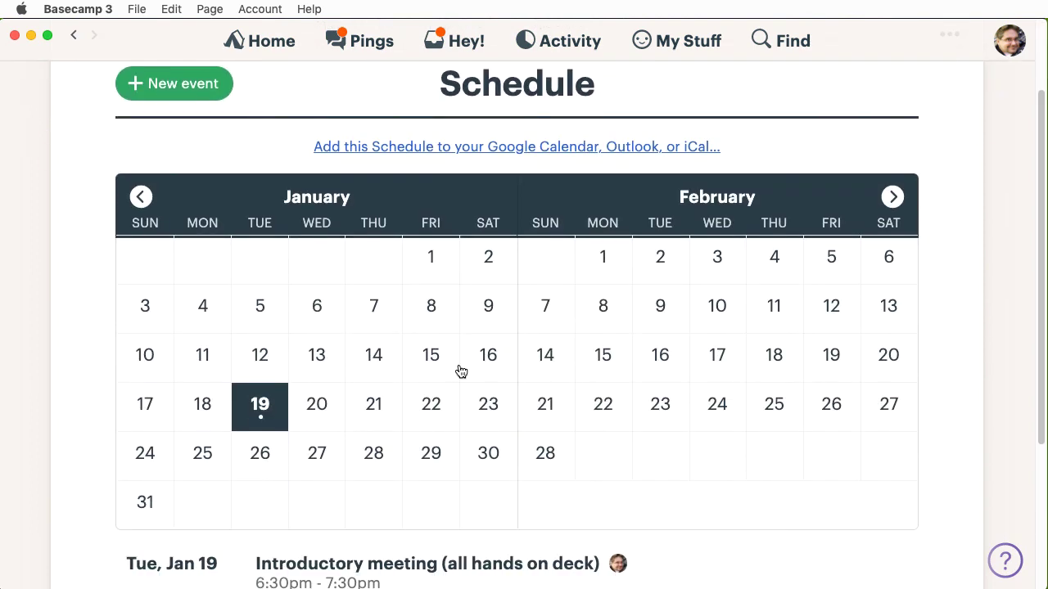
left_click(373, 405)
left_click(258, 407)
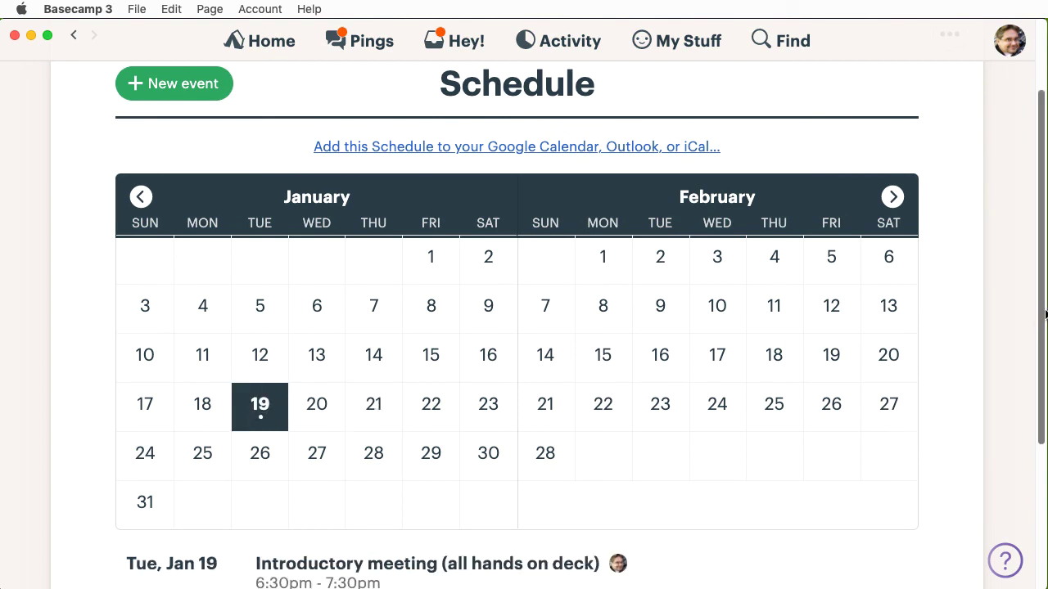
scroll(1031, 396, "down", 6)
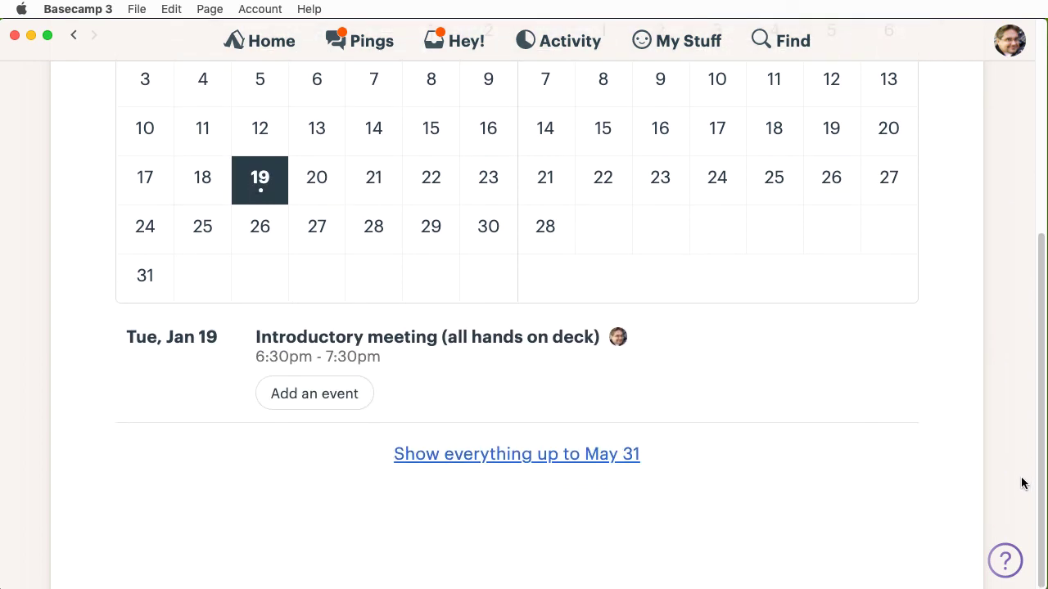
left_click(374, 338)
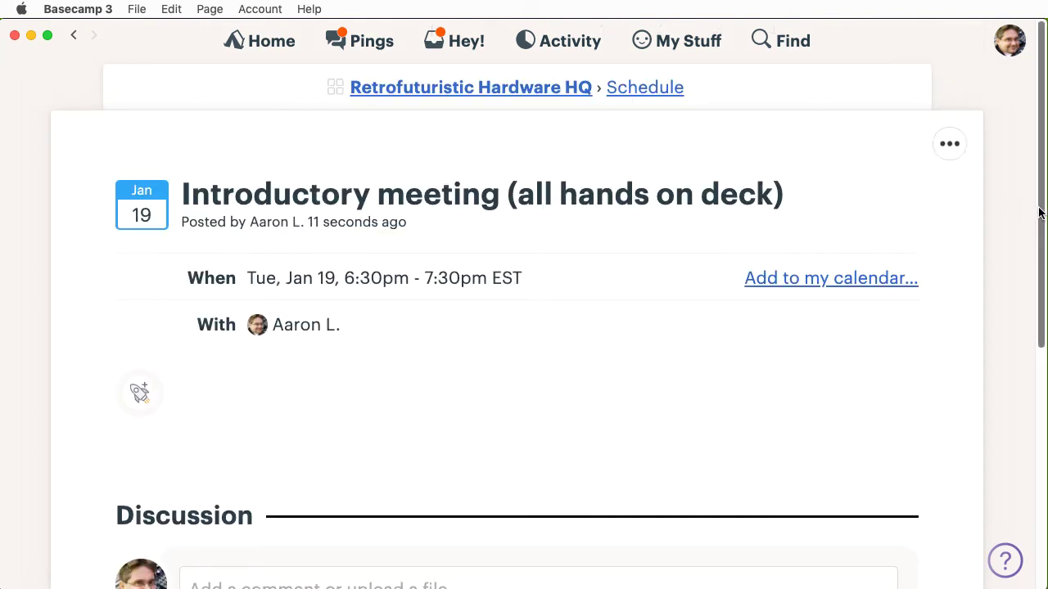
- Draft the comment "Sorry can't make it this week" in the event's Discussion and delete the draft
scroll(1030, 323, "down", 5)
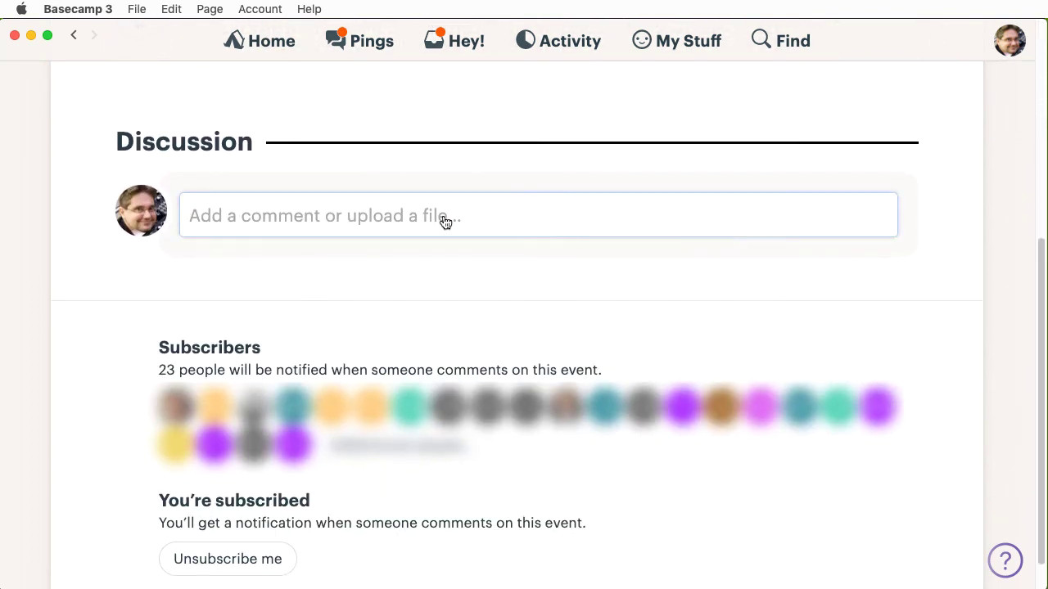
left_click(445, 221)
type("zxcvzxcv")
key("super+a")
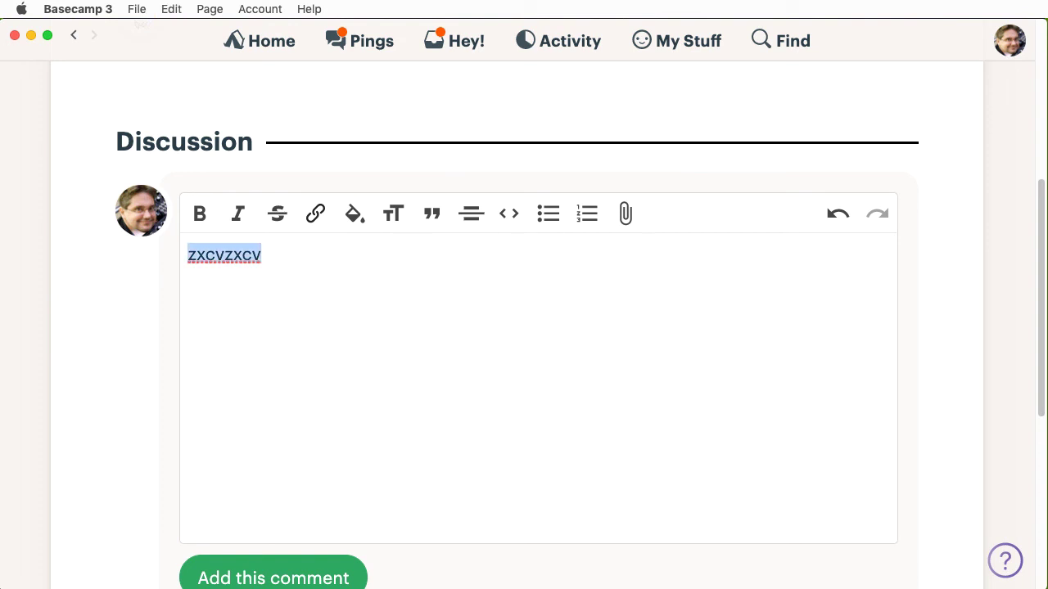
type("Sorry can't mak")
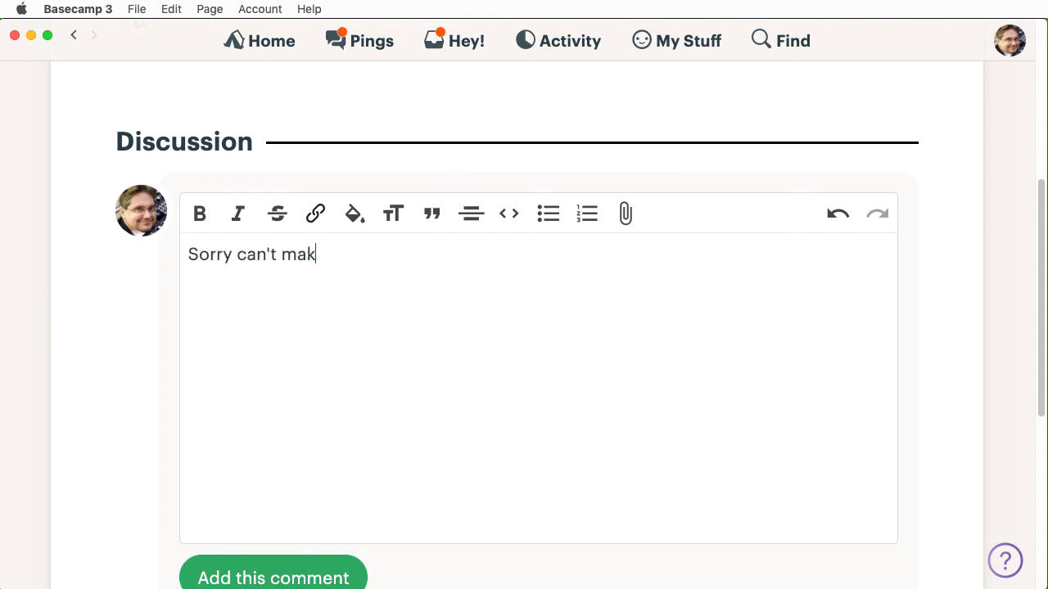
type("e it this week")
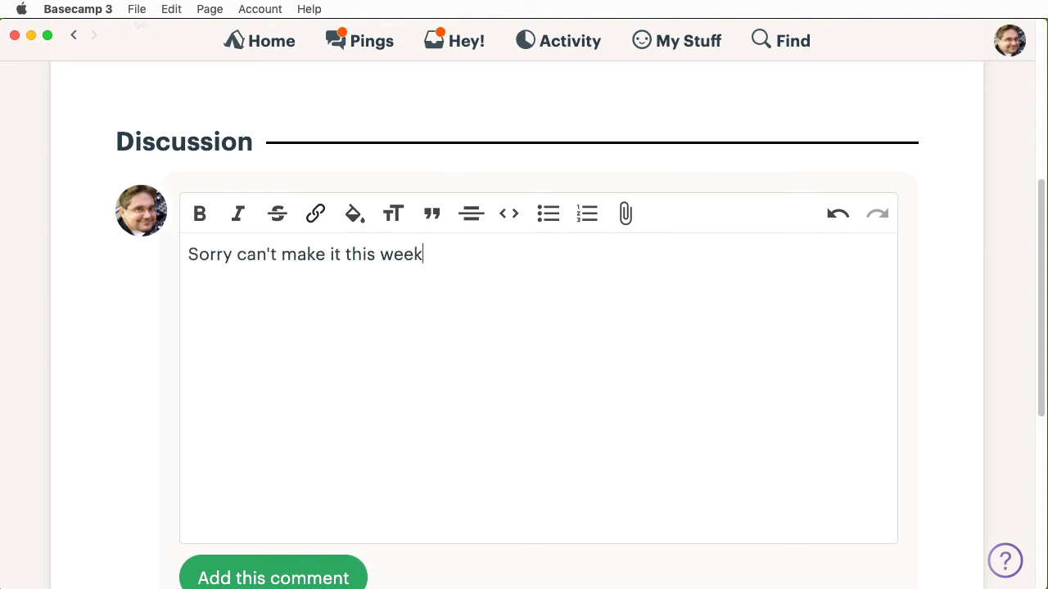
key("super+a")
left_click(480, 257)
key("super+a")
key("BackSpace")
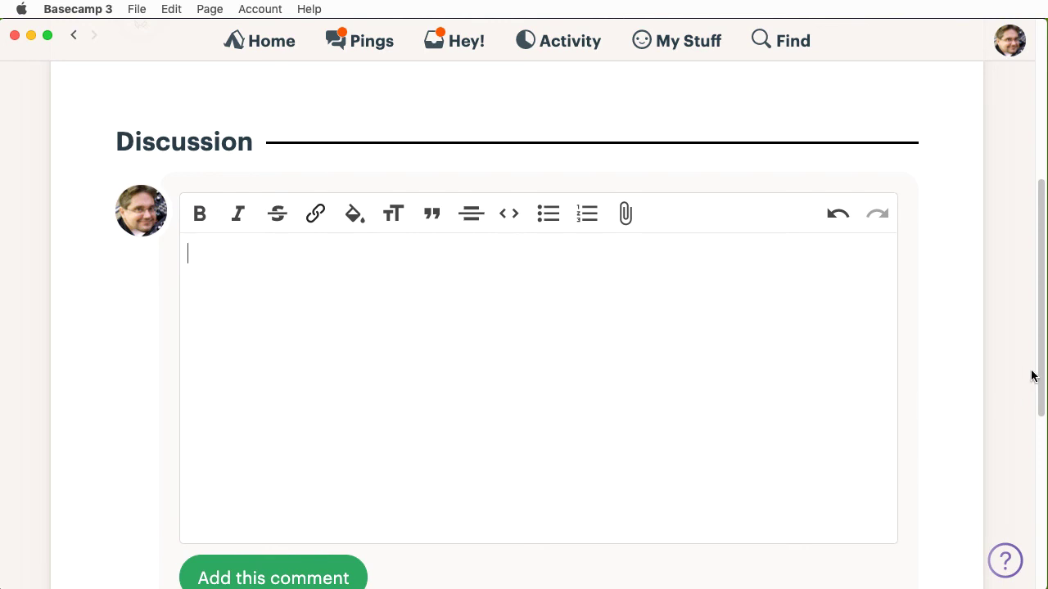
- Return from the event through the Schedule and the Retrofuturistic Hardware HQ page to Home, and browse the Projects list
left_click_drag(1033, 374, 1044, 237)
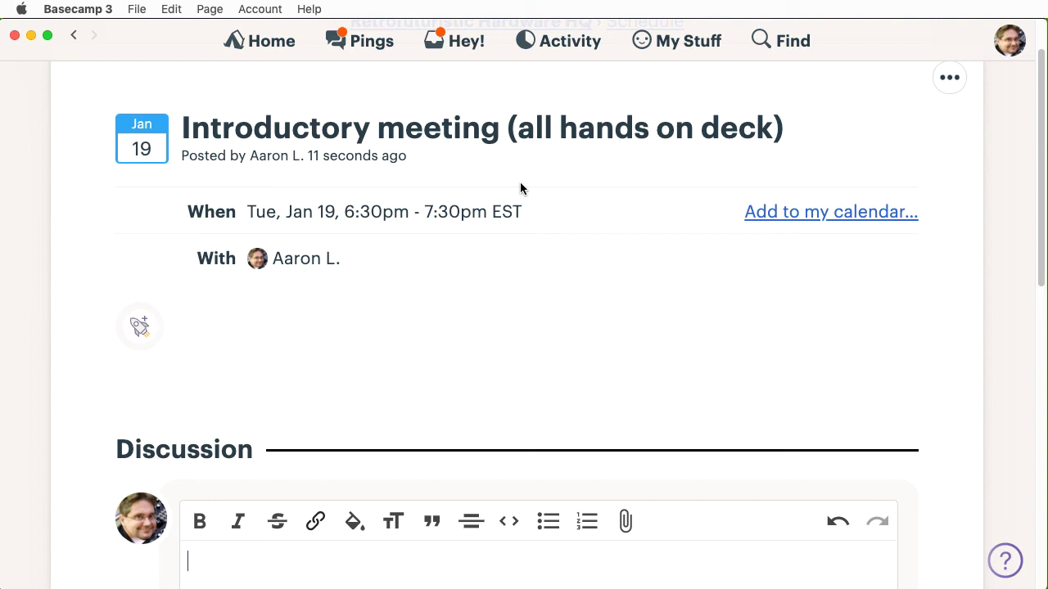
left_click_drag(1040, 174, 1045, 91)
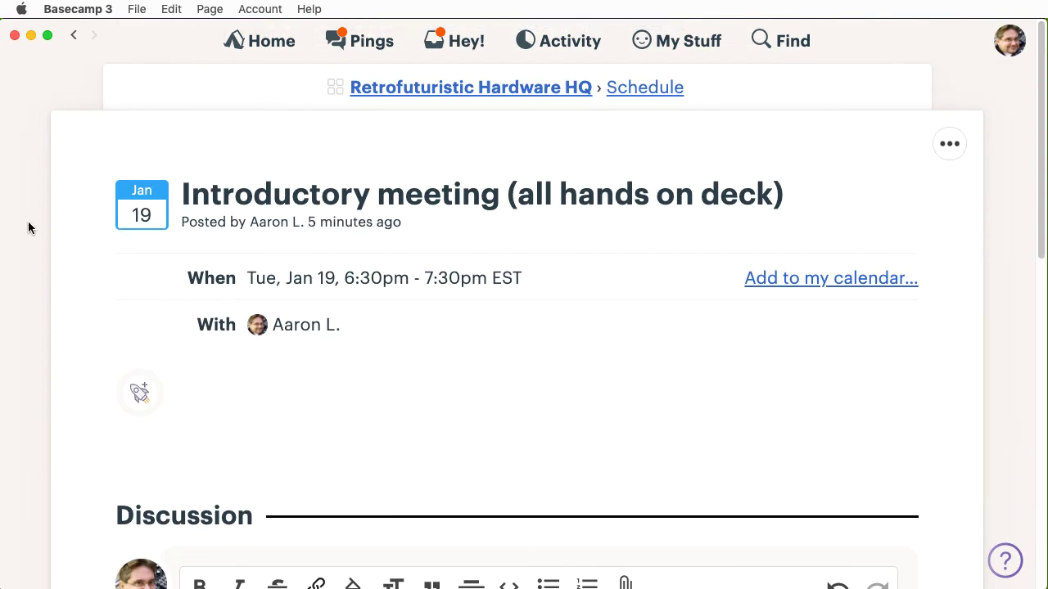
left_click(74, 36)
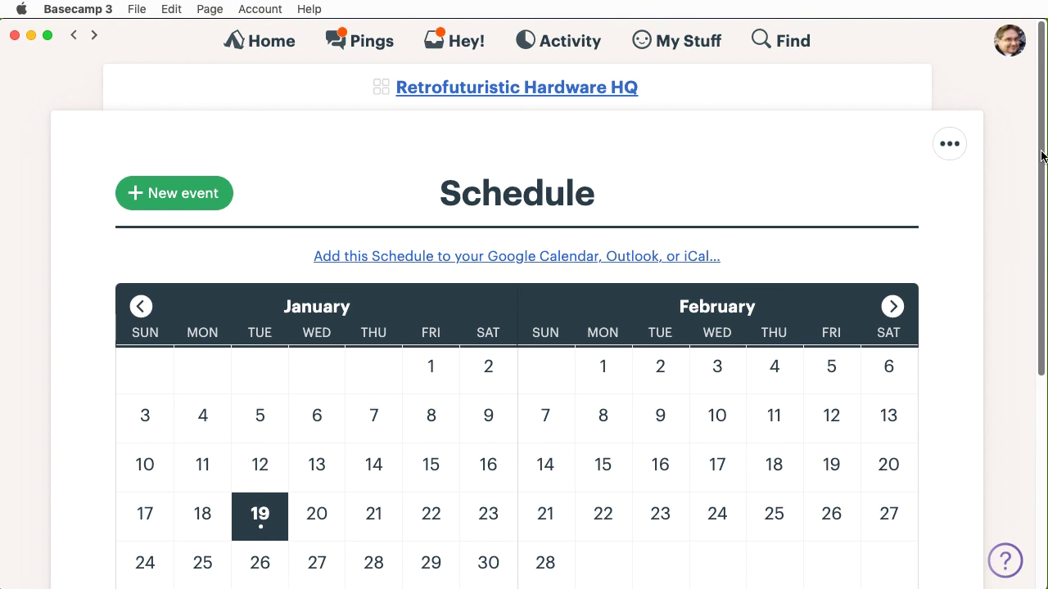
left_click(424, 87)
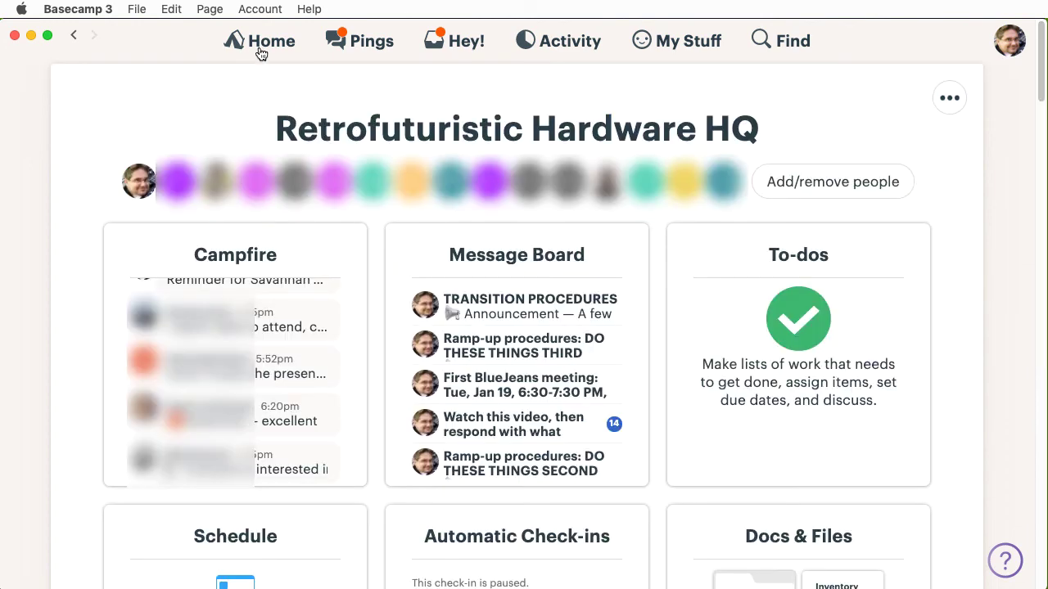
left_click(260, 51)
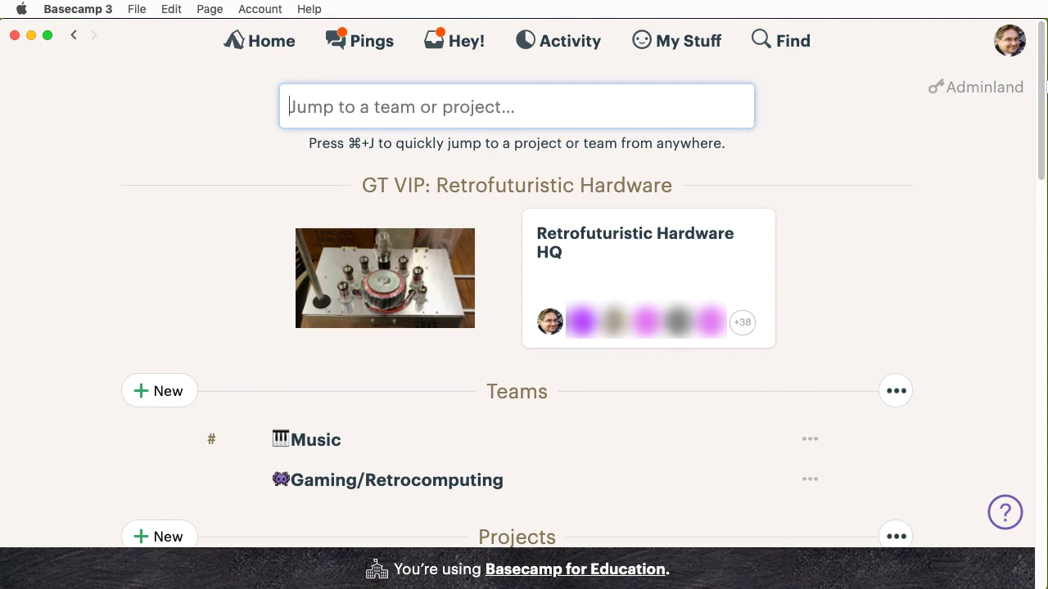
left_click_drag(1040, 85, 1036, 211)
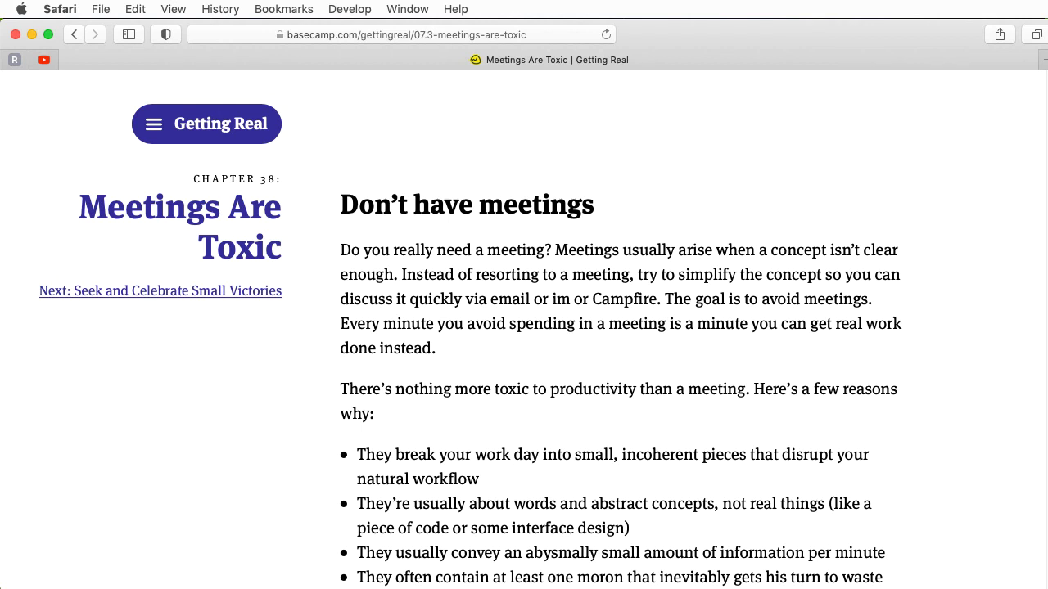
- Switch to Safari and read the Getting Real chapter "Meetings Are Toxic" through the "Break it Down" section
scroll(620, 375, "down", 3)
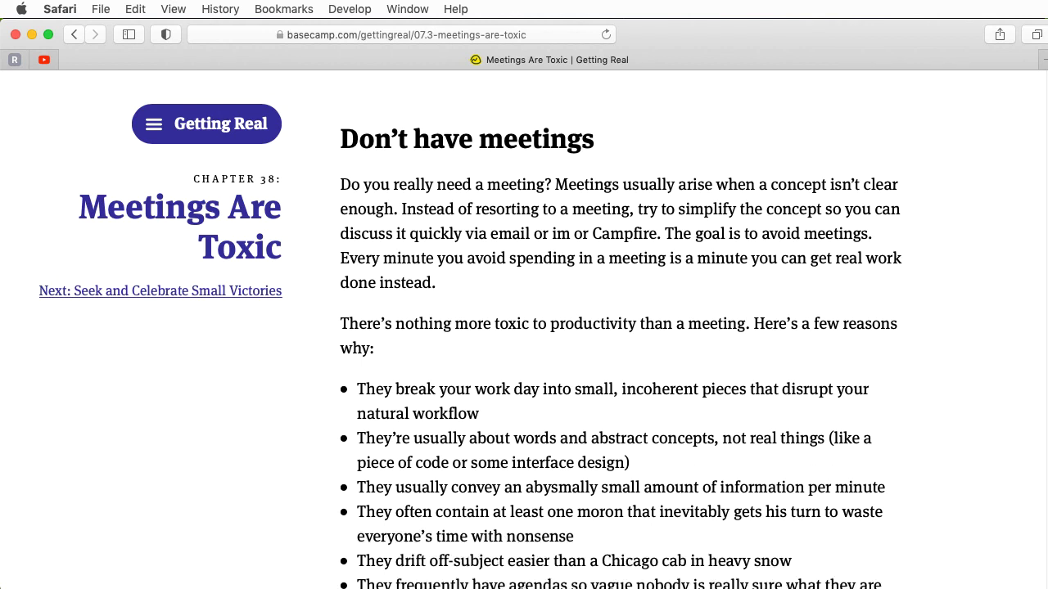
scroll(621, 375, "down", 3)
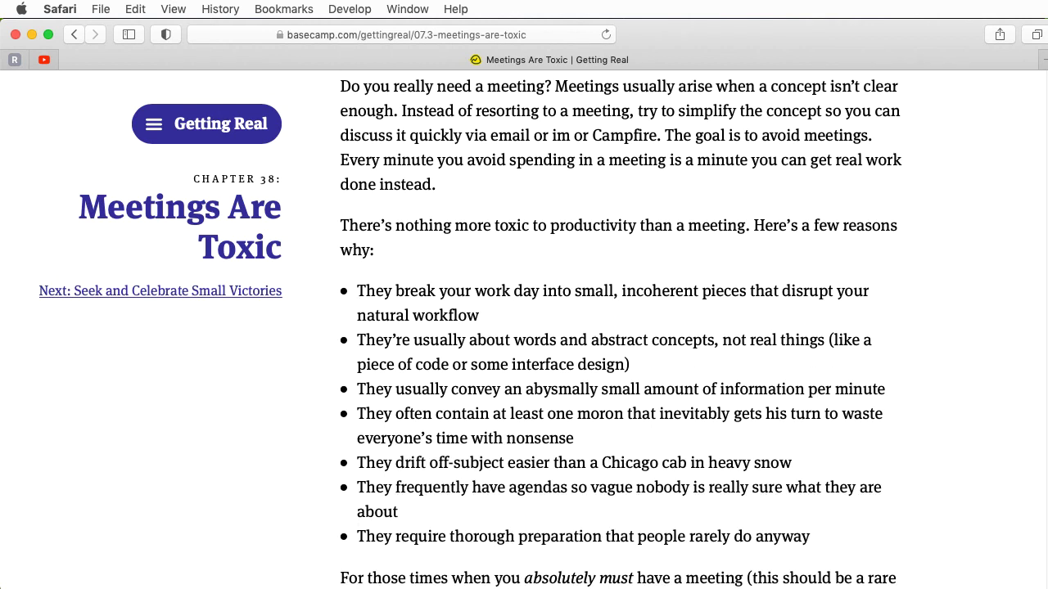
scroll(621, 375, "down", 3)
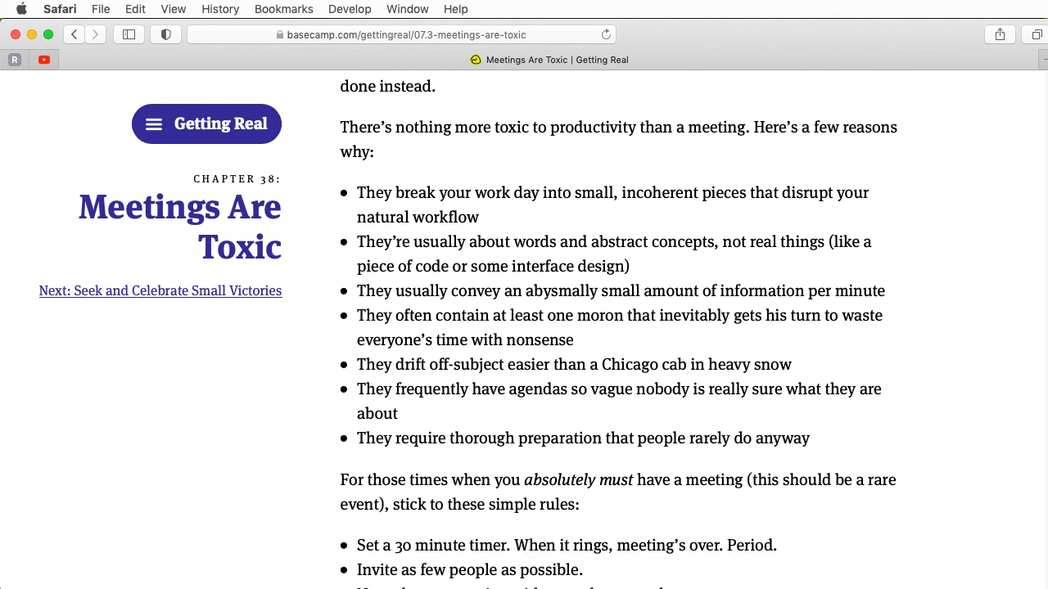
scroll(620, 375, "down", 3)
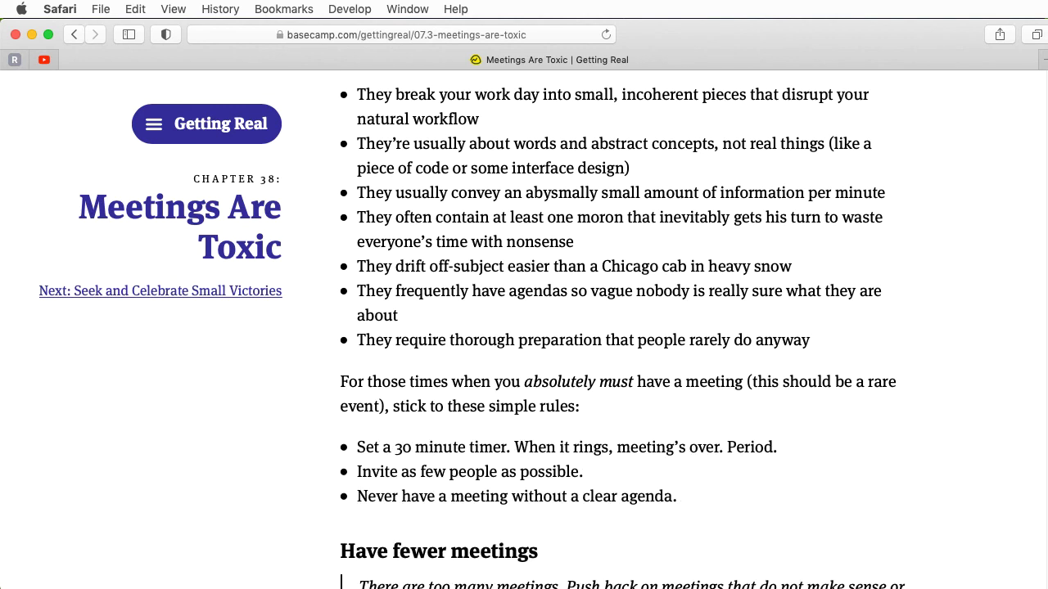
scroll(621, 375, "down", 3)
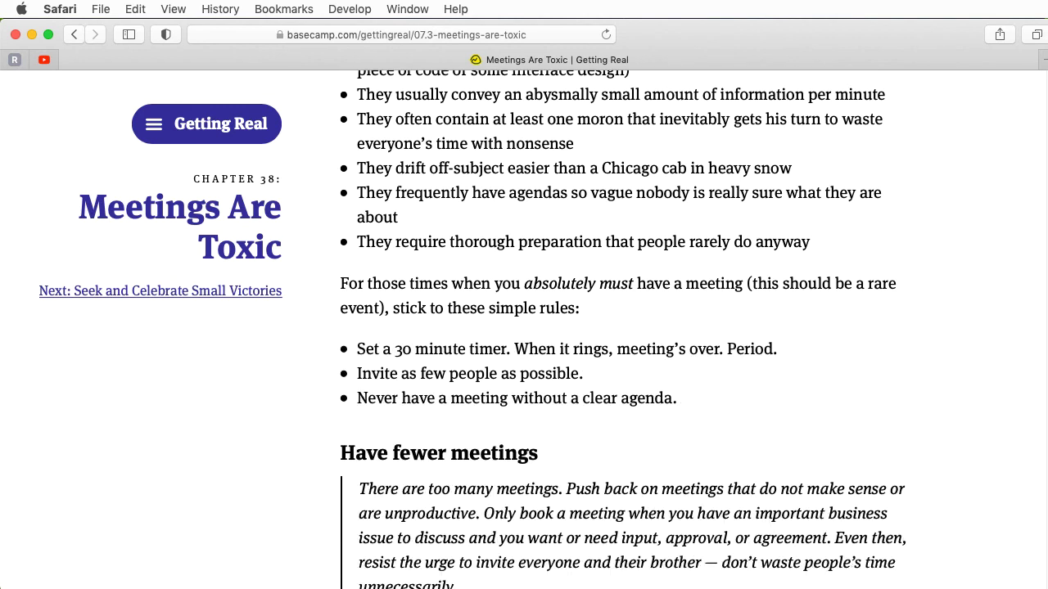
scroll(621, 375, "down", 3)
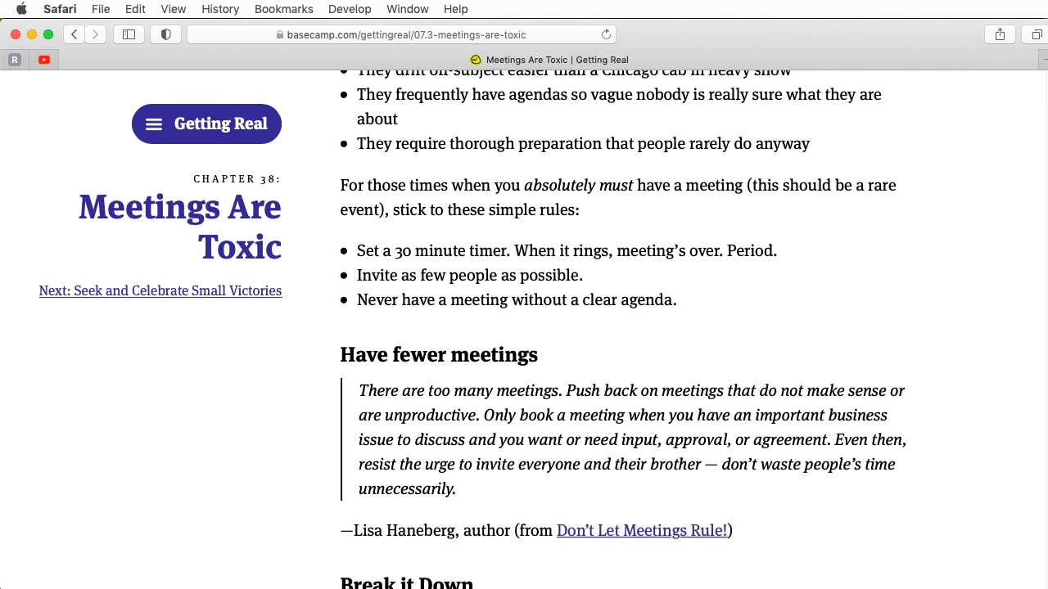
scroll(620, 375, "down", 3)
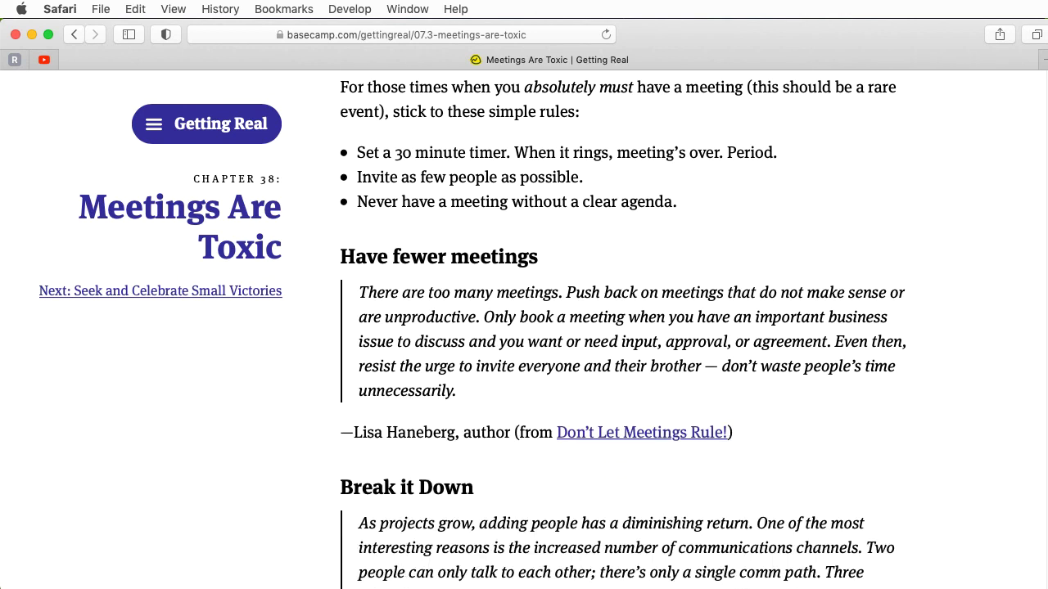
scroll(620, 375, "down", 3)
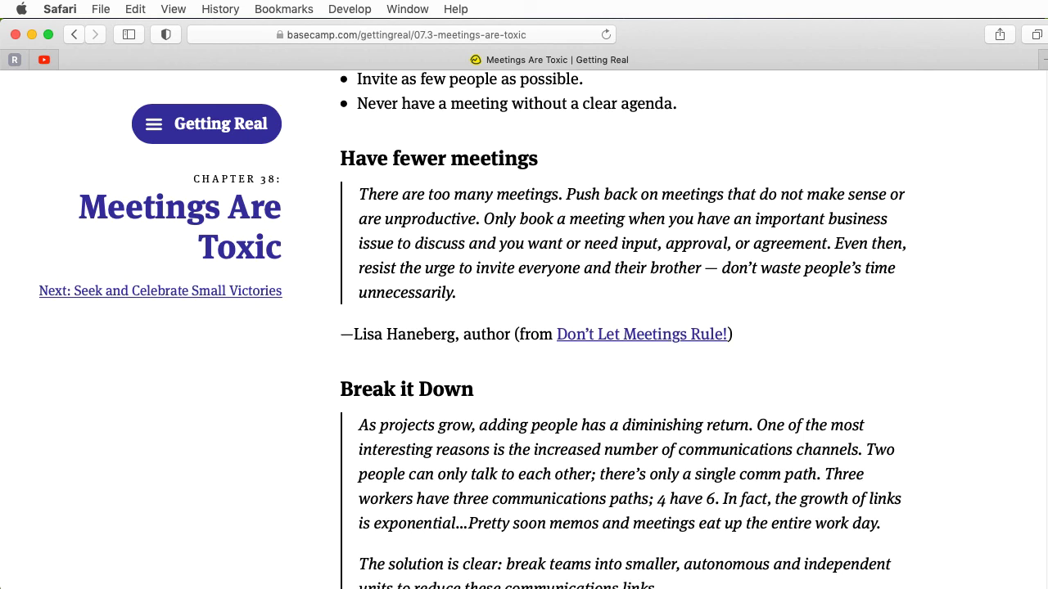
scroll(621, 375, "down", 3)
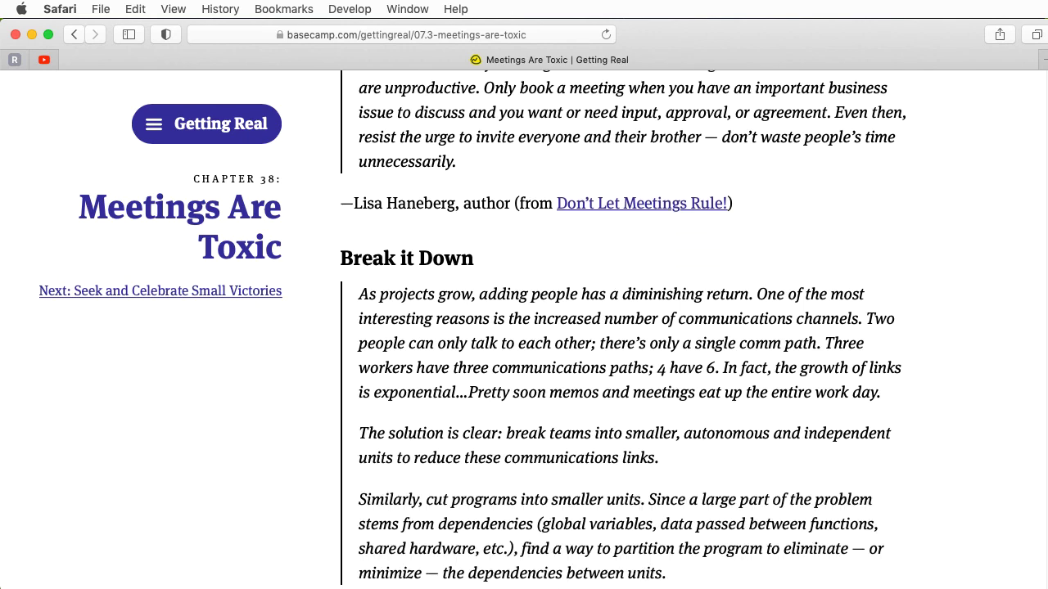
scroll(621, 375, "down", 2)
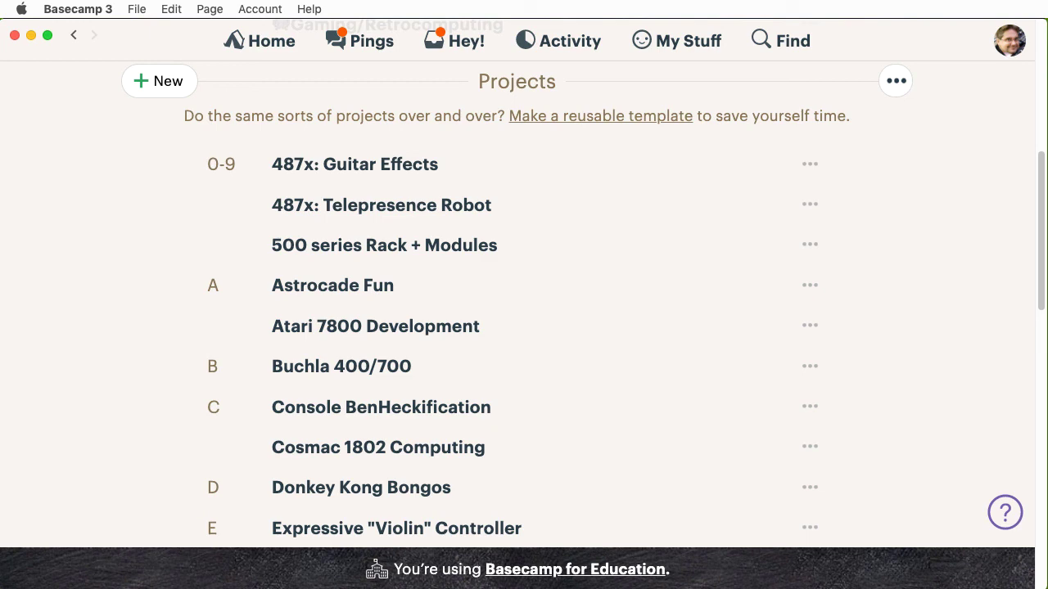
- Switch back to Basecamp, open the Retrofuturistic Hardware HQ project and look over its Schedule, Automatic Check-ins and Docs & Files cards
scroll(828, 265, "up", 5)
left_click(702, 265)
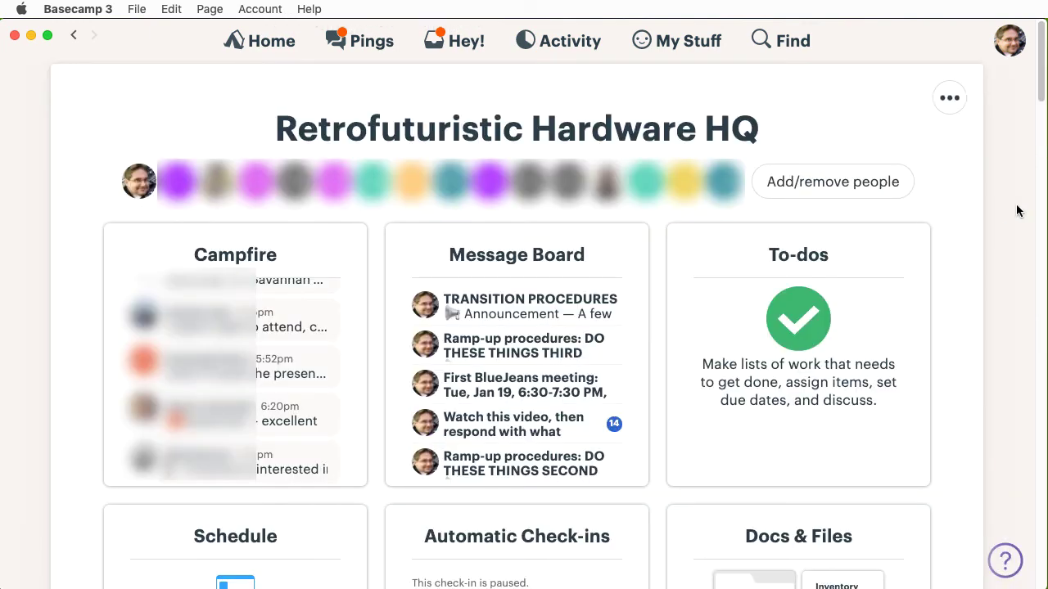
left_click_drag(1041, 98, 1040, 123)
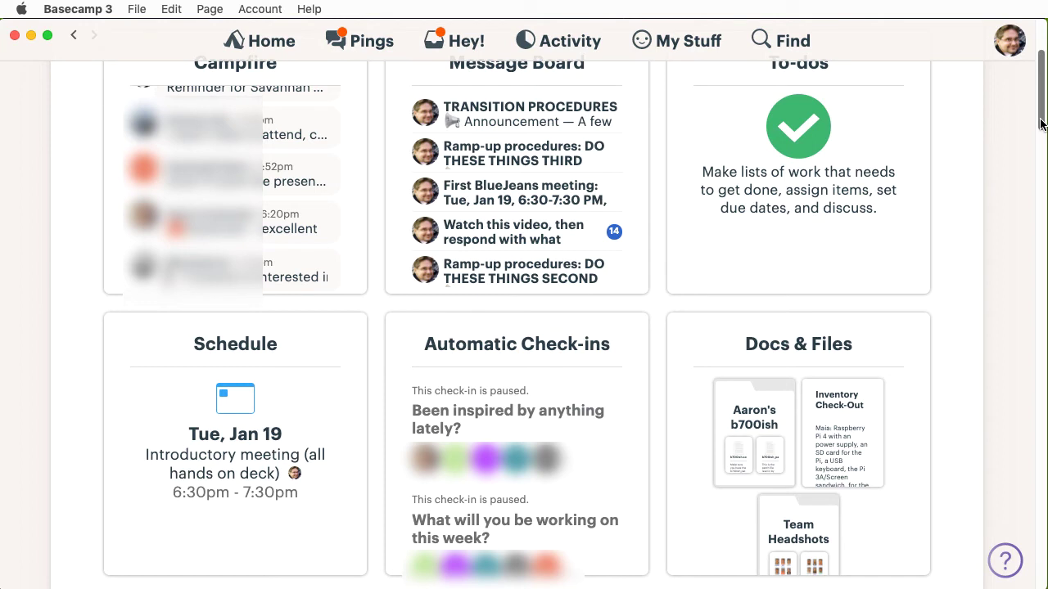
- Open the project's Automatic Check-ins and view the question "What 1) did you do last week? 2) do you plan for this week?"
left_click(468, 365)
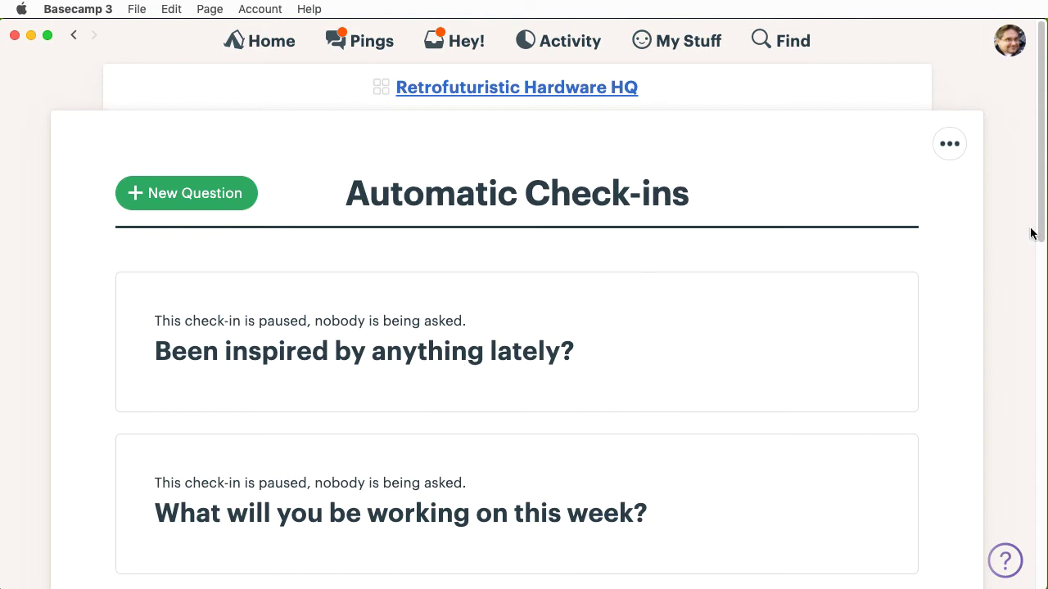
left_click_drag(1030, 234, 1014, 419)
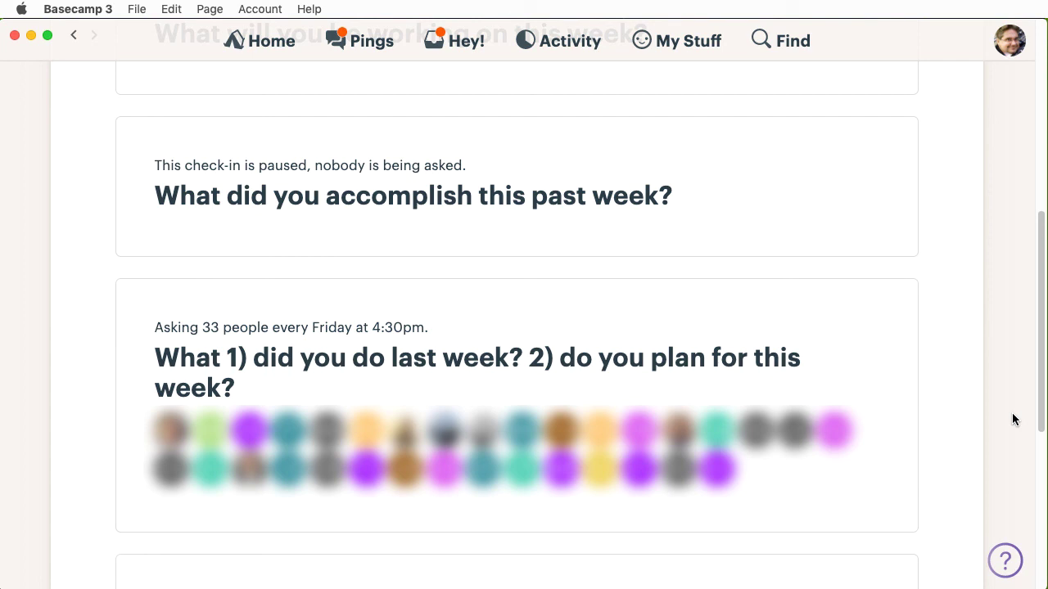
left_click(361, 376)
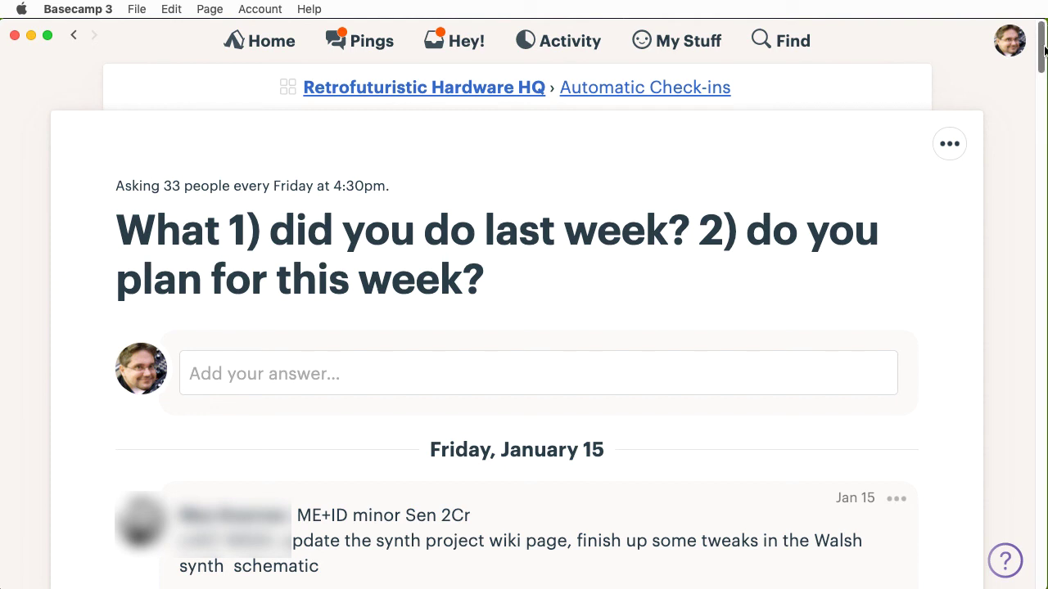
- Draft the comment "Let me know if you need help with Eagle" in the January 15 answer's Discussion and erase it
scroll(735, 541, "down", 5)
left_click(735, 541)
type("Let ")
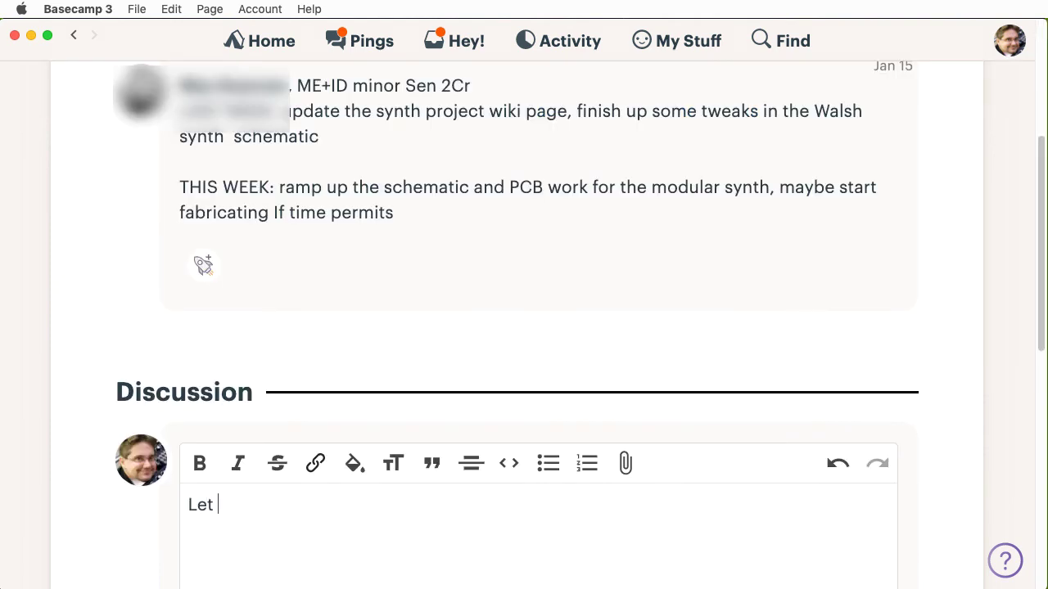
type("me know if you need he")
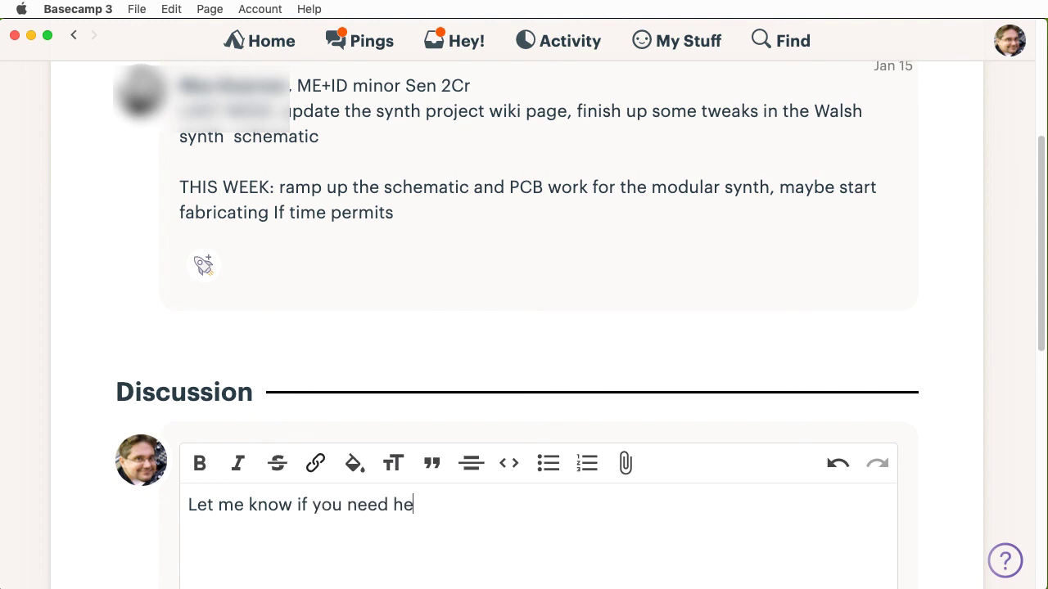
type("lp with Eagle")
key("super+a")
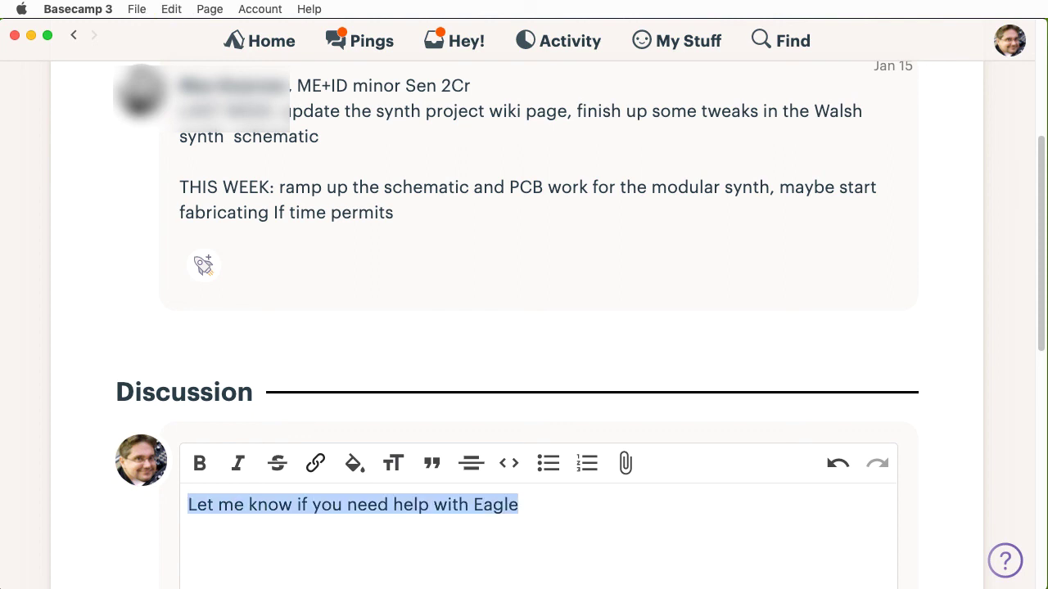
key("BackSpace")
- Draft the comment "Are you using Eagle or Cadence?" on the same check-in answer and delete the text
type("Are you")
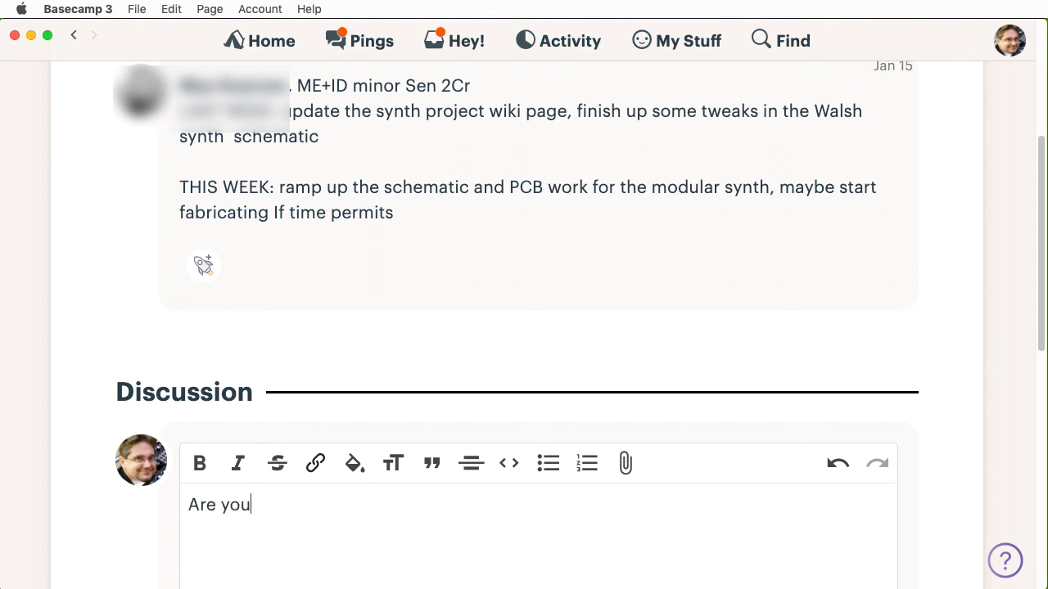
type(" using Eagle or Cadence?")
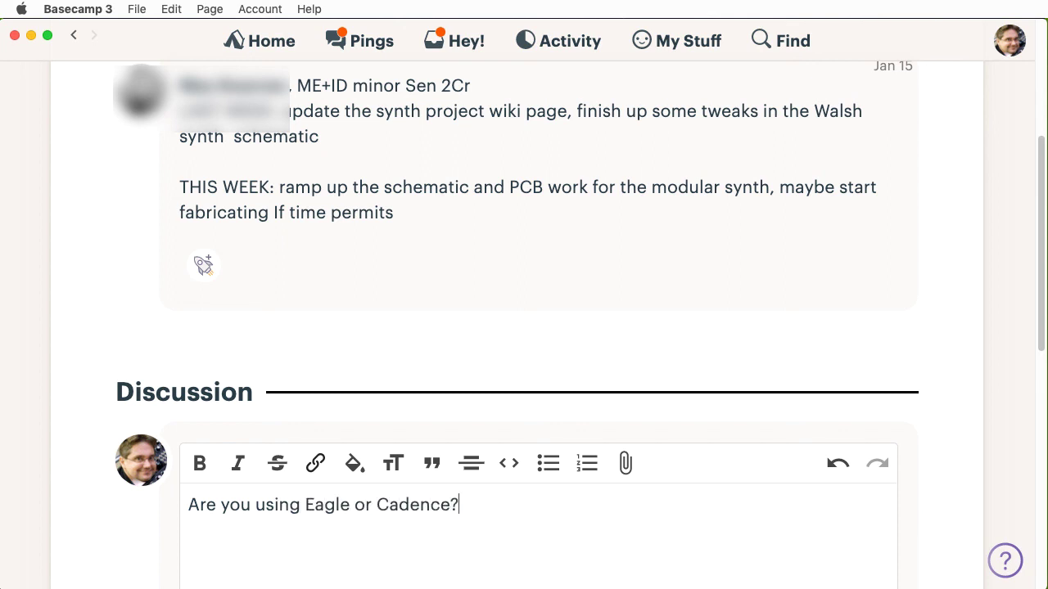
key("super+a")
key("BackSpace")
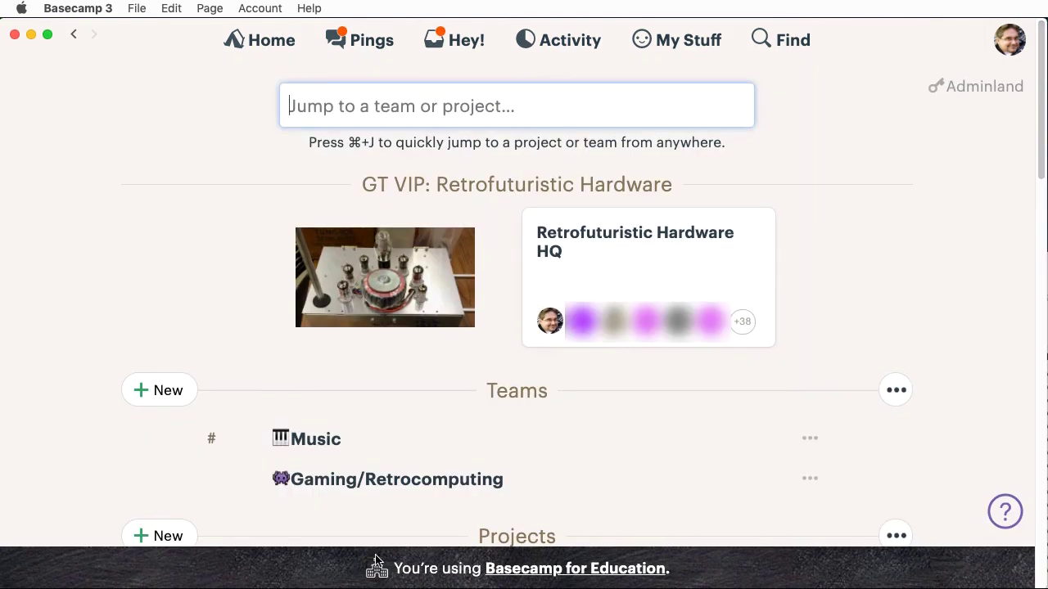
- Open the Gaming/Retrocomputing team from Home and examine its tool setup, including the tools not in use
left_click(394, 483)
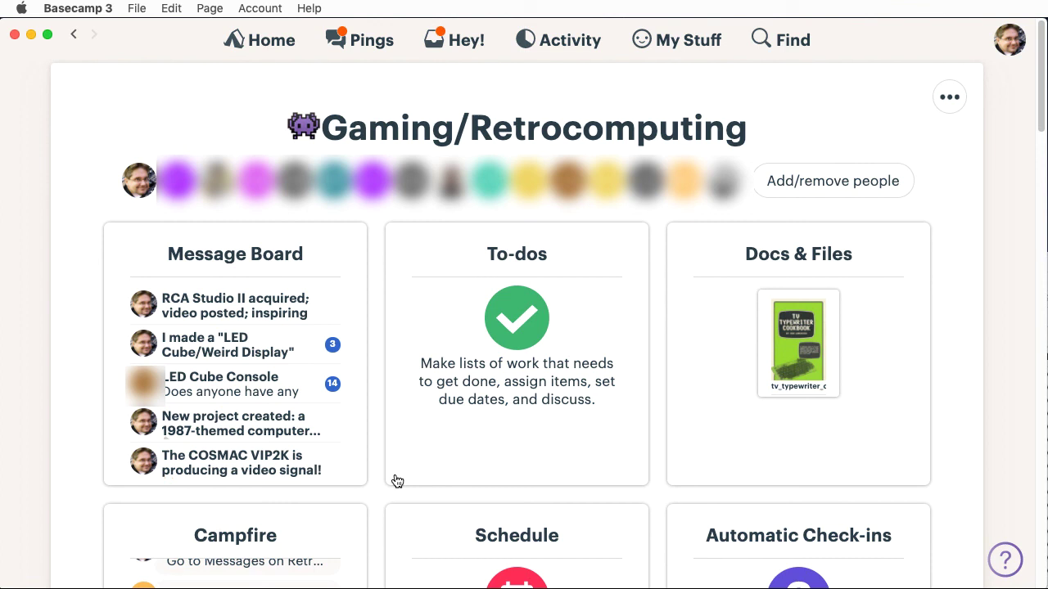
scroll(396, 482, "down", 3)
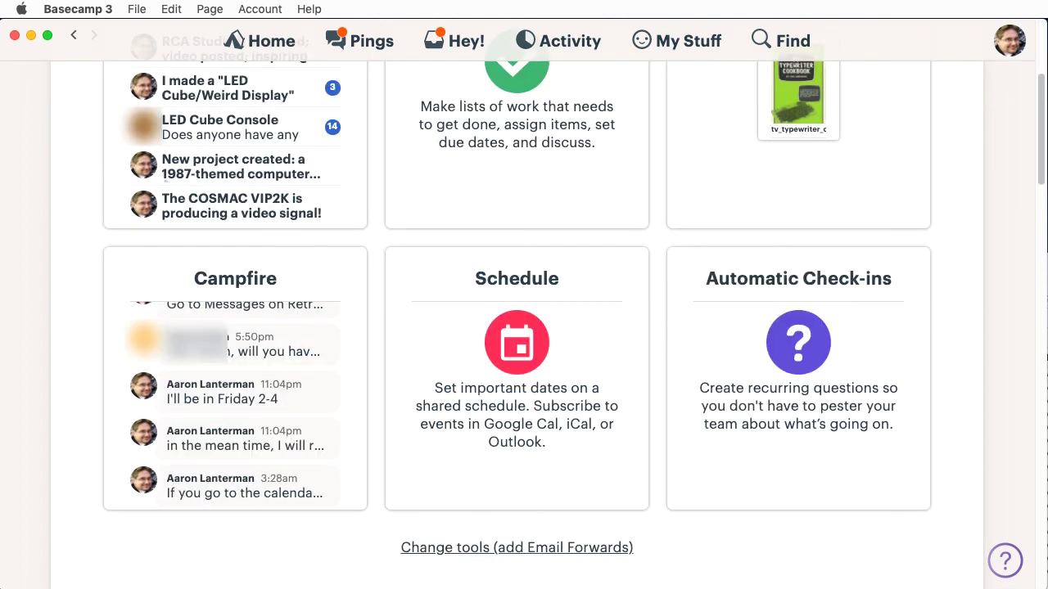
left_click(591, 549)
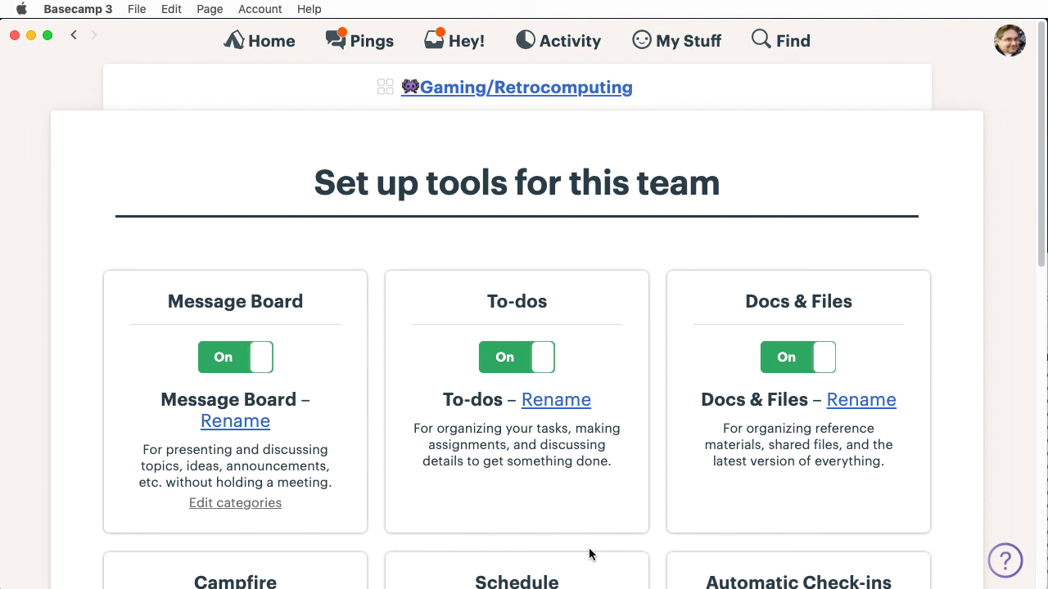
left_click_drag(1043, 58, 1045, 326)
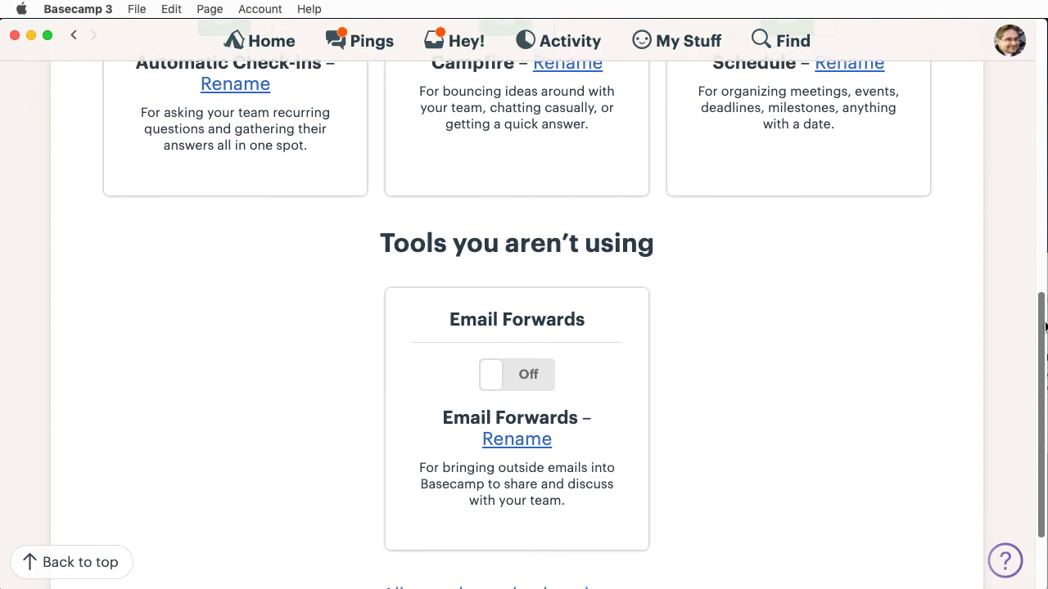